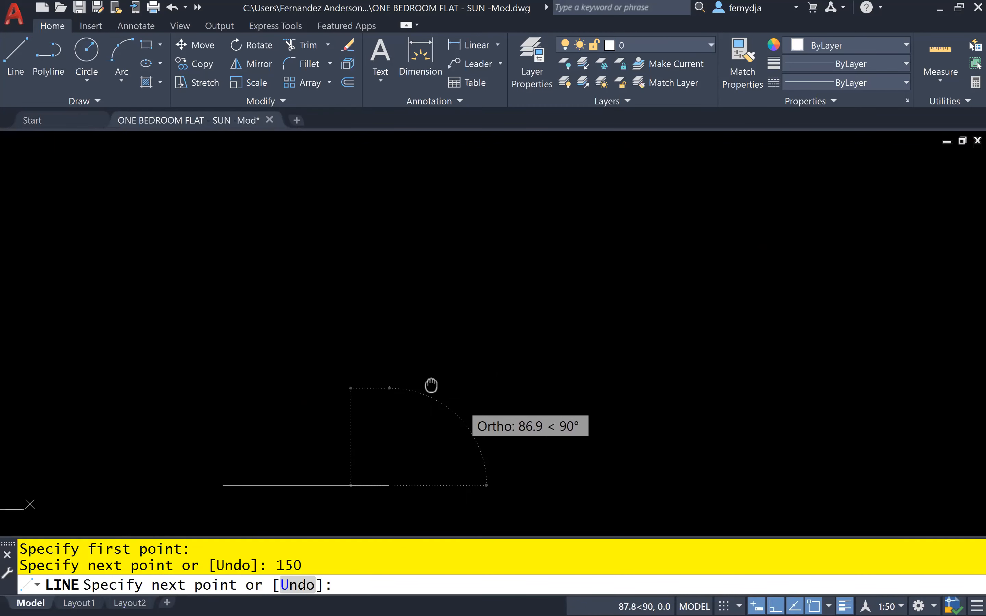
Complete the 150 by 300 rectangle from its base line with segments 300 up and 150 left, closing the outline
{"action": "middle_click_drag", "start_coordinate": [353, 263], "coordinate": [346, 286]}
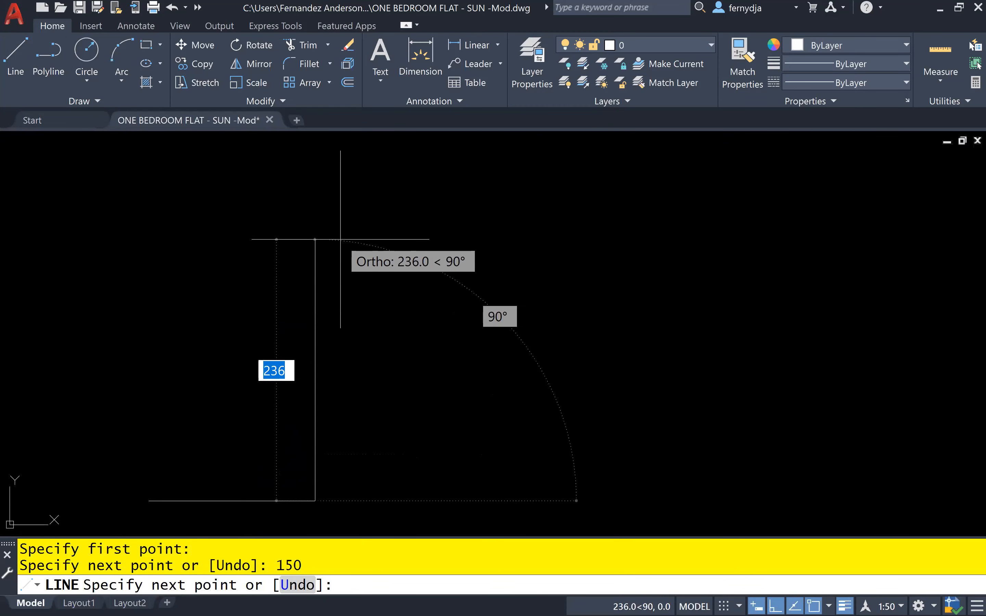
{"action": "type", "text": "300"}
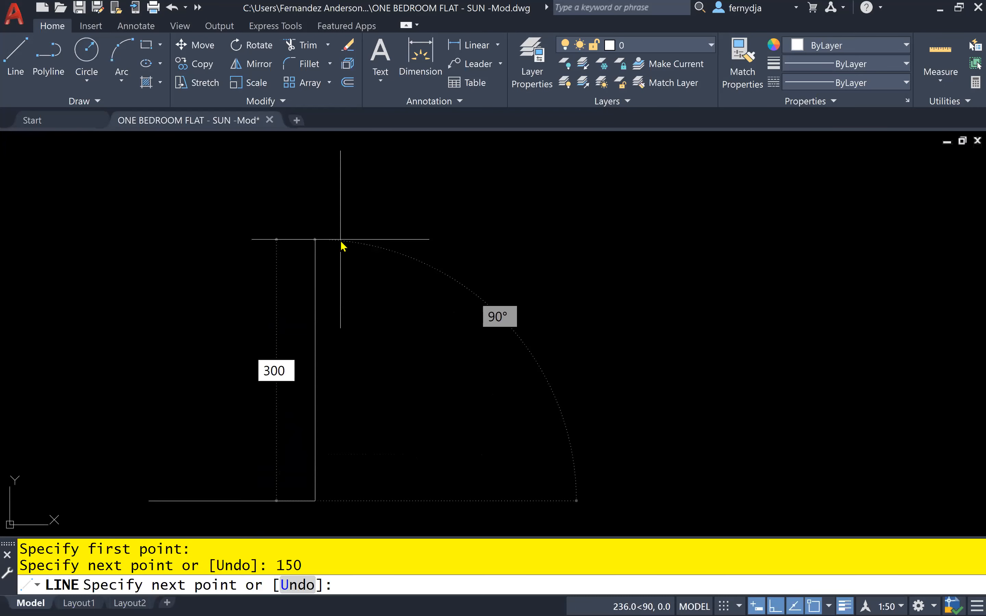
{"action": "key", "text": "Return"}
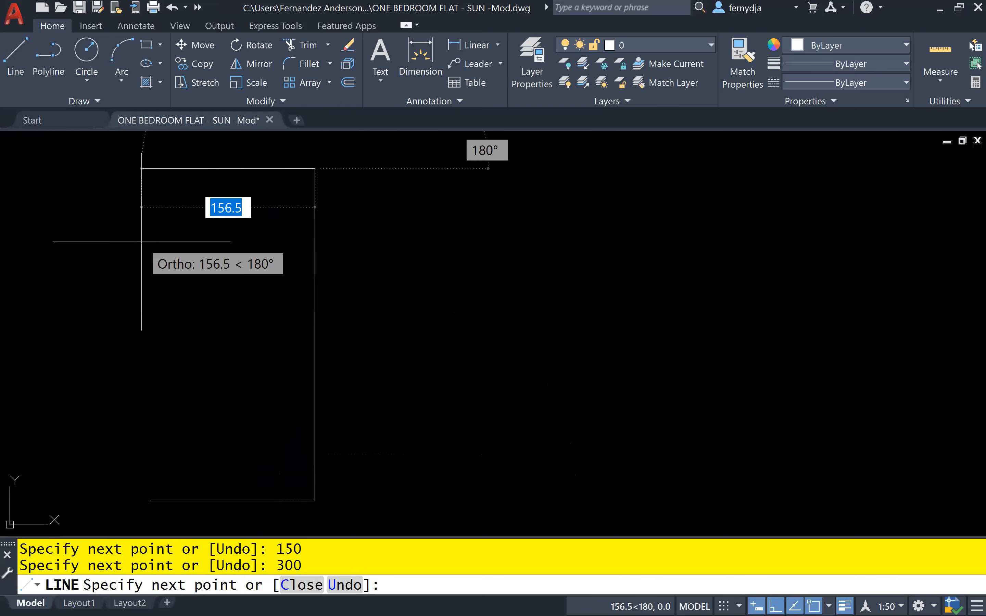
{"action": "type", "text": "150"}
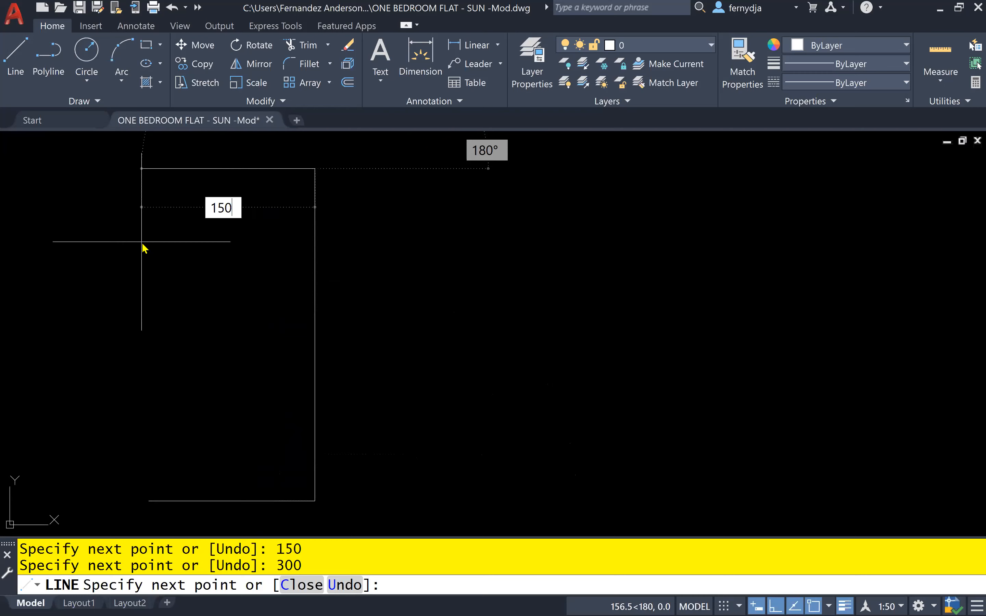
{"action": "key", "text": "Return"}
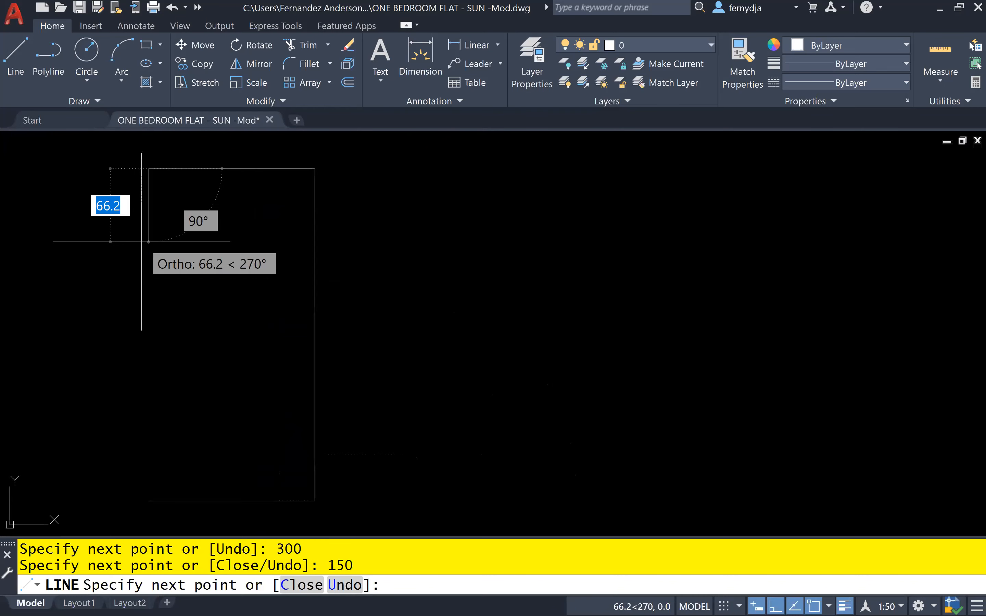
{"action": "type", "text": "C"}
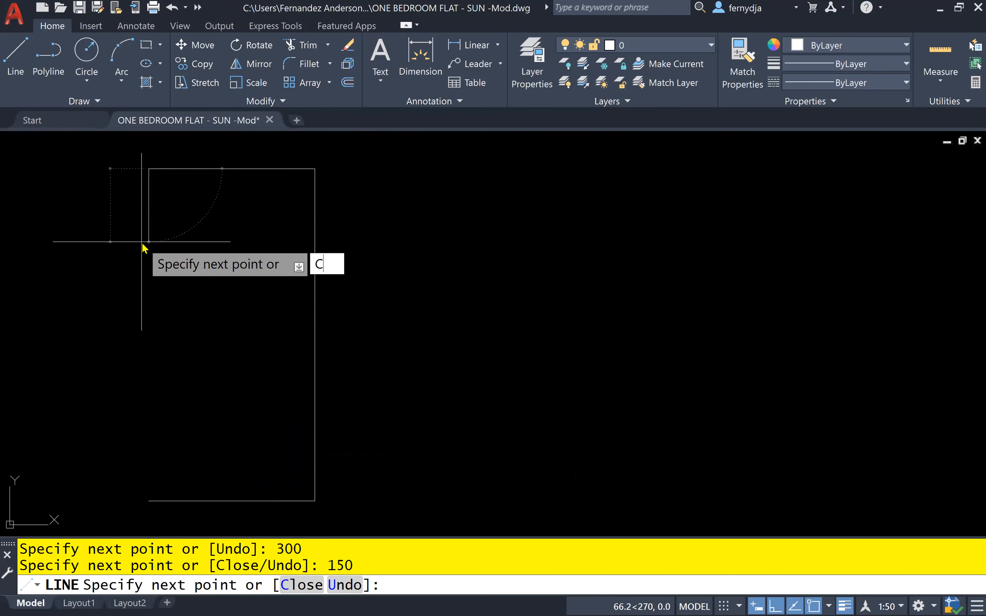
{"action": "key", "text": "Return"}
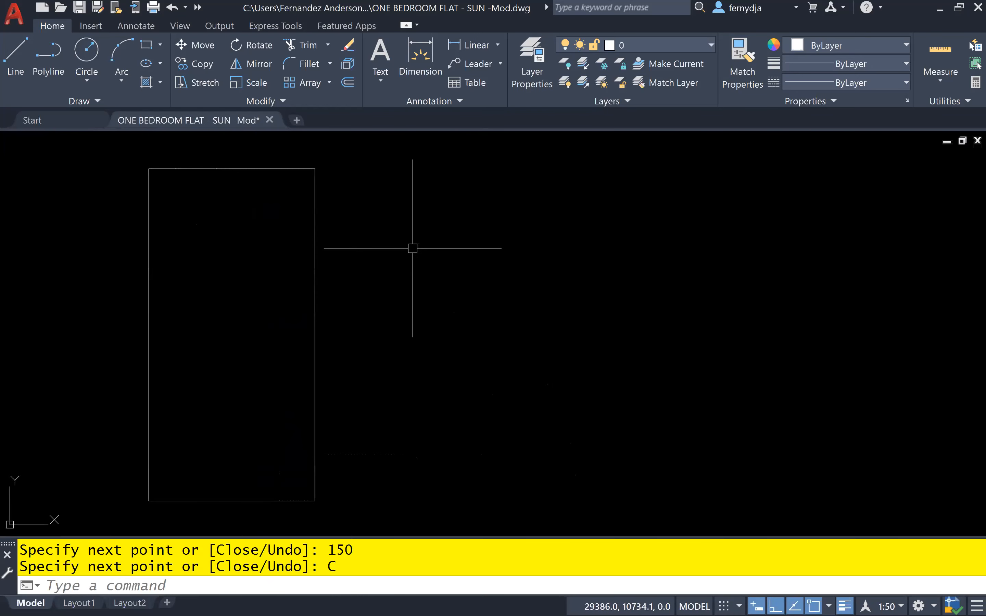
Start an L-shaped outline beside the rectangle, level with its top edge, with line segments 300 down and 300 right
{"action": "key", "text": "Return"}
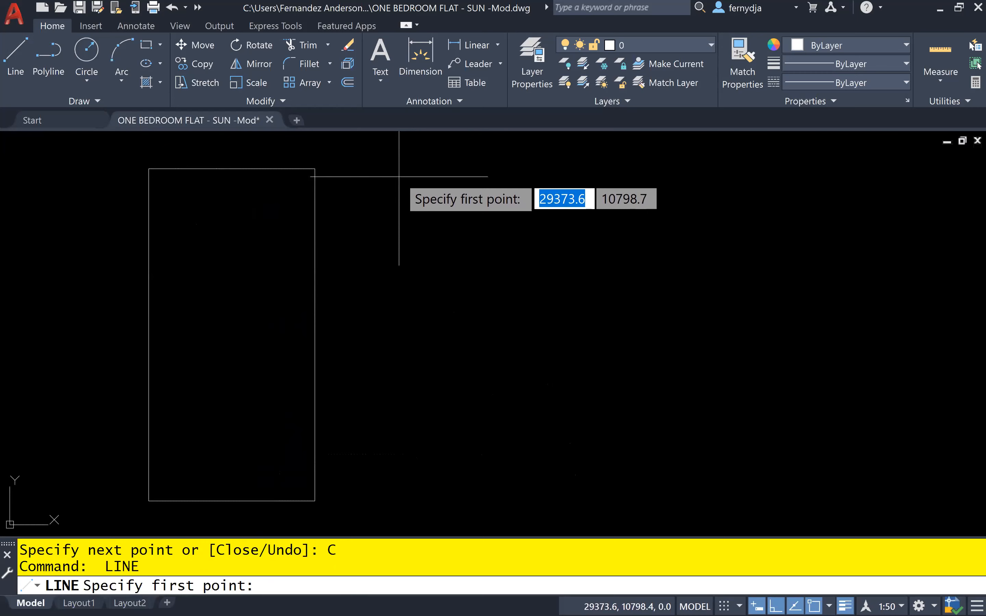
{"action": "left_click", "coordinate": [392, 170]}
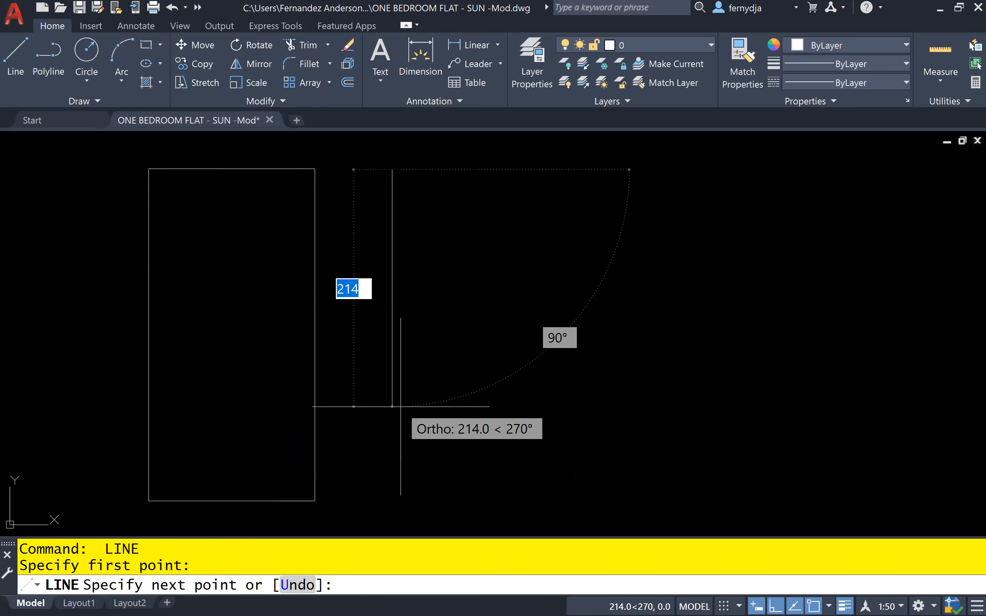
{"action": "type", "text": "300"}
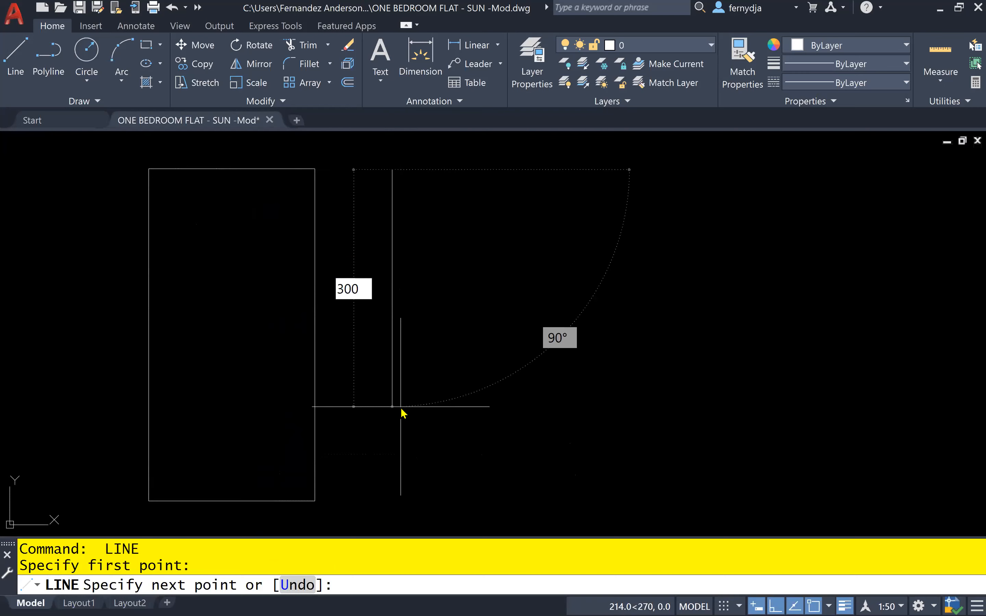
{"action": "key", "text": "Return"}
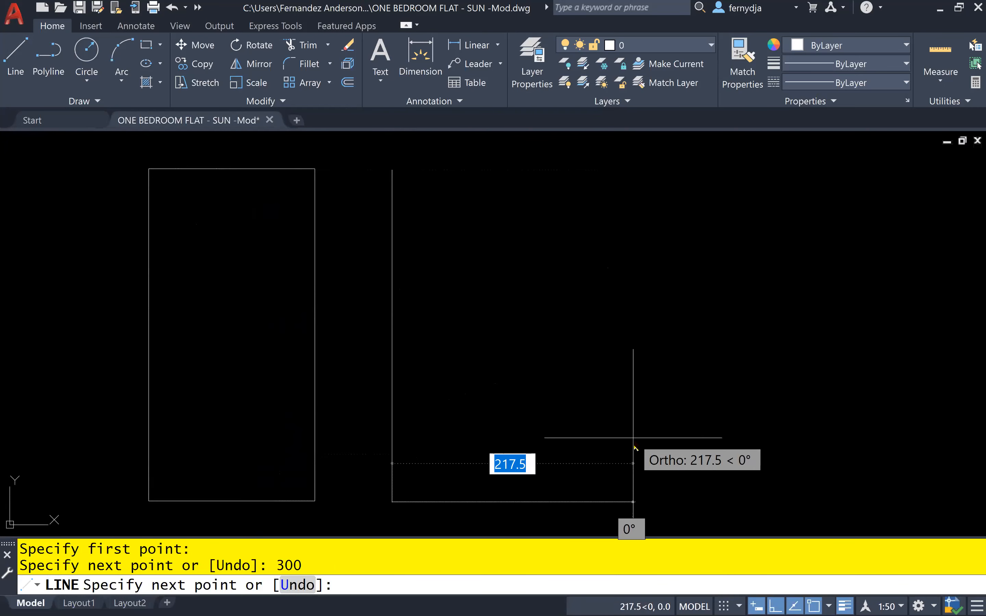
{"action": "type", "text": "300"}
{"action": "key", "text": "Return"}
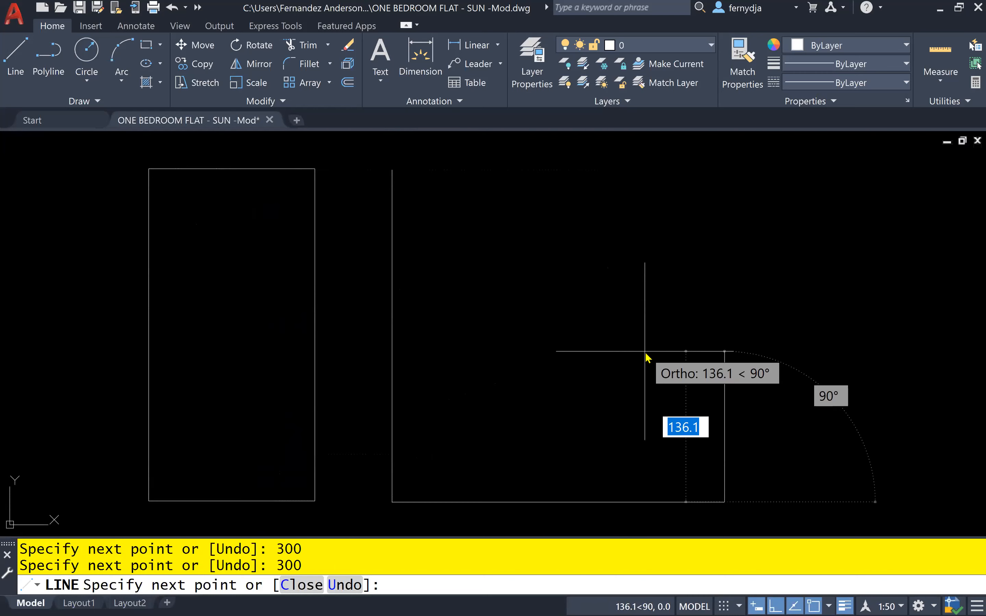
Finish the L-shaped outline with segments 150 up, 150 left and 150 up, and close it back to its start point
{"action": "type", "text": "150"}
{"action": "key", "text": "Return"}
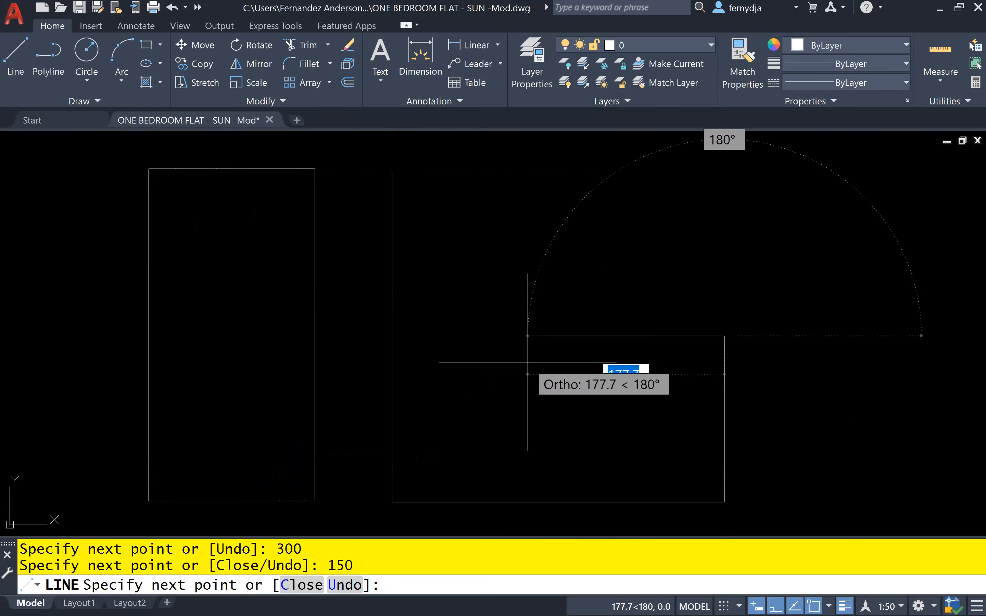
{"action": "type", "text": "150"}
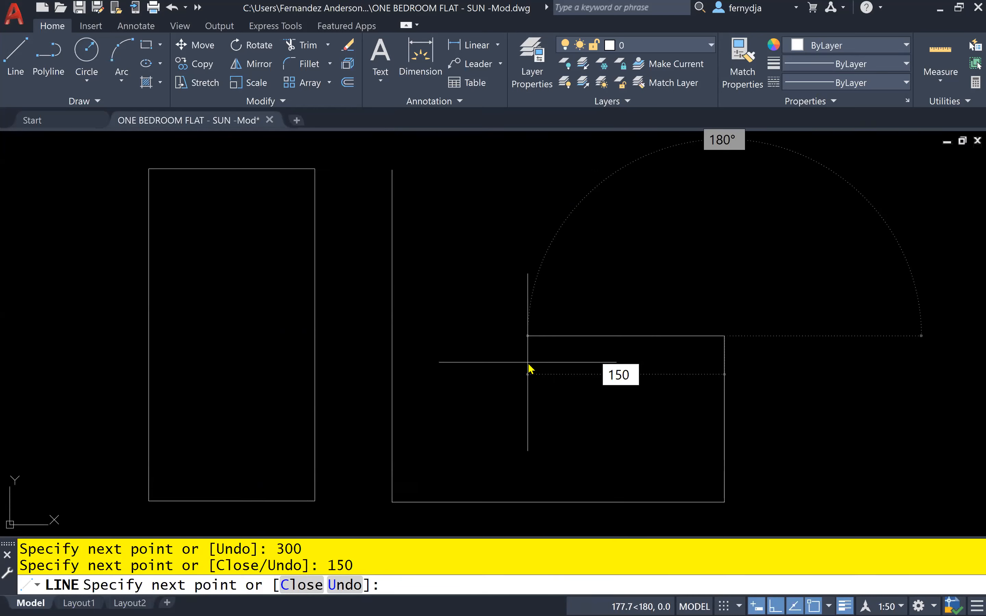
{"action": "key", "text": "Return"}
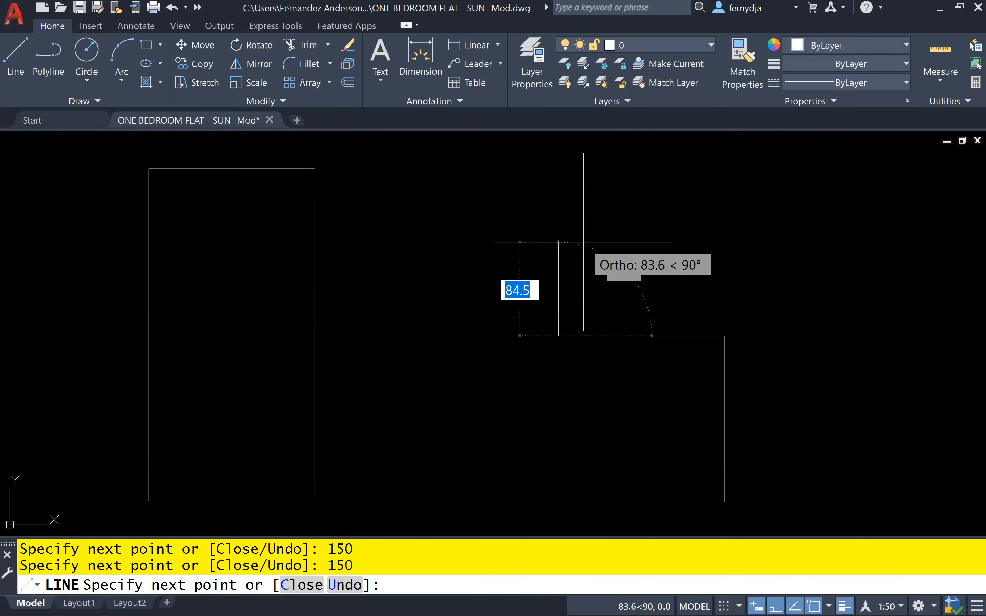
{"action": "type", "text": "150"}
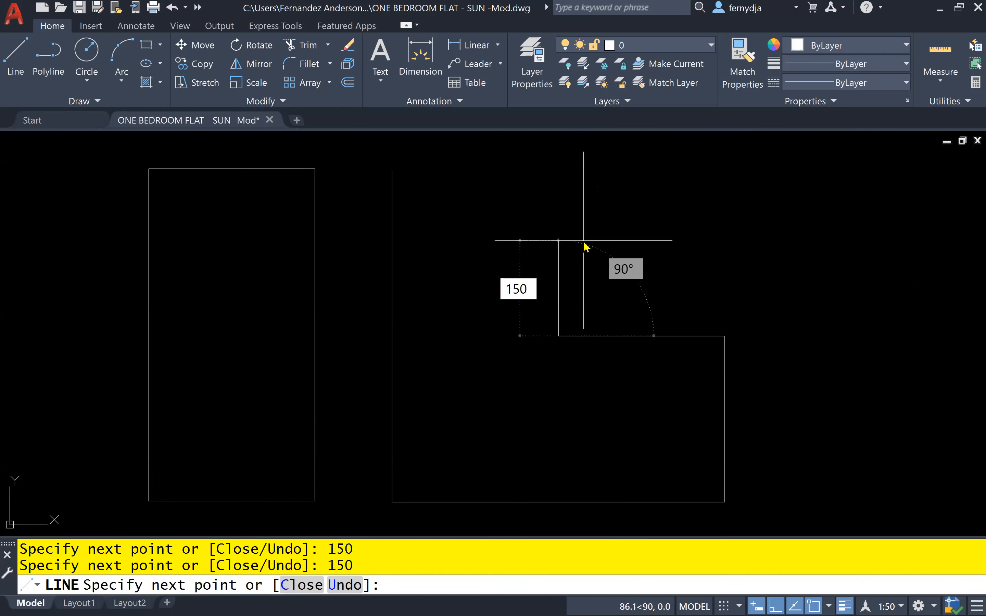
{"action": "key", "text": "Return"}
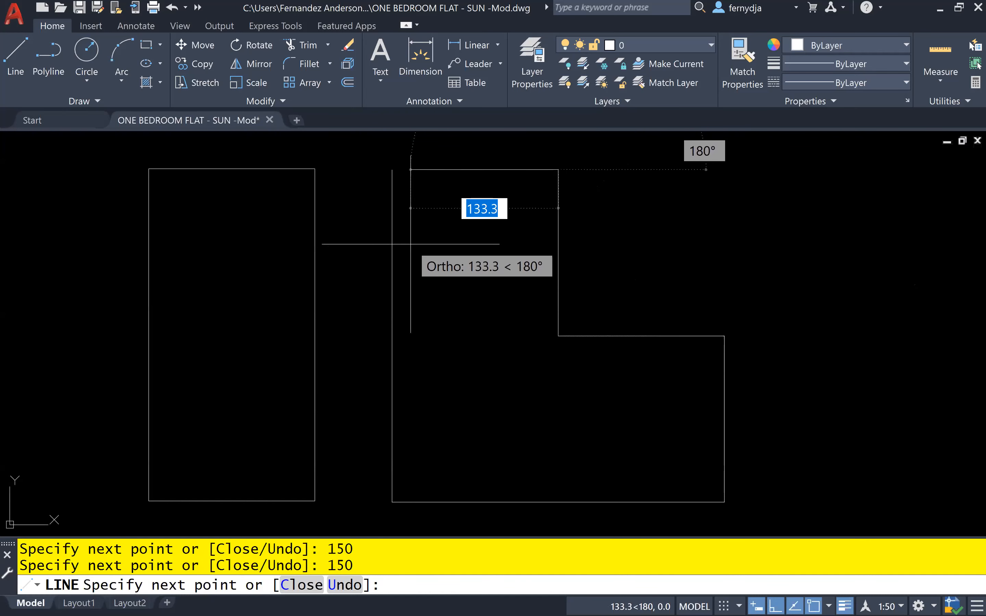
{"action": "type", "text": "C"}
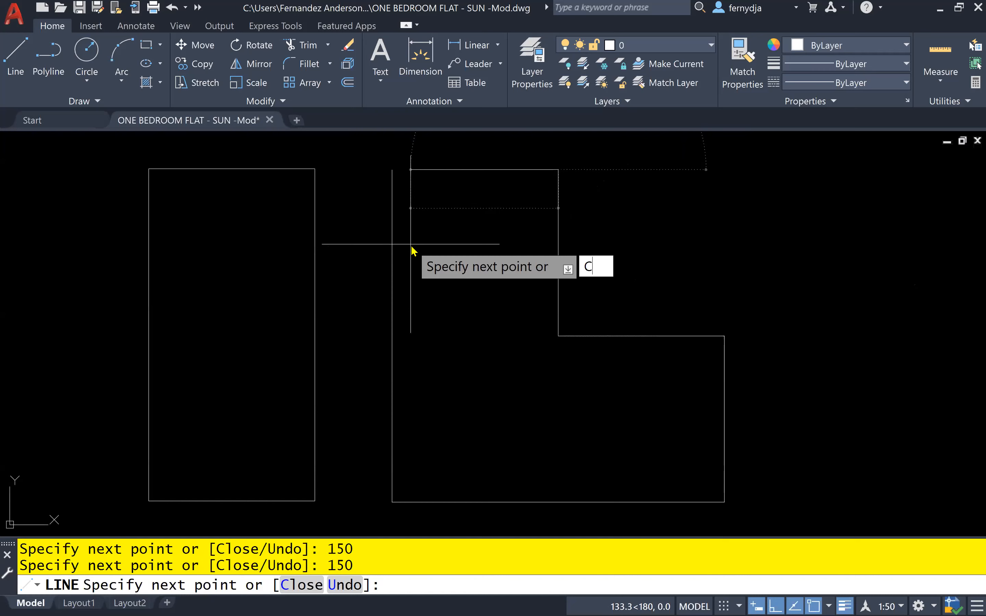
{"action": "key", "text": "Return"}
Start a T-shaped outline to the right of the L shape with line segments 450 right and 150 down
{"action": "scroll", "coordinate": [623, 285], "scroll_direction": "down", "scroll_amount": 3}
{"action": "mouse_move", "coordinate": [627, 286]}
{"action": "middle_mouse_down"}
{"action": "mouse_move", "coordinate": [595, 299]}
{"action": "mouse_move", "coordinate": [425, 306]}
{"action": "middle_mouse_up"}
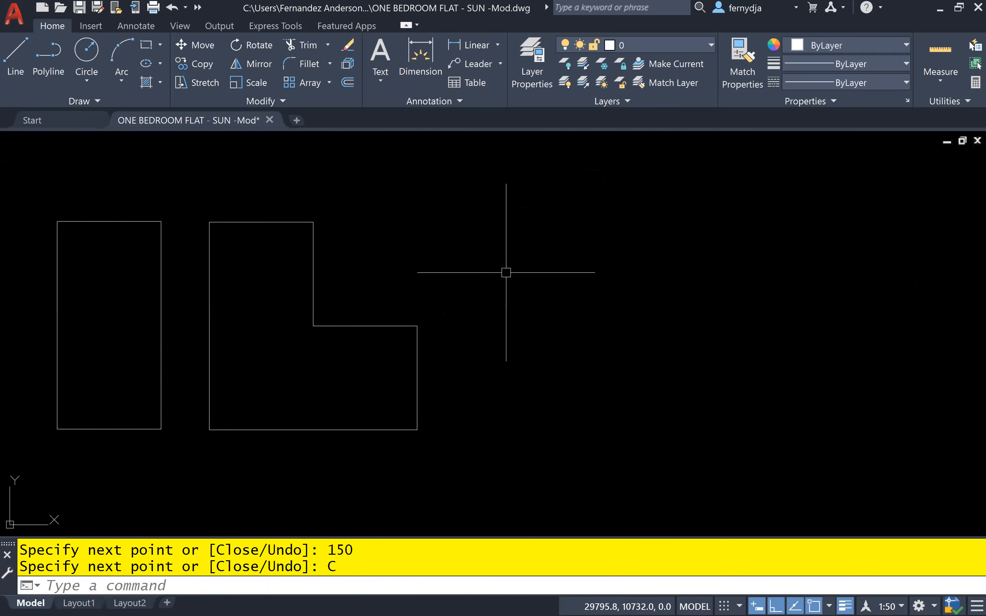
{"action": "type", "text": "L"}
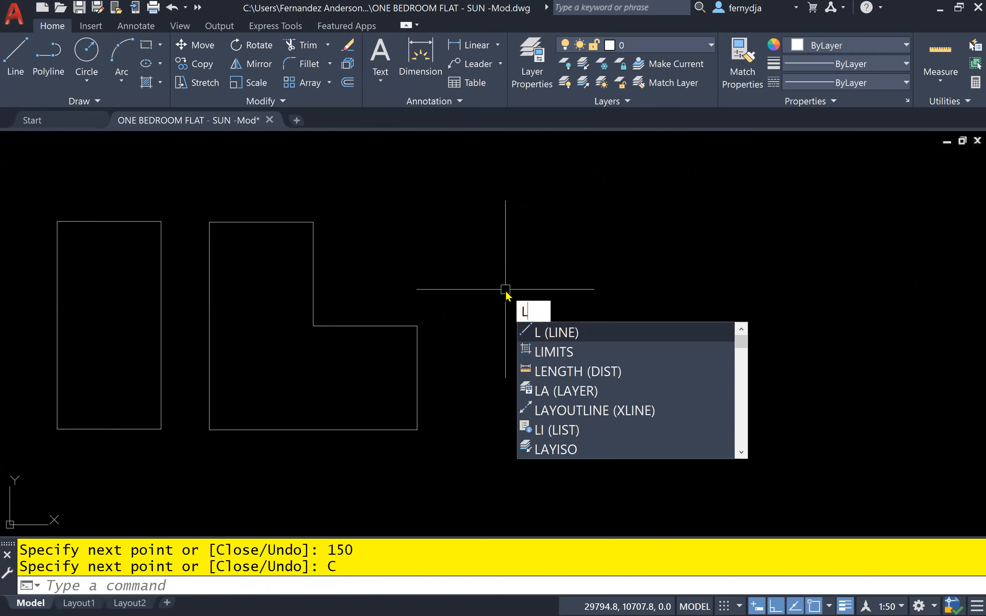
{"action": "key", "text": "Return"}
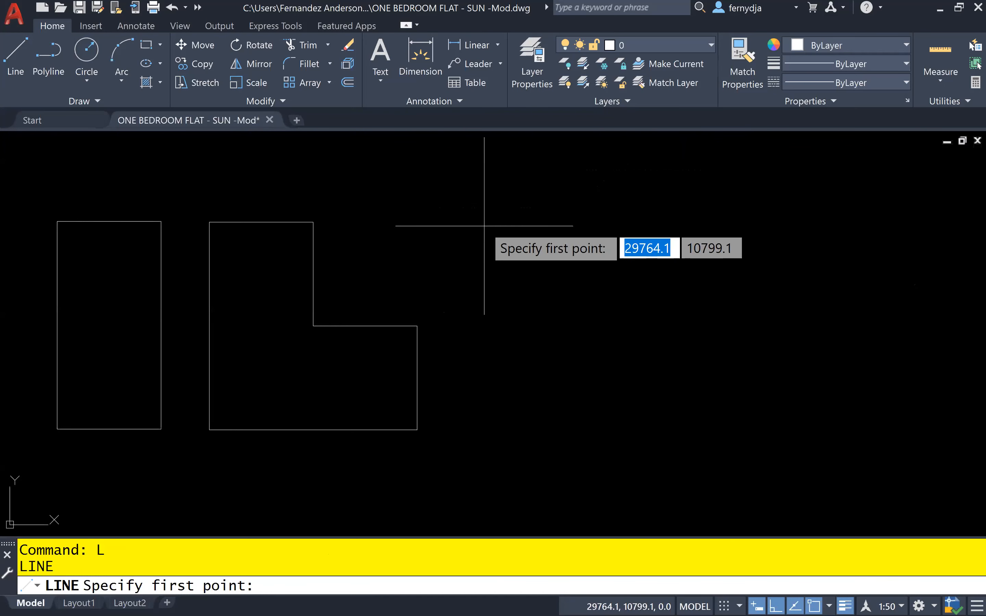
{"action": "left_click", "coordinate": [485, 227]}
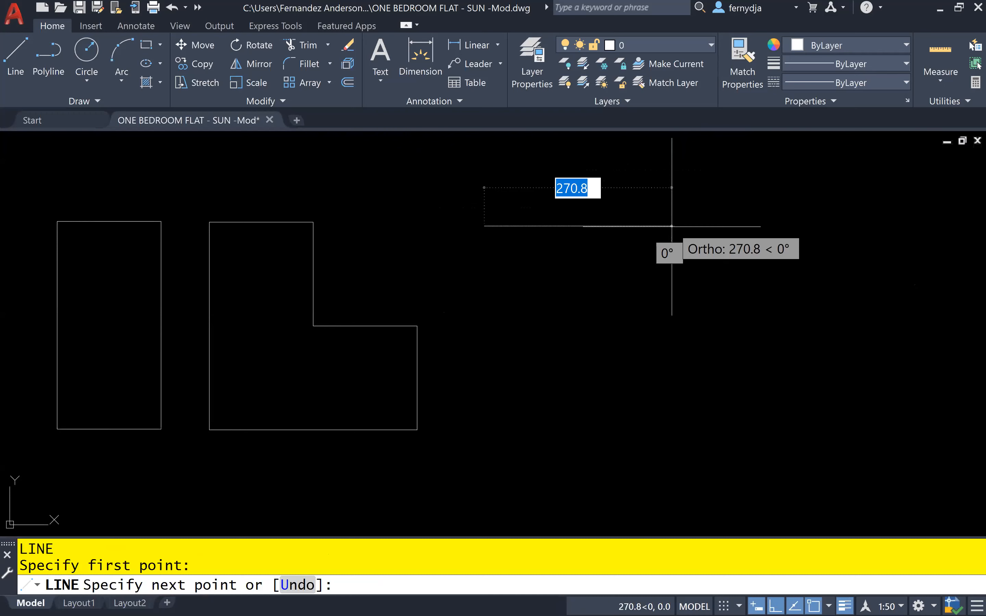
{"action": "type", "text": "450"}
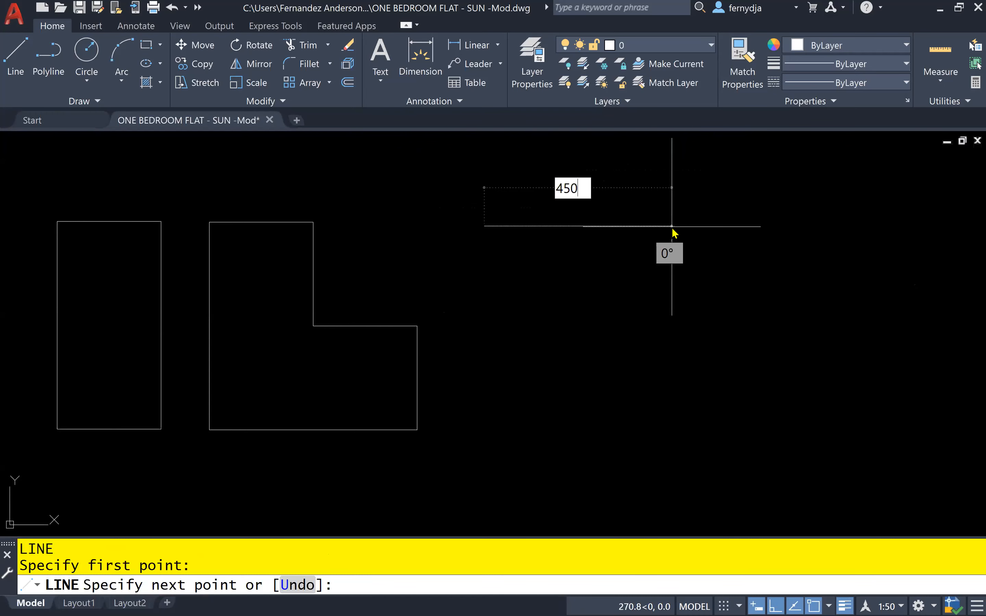
{"action": "key", "text": "Return"}
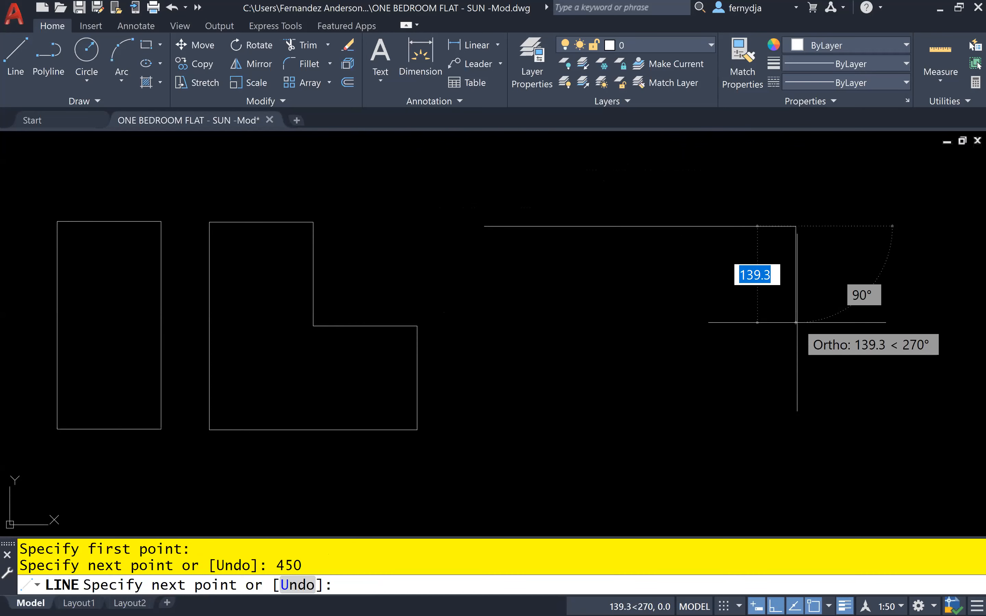
{"action": "type", "text": "150"}
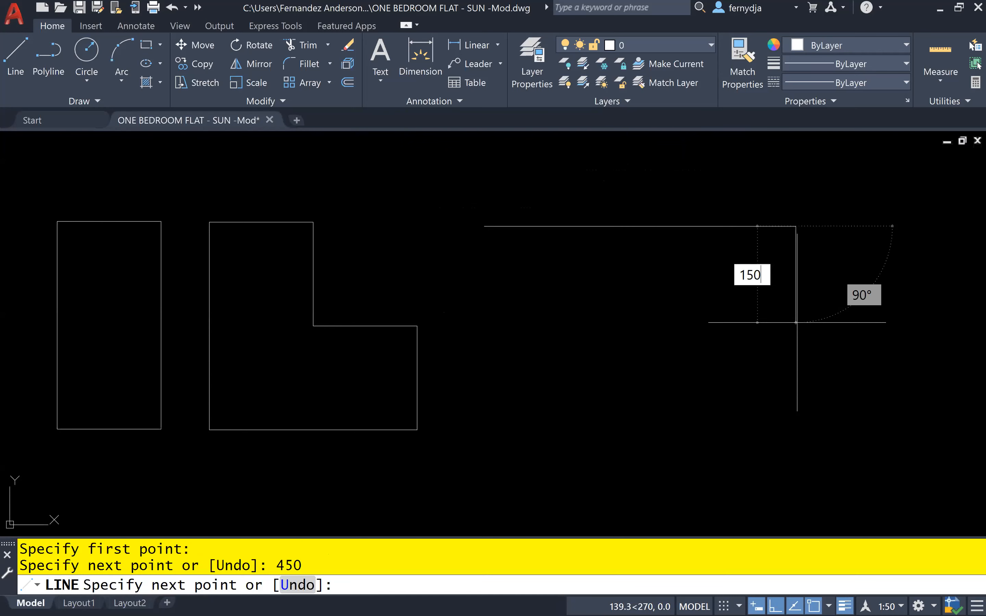
{"action": "key", "text": "Return"}
Continue the T outline into its stem with segments 150 left, 150 down and 150 left
{"action": "type", "text": "150"}
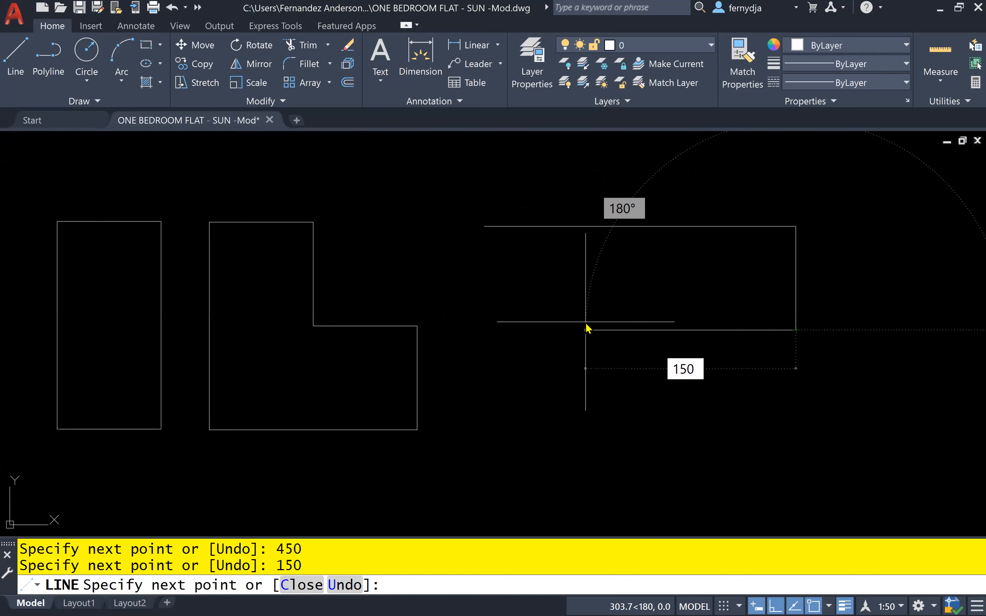
{"action": "key", "text": "Return"}
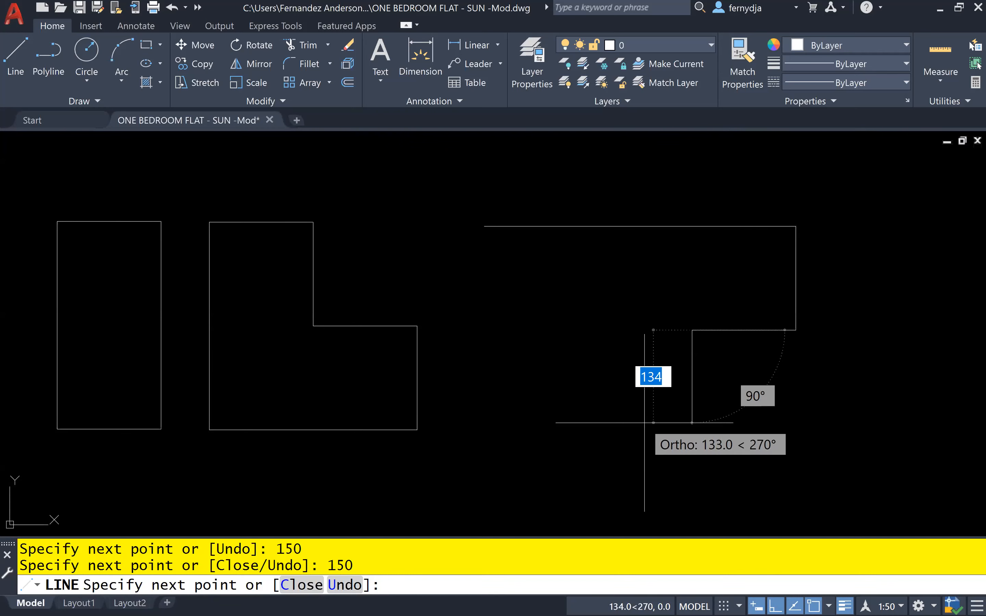
{"action": "type", "text": "150"}
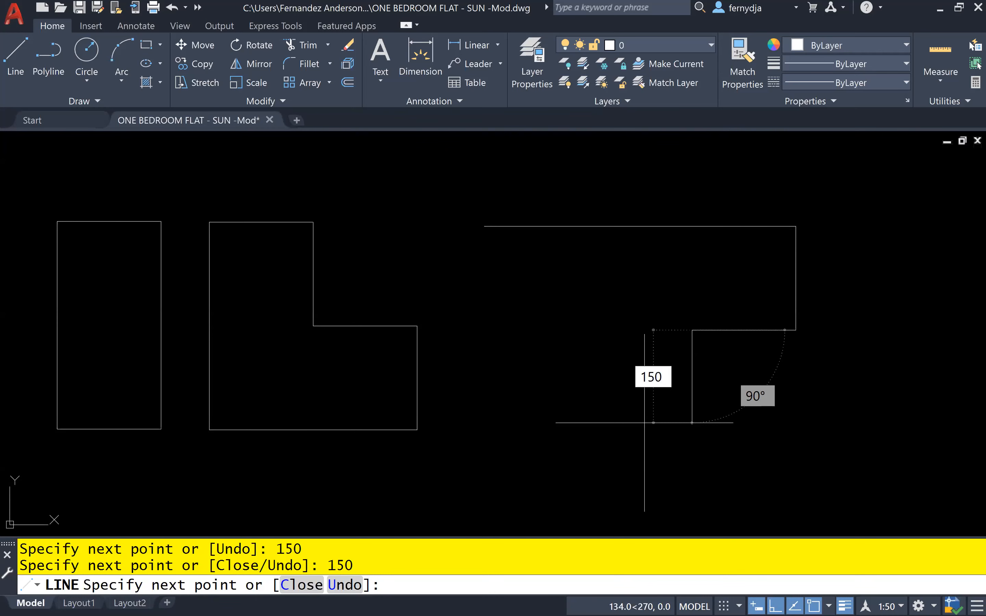
{"action": "key", "text": "Return"}
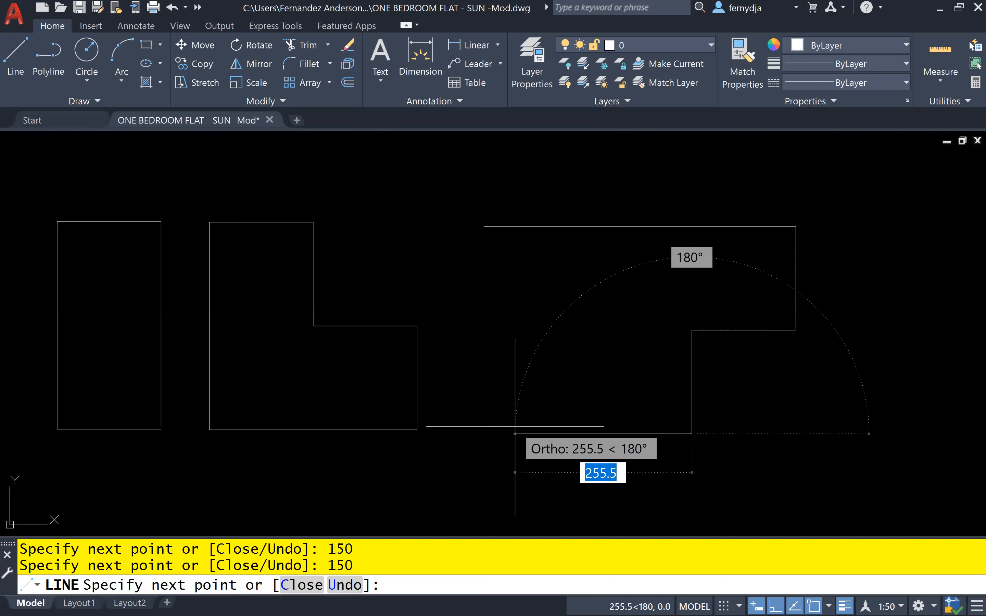
{"action": "type", "text": "150"}
{"action": "key", "text": "Return"}
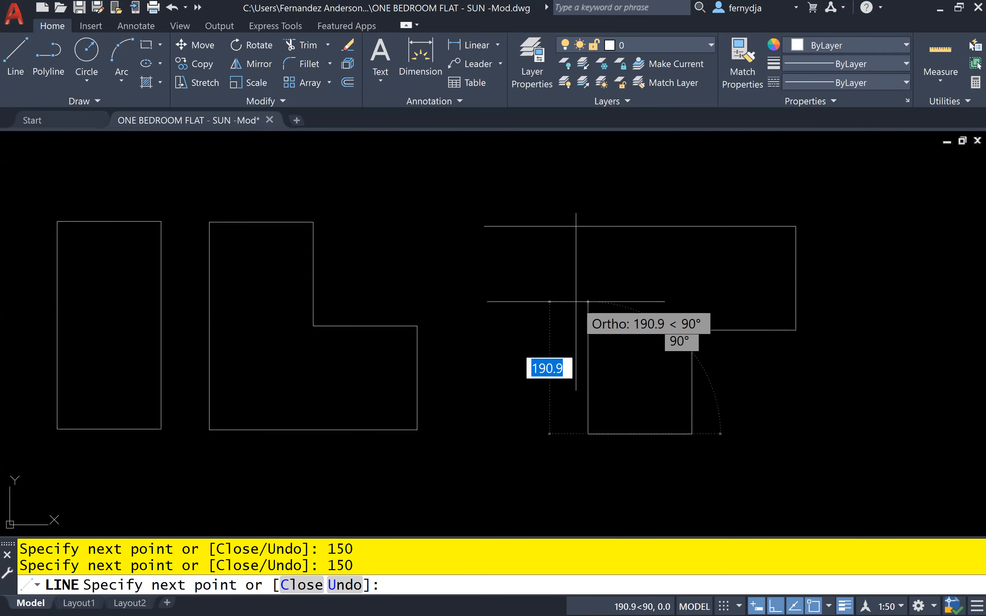
Finish the T outline with segments 150 up and 150 left, and close it back to its start point
{"action": "type", "text": "150"}
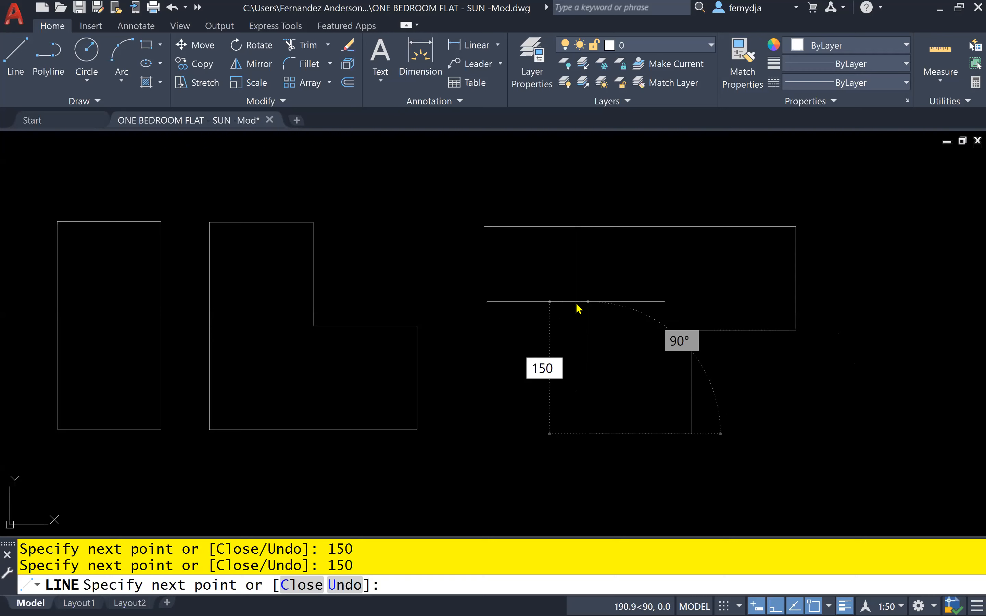
{"action": "key", "text": "Return"}
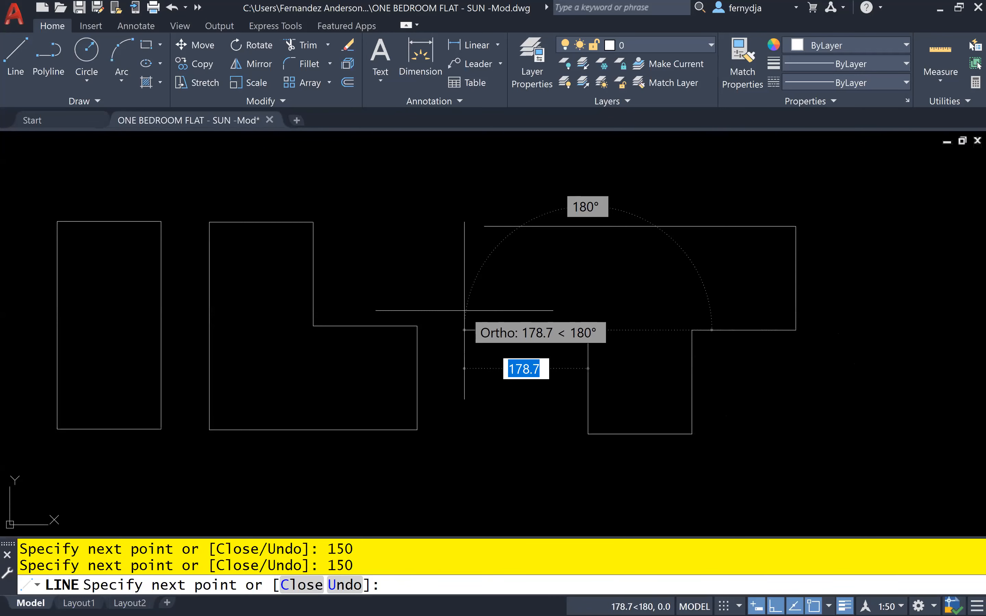
{"action": "type", "text": "150"}
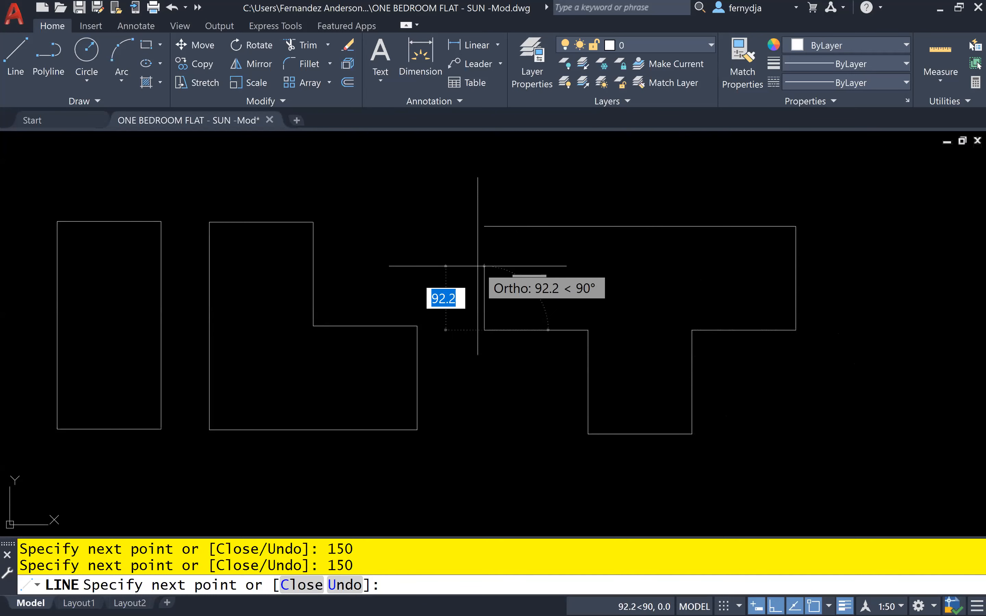
{"action": "type", "text": "C"}
{"action": "key", "text": "Return"}
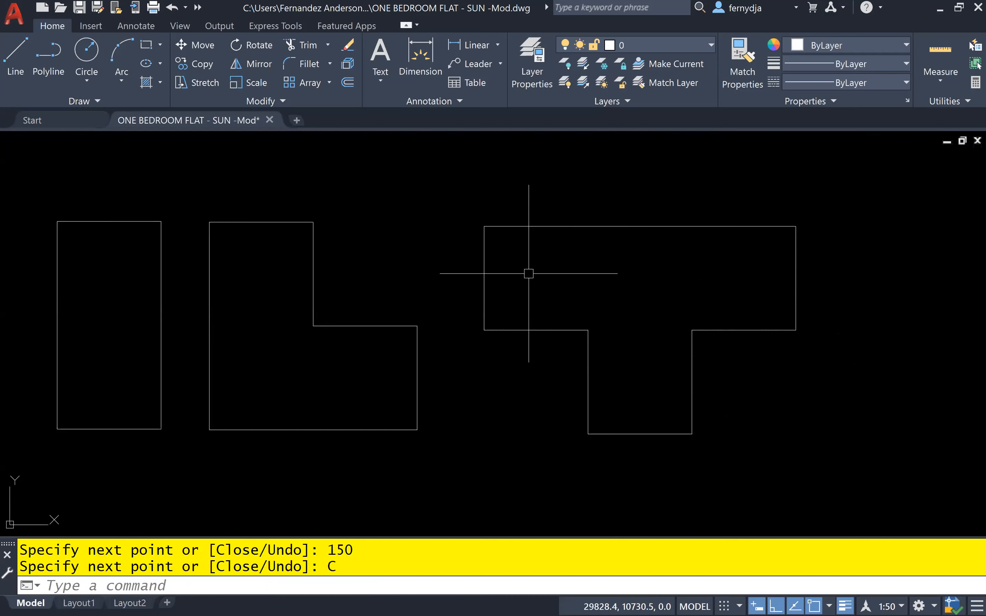
{"action": "middle_click_drag", "start_coordinate": [537, 274], "coordinate": [590, 278]}
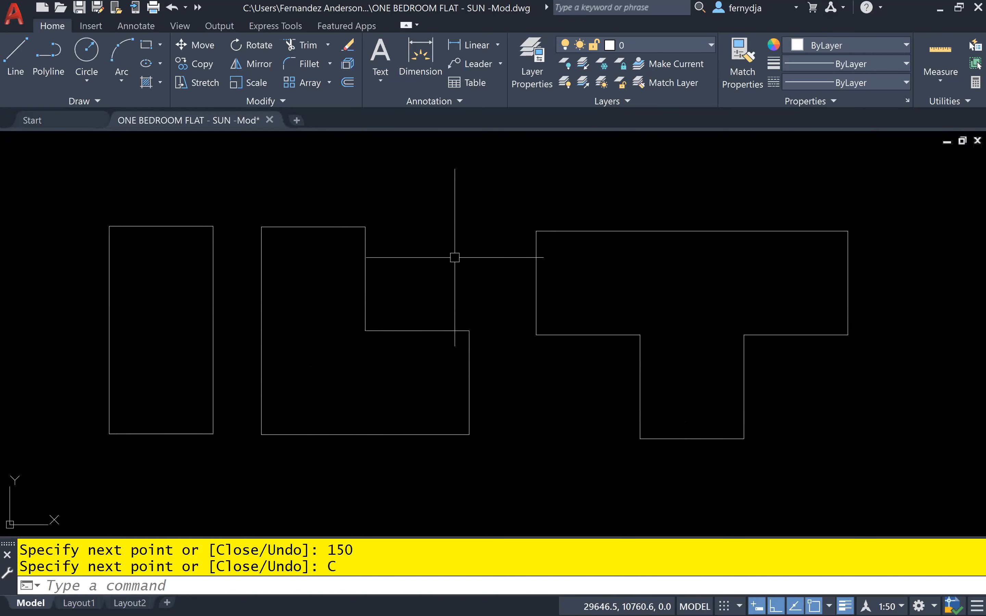
{"action": "type", "text": "H"}
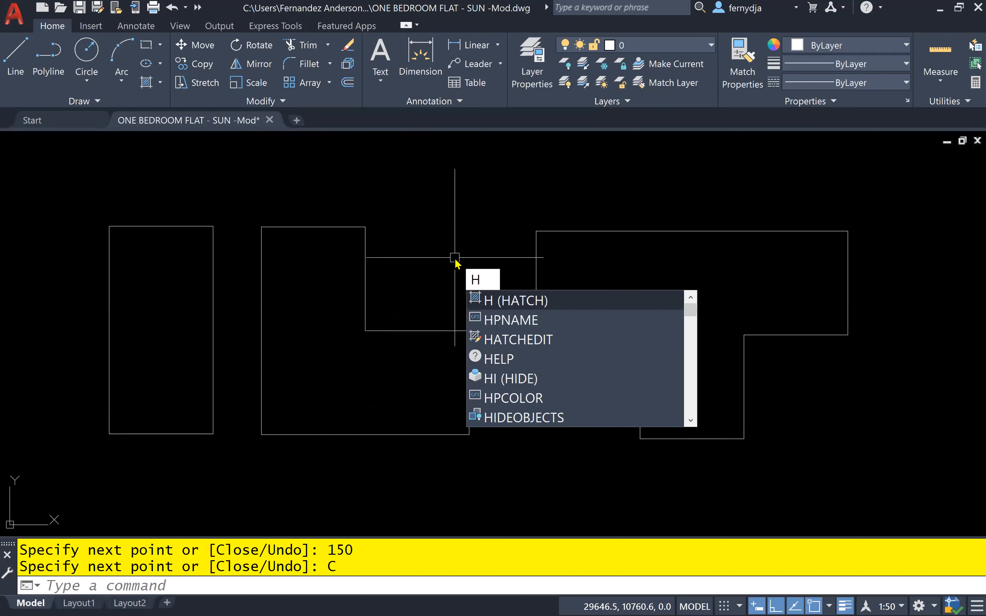
{"action": "key", "text": "Return"}
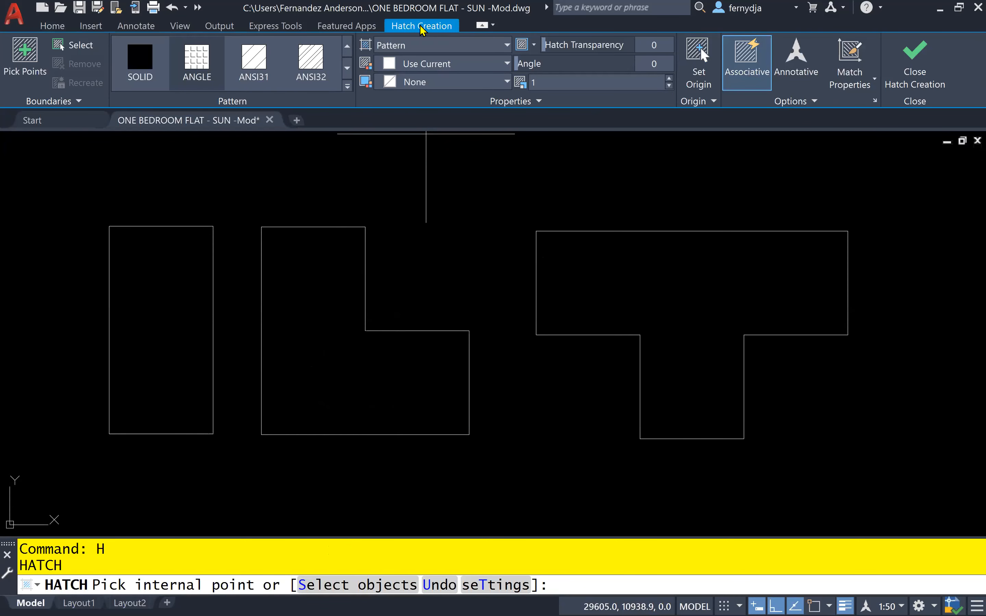
{"action": "left_click", "coordinate": [424, 27]}
{"action": "key", "text": "ctrl"}
{"action": "key", "text": "ctrl"}
{"action": "key", "text": "ctrl"}
{"action": "key", "text": "ctrl"}
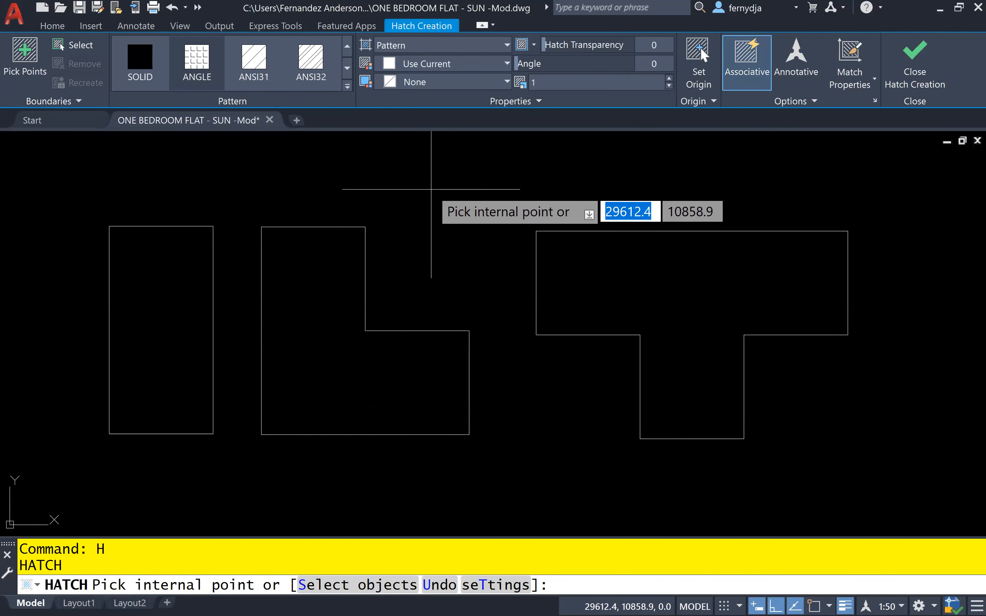
{"action": "key", "text": "Escape"}
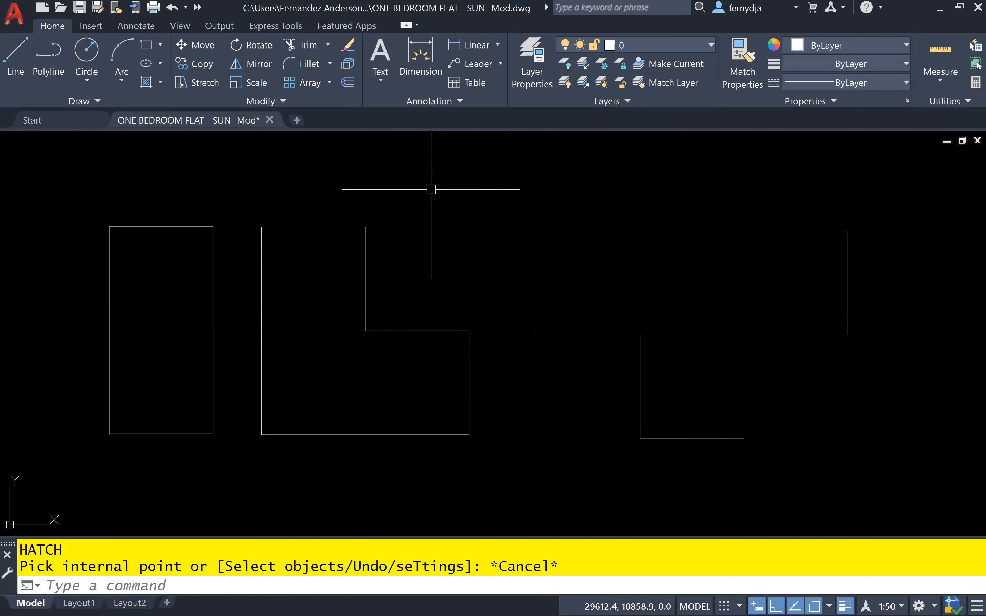
Start a hatch and choose the AR-CONC concrete pattern for it
{"action": "type", "text": "H"}
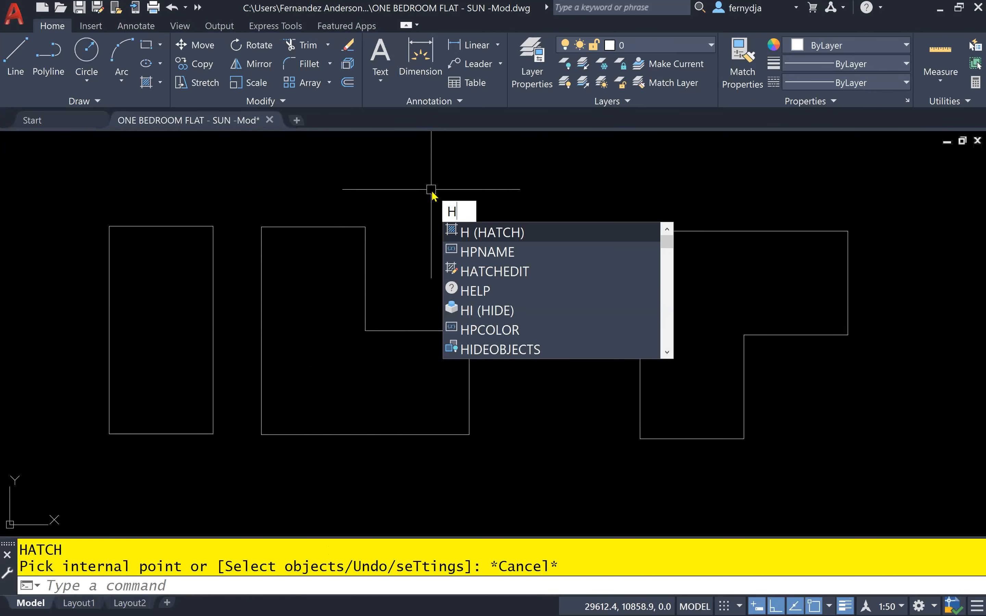
{"action": "key", "text": "Return"}
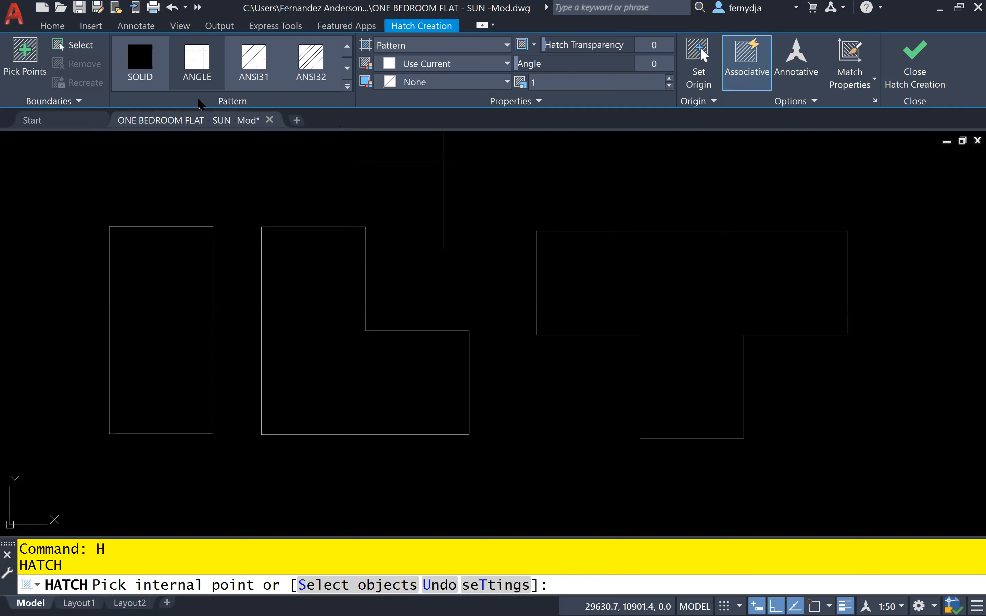
{"action": "left_click", "coordinate": [347, 86]}
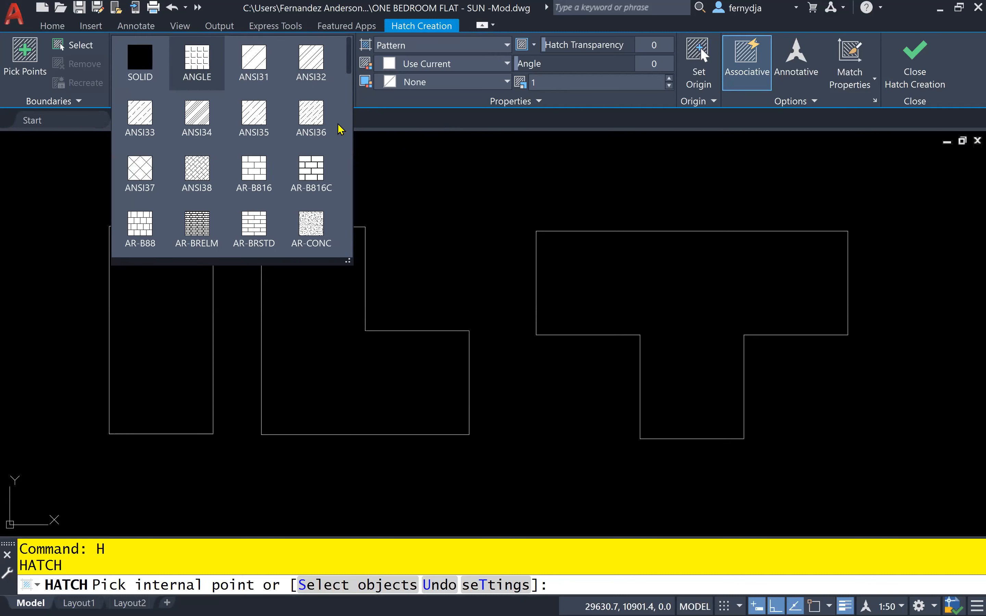
{"action": "scroll", "coordinate": [317, 111], "scroll_direction": "down", "scroll_amount": 1}
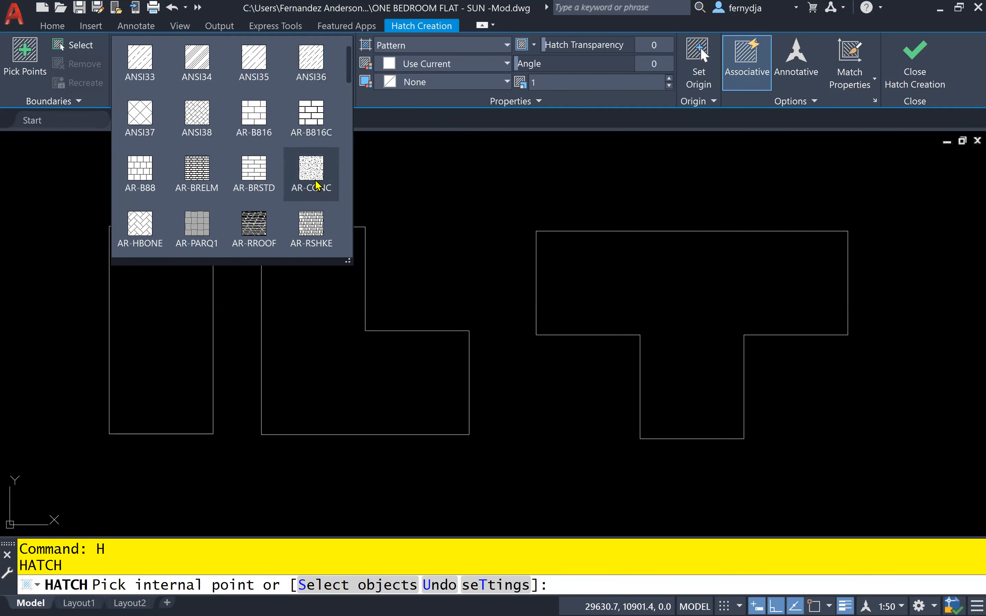
{"action": "left_click", "coordinate": [312, 180]}
{"action": "left_click", "coordinate": [312, 179]}
{"action": "key", "text": "ctrl"}
{"action": "key", "text": "ctrl"}
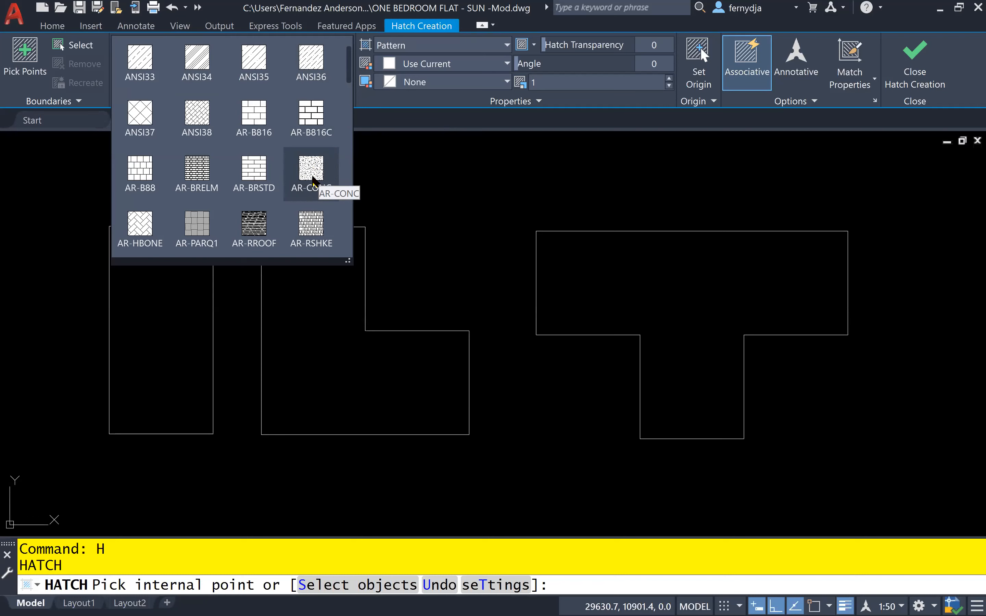
{"action": "key", "text": "ctrl"}
{"action": "key", "text": "ctrl"}
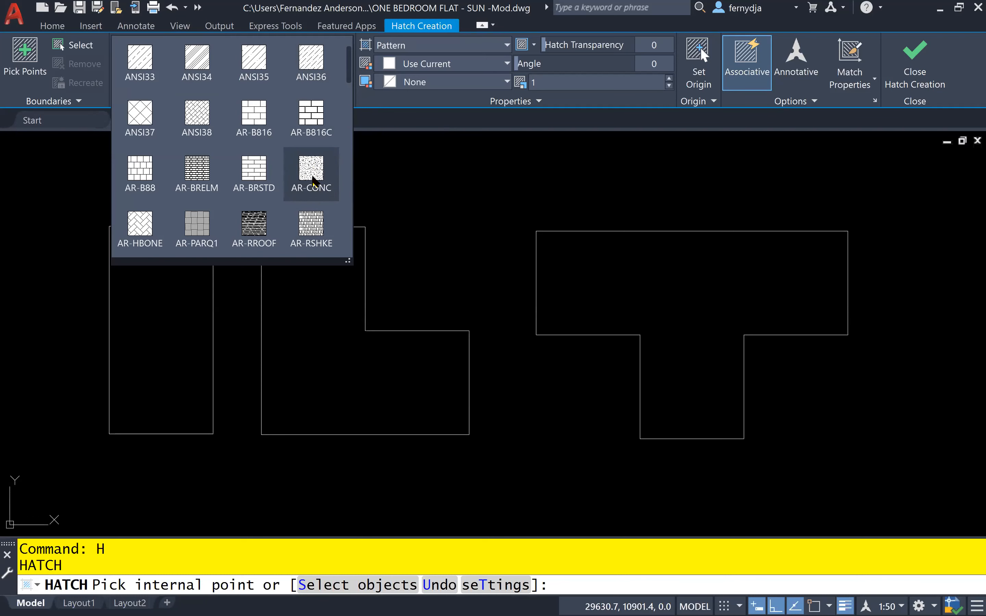
{"action": "left_click", "coordinate": [313, 180]}
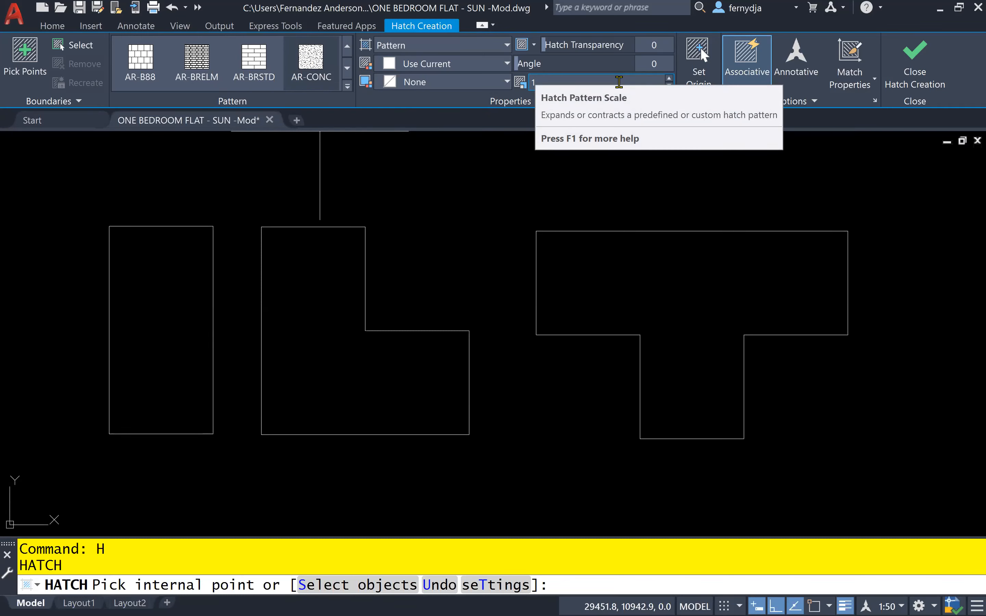
Set the hatch pattern scale to .75 and turn on the Create Separate Hatches option
{"action": "left_click", "coordinate": [638, 82]}
{"action": "type", "text": ".75"}
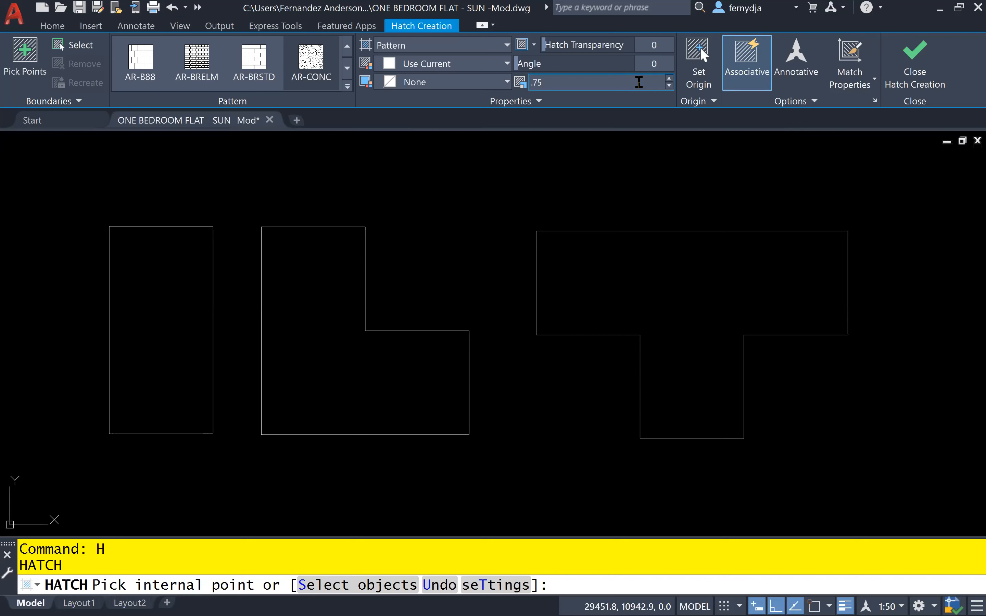
{"action": "key", "text": "Return"}
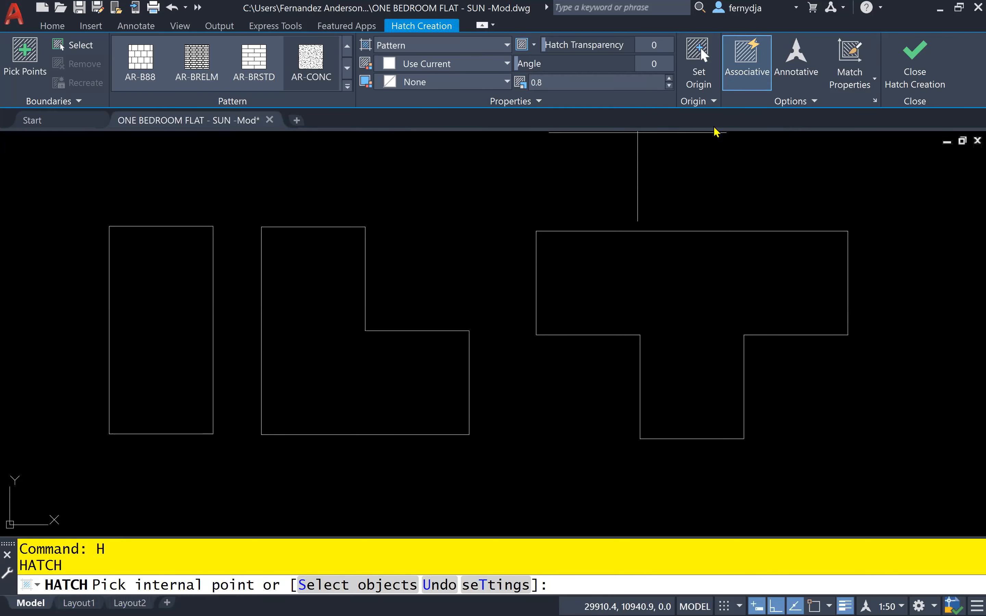
{"action": "left_click", "coordinate": [811, 104]}
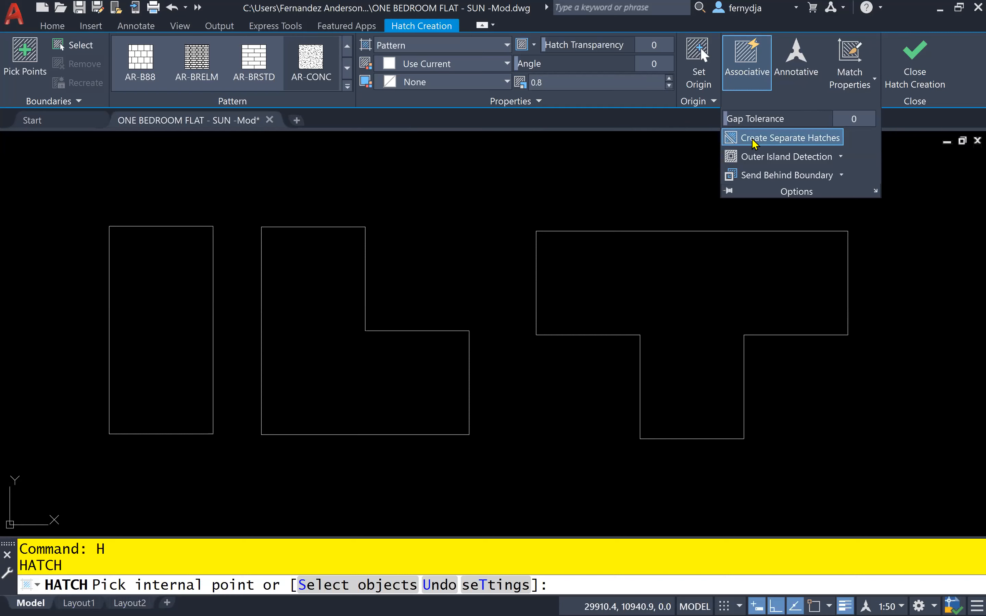
{"action": "left_click", "coordinate": [825, 139]}
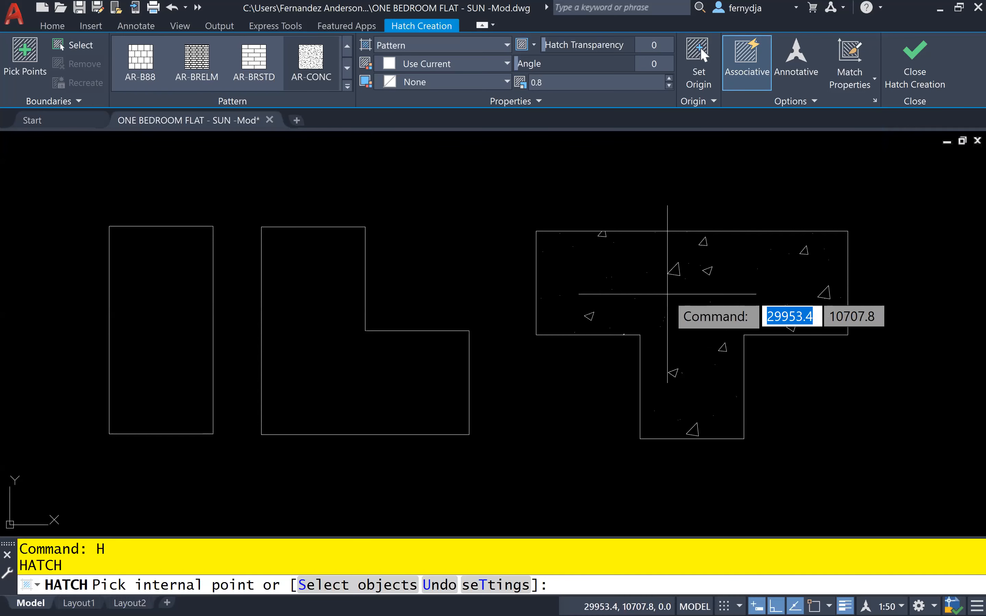
Apply the concrete hatch inside the T-shaped, L-shaped and rectangular outlines
{"action": "left_click", "coordinate": [667, 293]}
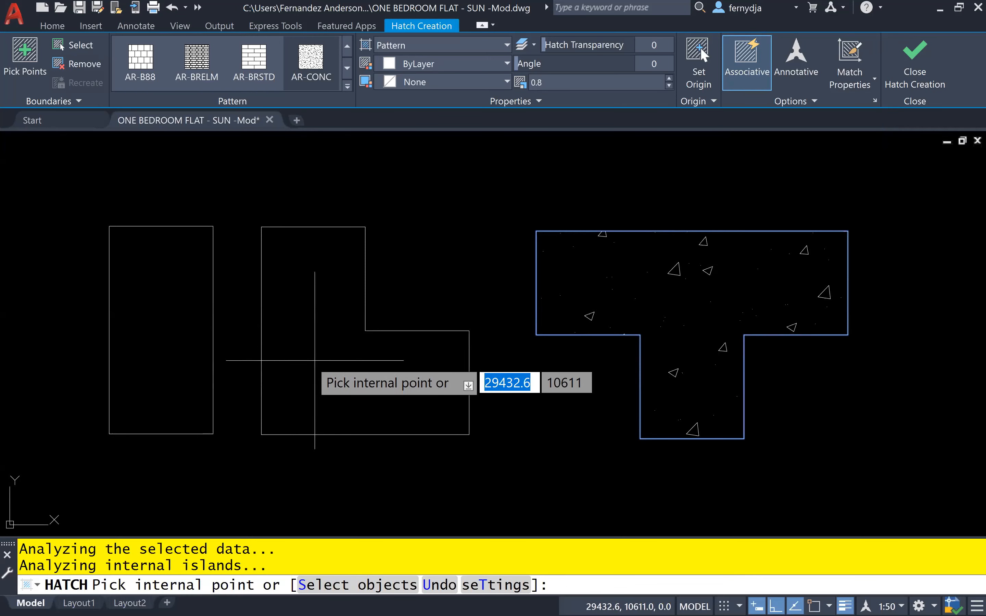
{"action": "left_click", "coordinate": [347, 363]}
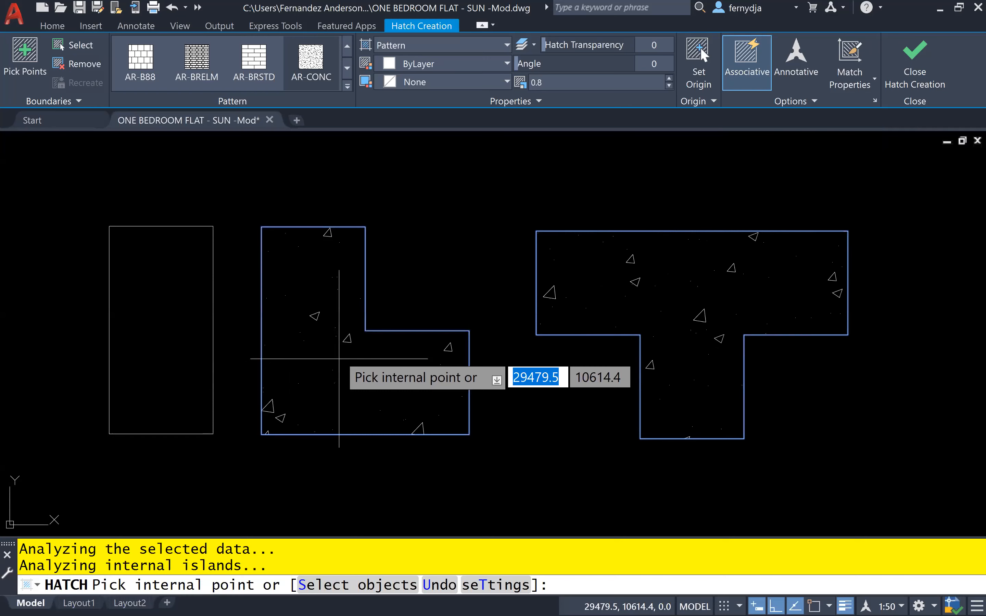
{"action": "left_click", "coordinate": [139, 371]}
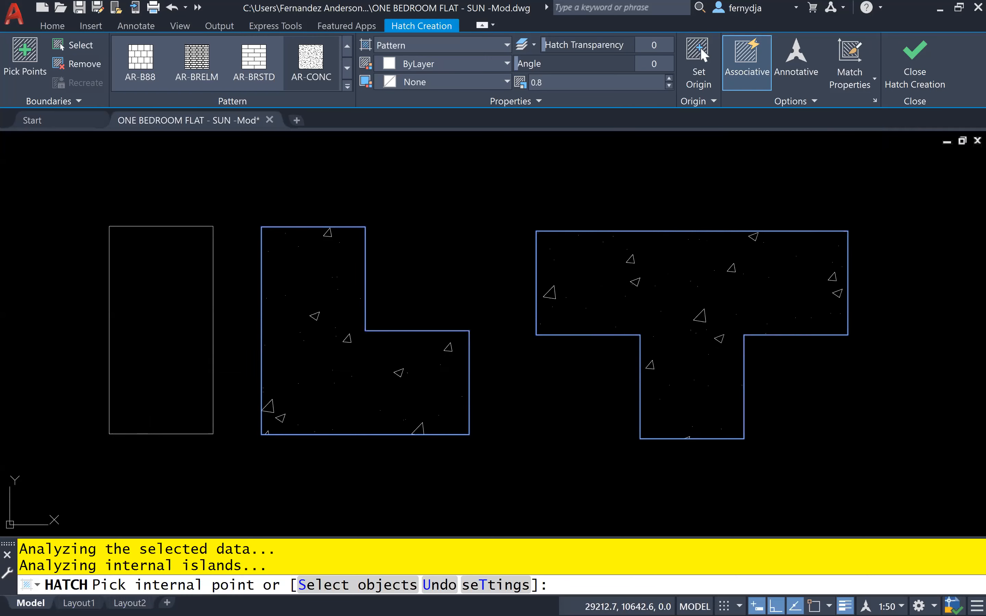
{"action": "key", "text": "Return"}
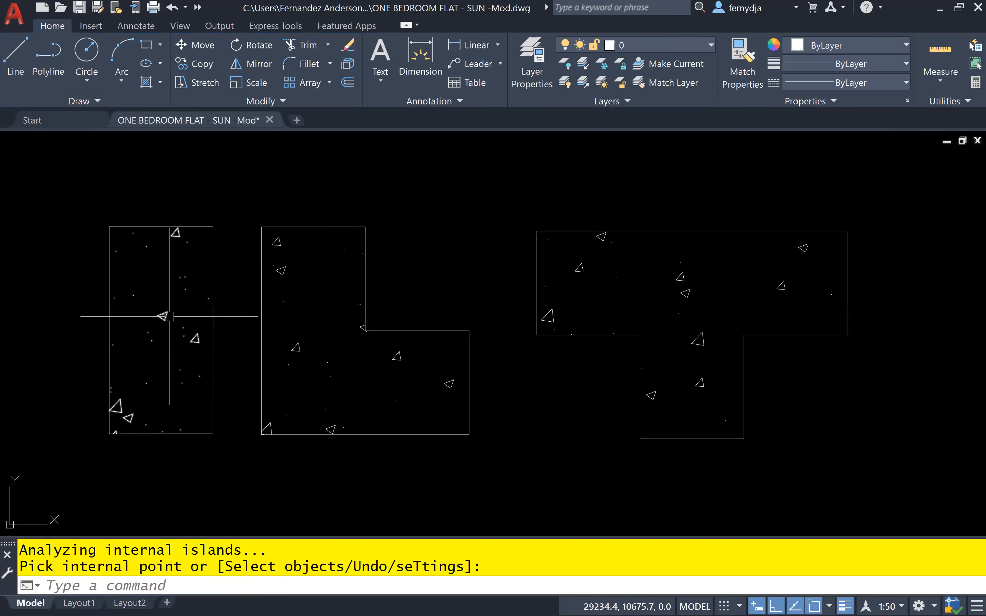
Check the hatches of the rectangle and the L shape individually and look at the Separate Hatches option
{"action": "left_click", "coordinate": [159, 315]}
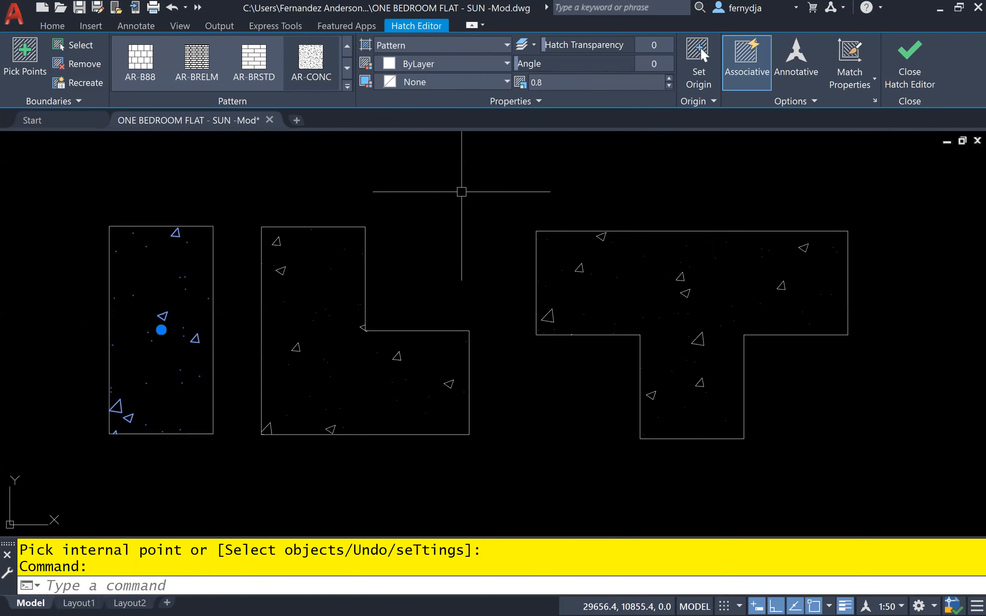
{"action": "key", "text": "Escape"}
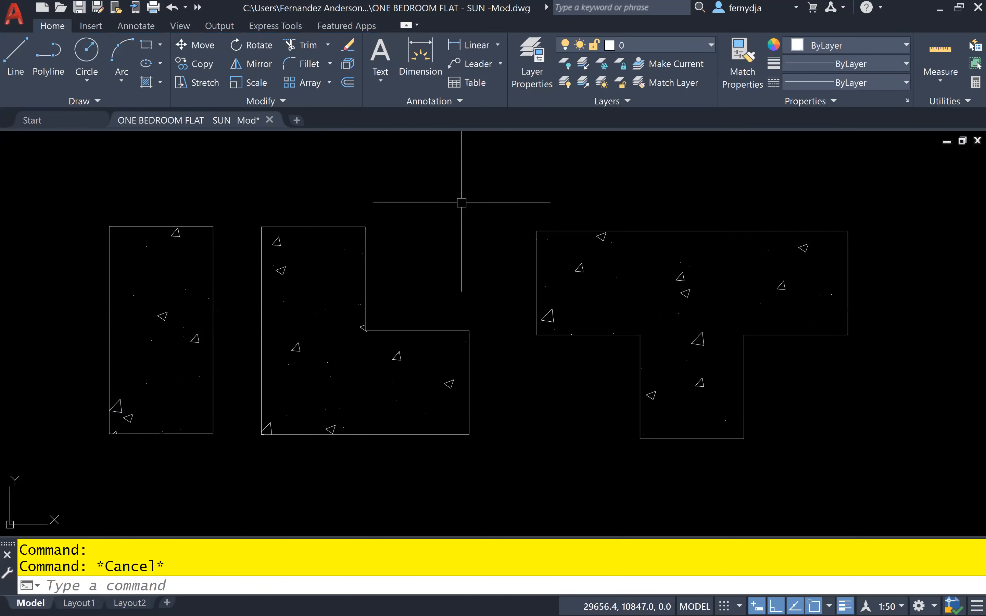
{"action": "left_click", "coordinate": [302, 347]}
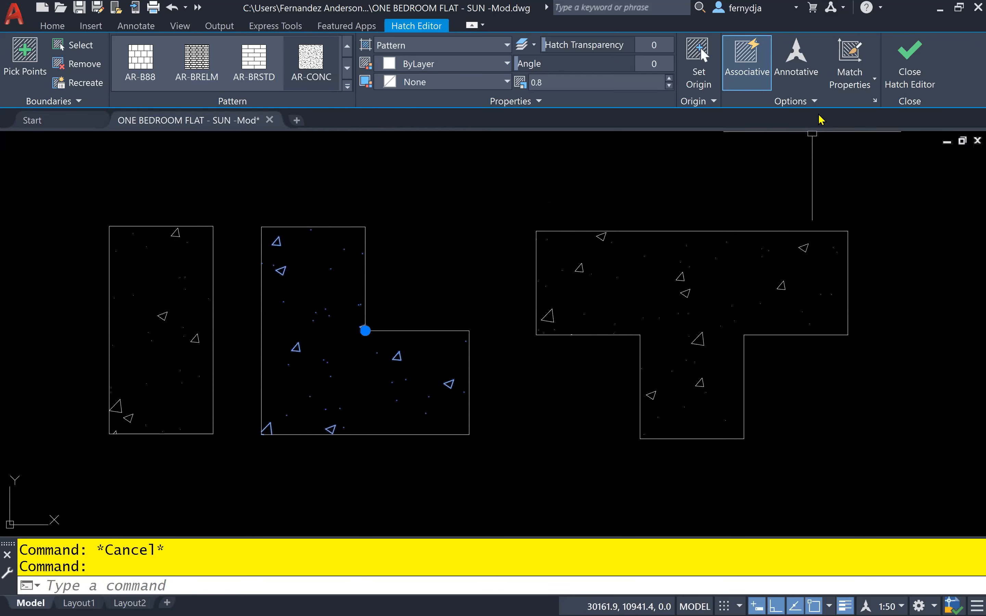
{"action": "left_click", "coordinate": [812, 101]}
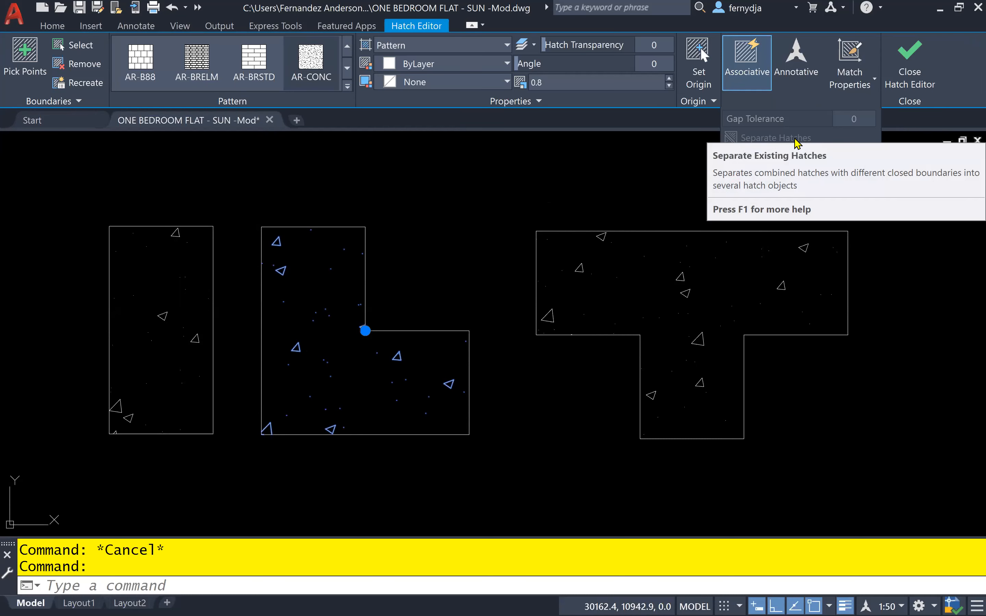
{"action": "key", "text": "Escape"}
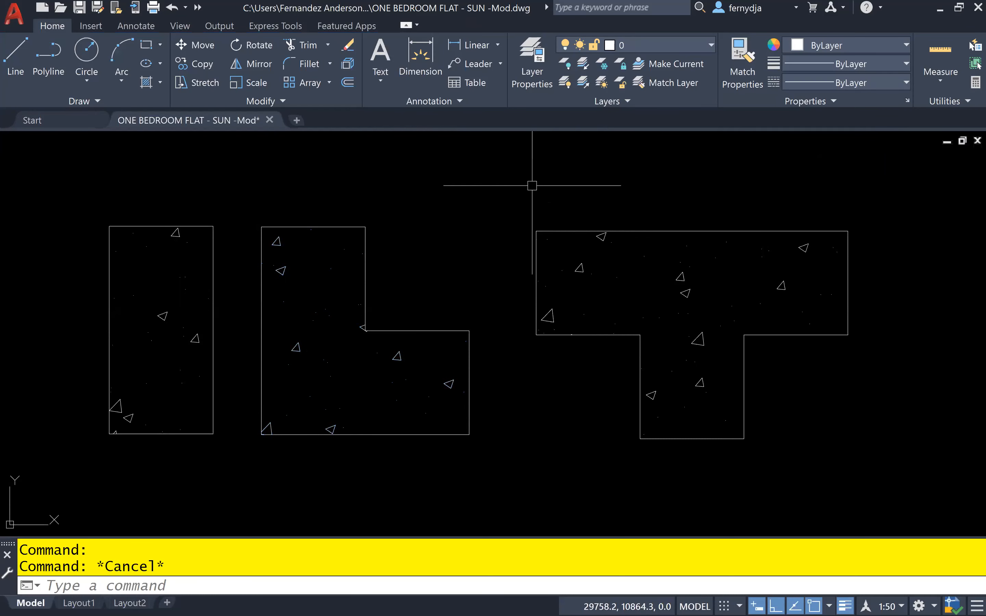
Set up a Write Block from the rectangle and its hatch, deleting them from the drawing and using the rectangle's lower-right corner as base point
{"action": "scroll", "coordinate": [488, 241], "scroll_direction": "down", "scroll_amount": 2}
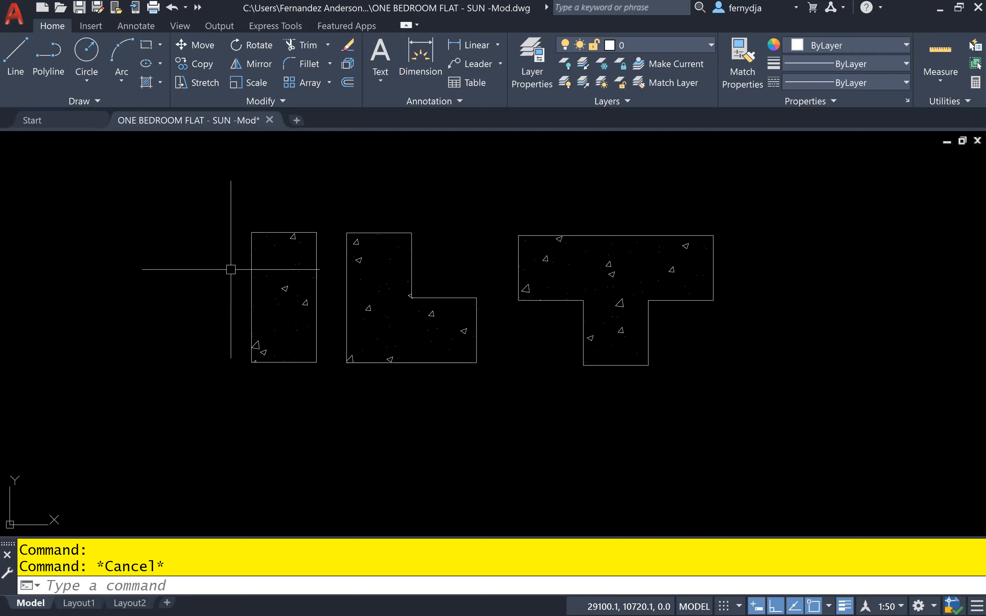
{"action": "left_click", "coordinate": [226, 210]}
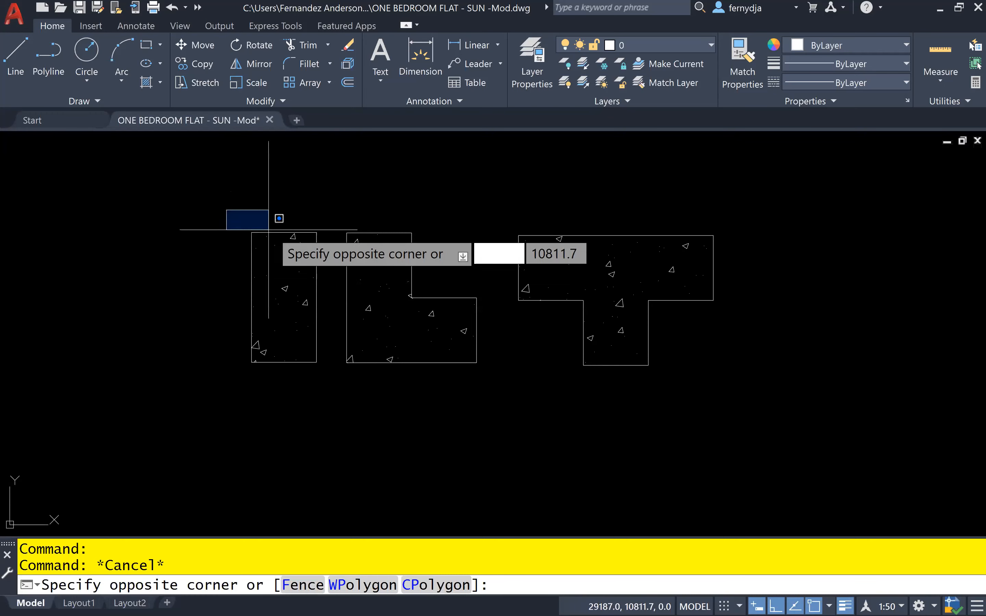
{"action": "left_click", "coordinate": [333, 384]}
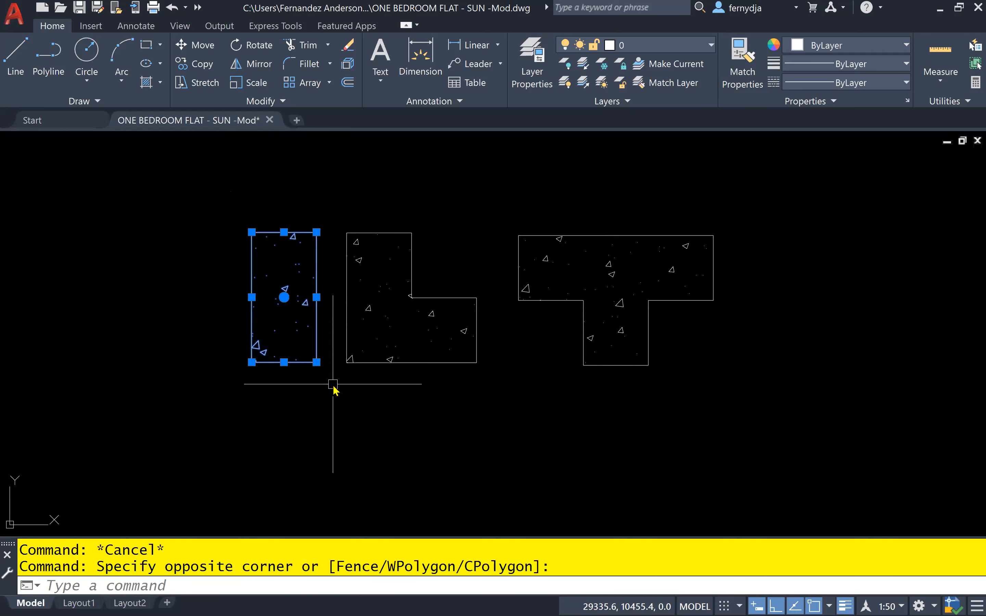
{"action": "type", "text": "W"}
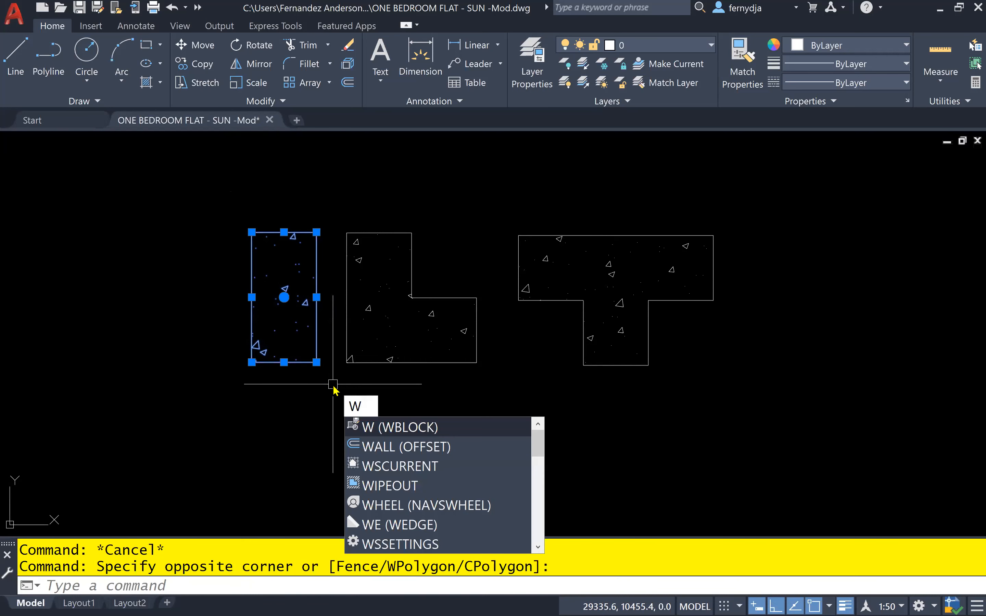
{"action": "key", "text": "Return"}
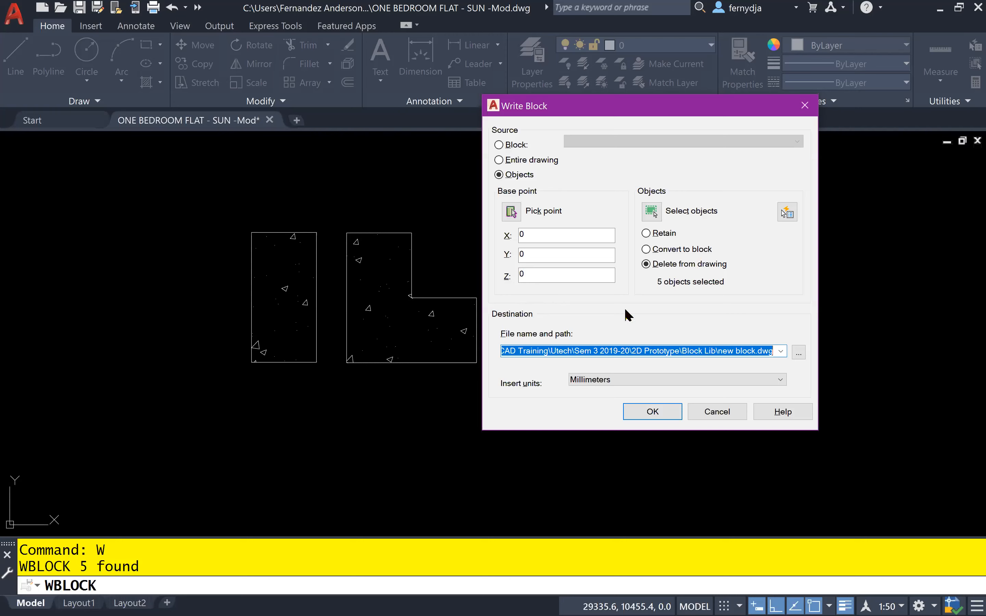
{"action": "left_click", "coordinate": [663, 269]}
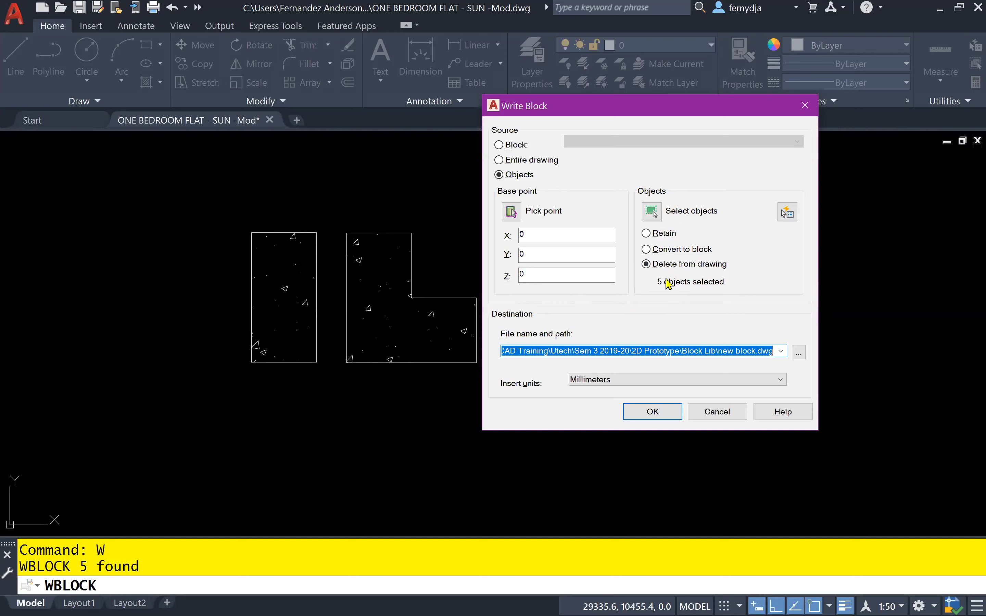
{"action": "left_click", "coordinate": [511, 211]}
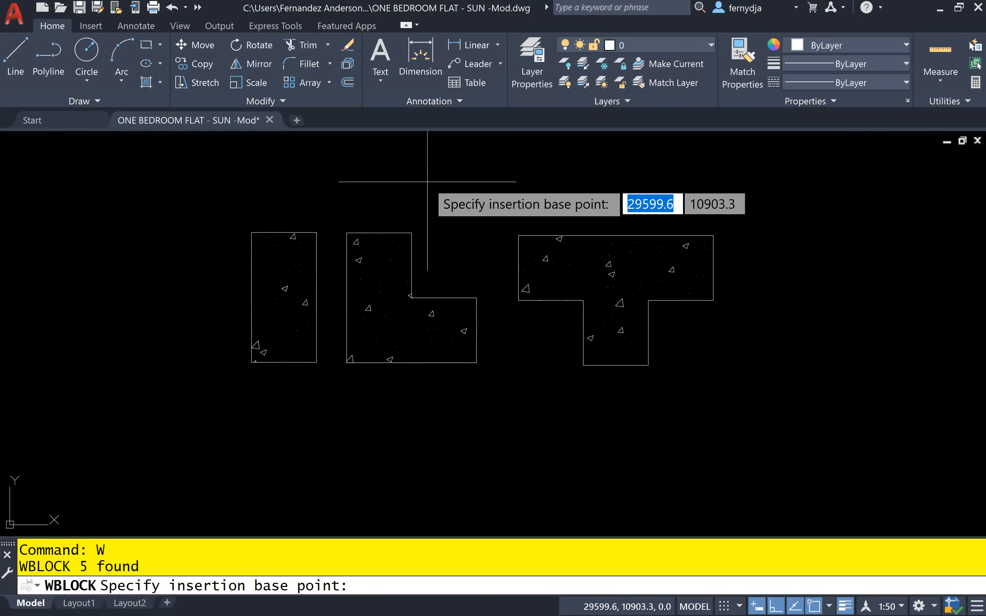
{"action": "left_click", "coordinate": [316, 361]}
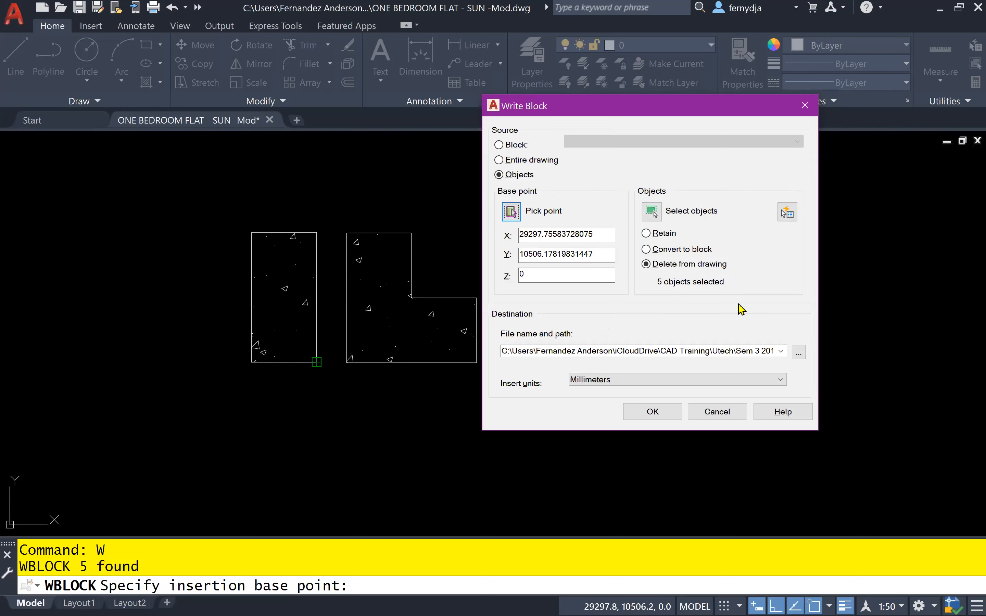
Write the rectangular stiffener block to the Block Lib folder as I - STIFFENER 3 in AutoCAD 2013/LT2013 Drawing format
{"action": "left_click", "coordinate": [798, 353]}
{"action": "left_click", "coordinate": [798, 353]}
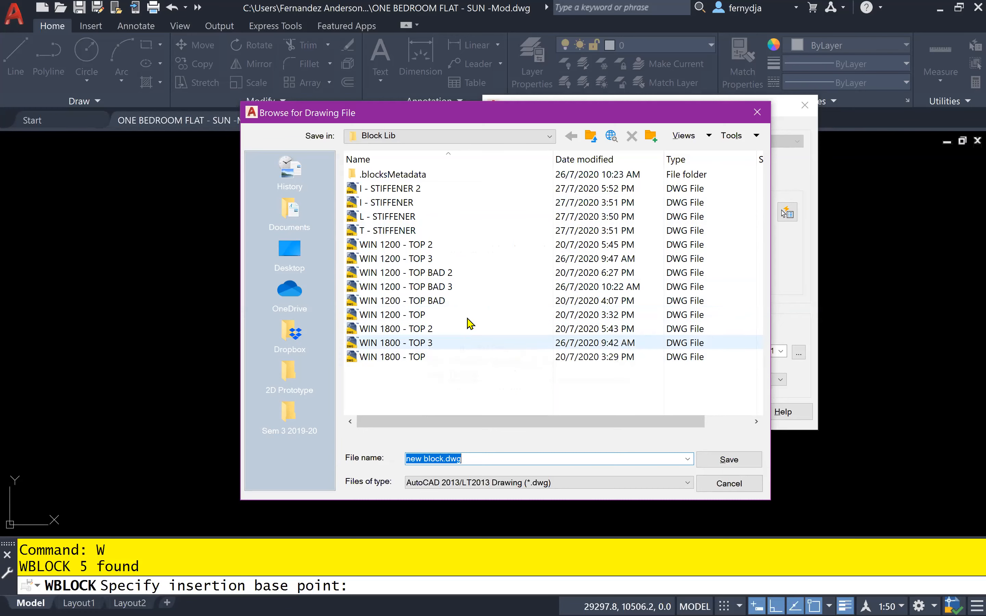
{"action": "left_click", "coordinate": [413, 193]}
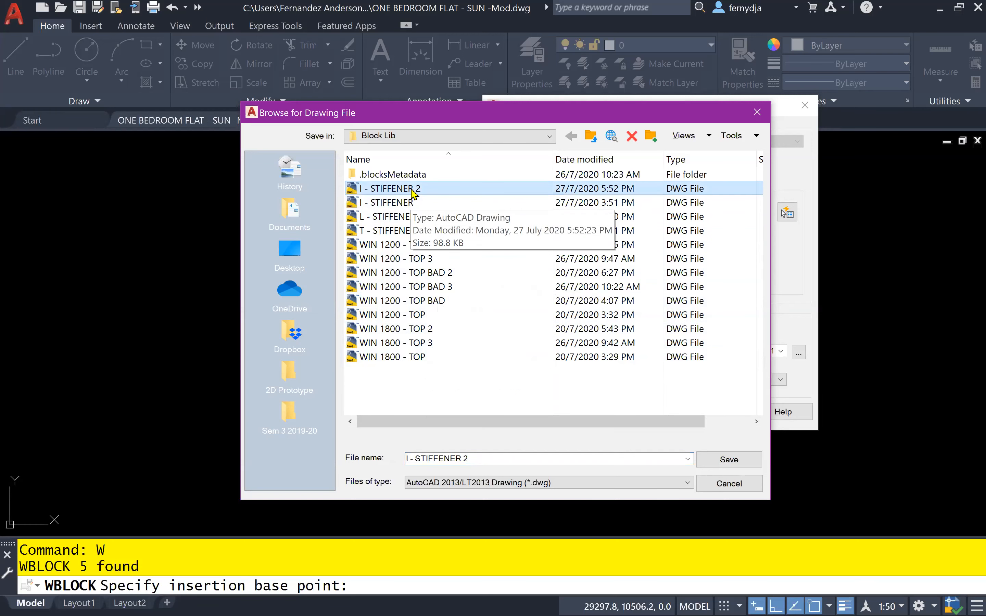
{"action": "left_click", "coordinate": [502, 460]}
{"action": "left_click", "coordinate": [503, 461]}
{"action": "key", "text": "BackSpace"}
{"action": "type", "text": "3"}
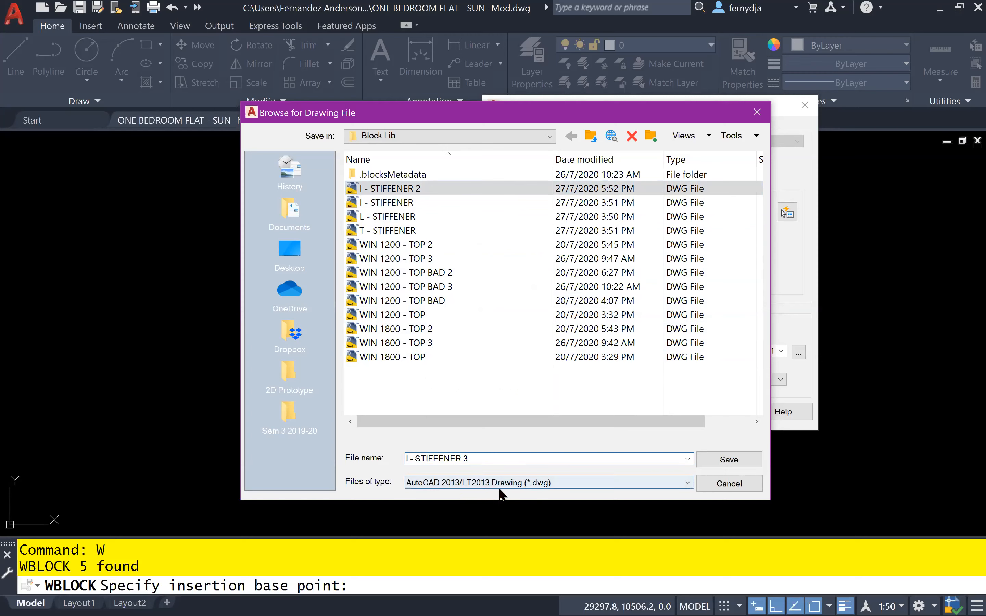
{"action": "left_click", "coordinate": [529, 489]}
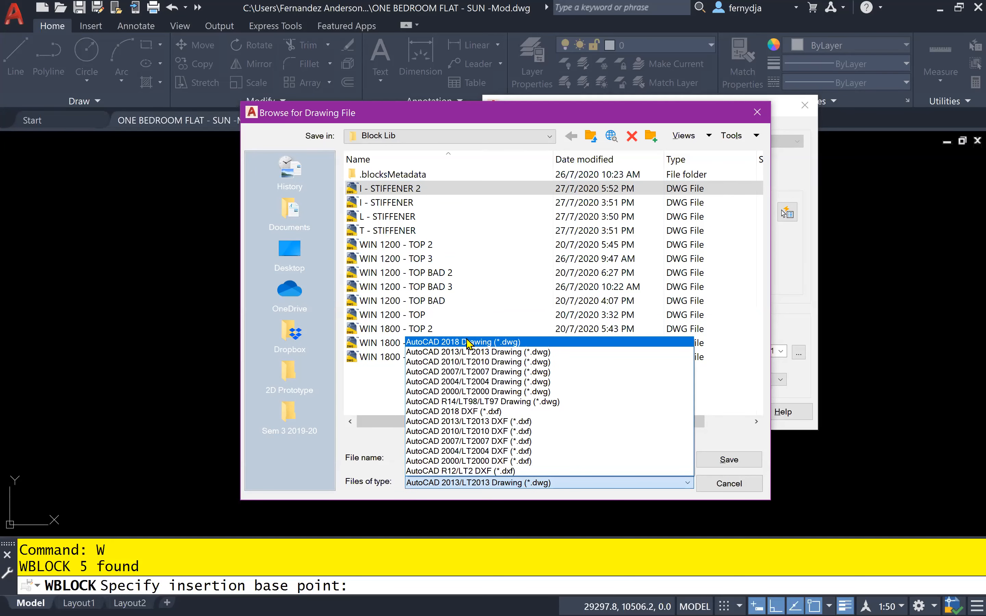
{"action": "left_click", "coordinate": [477, 352]}
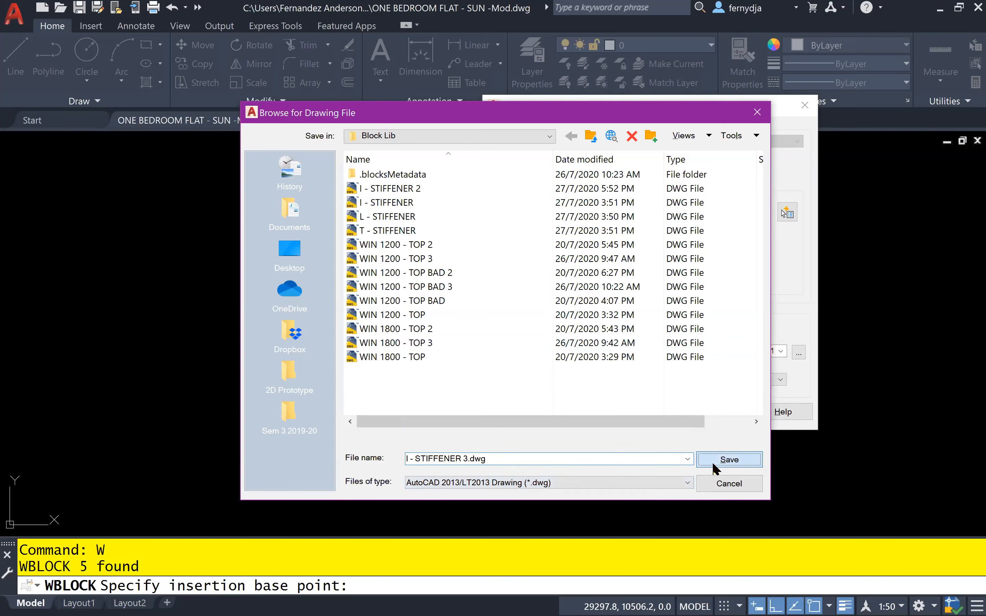
{"action": "left_click", "coordinate": [729, 460]}
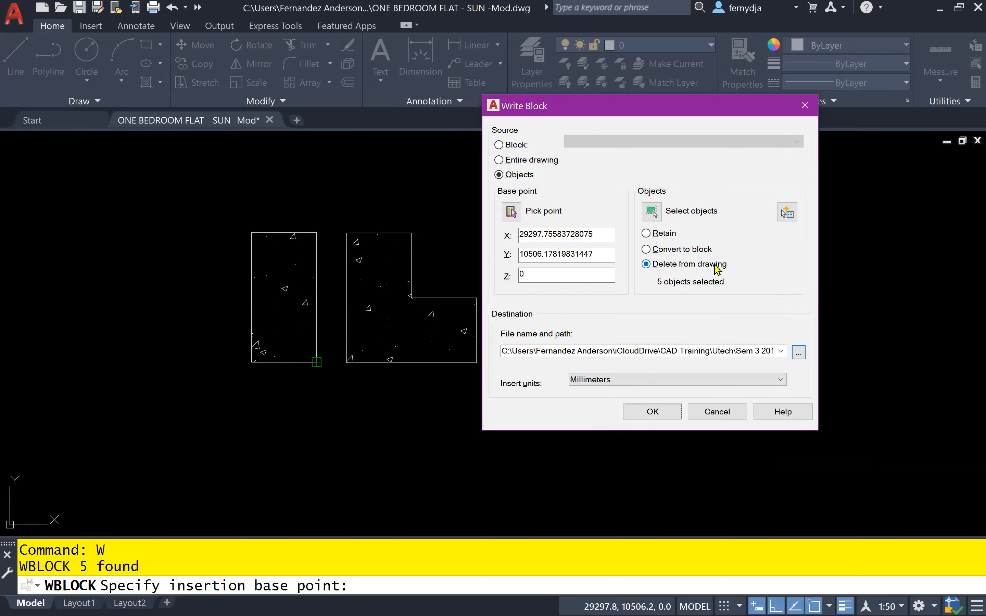
{"action": "left_click", "coordinate": [652, 412]}
Set up a Write Block from the L shape and its hatch, using the L's inner corner as base point
{"action": "left_click", "coordinate": [485, 390]}
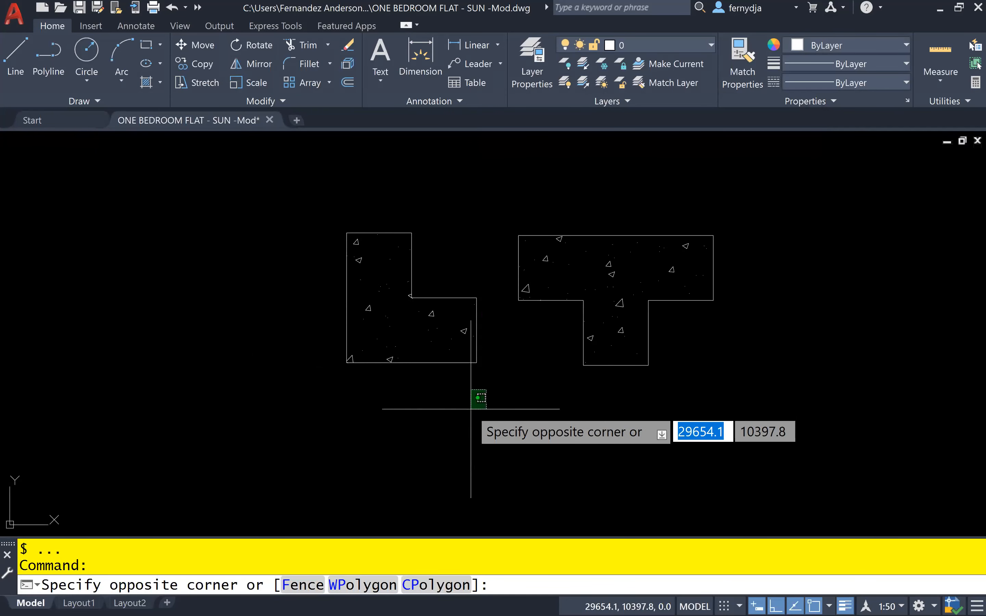
{"action": "left_click", "coordinate": [470, 410]}
{"action": "mouse_move", "coordinate": [355, 259]}
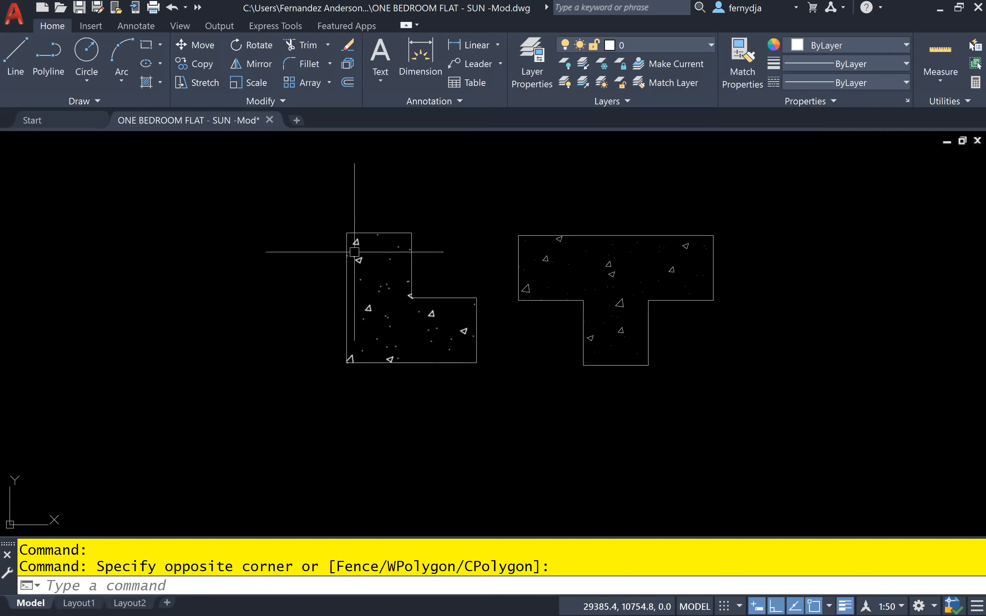
{"action": "left_click", "coordinate": [331, 209]}
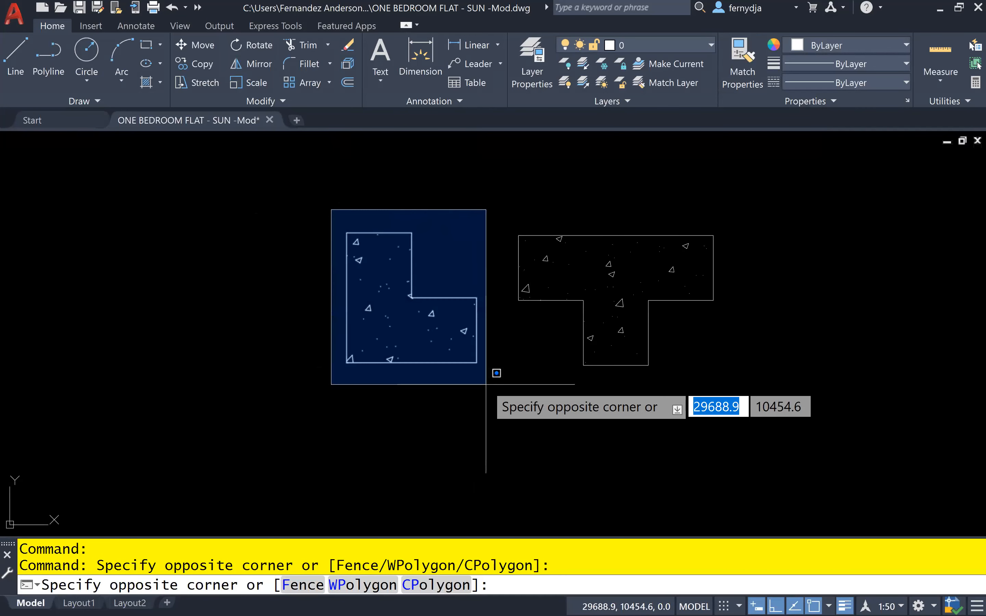
{"action": "left_click", "coordinate": [485, 383]}
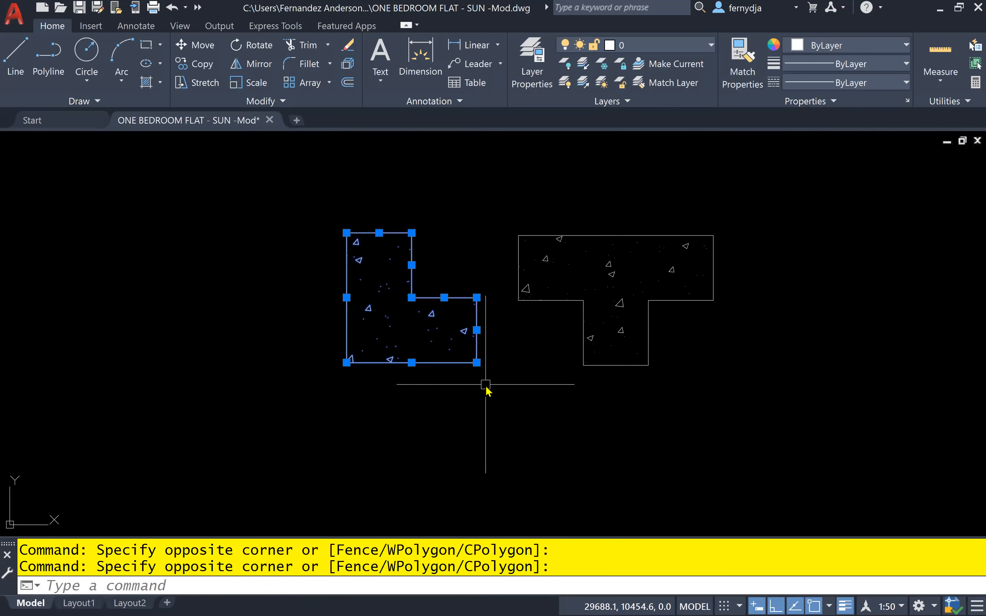
{"action": "type", "text": "W"}
{"action": "key", "text": "Return"}
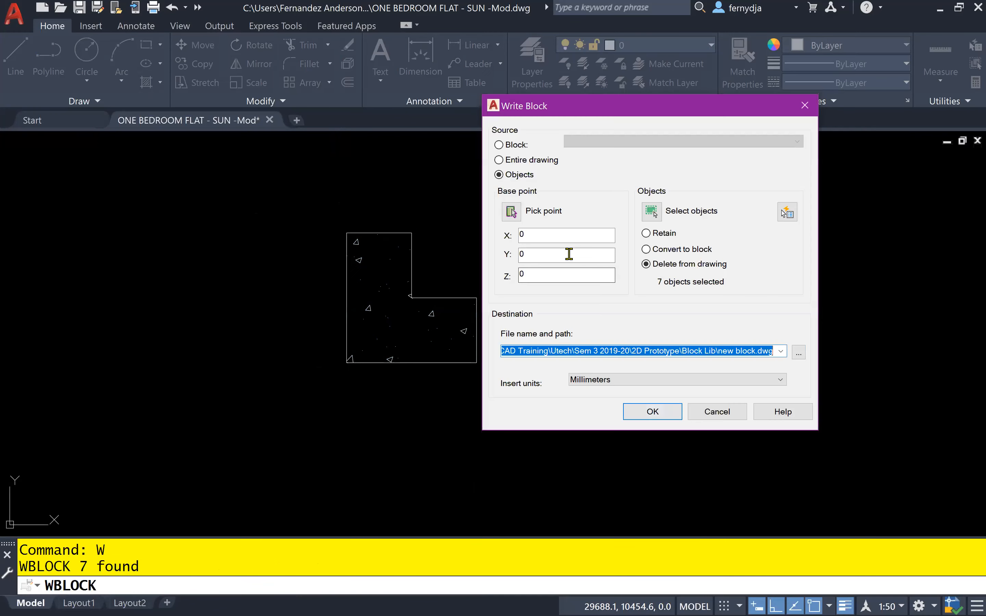
{"action": "left_click", "coordinate": [511, 211]}
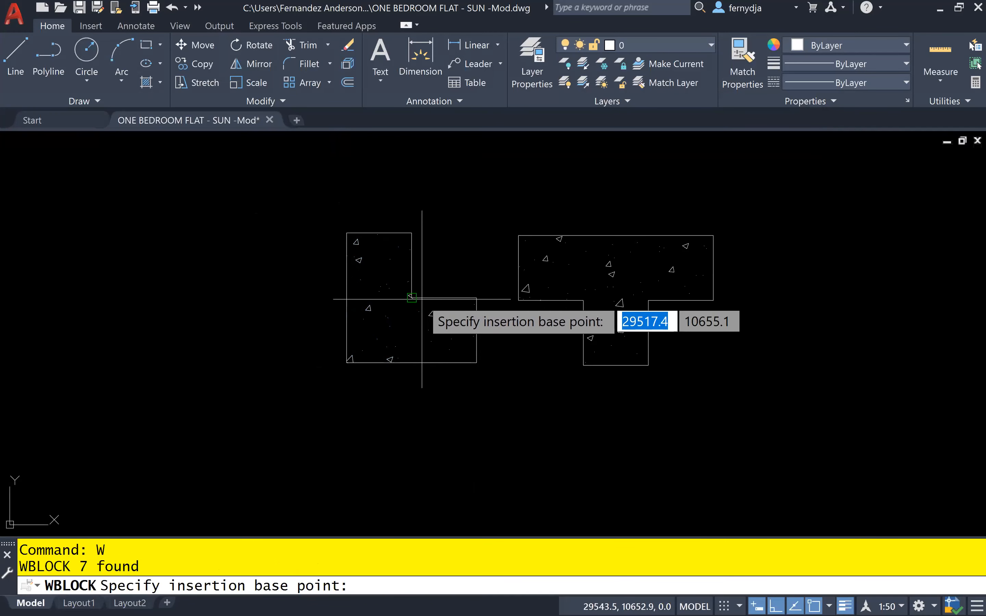
{"action": "scroll", "coordinate": [411, 297], "scroll_direction": "up", "scroll_amount": 8}
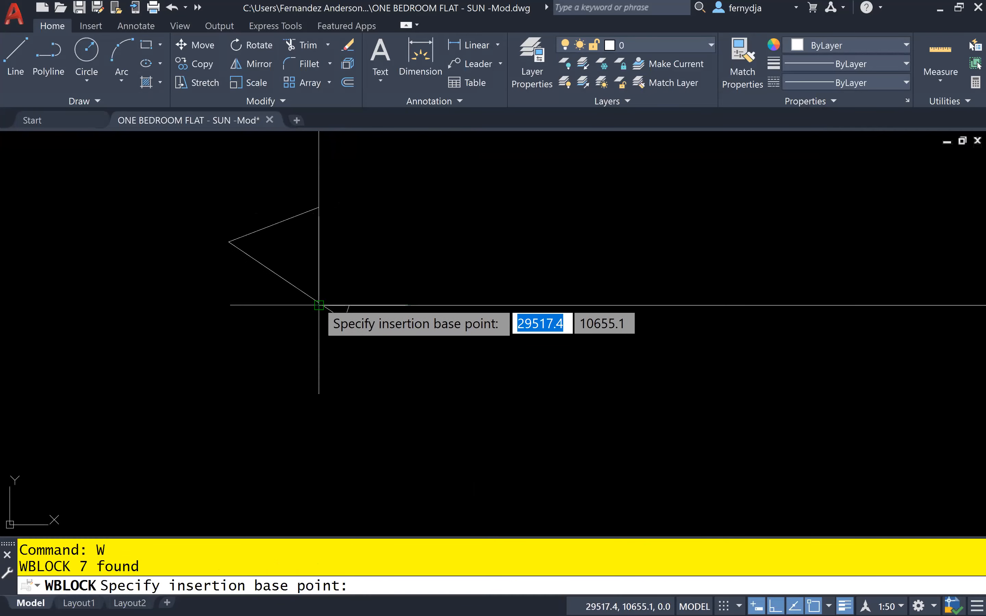
{"action": "left_click", "coordinate": [319, 305]}
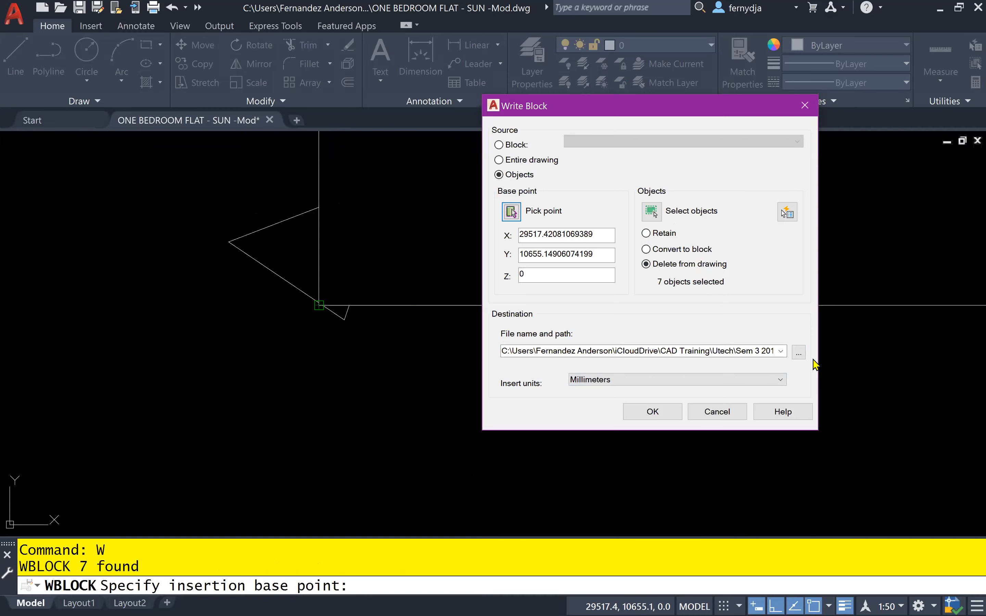
Write the L-shaped block to the Block Lib folder as L - STIFFENER 3
{"action": "left_click", "coordinate": [798, 353]}
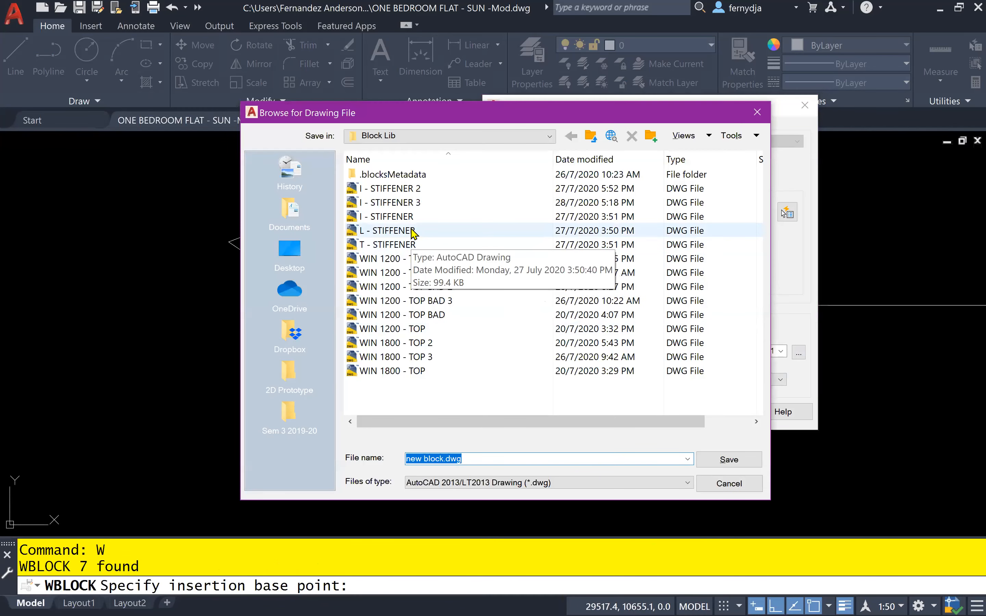
{"action": "left_click", "coordinate": [412, 230]}
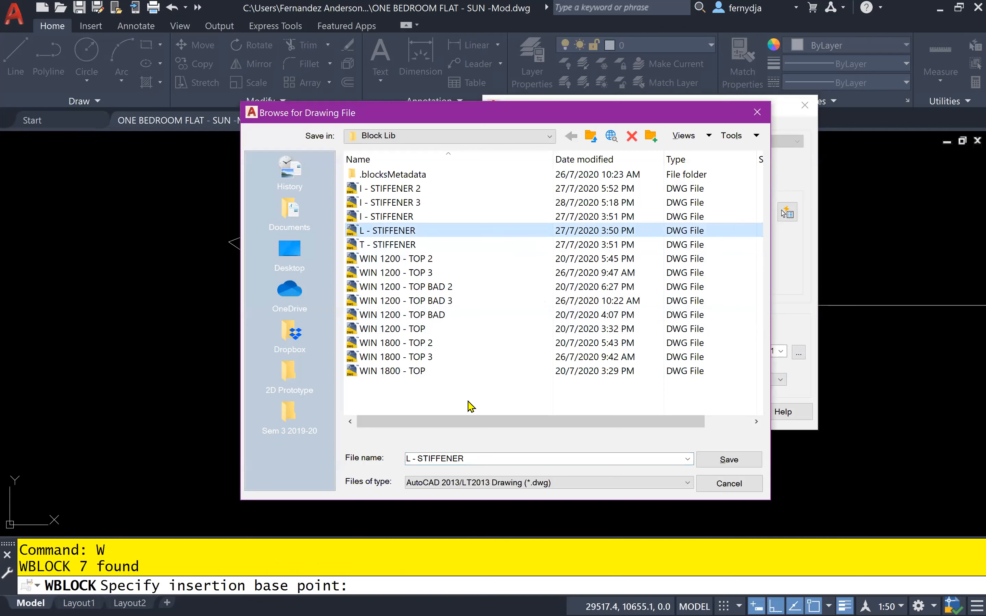
{"action": "left_click", "coordinate": [492, 457]}
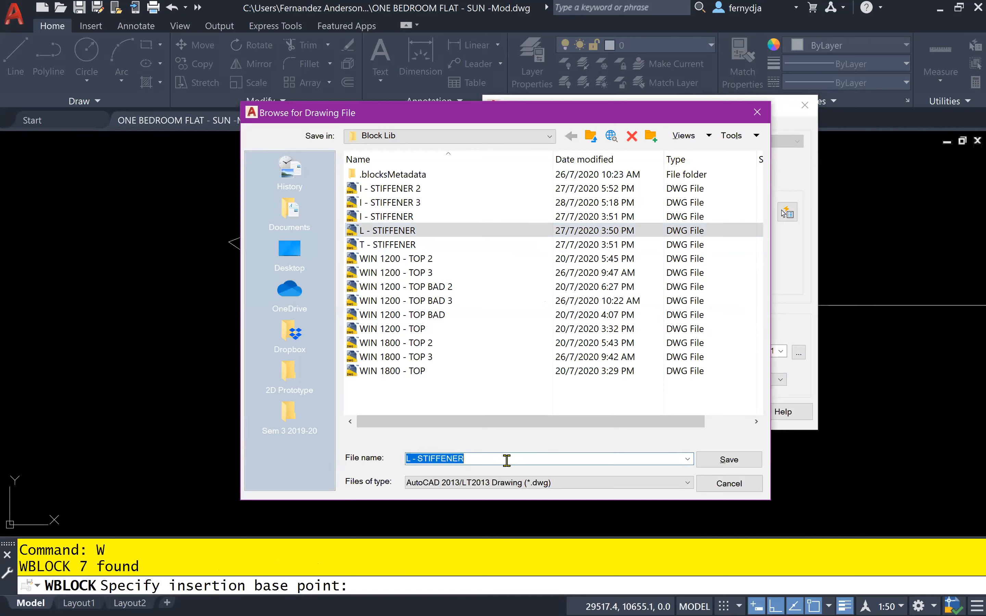
{"action": "left_click", "coordinate": [506, 457]}
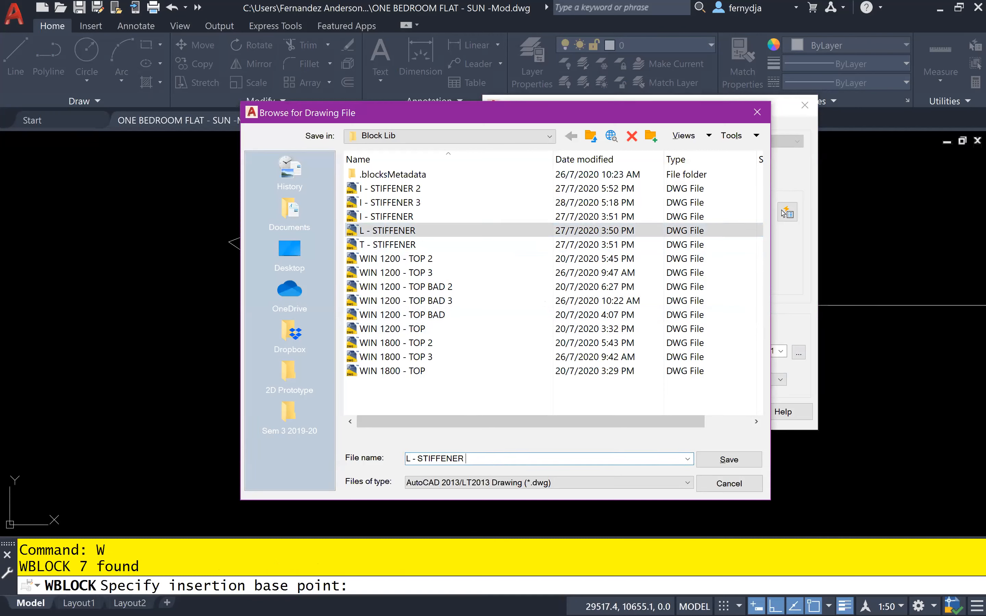
{"action": "type", "text": "3"}
{"action": "left_click", "coordinate": [715, 464]}
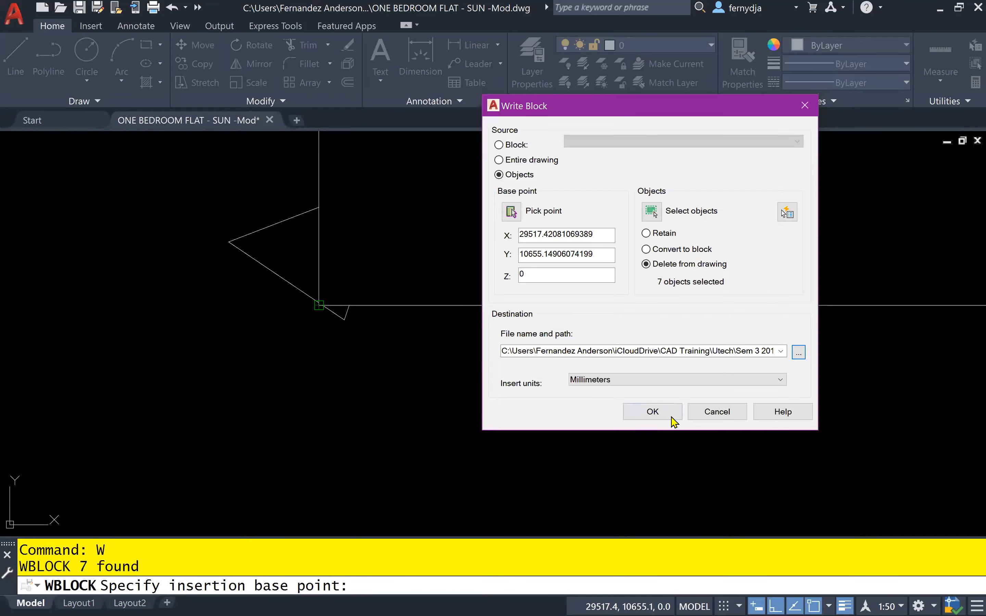
{"action": "left_click", "coordinate": [666, 411]}
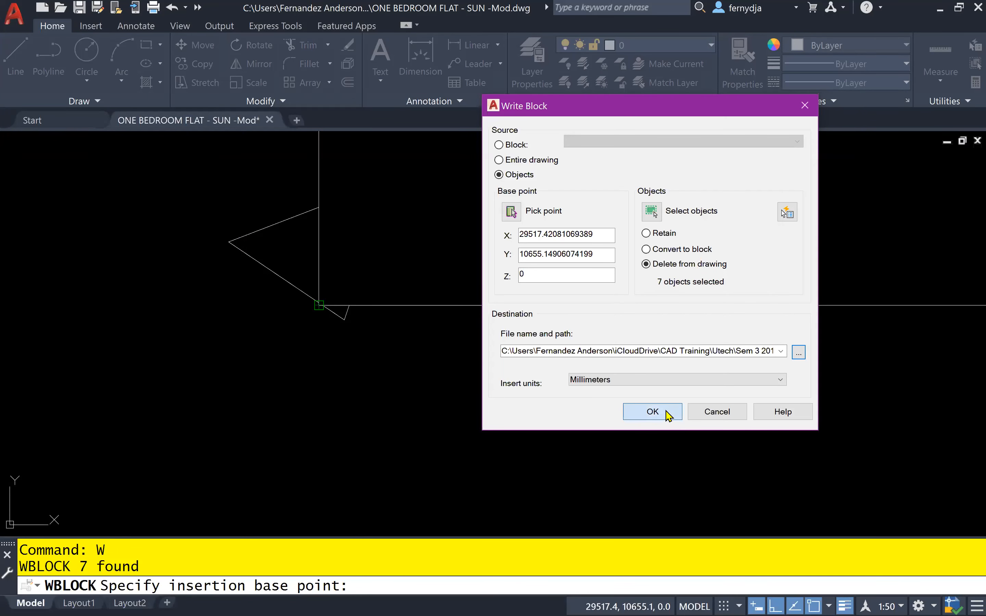
Set up a Write Block from the T shape and its hatch, using the inner corner left of the stem as base point
{"action": "scroll", "coordinate": [669, 422], "scroll_direction": "down", "scroll_amount": 5}
{"action": "middle_click_drag", "start_coordinate": [749, 439], "coordinate": [454, 370]}
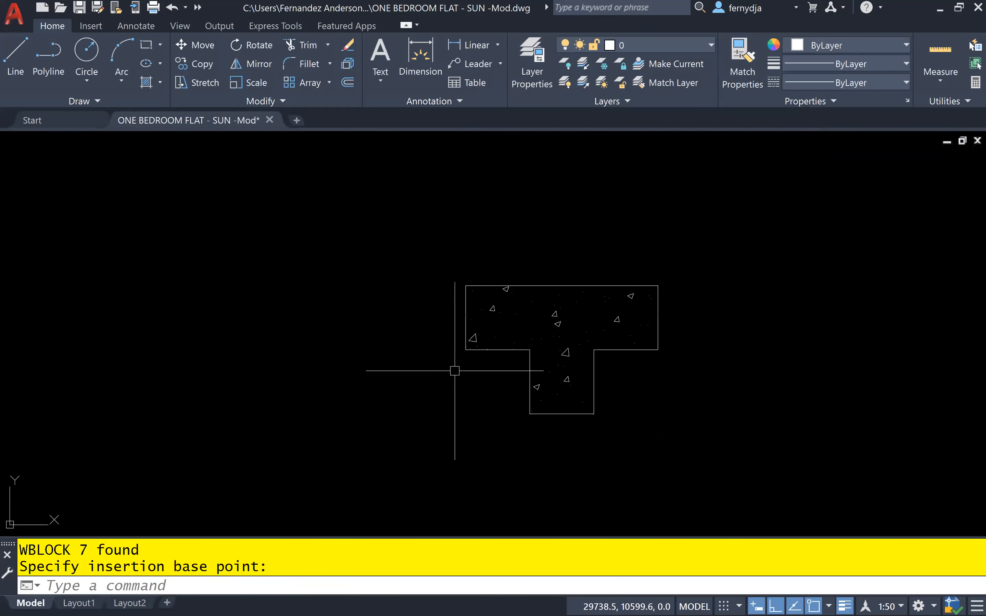
{"action": "left_click", "coordinate": [439, 250]}
{"action": "left_click", "coordinate": [709, 453]}
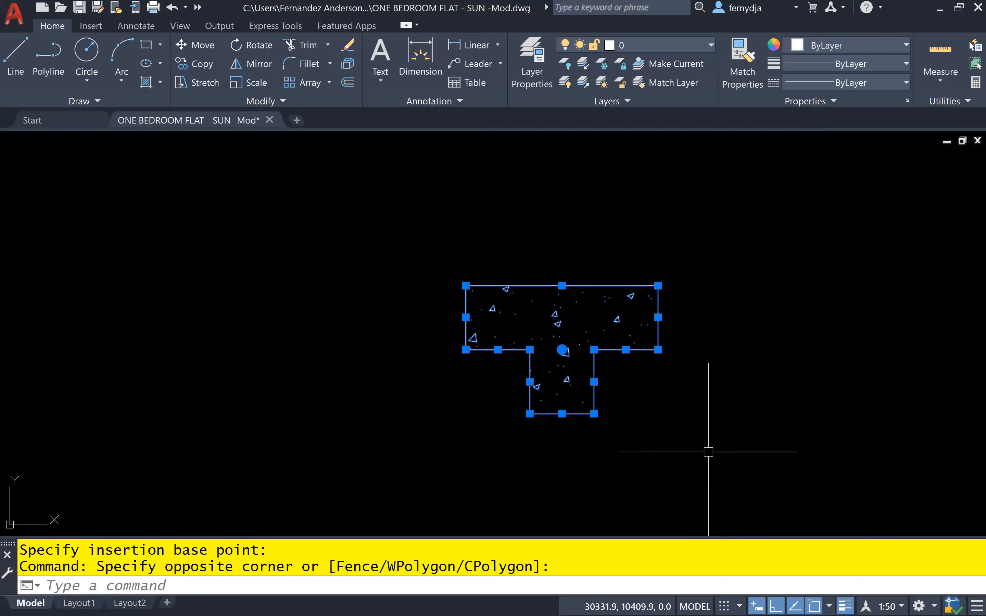
{"action": "type", "text": "w"}
{"action": "key", "text": "Return"}
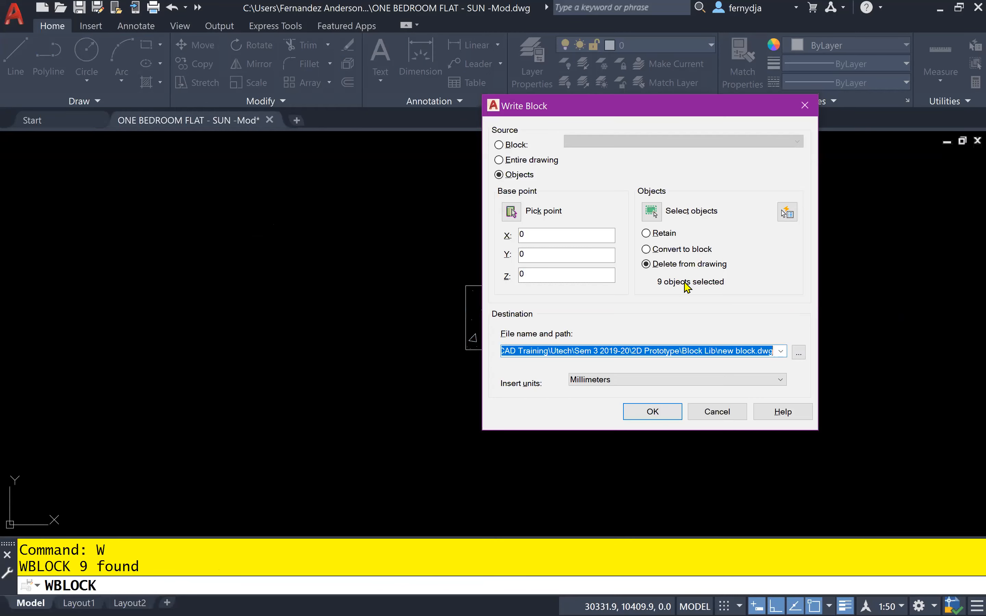
{"action": "left_click", "coordinate": [512, 212]}
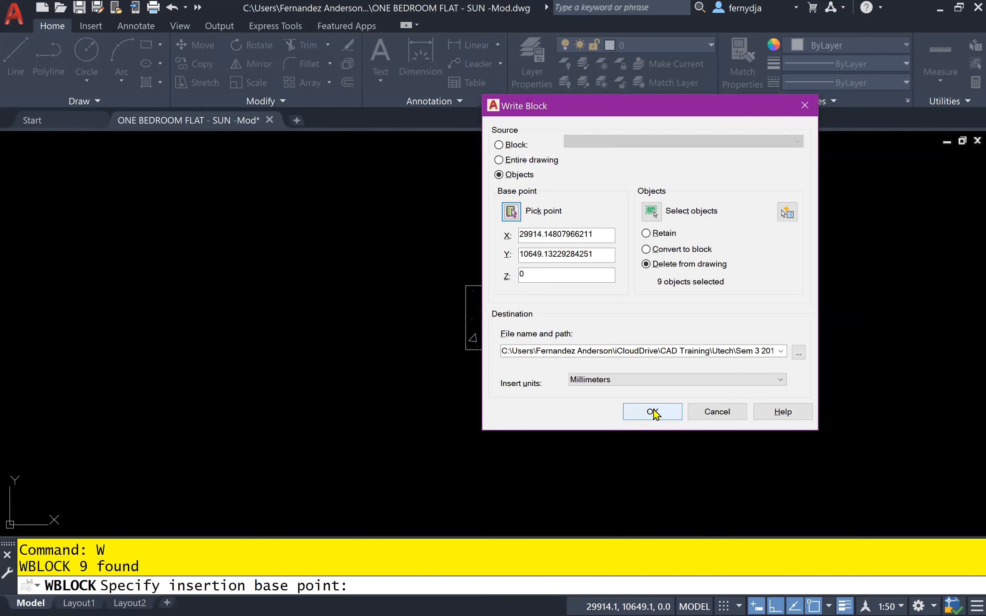
Write the T-shaped block to the Block Lib folder as T - STIFFENER 3
{"action": "left_click", "coordinate": [799, 353]}
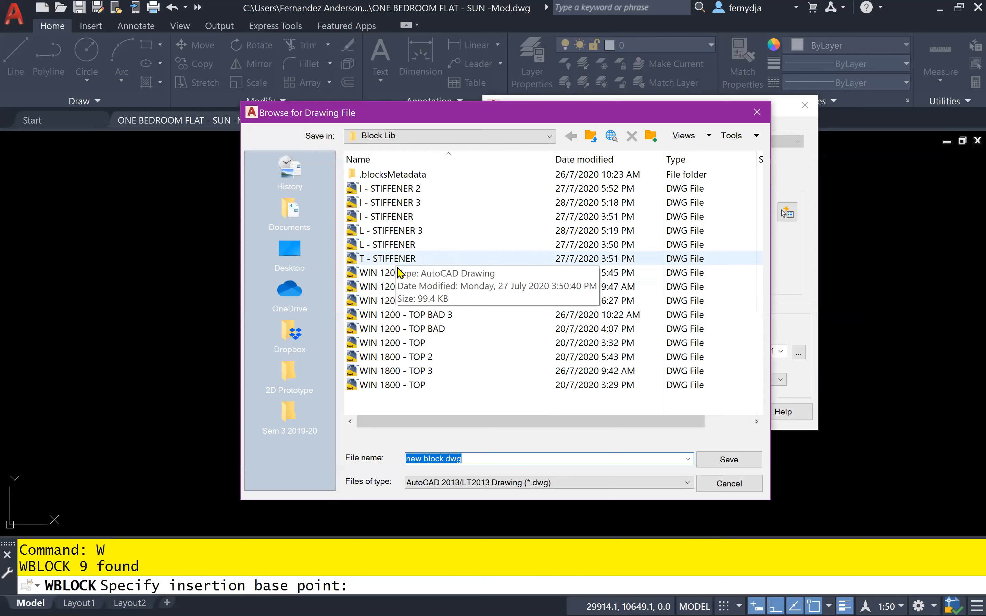
{"action": "left_click", "coordinate": [405, 259]}
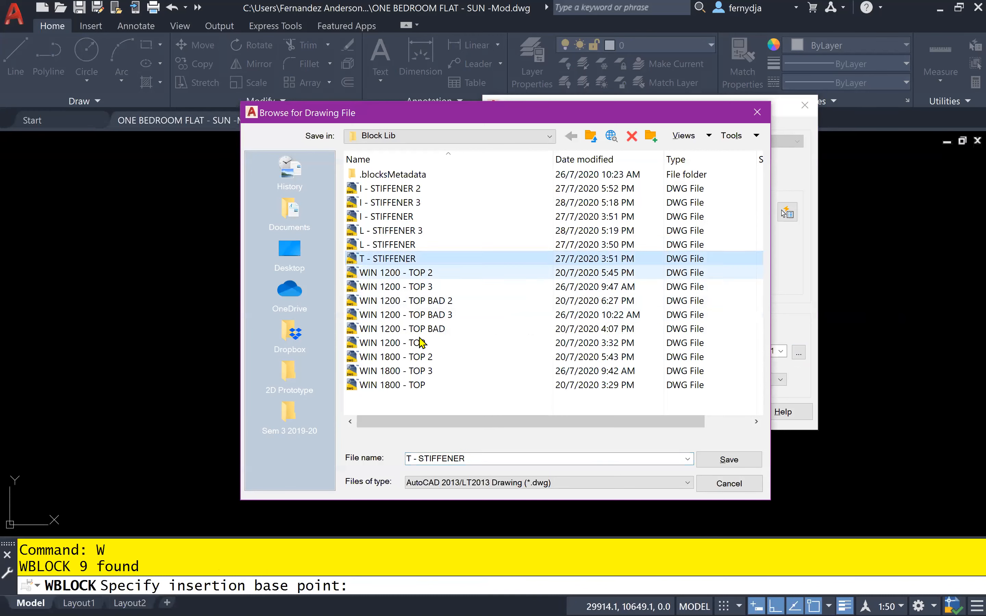
{"action": "left_click", "coordinate": [497, 459]}
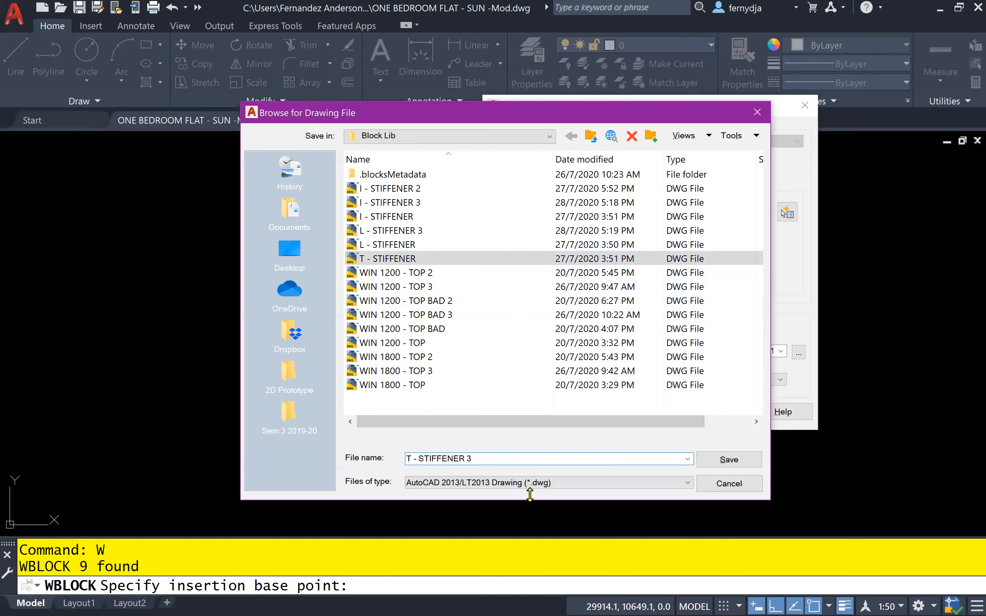
{"action": "left_click", "coordinate": [719, 460]}
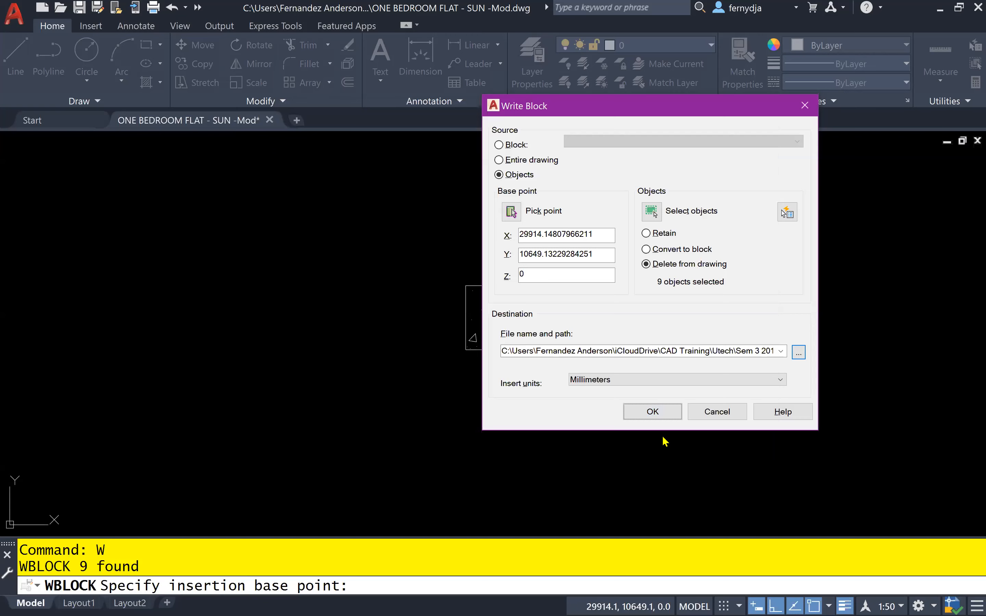
{"action": "left_click", "coordinate": [667, 414]}
Examine the wall corners and junctions of the foundation plan and the layer of its outer dashed outline
{"action": "scroll", "coordinate": [605, 409], "scroll_direction": "down", "scroll_amount": 5}
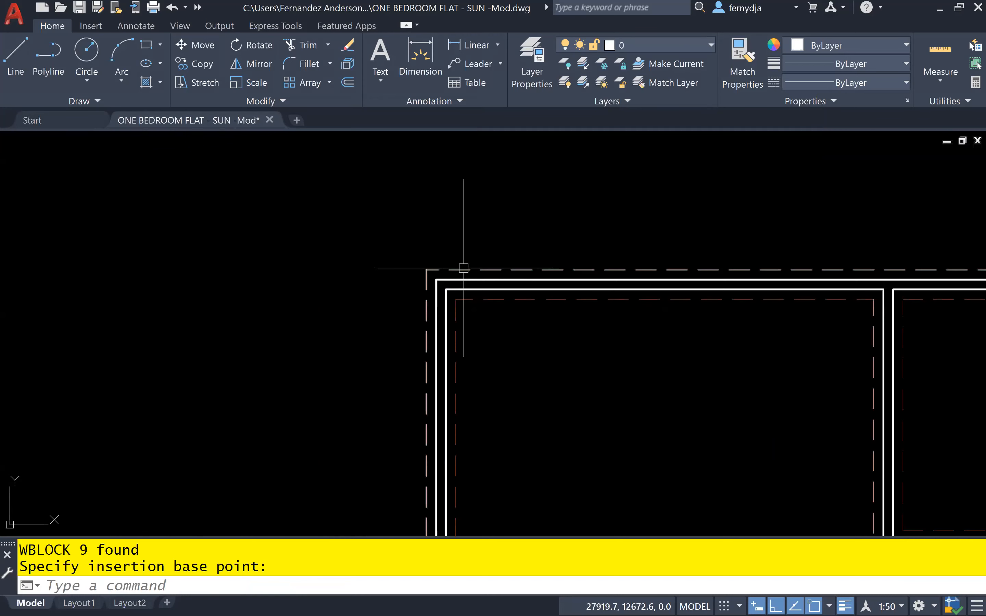
{"action": "scroll", "coordinate": [463, 265], "scroll_direction": "up", "scroll_amount": 2}
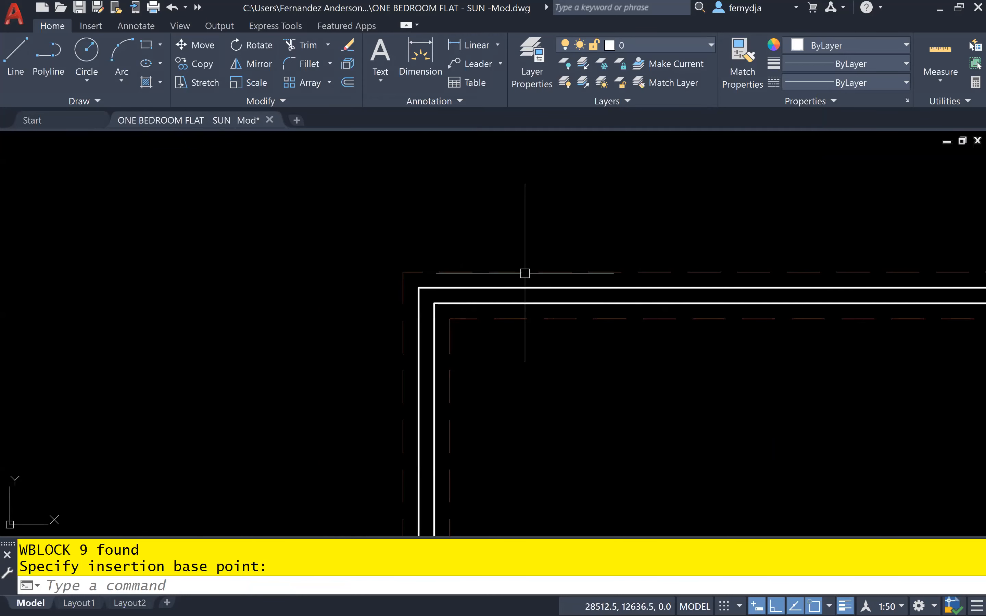
{"action": "mouse_move", "coordinate": [525, 273]}
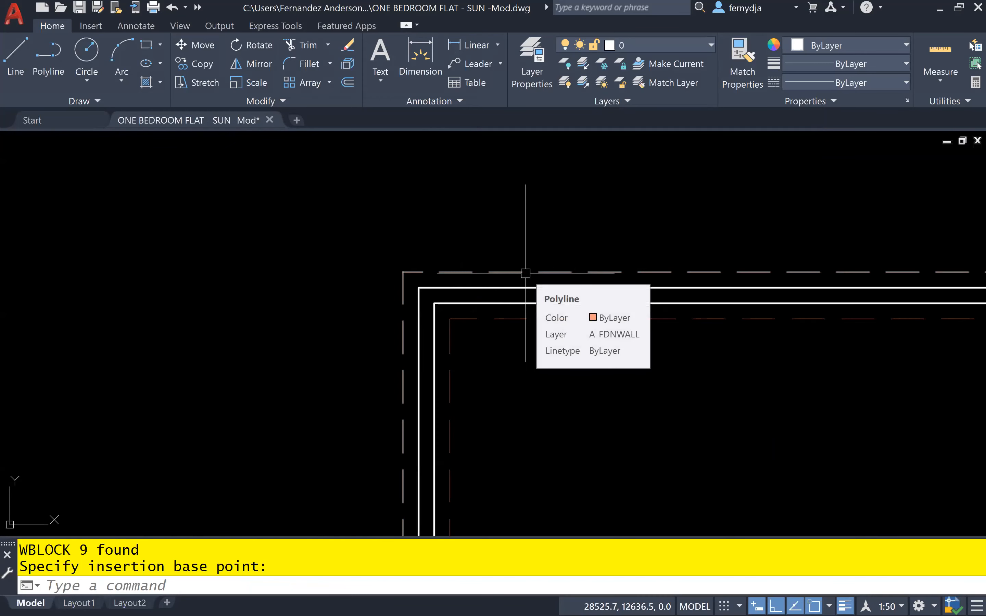
{"action": "scroll", "coordinate": [525, 273], "scroll_direction": "down", "scroll_amount": 6}
{"action": "middle_click_drag", "start_coordinate": [469, 334], "coordinate": [436, 247]}
{"action": "scroll", "coordinate": [486, 276], "scroll_direction": "up", "scroll_amount": 5}
{"action": "scroll", "coordinate": [485, 277], "scroll_direction": "up", "scroll_amount": 8}
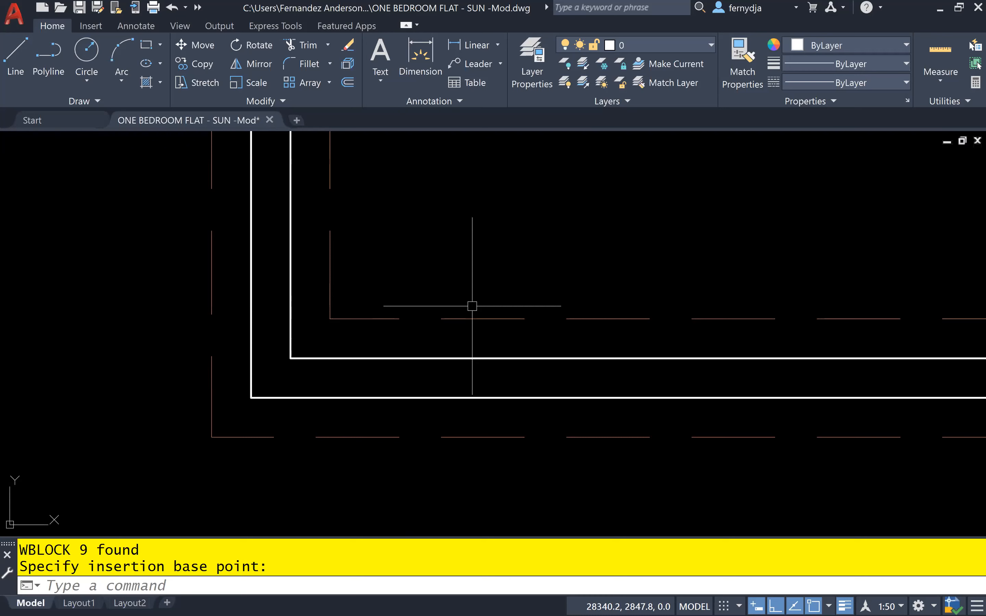
{"action": "scroll", "coordinate": [472, 306], "scroll_direction": "down", "scroll_amount": 5}
{"action": "scroll", "coordinate": [508, 317], "scroll_direction": "down", "scroll_amount": 4}
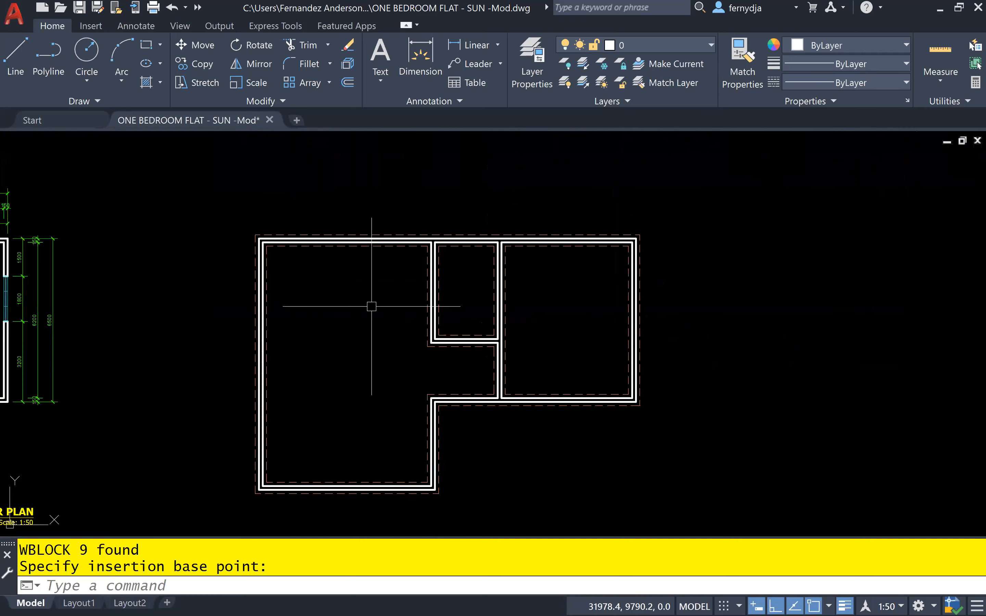
{"action": "scroll", "coordinate": [366, 352], "scroll_direction": "up", "scroll_amount": 2}
{"action": "middle_click_drag", "start_coordinate": [363, 358], "coordinate": [393, 274]}
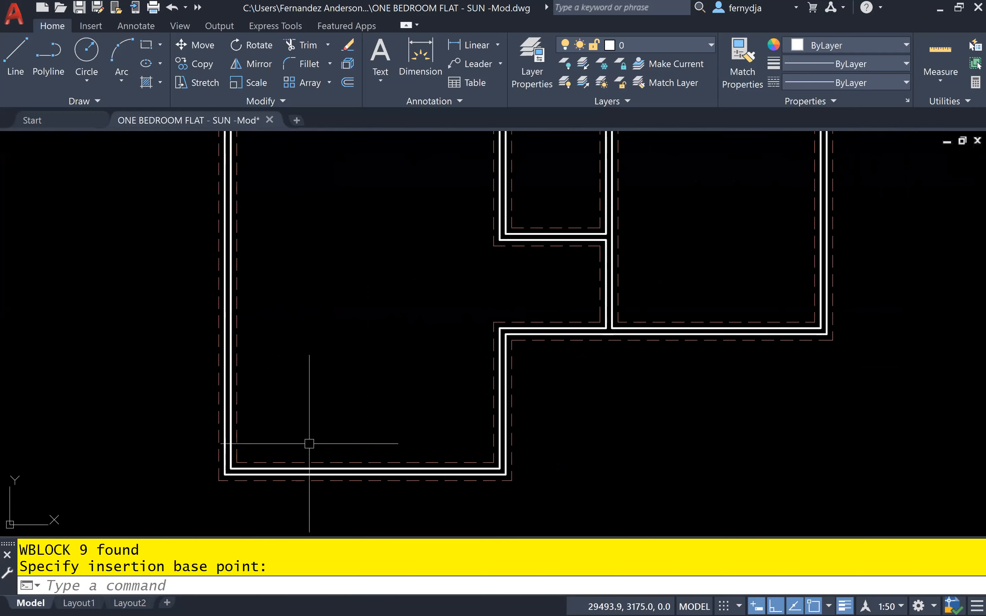
{"action": "middle_click_drag", "start_coordinate": [308, 411], "coordinate": [397, 333]}
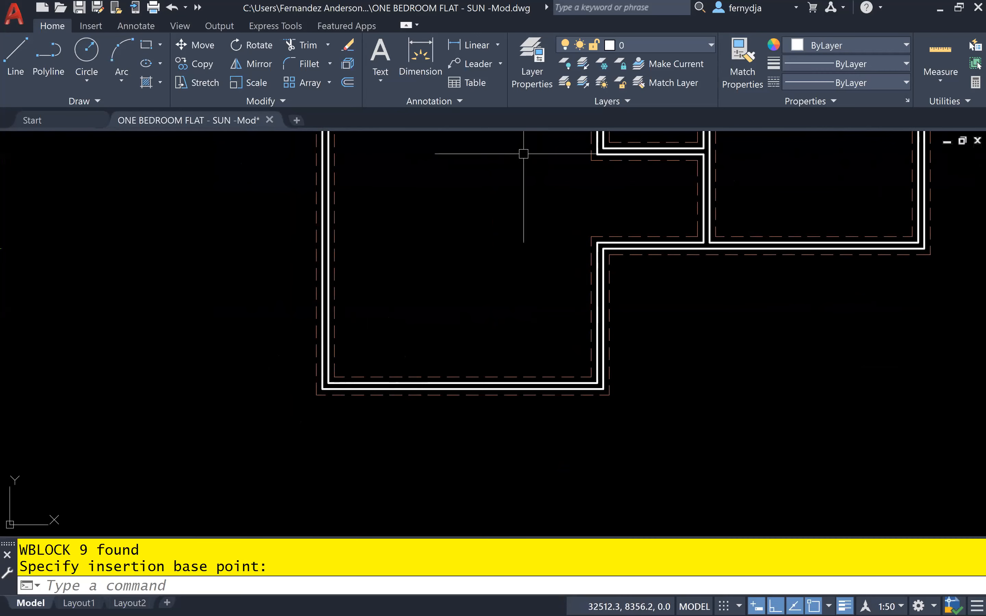
Make S-STIFFENER the current layer and start the Insert command to show the available blocks
{"action": "left_click", "coordinate": [688, 45]}
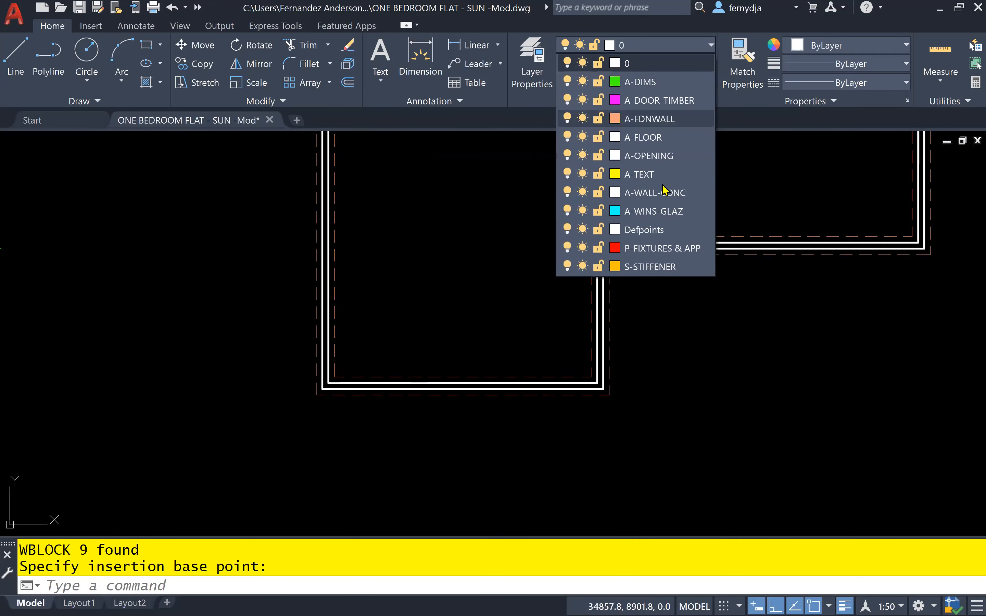
{"action": "left_click", "coordinate": [654, 267]}
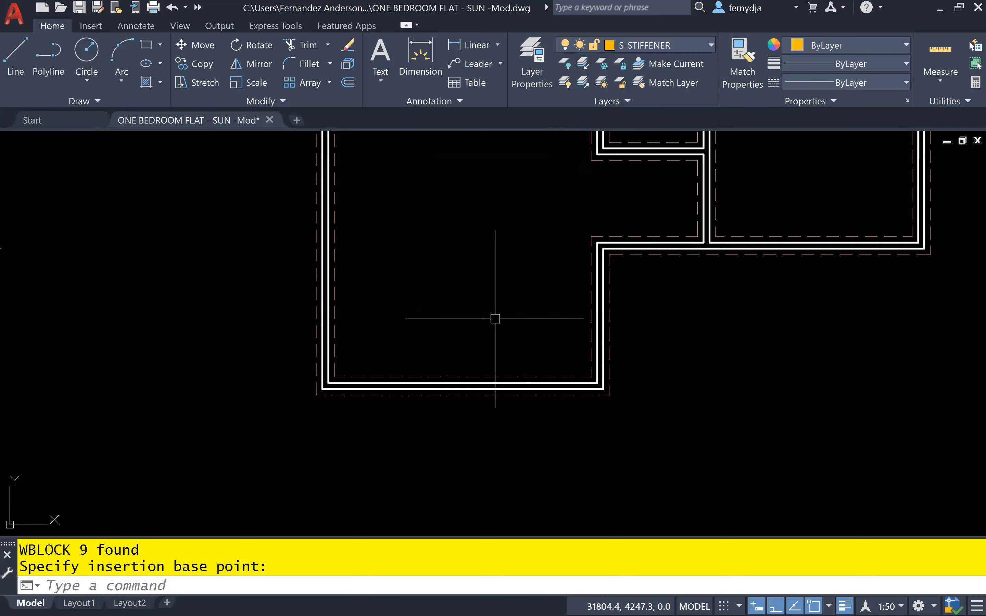
{"action": "scroll", "coordinate": [343, 390], "scroll_direction": "up", "scroll_amount": 4}
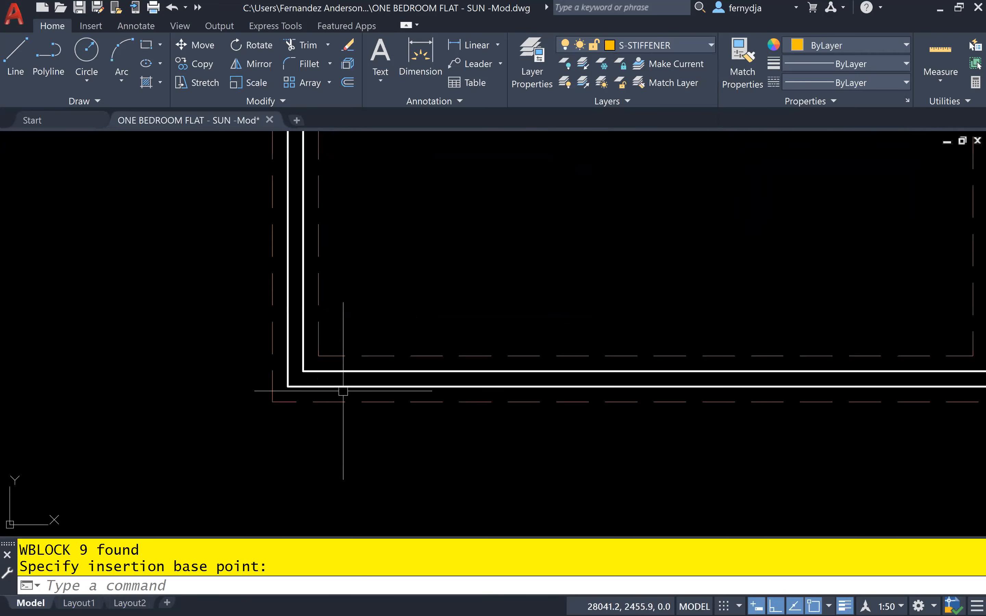
{"action": "scroll", "coordinate": [303, 383], "scroll_direction": "up", "scroll_amount": 3}
{"action": "middle_click_drag", "start_coordinate": [304, 383], "coordinate": [422, 439]}
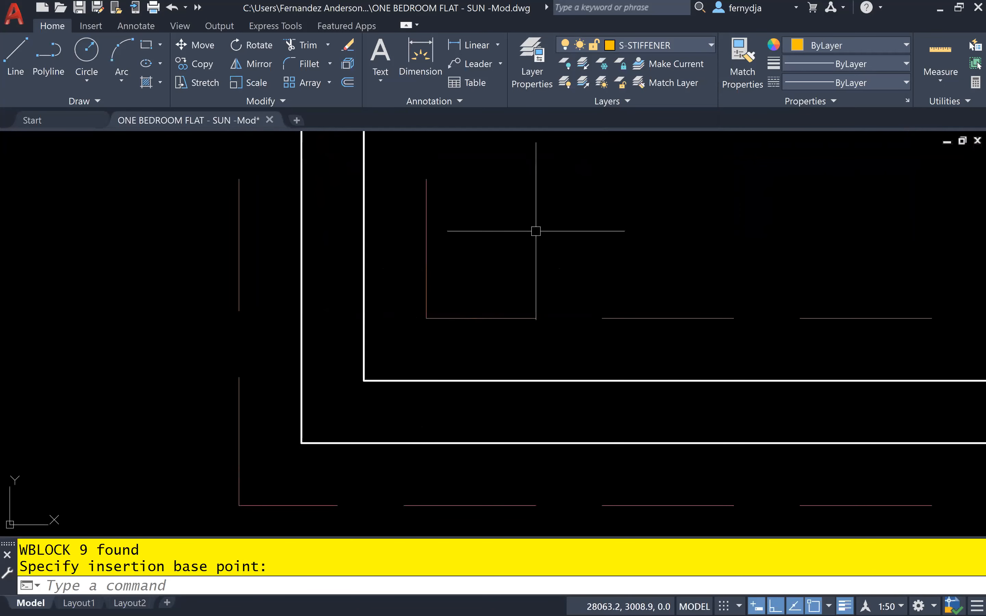
{"action": "type", "text": "I"}
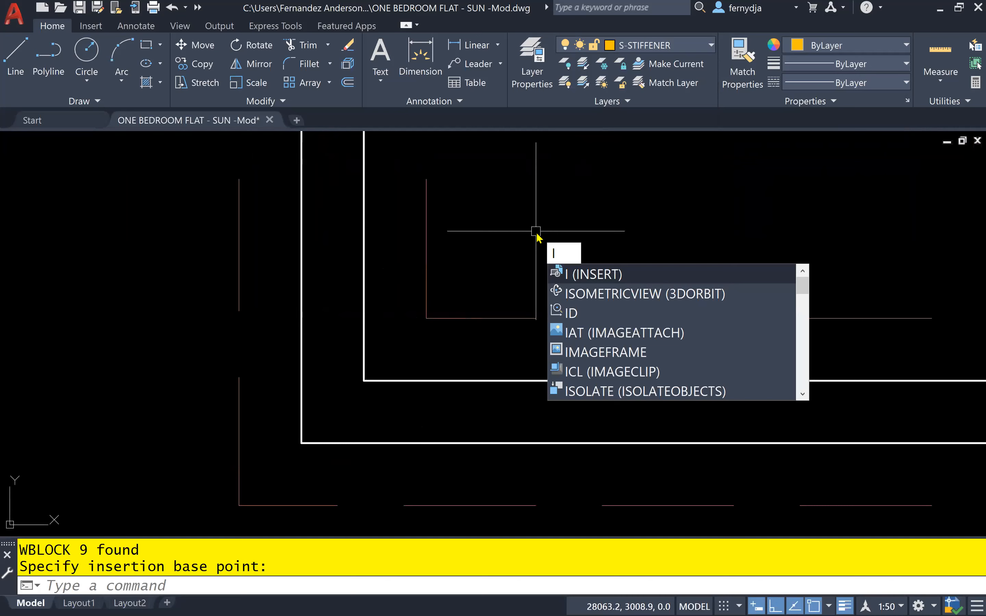
{"action": "key", "text": "Return"}
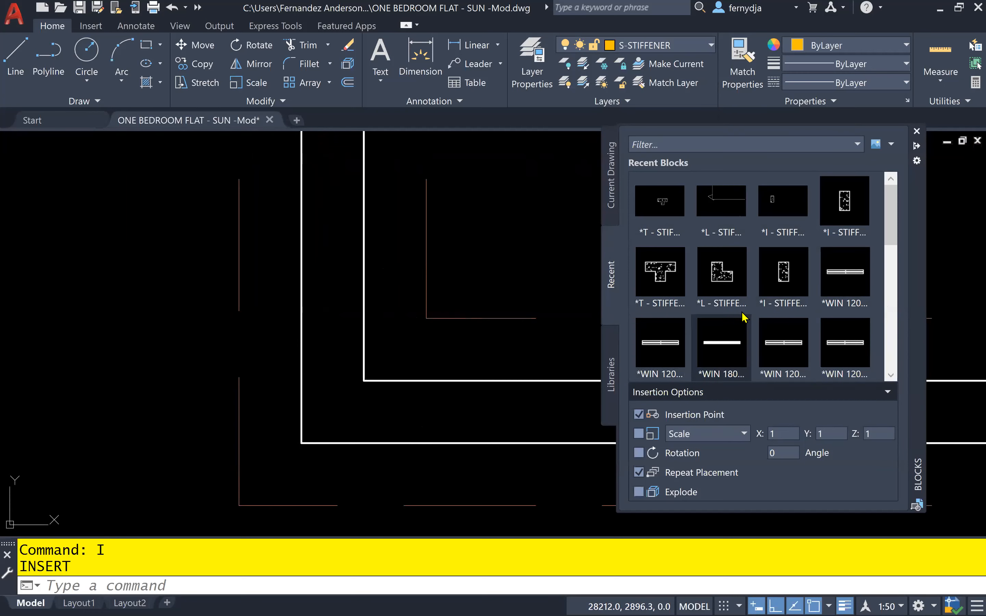
Show the recently used blocks and enable on-screen rotation for block insertion
{"action": "mouse_move", "coordinate": [801, 280]}
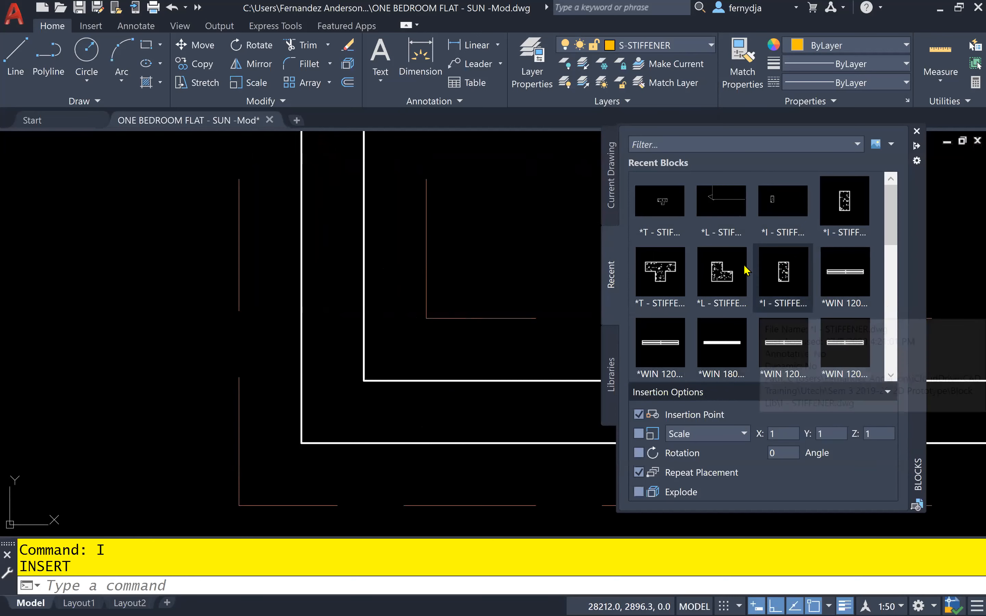
{"action": "left_click", "coordinate": [611, 190]}
{"action": "scroll", "coordinate": [765, 204], "scroll_direction": "down", "scroll_amount": 1}
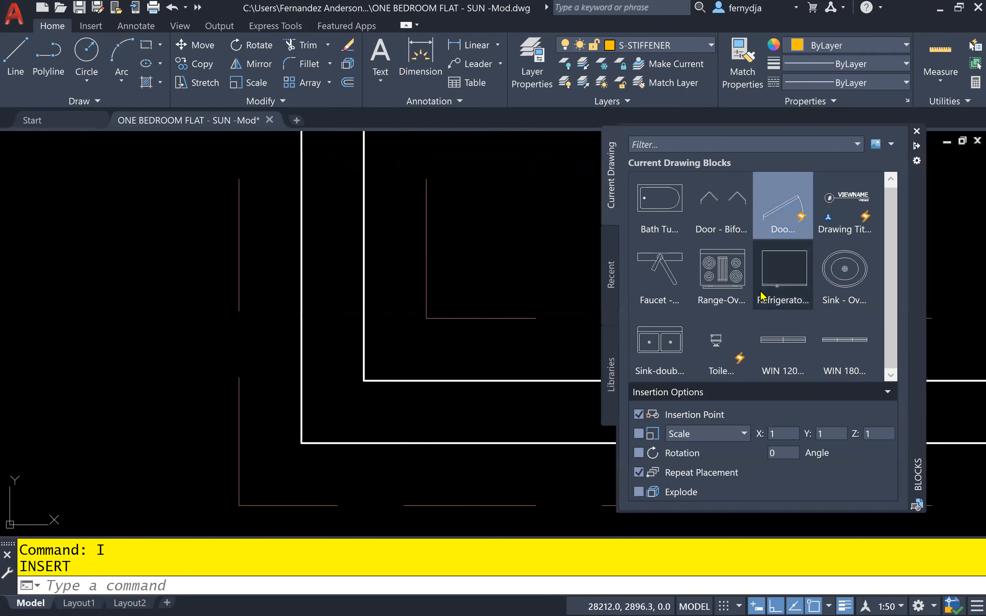
{"action": "mouse_move", "coordinate": [758, 301]}
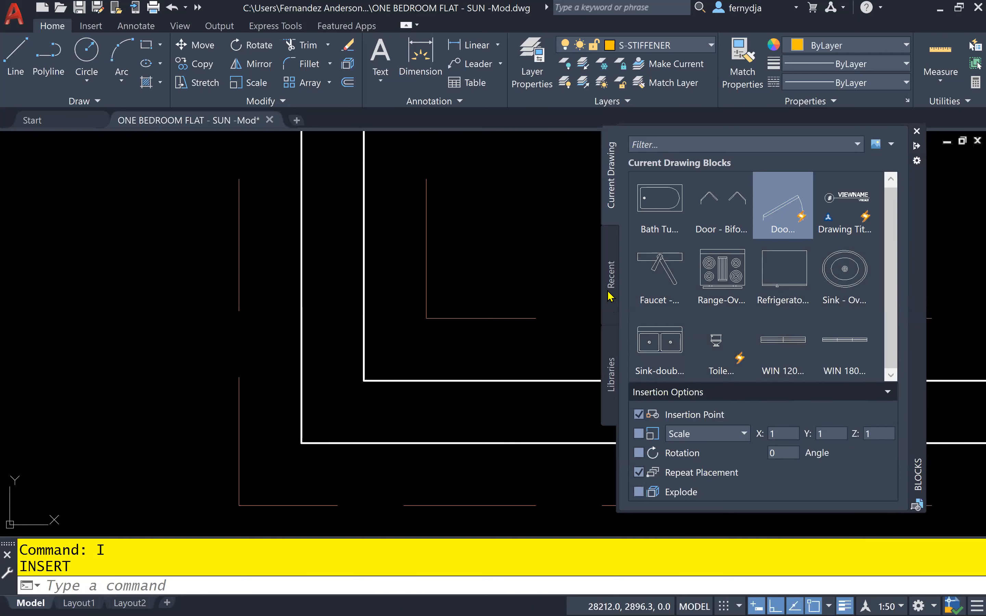
{"action": "left_click", "coordinate": [611, 277]}
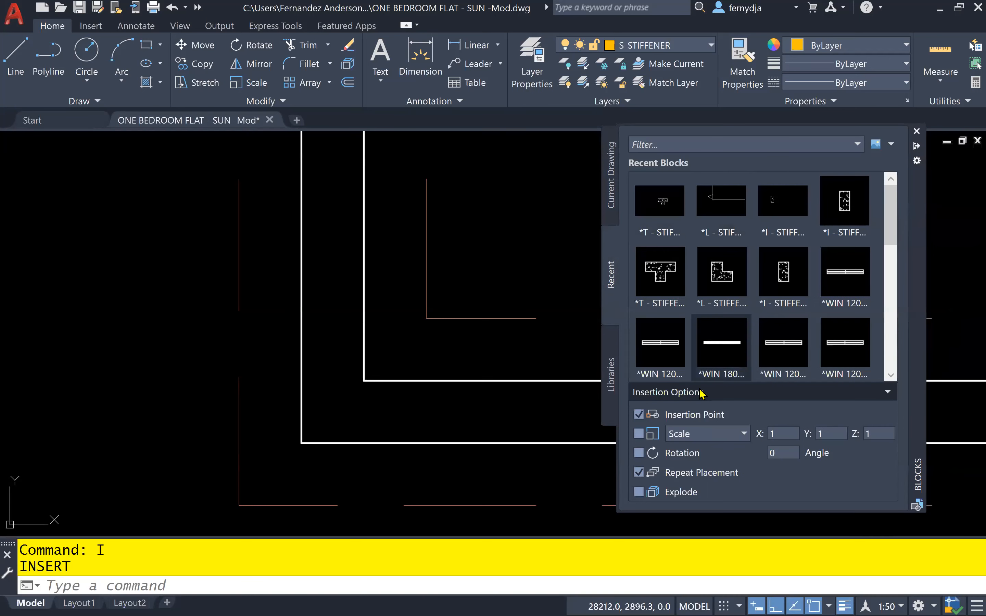
{"action": "left_click", "coordinate": [638, 454]}
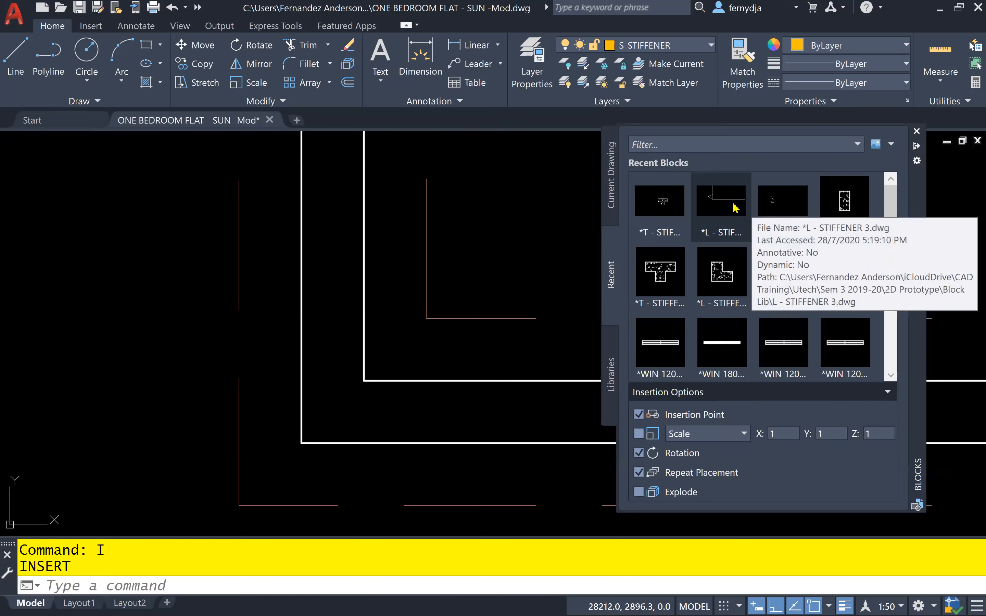
Insert L - STIFFENER 3 at the inner face of the plan's lower-left wall corner with 0° rotation
{"action": "left_click", "coordinate": [721, 203]}
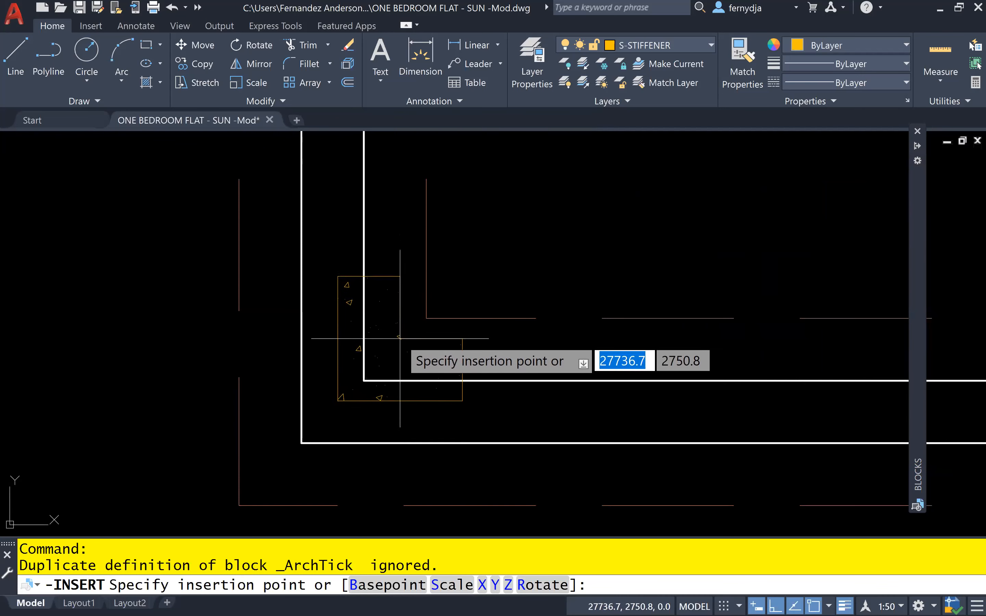
{"action": "left_click", "coordinate": [371, 376]}
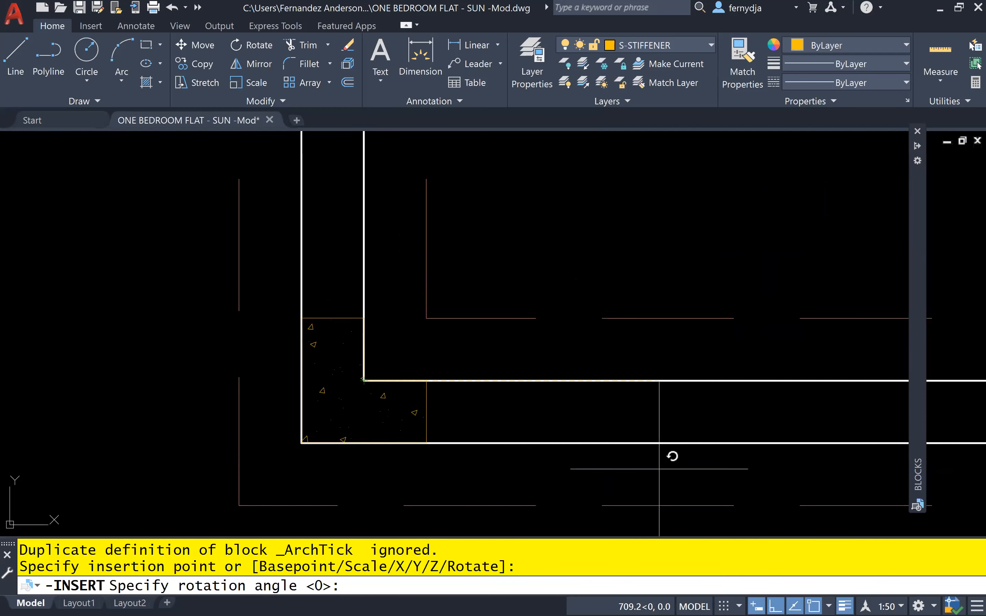
{"action": "left_click", "coordinate": [775, 606]}
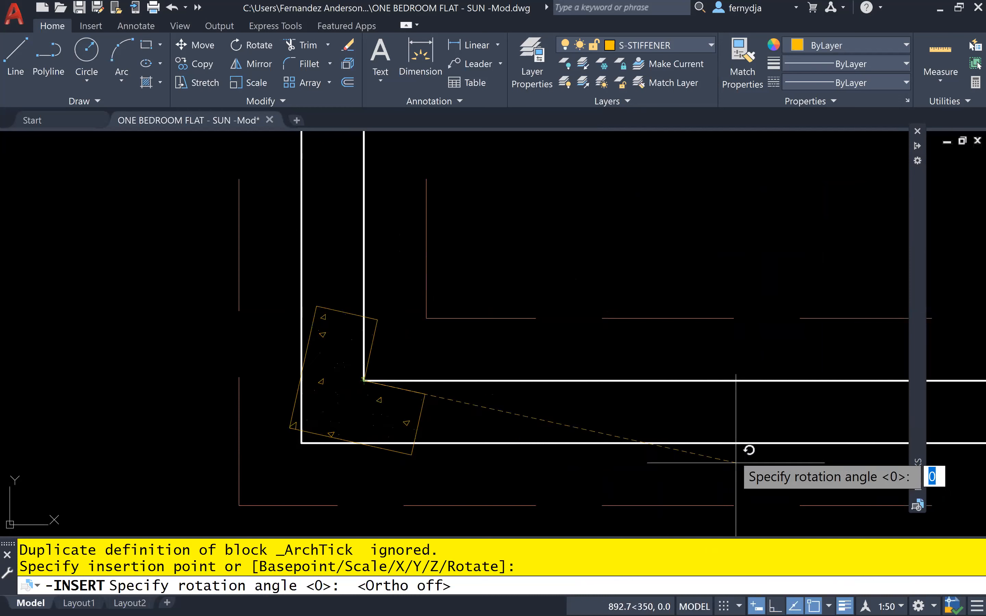
{"action": "key", "text": "F8"}
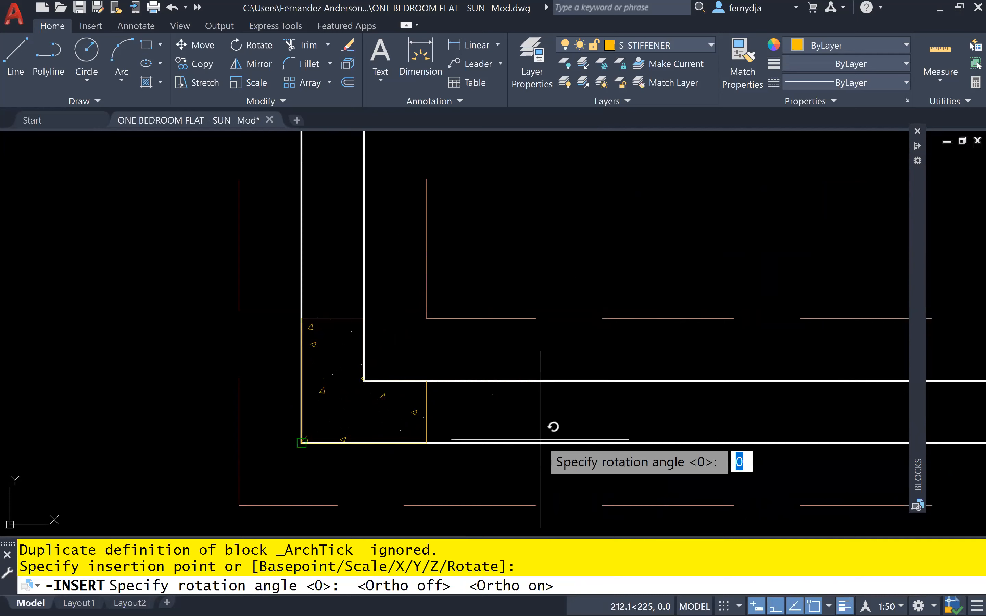
{"action": "left_click", "coordinate": [564, 336]}
Place an L stiffener at the inner face of the large room's lower-right wall corner, rotated 90°
{"action": "scroll", "coordinate": [564, 336], "scroll_direction": "down", "scroll_amount": 4}
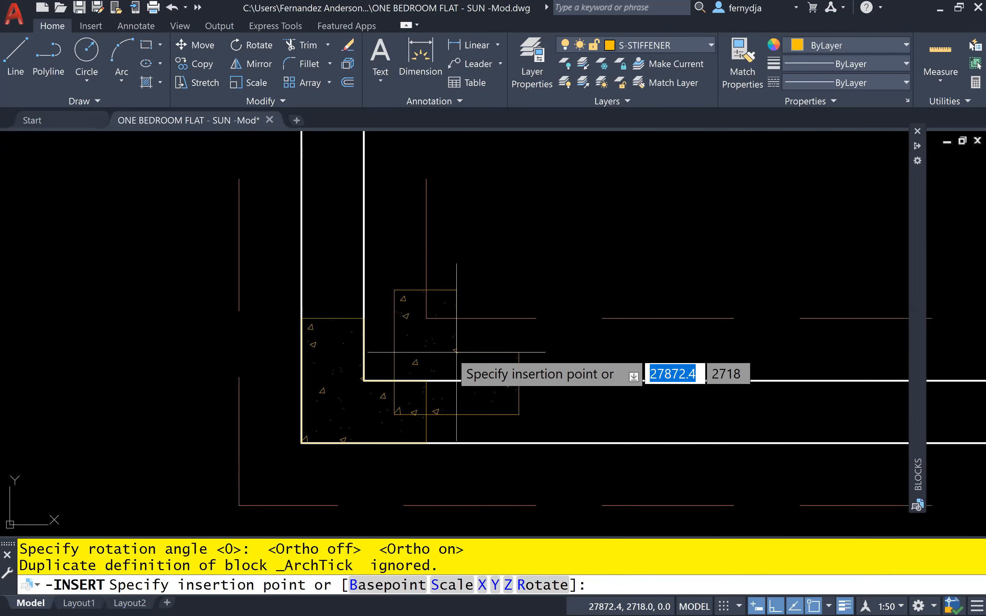
{"action": "scroll", "coordinate": [462, 378], "scroll_direction": "down", "scroll_amount": 6}
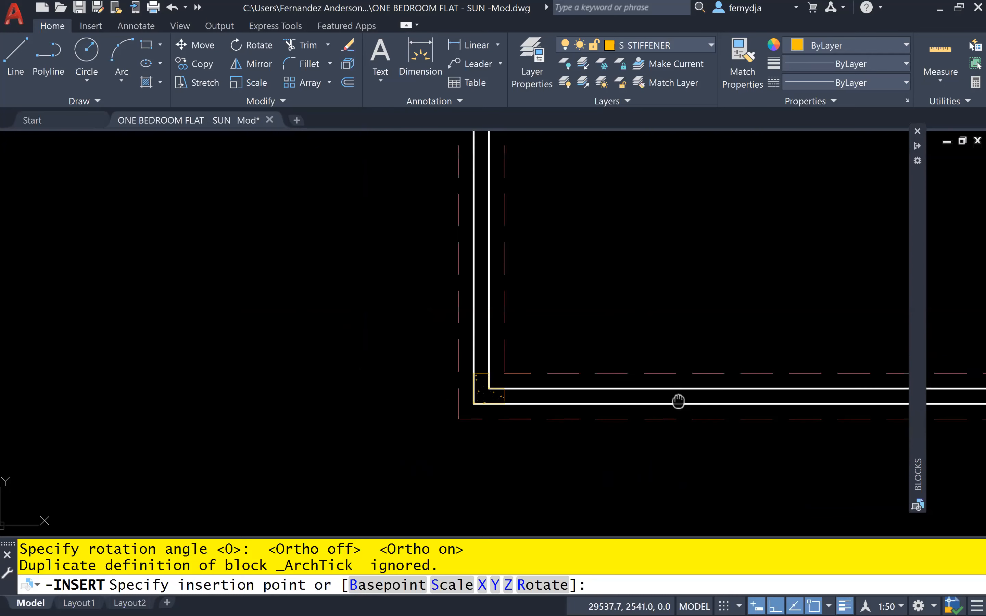
{"action": "scroll", "coordinate": [688, 391], "scroll_direction": "up", "scroll_amount": 5}
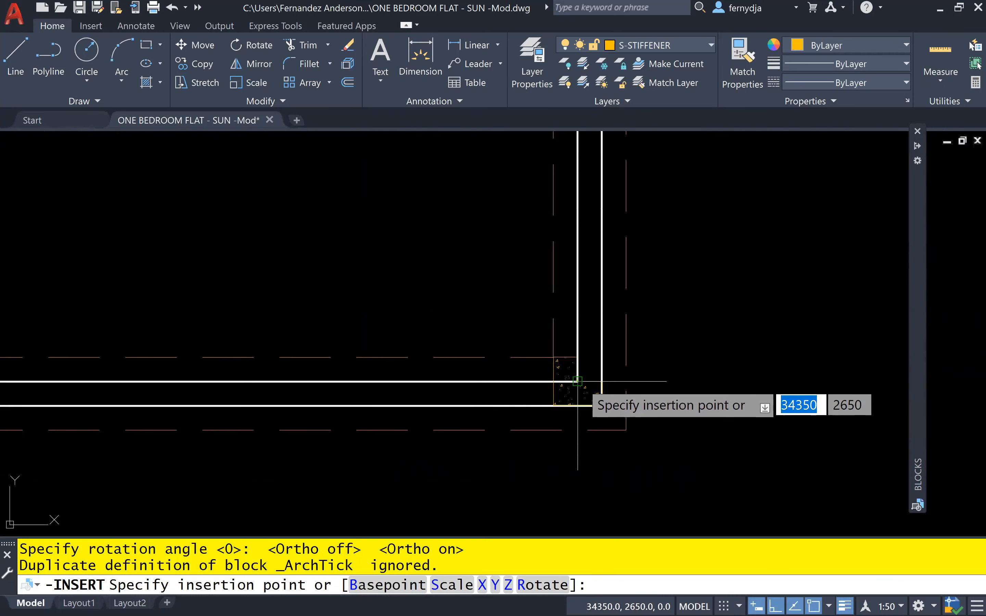
{"action": "left_click", "coordinate": [577, 381]}
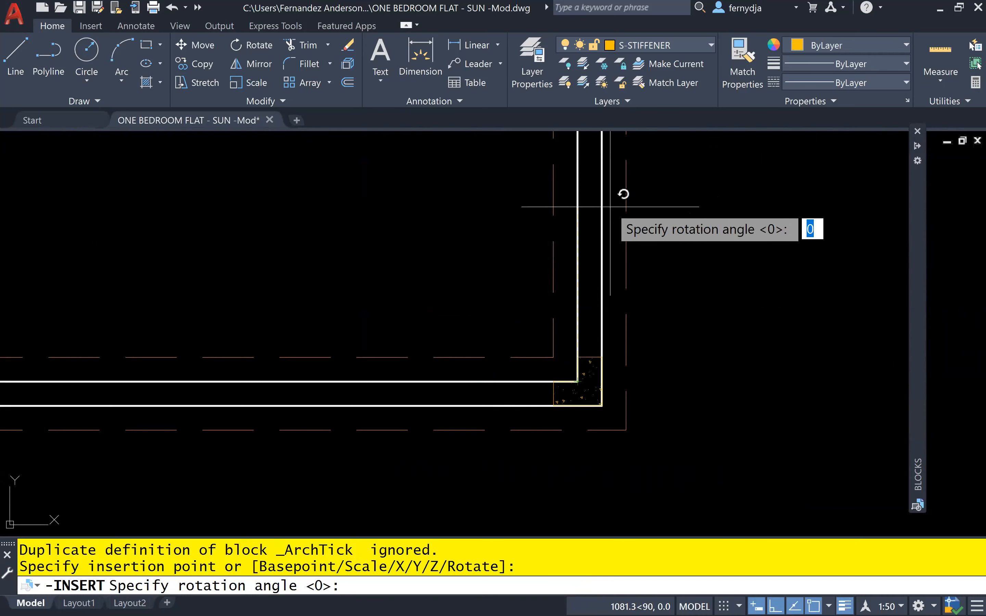
{"action": "left_click", "coordinate": [692, 206]}
Place an L stiffener at the plan's re-entrant corner above the large room's lower-right corner, rotated 270°
{"action": "scroll", "coordinate": [717, 261], "scroll_direction": "down", "scroll_amount": 4}
{"action": "mouse_move", "coordinate": [726, 268]}
{"action": "middle_mouse_down"}
{"action": "mouse_move", "coordinate": [723, 311]}
{"action": "mouse_move", "coordinate": [628, 389]}
{"action": "middle_mouse_up"}
{"action": "middle_click_drag", "start_coordinate": [707, 321], "coordinate": [668, 410]}
{"action": "scroll", "coordinate": [508, 296], "scroll_direction": "up", "scroll_amount": 4}
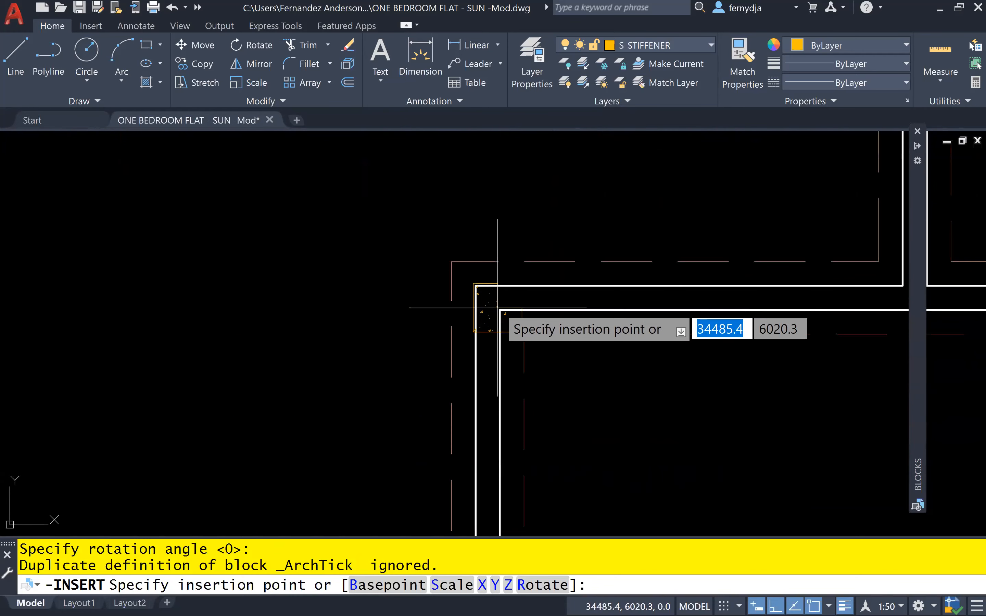
{"action": "left_click", "coordinate": [499, 310]}
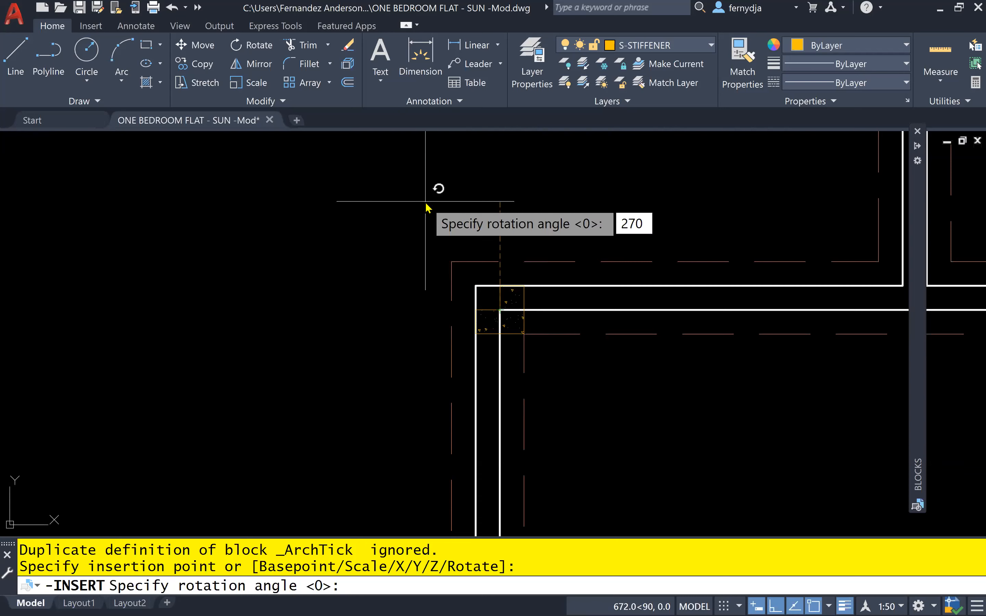
{"action": "key", "text": "Return"}
Place an L stiffener at the inner face of the right-hand room's lower-right wall corner, rotated 90°
{"action": "scroll", "coordinate": [596, 284], "scroll_direction": "down", "scroll_amount": 1}
{"action": "middle_click_drag", "start_coordinate": [684, 313], "coordinate": [413, 353]}
{"action": "middle_click_drag", "start_coordinate": [686, 352], "coordinate": [348, 353]}
{"action": "scroll", "coordinate": [701, 333], "scroll_direction": "up", "scroll_amount": 4}
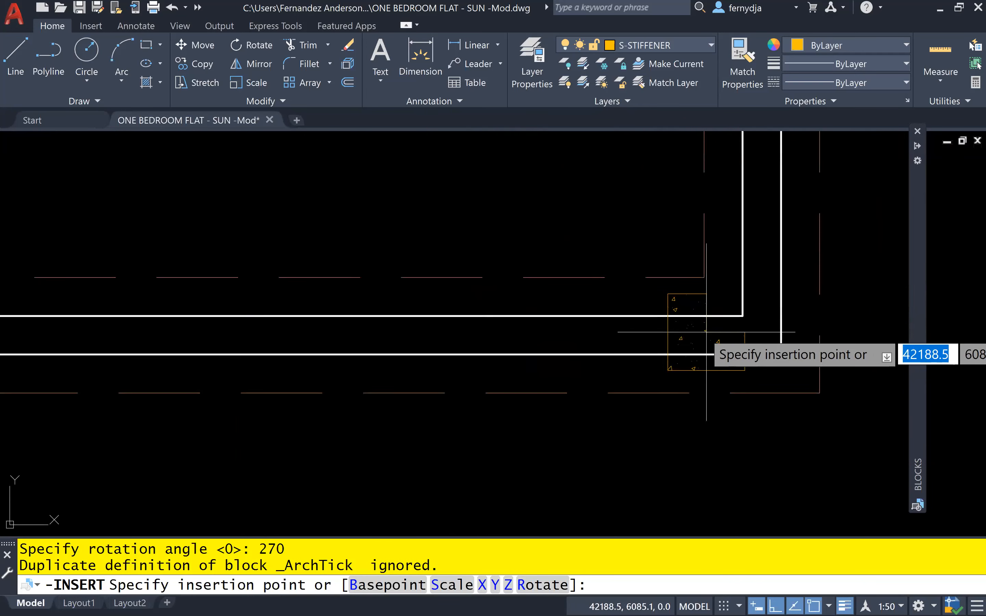
{"action": "middle_click_drag", "start_coordinate": [739, 327], "coordinate": [452, 356]}
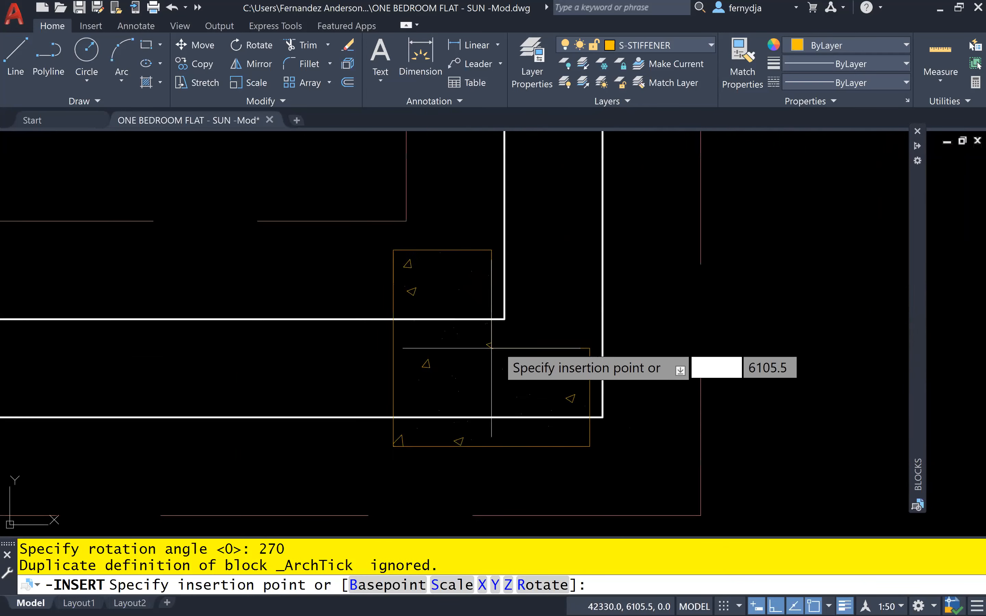
{"action": "left_click", "coordinate": [503, 319]}
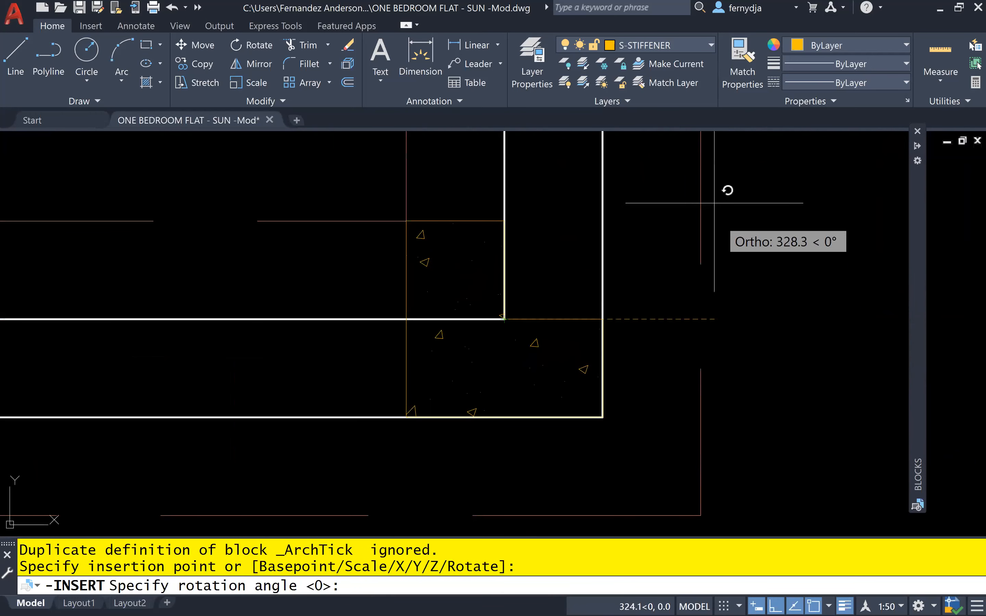
{"action": "scroll", "coordinate": [718, 172], "scroll_direction": "down", "scroll_amount": 2}
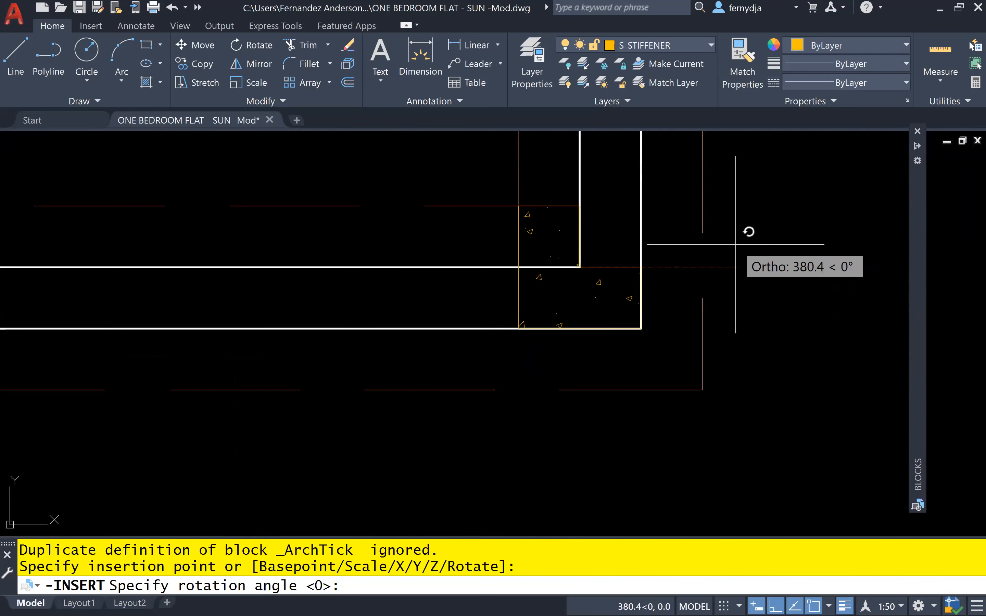
{"action": "key", "text": "Return"}
Place an L stiffener at the inner face of the plan's upper-right wall corner, rotated 180°
{"action": "scroll", "coordinate": [726, 266], "scroll_direction": "down", "scroll_amount": 2}
{"action": "middle_click_drag", "start_coordinate": [683, 209], "coordinate": [680, 293]}
{"action": "scroll", "coordinate": [684, 234], "scroll_direction": "down", "scroll_amount": 3}
{"action": "middle_click_drag", "start_coordinate": [700, 200], "coordinate": [670, 315]}
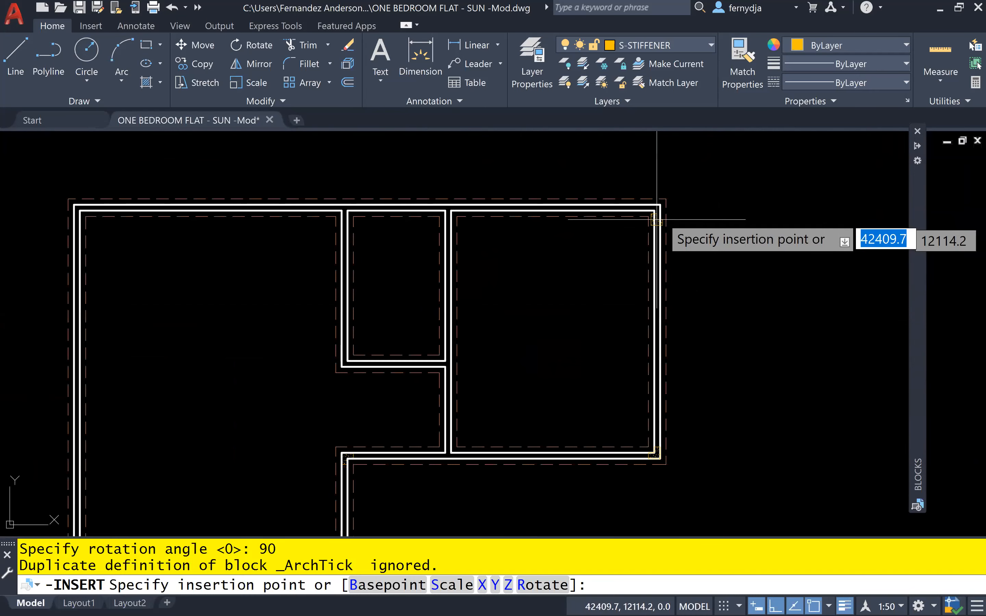
{"action": "scroll", "coordinate": [662, 212], "scroll_direction": "up", "scroll_amount": 5}
{"action": "middle_click_drag", "start_coordinate": [666, 203], "coordinate": [664, 317]}
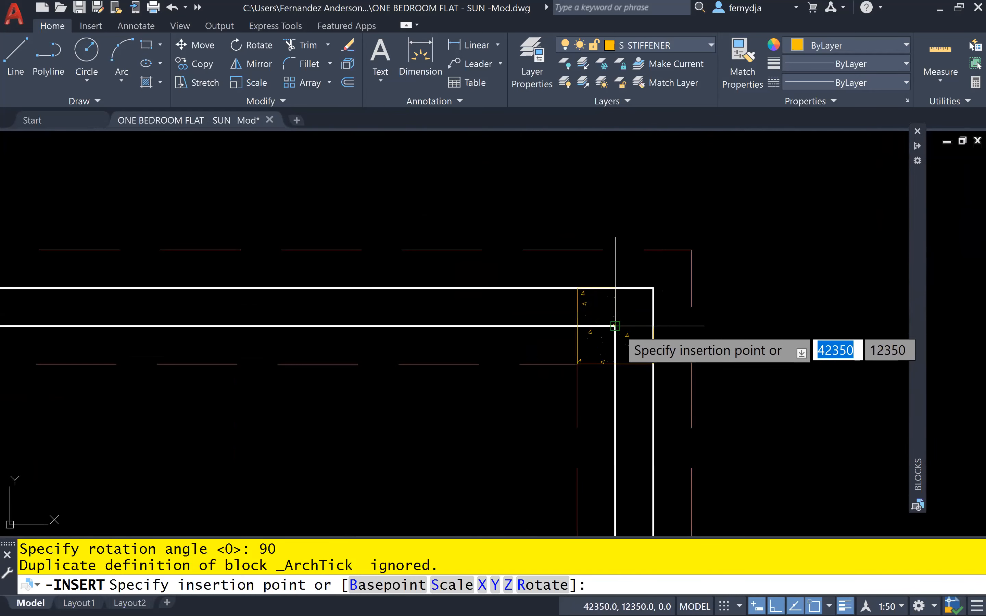
{"action": "left_click", "coordinate": [615, 327]}
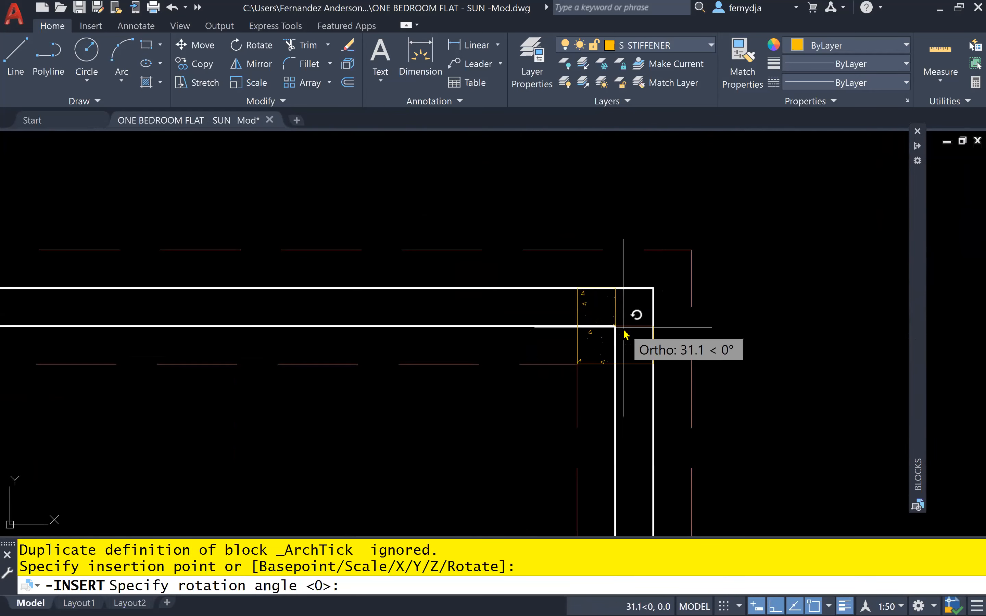
{"action": "key", "text": "Return"}
Place an L stiffener where the large room's right wall meets the upper exterior wall, rotated 270°
{"action": "scroll", "coordinate": [497, 419], "scroll_direction": "down", "scroll_amount": 3}
{"action": "middle_click_drag", "start_coordinate": [409, 434], "coordinate": [641, 377]}
{"action": "middle_click_drag", "start_coordinate": [373, 352], "coordinate": [650, 353]}
{"action": "scroll", "coordinate": [583, 325], "scroll_direction": "up", "scroll_amount": 4}
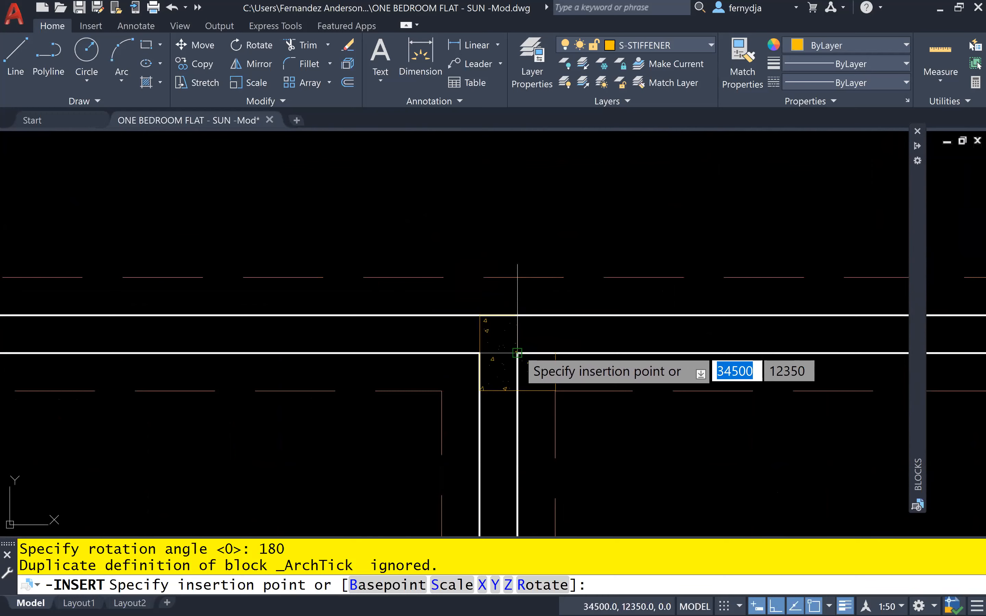
{"action": "left_click", "coordinate": [517, 353]}
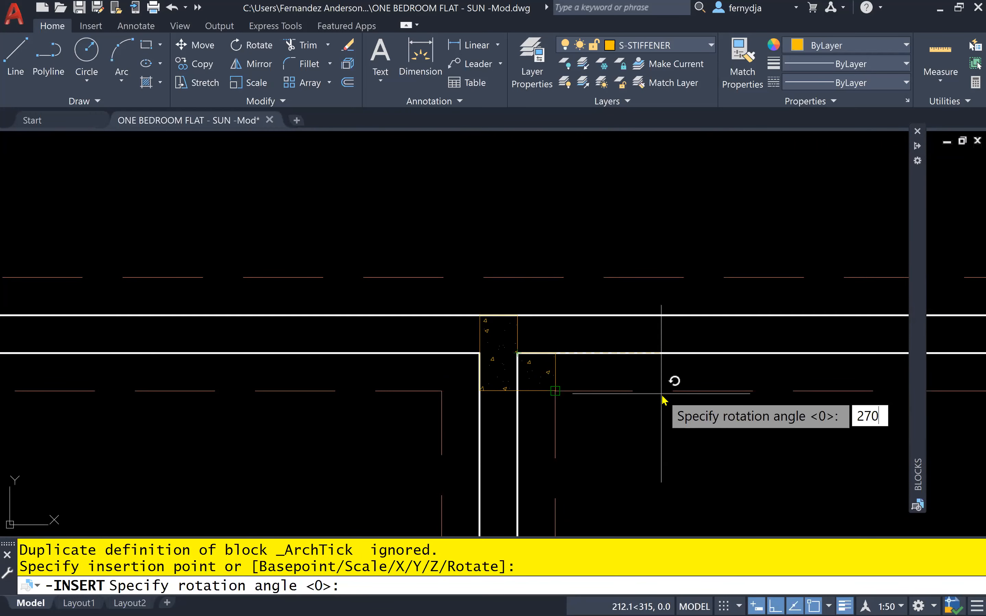
{"action": "key", "text": "Return"}
Place an L stiffener at the inner face of the plan's upper-left wall corner, rotated -90°
{"action": "scroll", "coordinate": [581, 410], "scroll_direction": "down", "scroll_amount": 3}
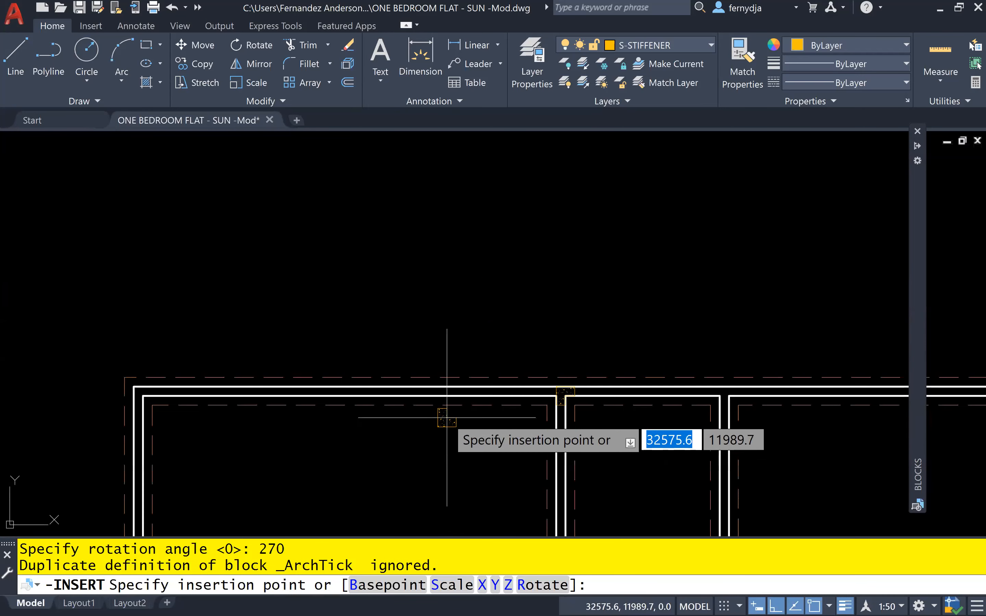
{"action": "middle_click_drag", "start_coordinate": [447, 416], "coordinate": [603, 335]}
{"action": "scroll", "coordinate": [292, 331], "scroll_direction": "up", "scroll_amount": 4}
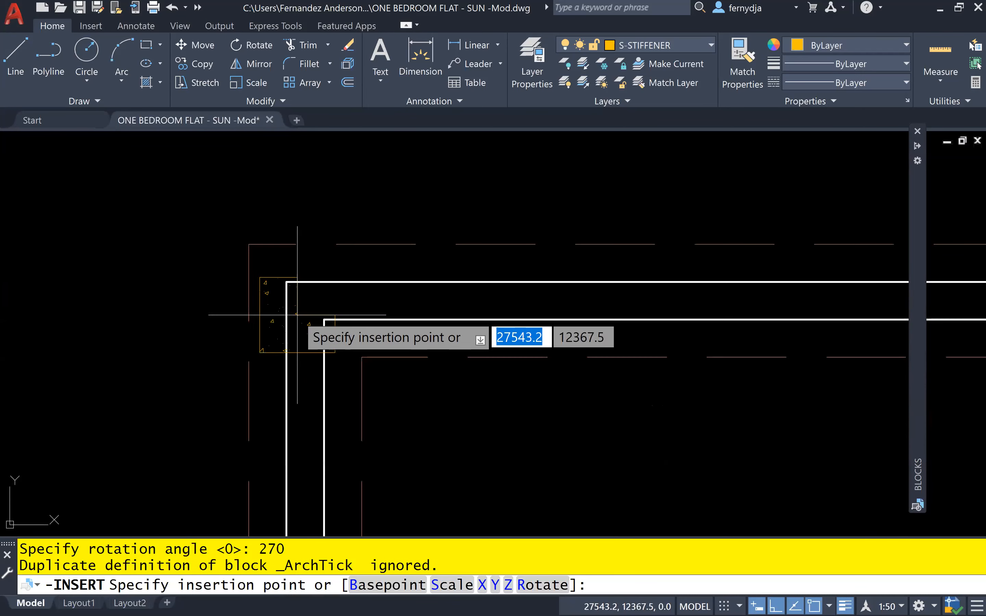
{"action": "left_click", "coordinate": [324, 319]}
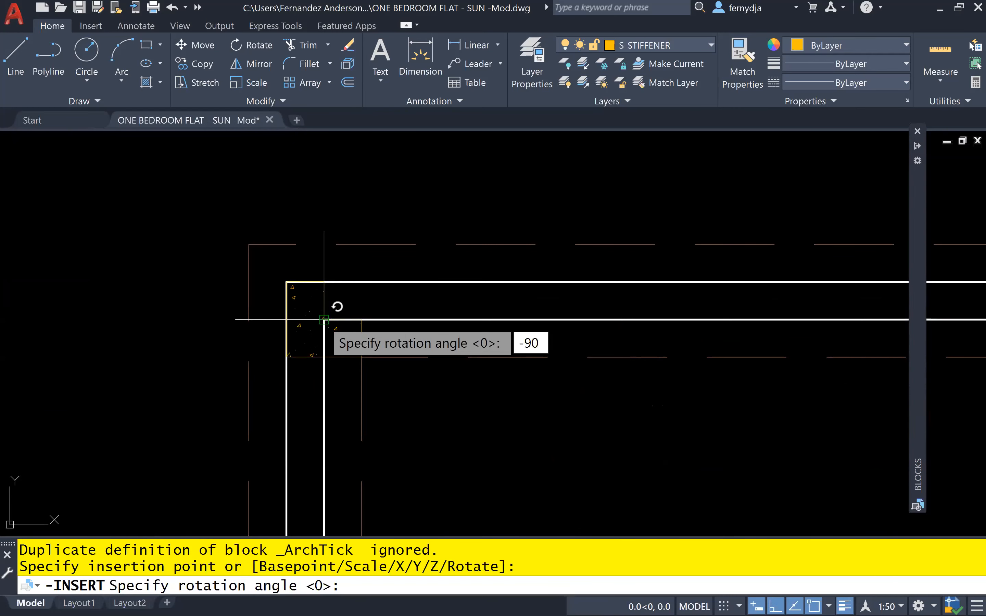
{"action": "type", "text": "-90"}
{"action": "key", "text": "Return"}
{"action": "scroll", "coordinate": [527, 303], "scroll_direction": "down", "scroll_amount": 4}
{"action": "scroll", "coordinate": [444, 356], "scroll_direction": "down", "scroll_amount": 5}
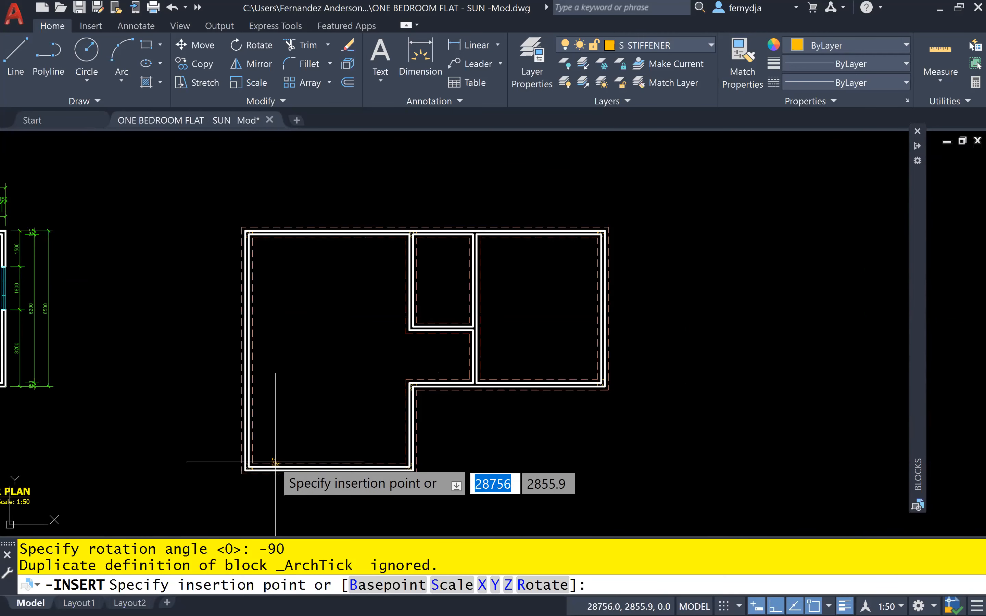
{"action": "scroll", "coordinate": [226, 473], "scroll_direction": "up", "scroll_amount": 3}
{"action": "scroll", "coordinate": [491, 358], "scroll_direction": "down", "scroll_amount": 1}
{"action": "mouse_move", "coordinate": [491, 358]}
{"action": "middle_mouse_down"}
{"action": "mouse_move", "coordinate": [362, 444]}
{"action": "mouse_move", "coordinate": [312, 460]}
{"action": "middle_mouse_up"}
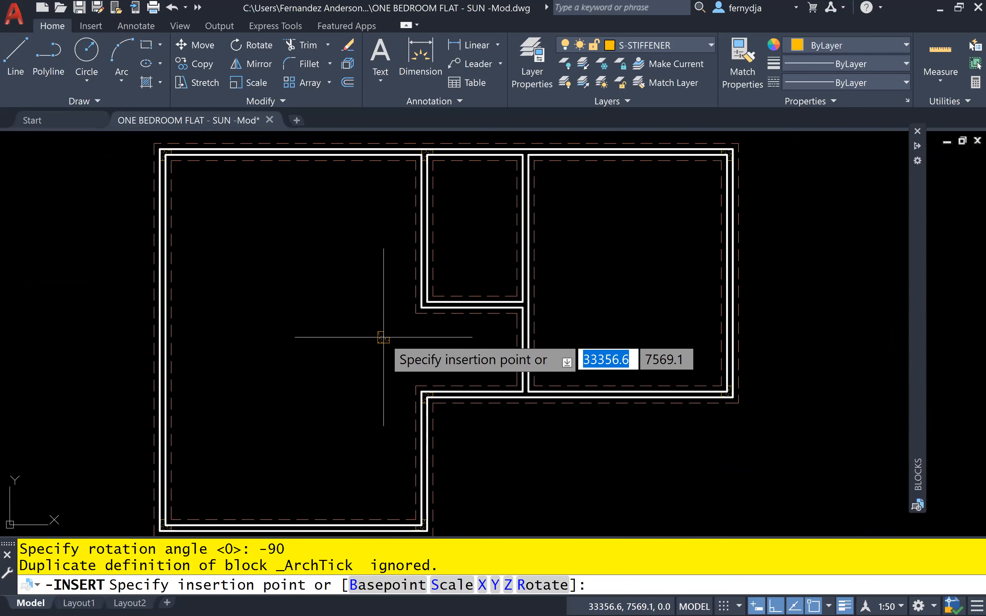
Place a T stiffener where the right-hand room's left wall meets the lower exterior wall, rotated 180°
{"action": "key", "text": "Escape"}
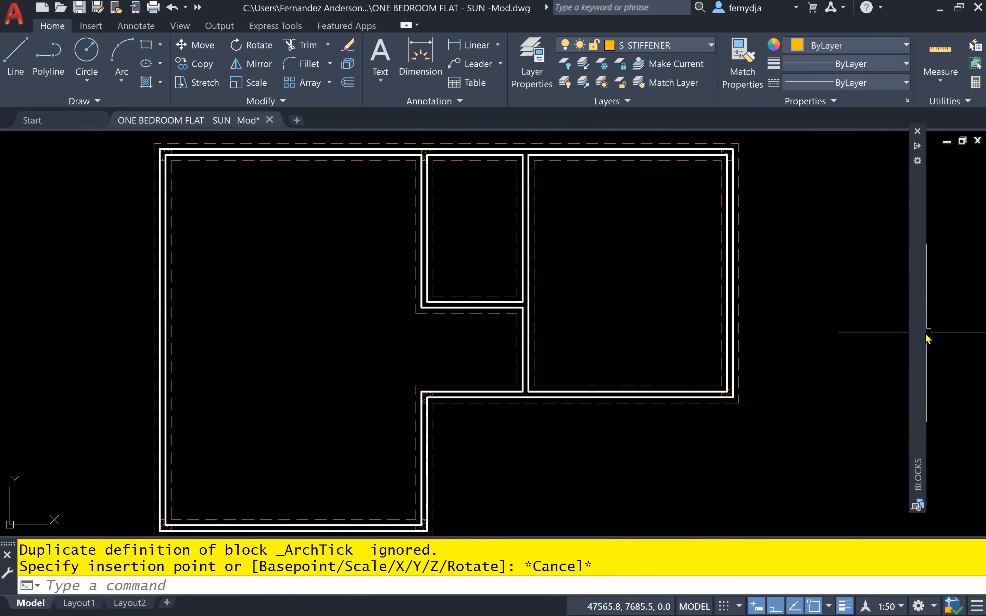
{"action": "mouse_move", "coordinate": [924, 339]}
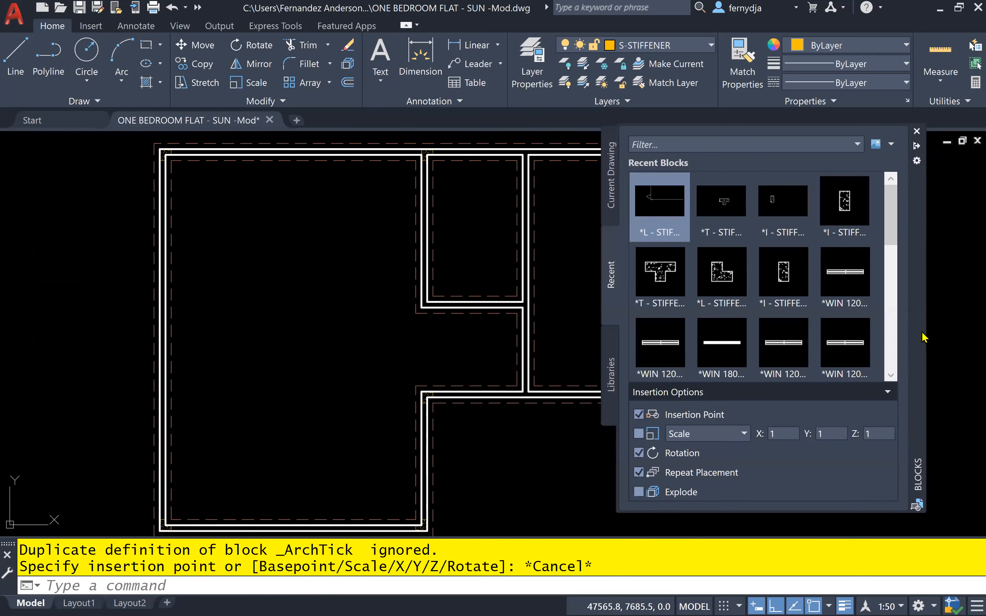
{"action": "left_click", "coordinate": [778, 209]}
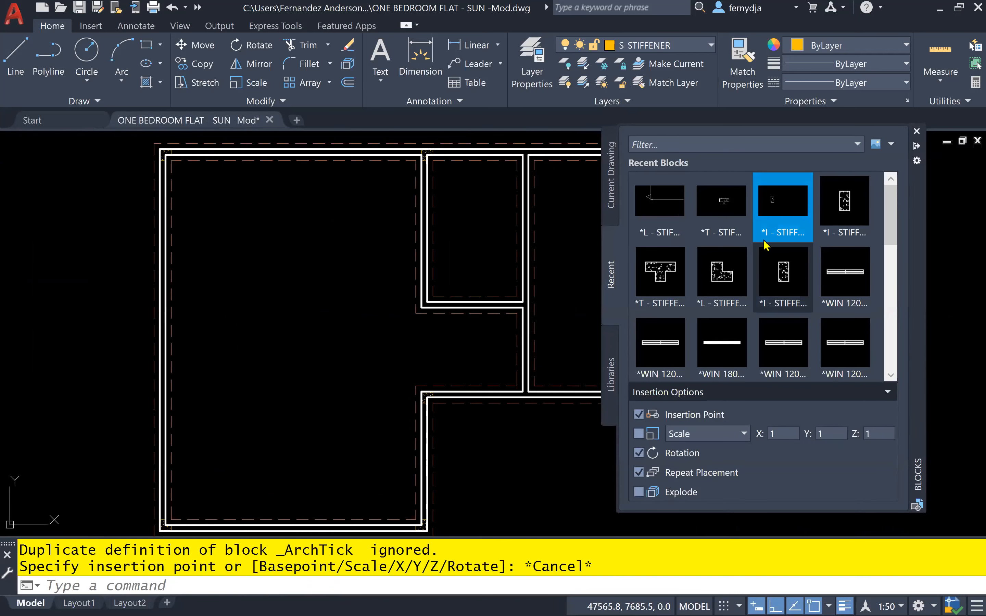
{"action": "left_click", "coordinate": [724, 208]}
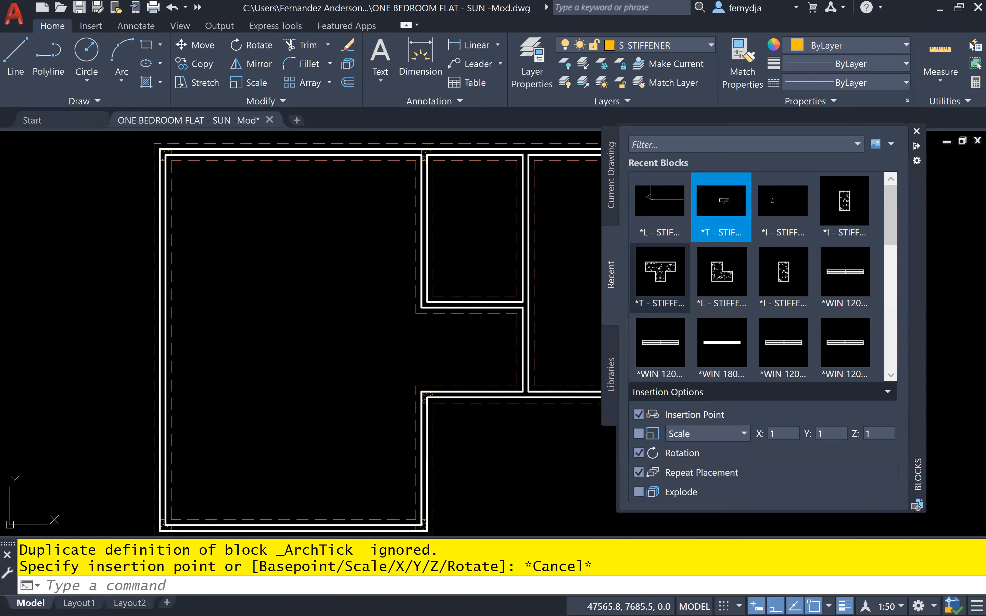
{"action": "scroll", "coordinate": [517, 401], "scroll_direction": "up", "scroll_amount": 5}
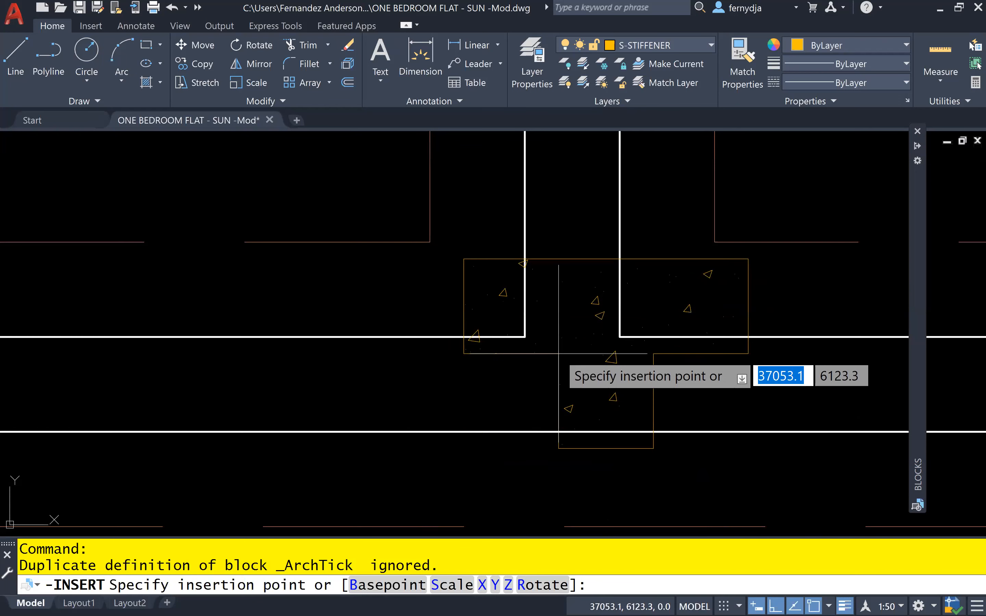
{"action": "key", "text": "Return"}
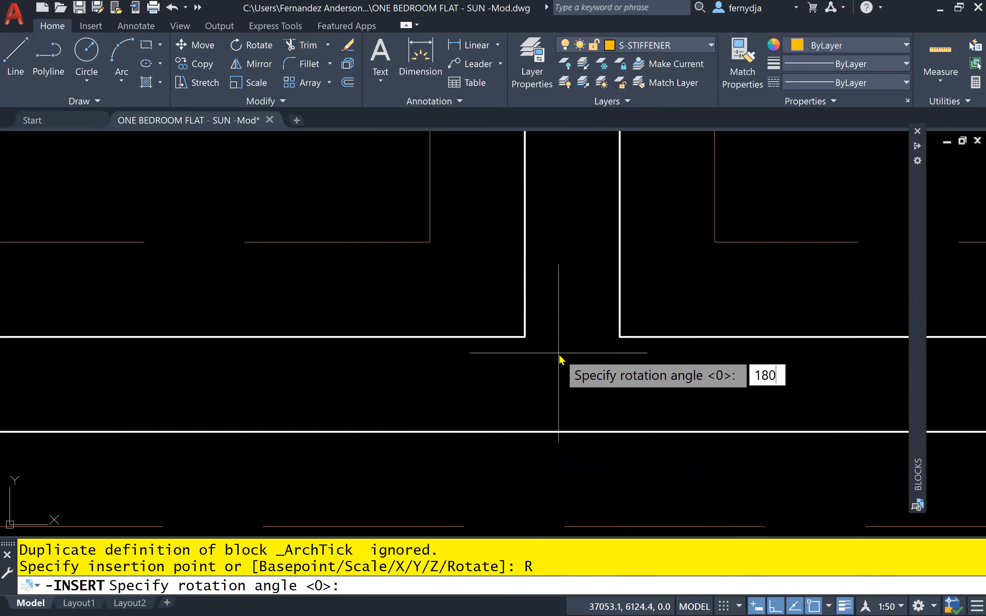
{"action": "key", "text": "Return"}
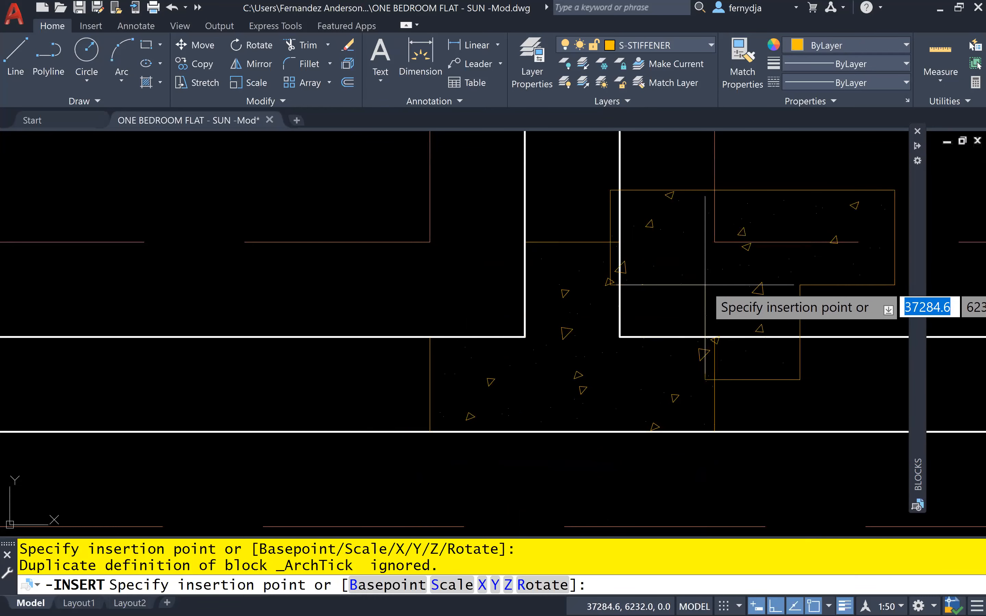
Place a T stiffener where the small room's bottom wall meets the right-hand room's left wall, rotated -90°
{"action": "scroll", "coordinate": [667, 268], "scroll_direction": "down", "scroll_amount": 5}
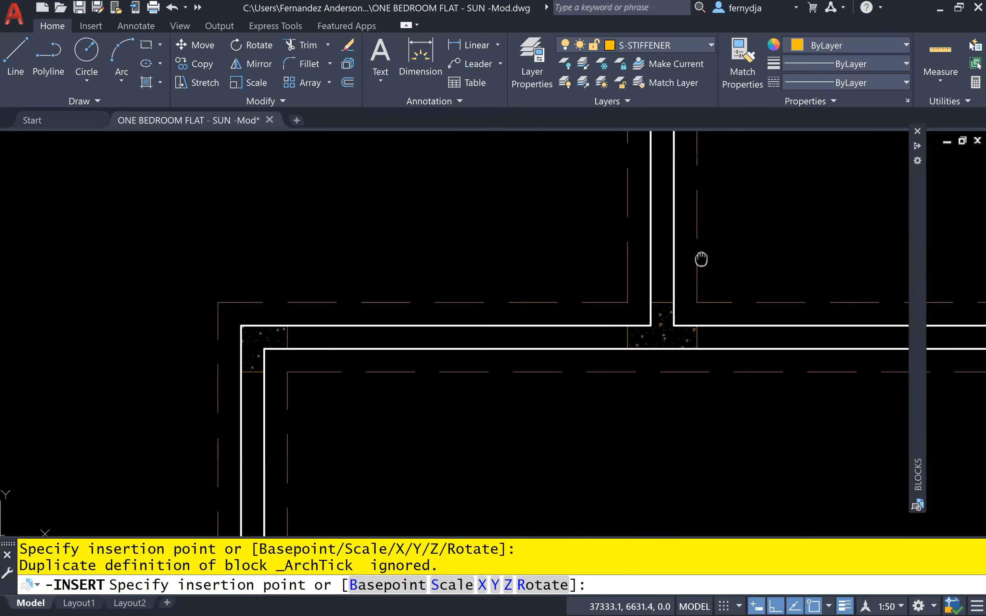
{"action": "middle_click_drag", "start_coordinate": [667, 269], "coordinate": [634, 383]}
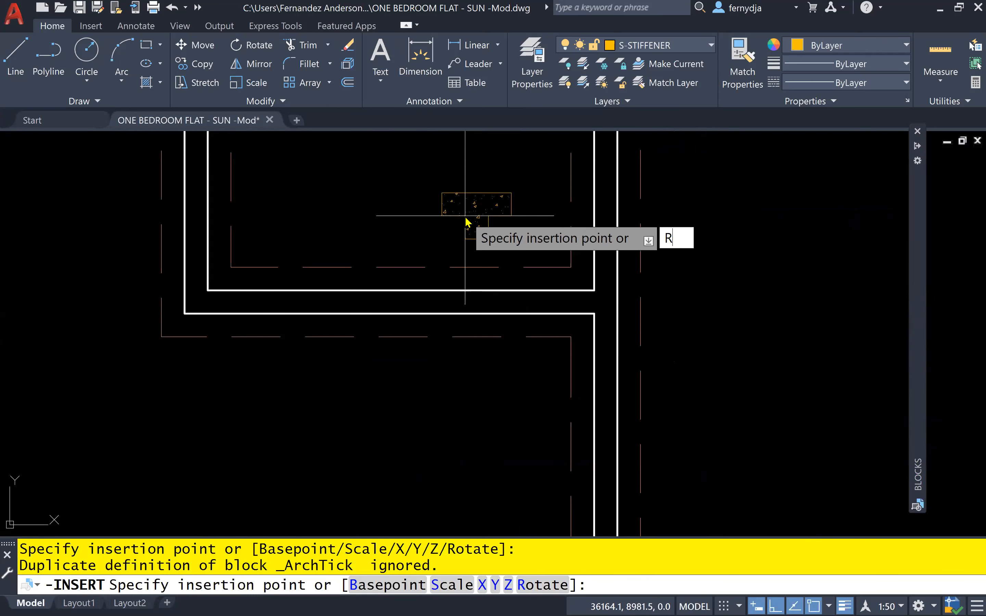
{"action": "key", "text": "Return"}
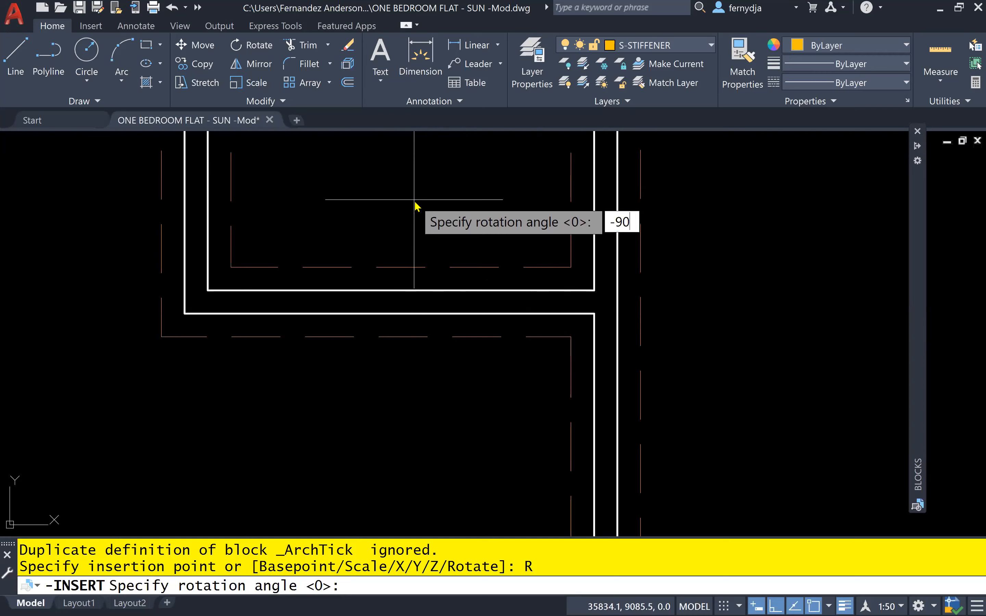
{"action": "key", "text": "Return"}
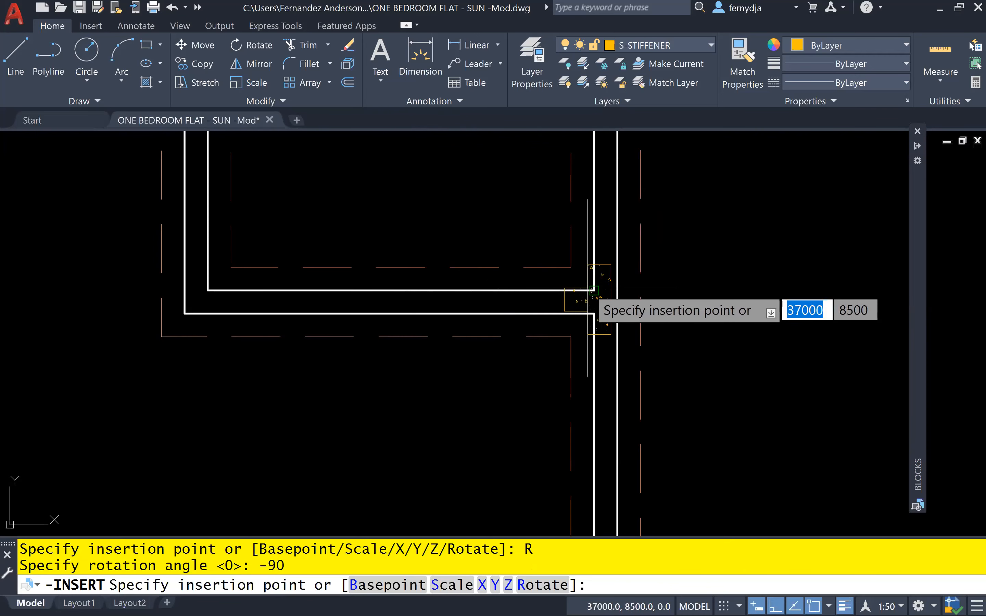
Compare the stiffener at the small room's upper-left wall junction with the kitchen door and bathroom window positions on the floor plan
{"action": "scroll", "coordinate": [462, 323], "scroll_direction": "down", "scroll_amount": 6}
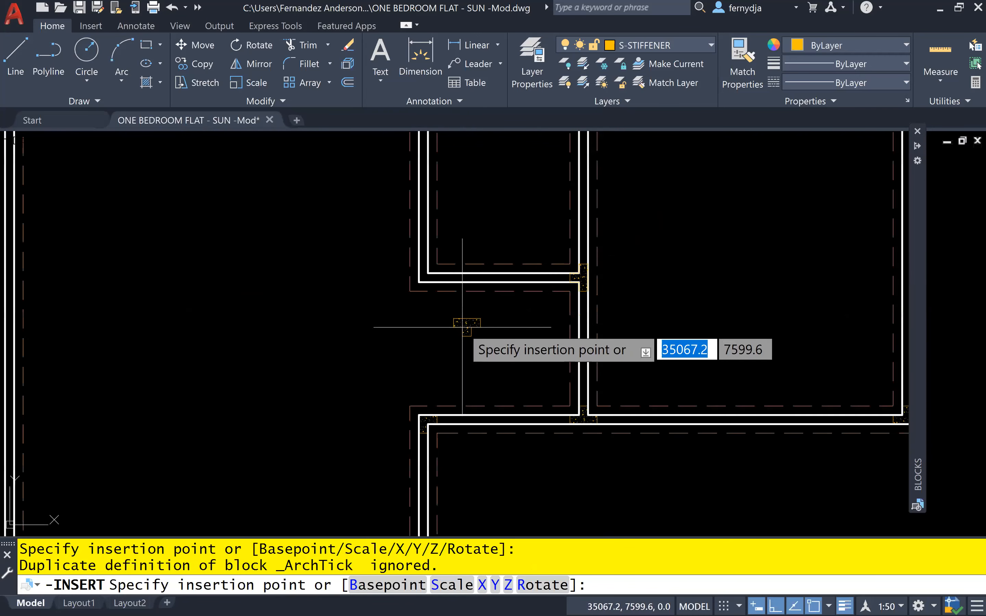
{"action": "mouse_move", "coordinate": [373, 356]}
{"action": "middle_mouse_down"}
{"action": "mouse_move", "coordinate": [447, 319]}
{"action": "mouse_move", "coordinate": [517, 350]}
{"action": "mouse_move", "coordinate": [455, 394]}
{"action": "middle_mouse_up"}
{"action": "scroll", "coordinate": [527, 209], "scroll_direction": "up", "scroll_amount": 5}
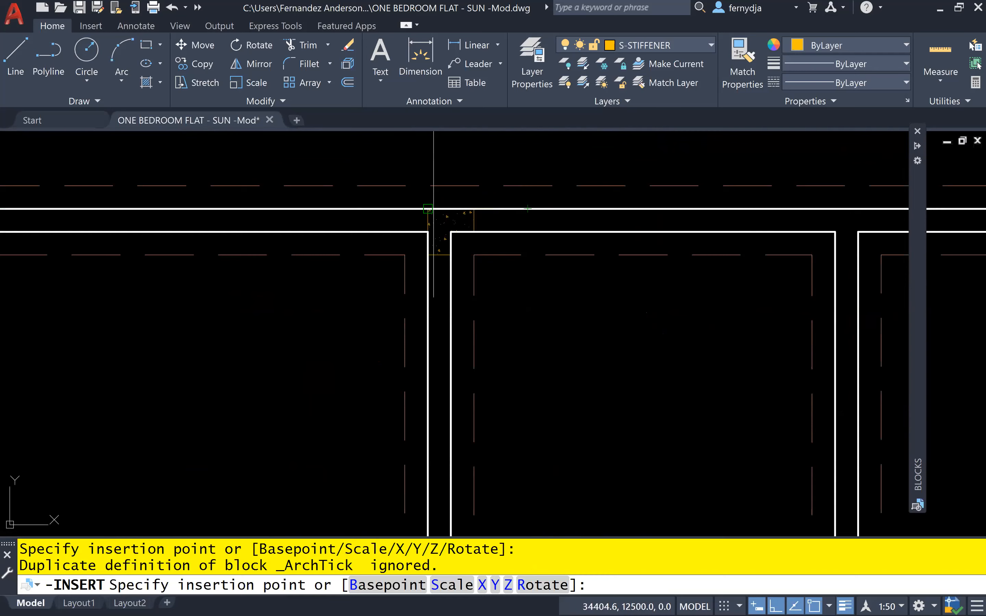
{"action": "scroll", "coordinate": [414, 312], "scroll_direction": "down", "scroll_amount": 5}
{"action": "scroll", "coordinate": [414, 312], "scroll_direction": "down", "scroll_amount": 5}
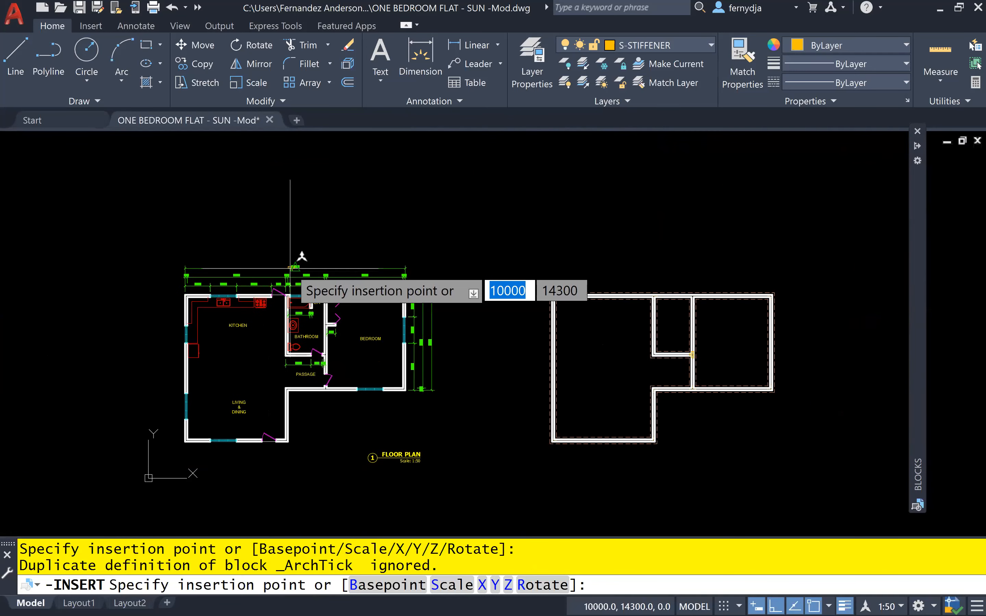
{"action": "scroll", "coordinate": [290, 268], "scroll_direction": "up", "scroll_amount": 5}
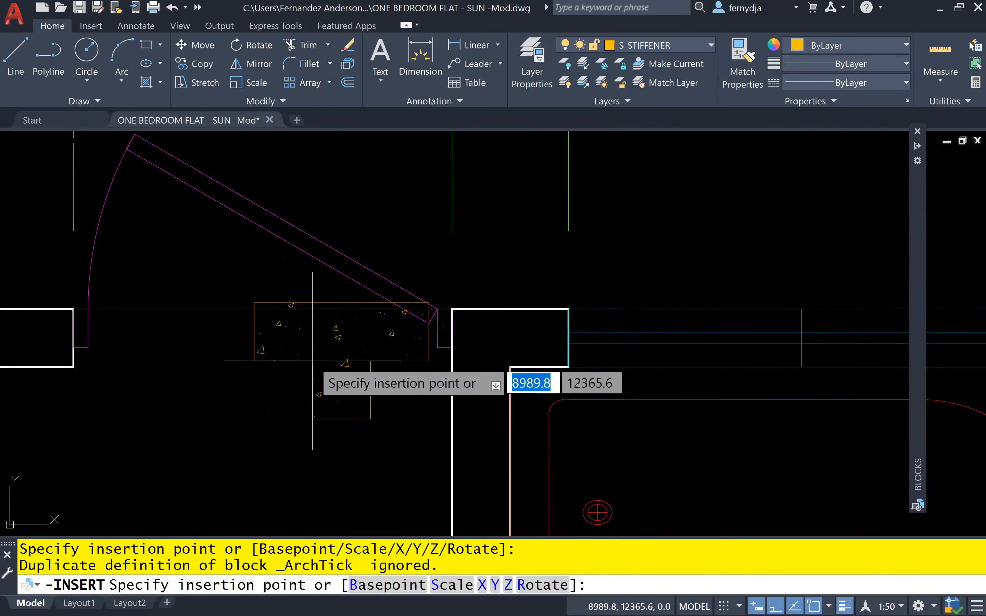
{"action": "scroll", "coordinate": [653, 404], "scroll_direction": "down", "scroll_amount": 8}
{"action": "middle_click_drag", "start_coordinate": [653, 404], "coordinate": [379, 384]}
{"action": "middle_click_drag", "start_coordinate": [572, 394], "coordinate": [347, 372]}
{"action": "middle_click_drag", "start_coordinate": [553, 378], "coordinate": [313, 376]}
{"action": "scroll", "coordinate": [407, 359], "scroll_direction": "down", "scroll_amount": 6}
{"action": "scroll", "coordinate": [576, 413], "scroll_direction": "up", "scroll_amount": 4}
{"action": "scroll", "coordinate": [621, 402], "scroll_direction": "down", "scroll_amount": 6}
{"action": "scroll", "coordinate": [520, 338], "scroll_direction": "up", "scroll_amount": 5}
{"action": "scroll", "coordinate": [523, 333], "scroll_direction": "up", "scroll_amount": 8}
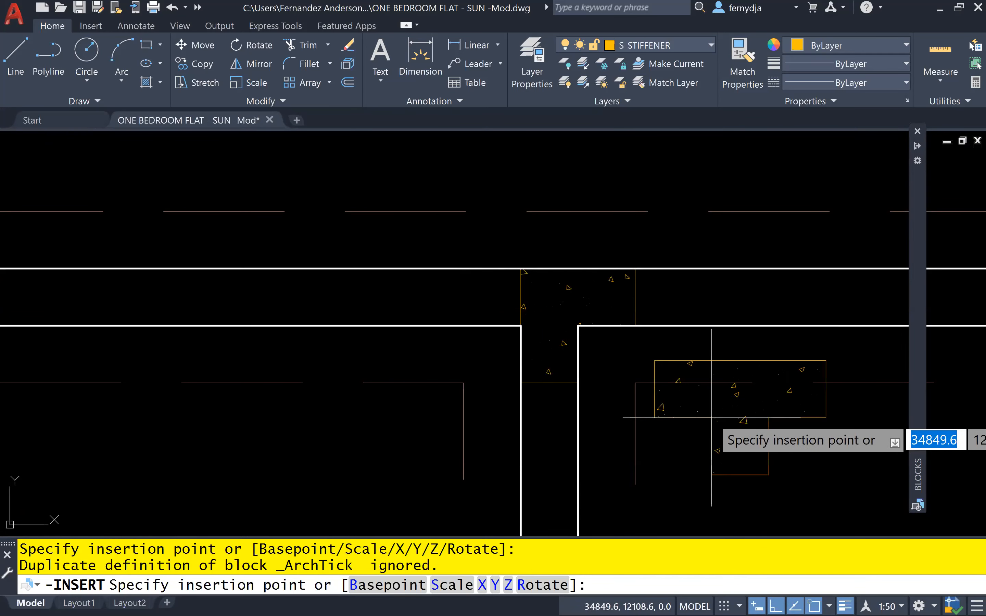
{"action": "key", "text": "Escape"}
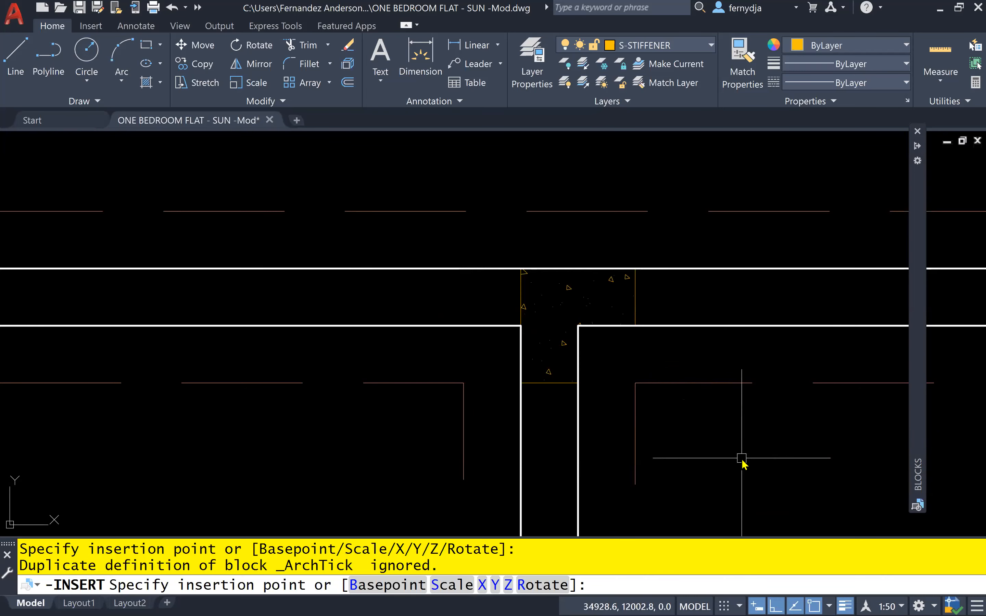
Start inserting the I stiffener block and move its base point to the midpoint of its right long edge
{"action": "scroll", "coordinate": [755, 450], "scroll_direction": "down", "scroll_amount": 2}
{"action": "scroll", "coordinate": [640, 487], "scroll_direction": "down", "scroll_amount": 5}
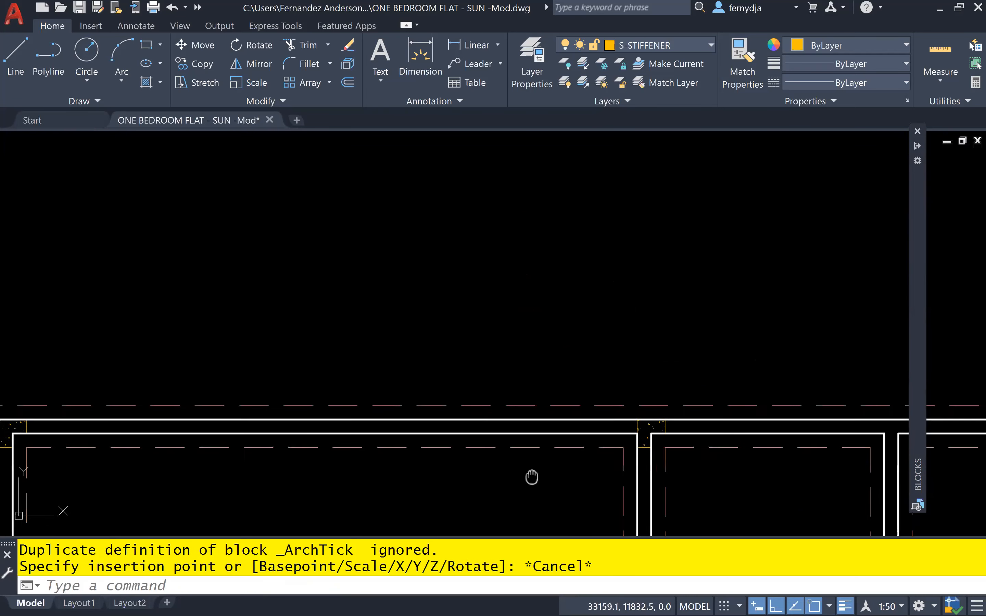
{"action": "mouse_move", "coordinate": [511, 419]}
{"action": "middle_mouse_down"}
{"action": "mouse_move", "coordinate": [473, 315]}
{"action": "mouse_move", "coordinate": [414, 304]}
{"action": "middle_mouse_up"}
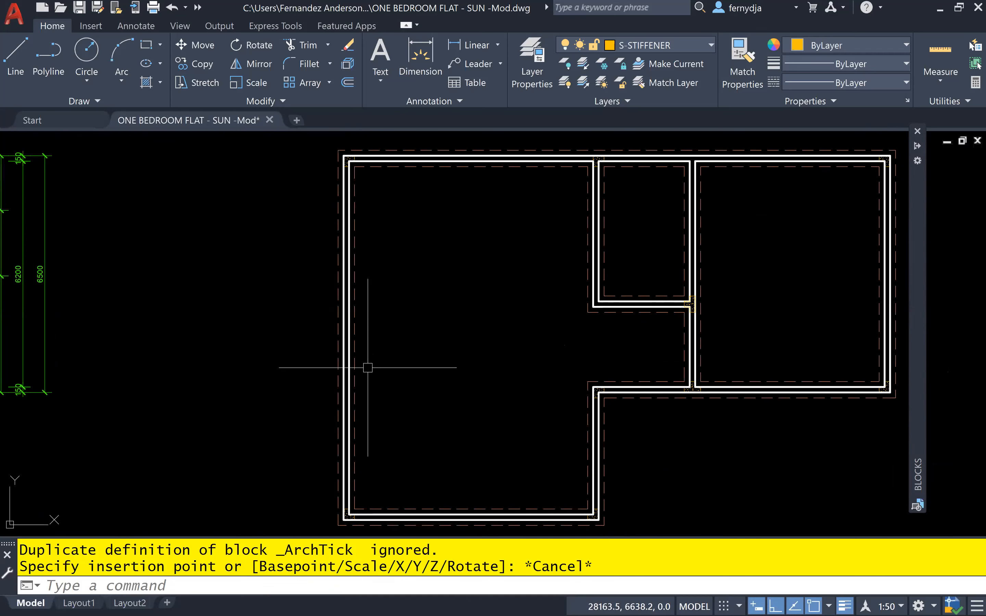
{"action": "mouse_move", "coordinate": [356, 338]}
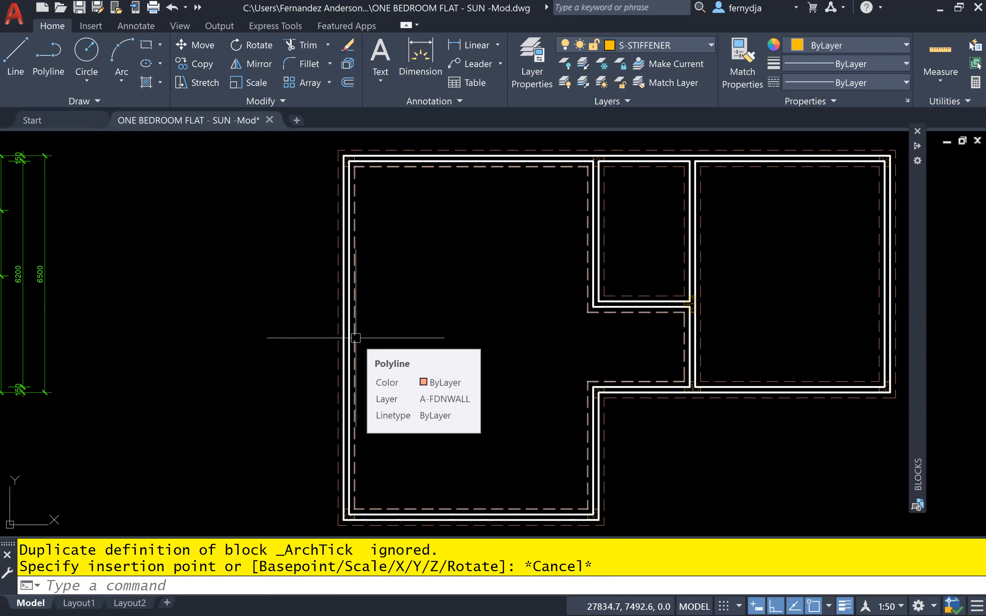
{"action": "mouse_move", "coordinate": [917, 305]}
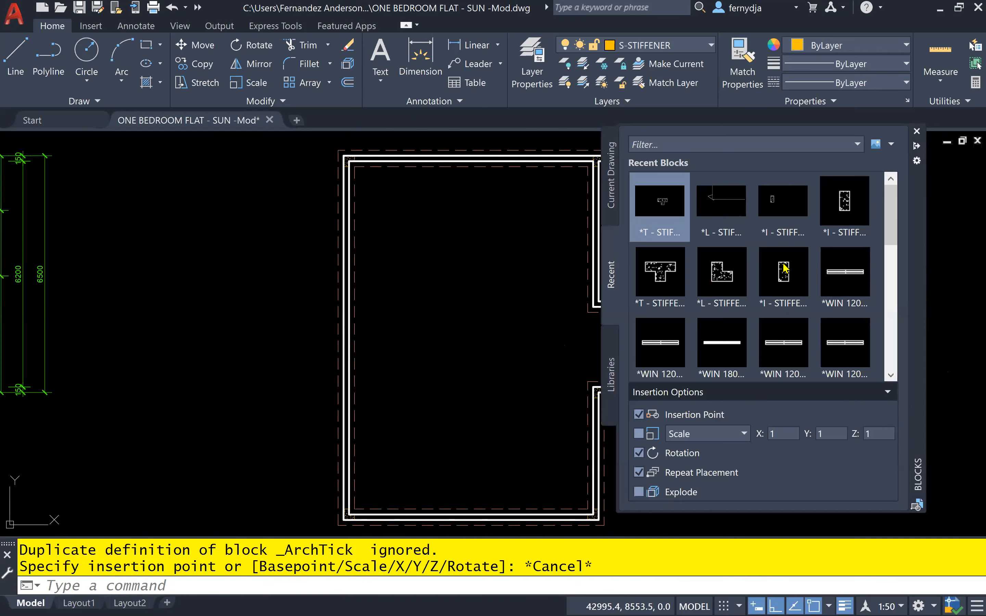
{"action": "left_click", "coordinate": [782, 212]}
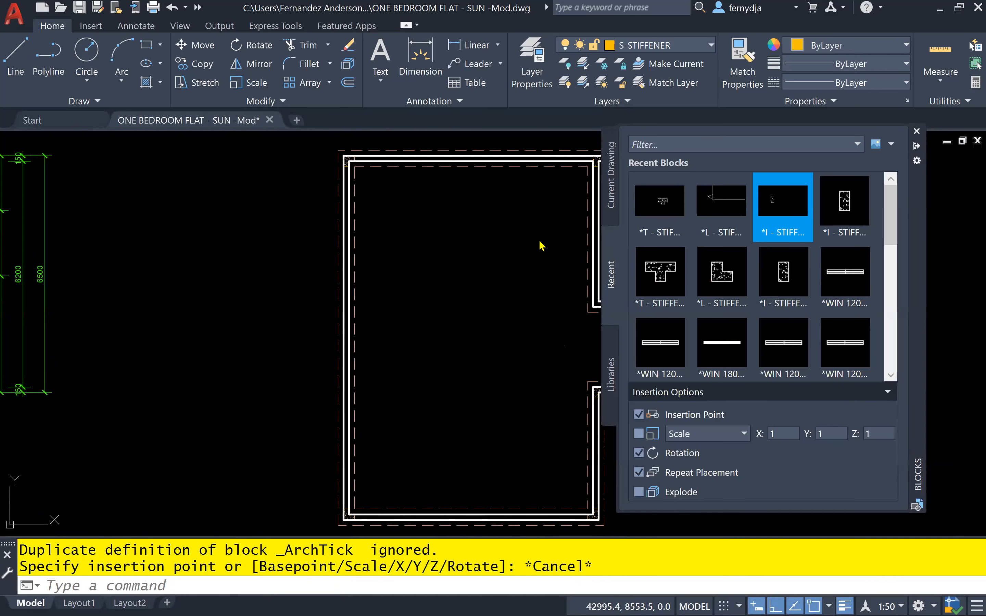
{"action": "scroll", "coordinate": [395, 296], "scroll_direction": "up", "scroll_amount": 4}
{"action": "middle_click_drag", "start_coordinate": [324, 364], "coordinate": [414, 303]}
{"action": "scroll", "coordinate": [323, 378], "scroll_direction": "up", "scroll_amount": 2}
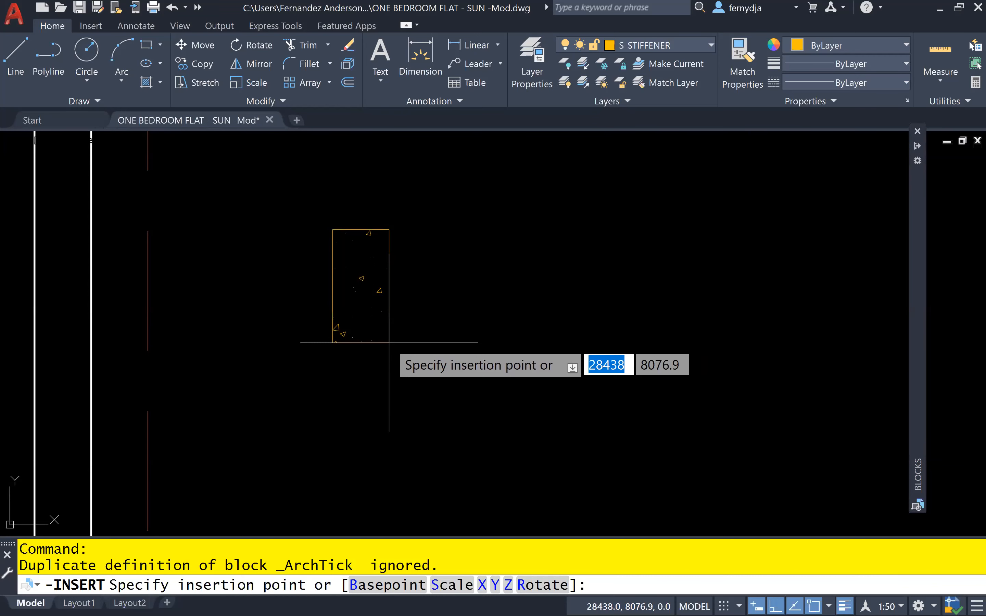
{"action": "type", "text": "b"}
{"action": "key", "text": "Return"}
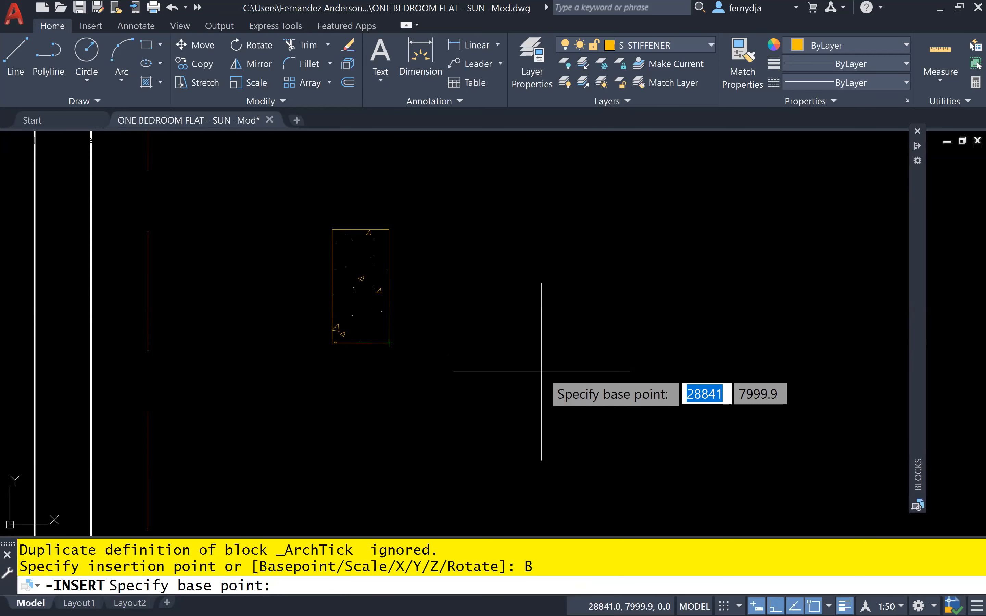
{"action": "left_click", "coordinate": [389, 286]}
Place the I stiffener at the midpoint of the inner face of the large room's left exterior wall, without rotation
{"action": "scroll", "coordinate": [222, 301], "scroll_direction": "down", "scroll_amount": 1}
{"action": "middle_click_drag", "start_coordinate": [215, 310], "coordinate": [416, 297]}
{"action": "scroll", "coordinate": [319, 330], "scroll_direction": "down", "scroll_amount": 5}
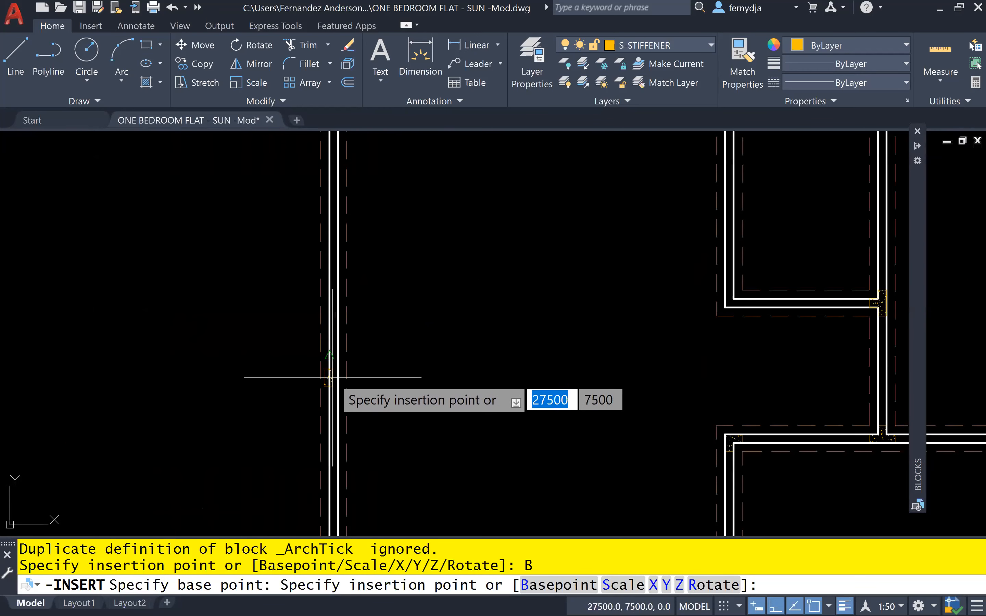
{"action": "scroll", "coordinate": [330, 354], "scroll_direction": "up", "scroll_amount": 6}
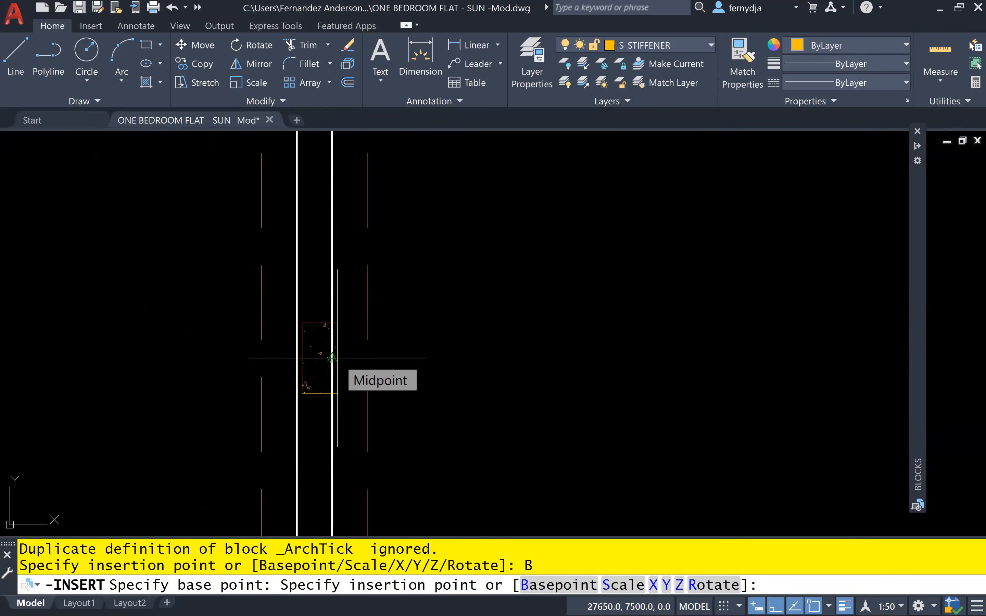
{"action": "left_click", "coordinate": [332, 358]}
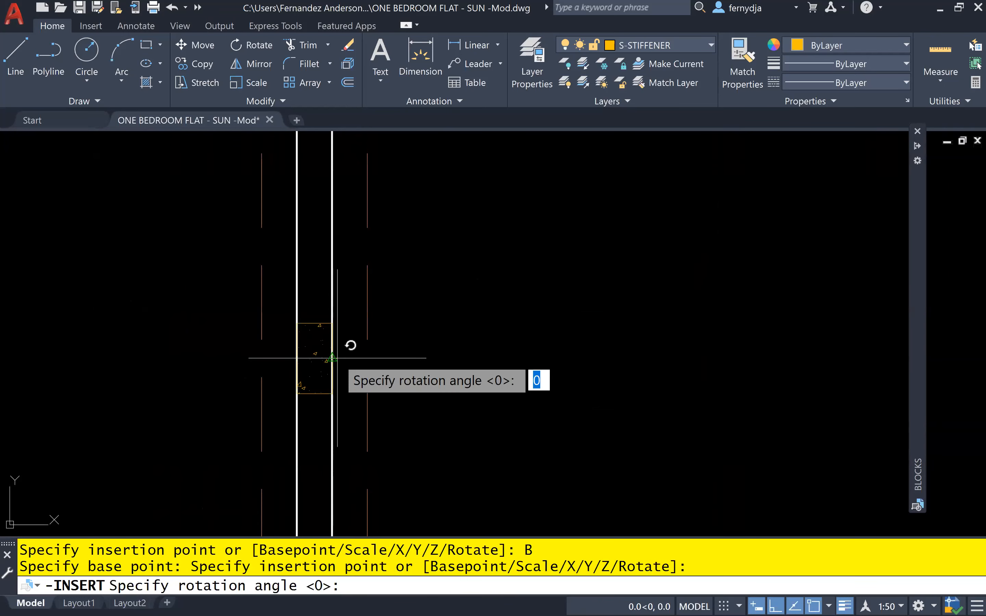
{"action": "left_click", "coordinate": [560, 356]}
Set a 90° rotation for the next I stiffener going on the large room's top exterior wall
{"action": "scroll", "coordinate": [538, 352], "scroll_direction": "down", "scroll_amount": 3}
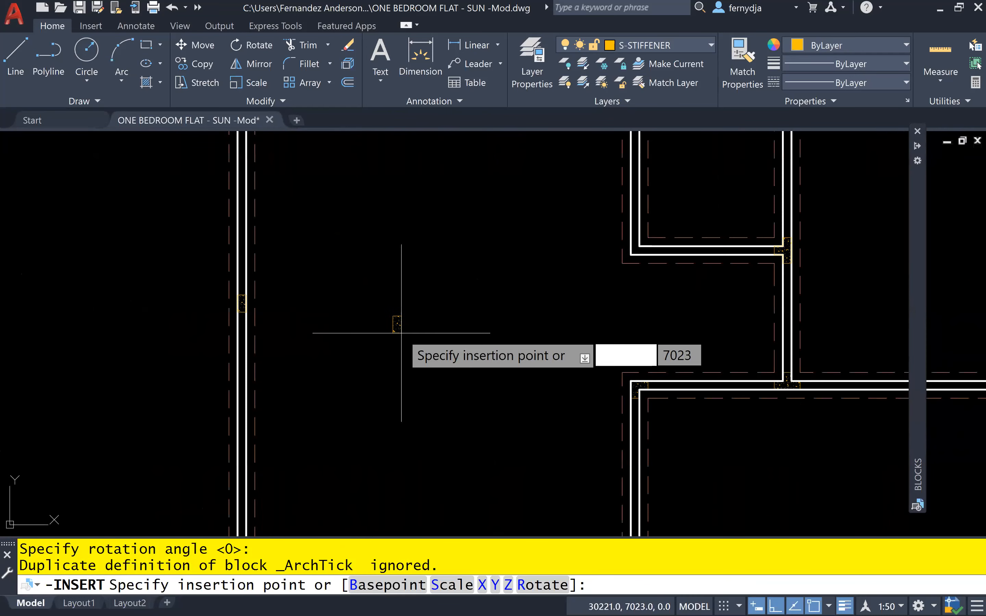
{"action": "middle_click_drag", "start_coordinate": [520, 244], "coordinate": [509, 426]}
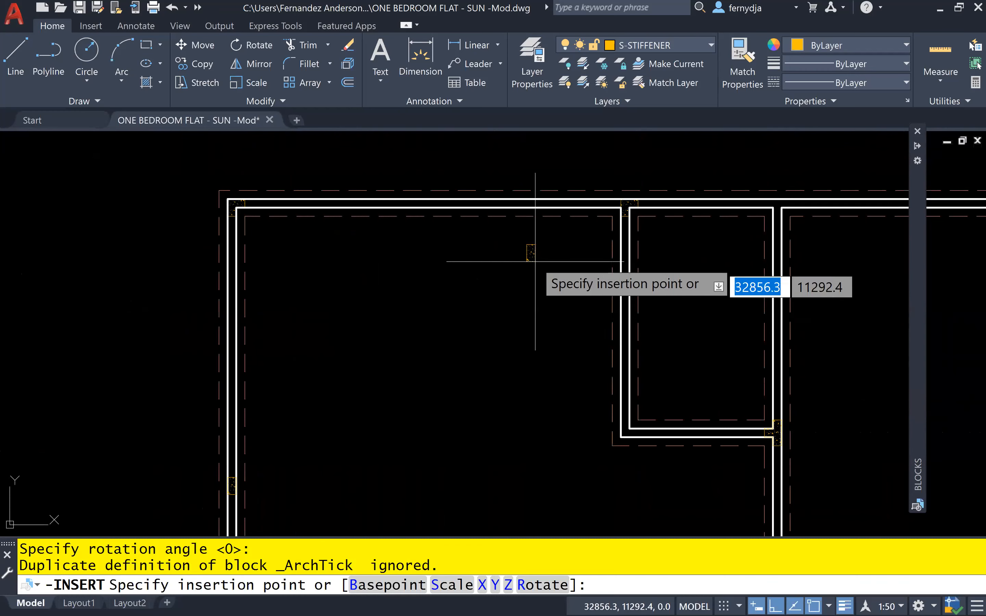
{"action": "scroll", "coordinate": [566, 204], "scroll_direction": "up", "scroll_amount": 3}
{"action": "mouse_move", "coordinate": [562, 195]}
{"action": "middle_mouse_down"}
{"action": "mouse_move", "coordinate": [482, 376]}
{"action": "mouse_move", "coordinate": [438, 378]}
{"action": "middle_mouse_up"}
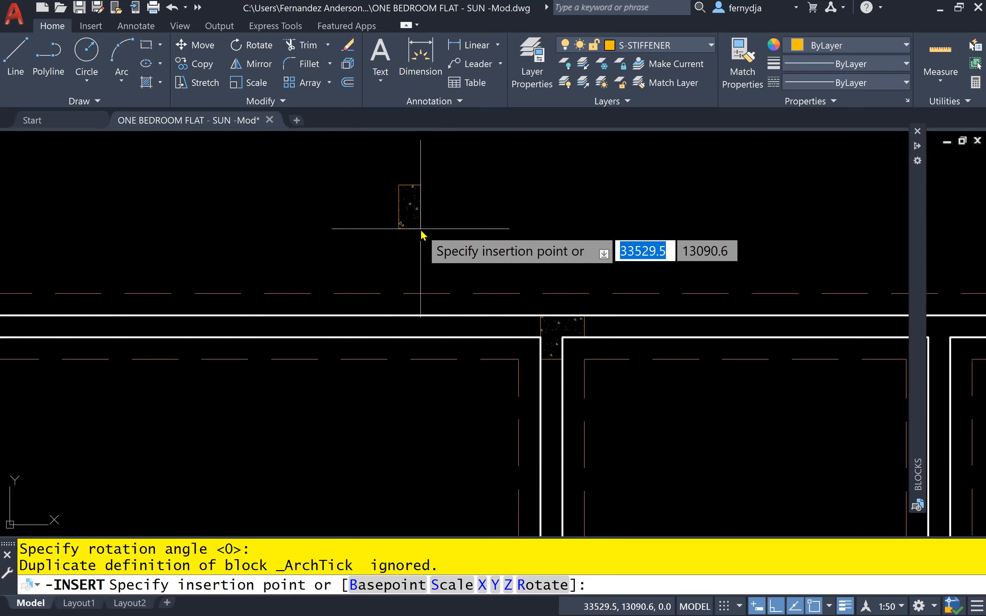
{"action": "type", "text": "R"}
{"action": "key", "text": "Return"}
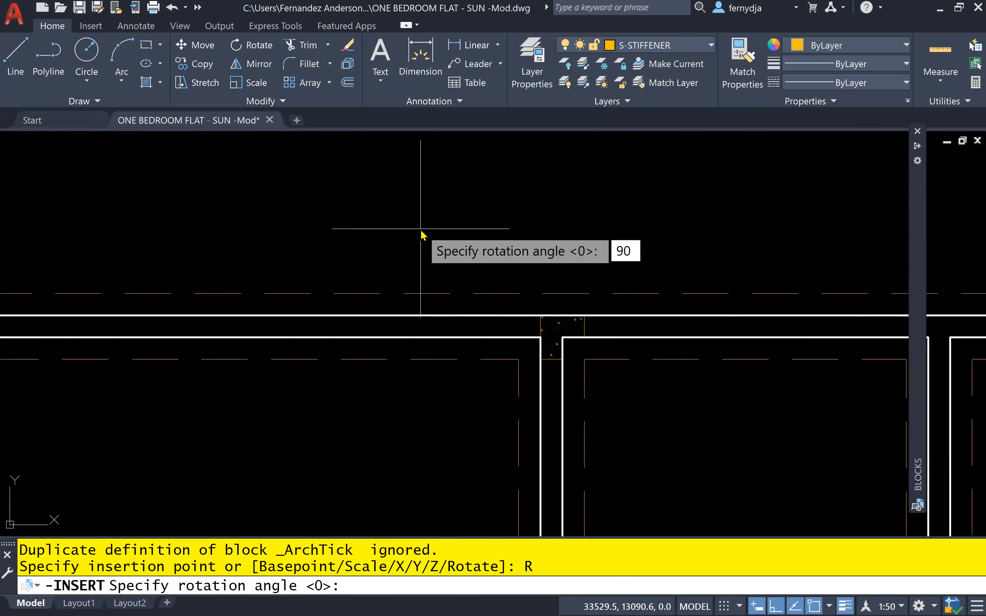
{"action": "type", "text": "90"}
{"action": "key", "text": "Return"}
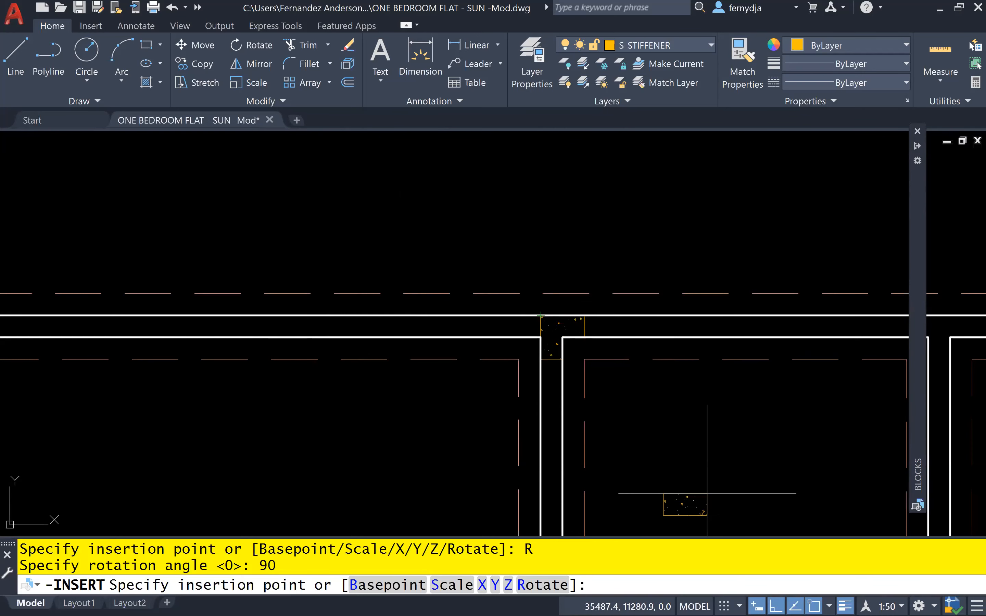
Place the I stiffener in the top exterior wall by tracking 976 units left from the upper-left corner of the small room's upper-left junction stiffener
{"action": "left_click", "coordinate": [829, 606]}
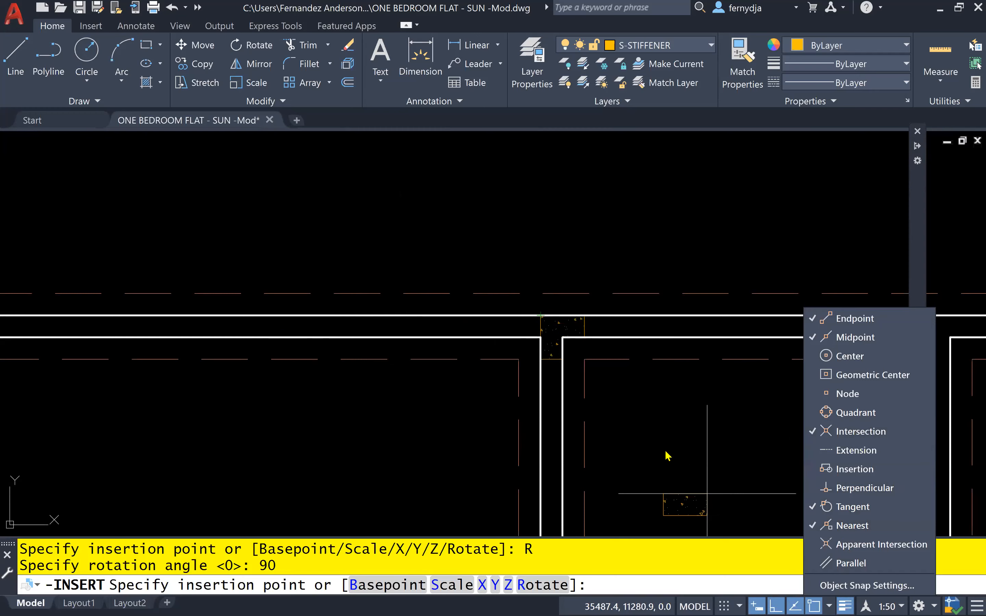
{"action": "left_click", "coordinate": [678, 454]}
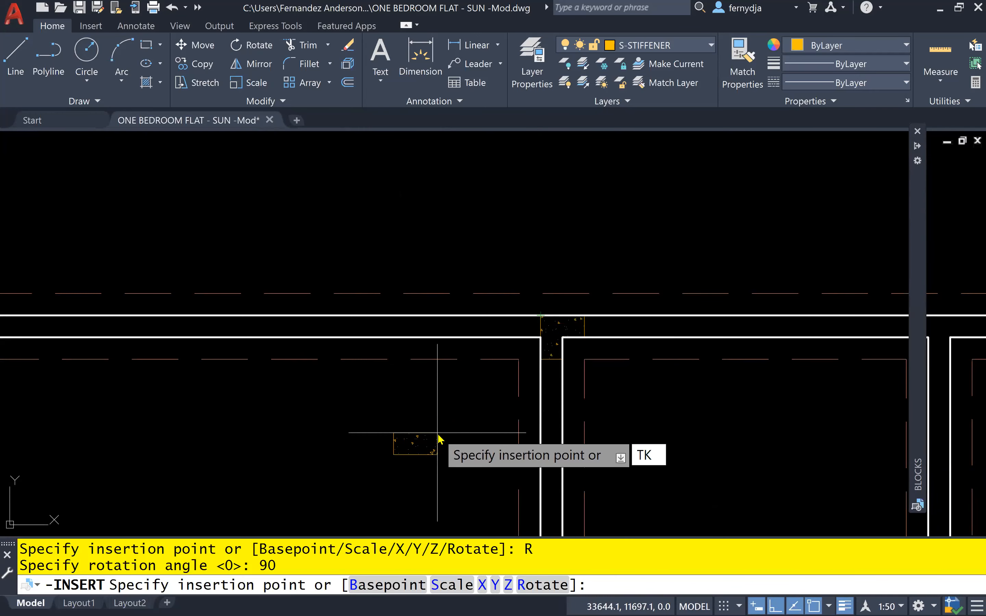
{"action": "type", "text": "TK"}
{"action": "key", "text": "Return"}
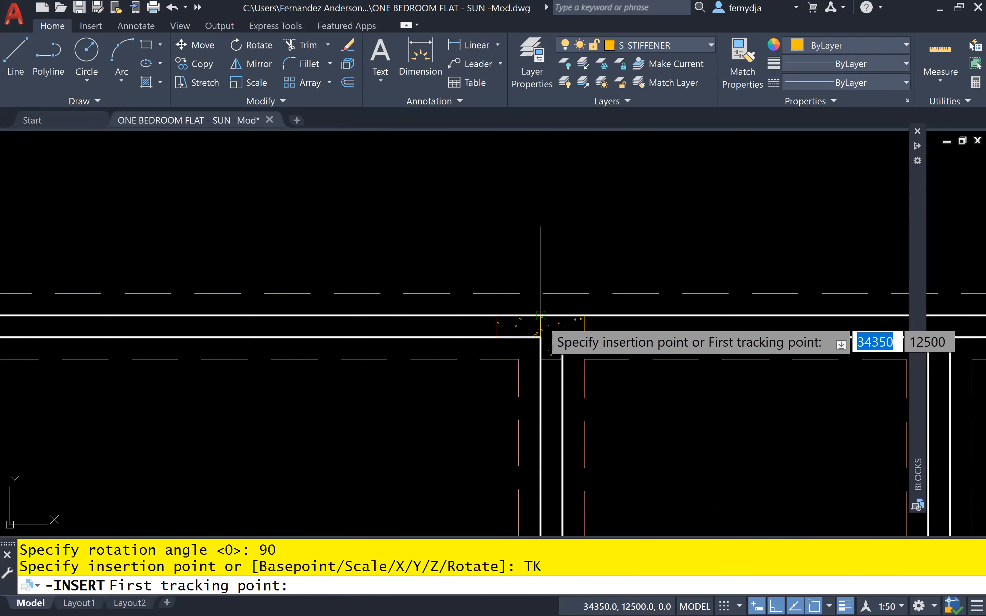
{"action": "left_click", "coordinate": [540, 315]}
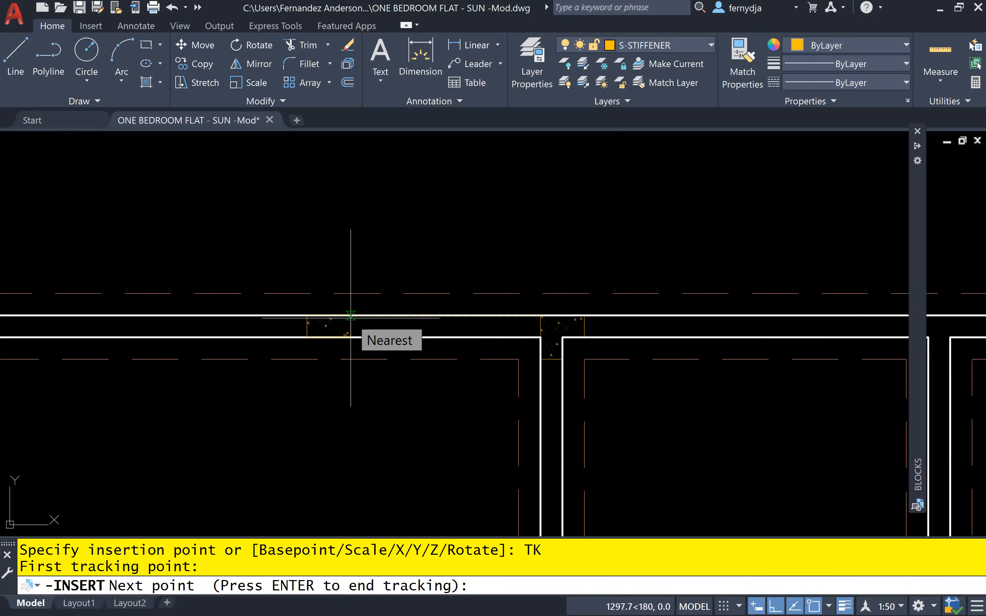
{"action": "type", "text": "976"}
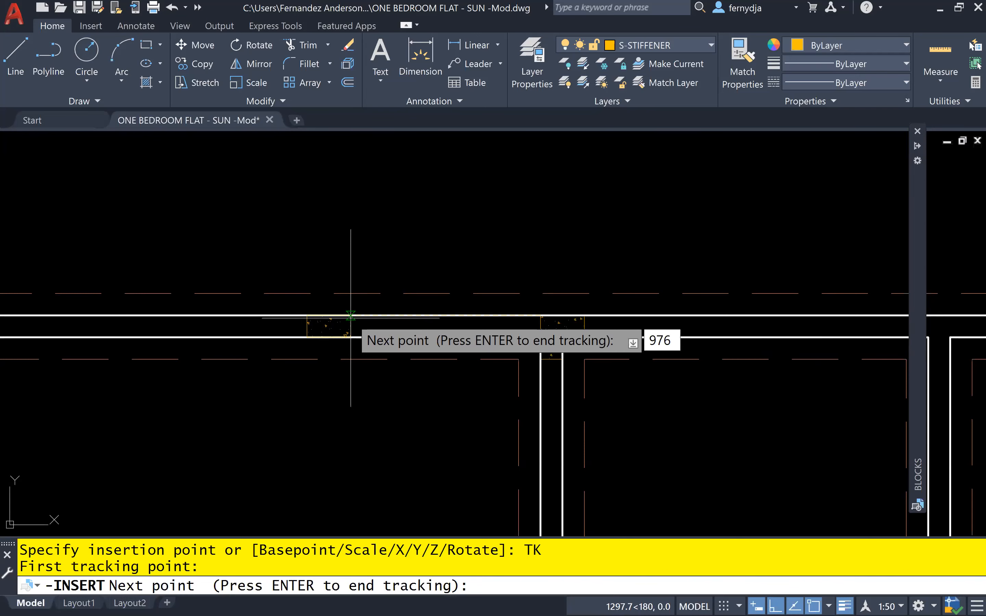
{"action": "key", "text": "Return"}
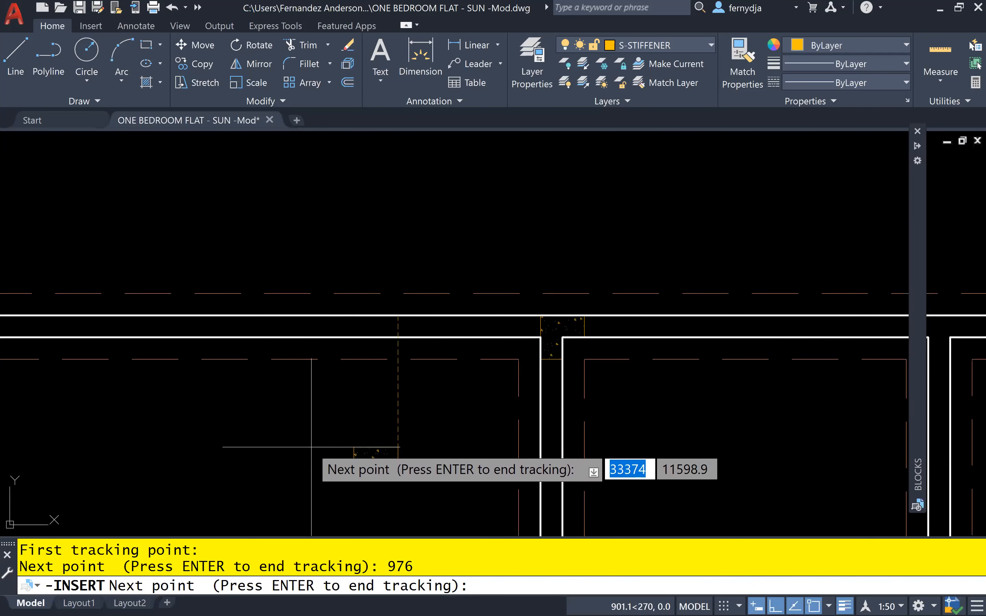
{"action": "key", "text": "Return"}
Examine the entrance door's position near the living room's lower-right corner on the floor plan against the foundation plan
{"action": "scroll", "coordinate": [321, 447], "scroll_direction": "down", "scroll_amount": 1}
{"action": "middle_click_drag", "start_coordinate": [341, 483], "coordinate": [389, 317]}
{"action": "scroll", "coordinate": [356, 422], "scroll_direction": "down", "scroll_amount": 2}
{"action": "middle_click_drag", "start_coordinate": [367, 446], "coordinate": [412, 291]}
{"action": "middle_click_drag", "start_coordinate": [382, 424], "coordinate": [402, 282]}
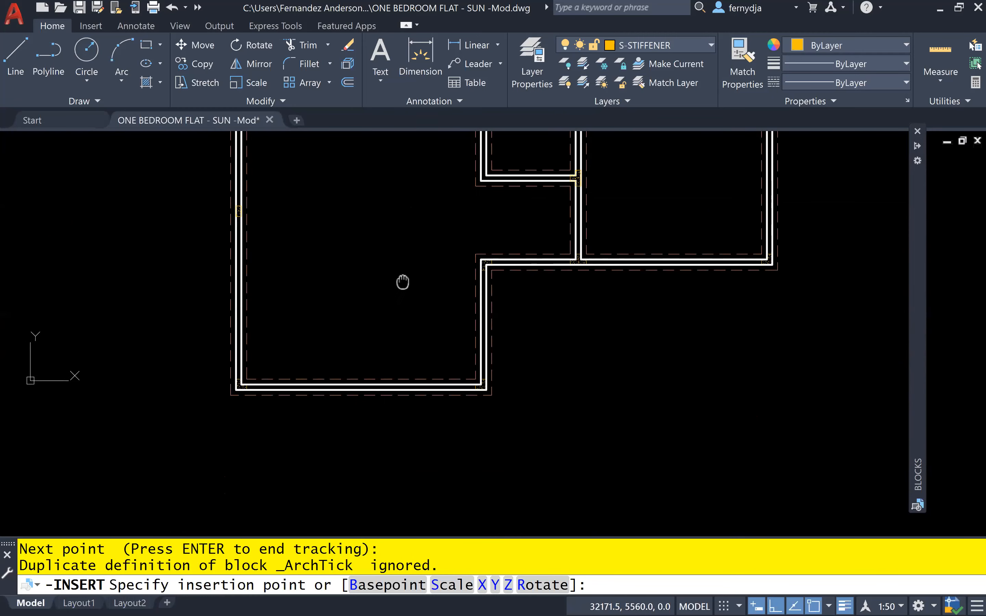
{"action": "scroll", "coordinate": [416, 397], "scroll_direction": "up", "scroll_amount": 3}
{"action": "scroll", "coordinate": [320, 416], "scroll_direction": "down", "scroll_amount": 4}
{"action": "scroll", "coordinate": [319, 420], "scroll_direction": "down", "scroll_amount": 2}
{"action": "middle_click_drag", "start_coordinate": [266, 434], "coordinate": [488, 403]}
{"action": "scroll", "coordinate": [342, 386], "scroll_direction": "up", "scroll_amount": 7}
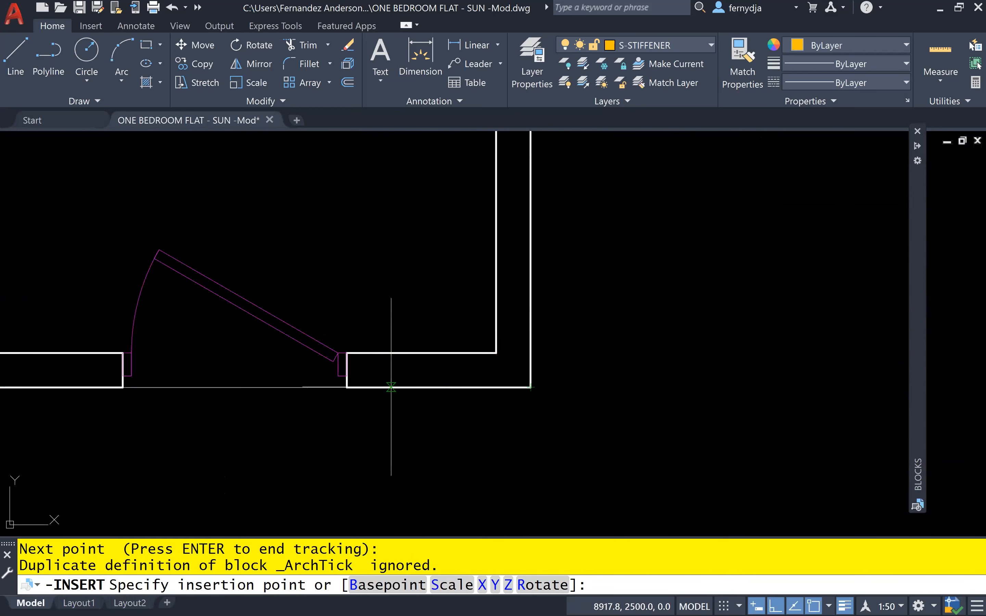
{"action": "middle_click_drag", "start_coordinate": [345, 404], "coordinate": [574, 401]}
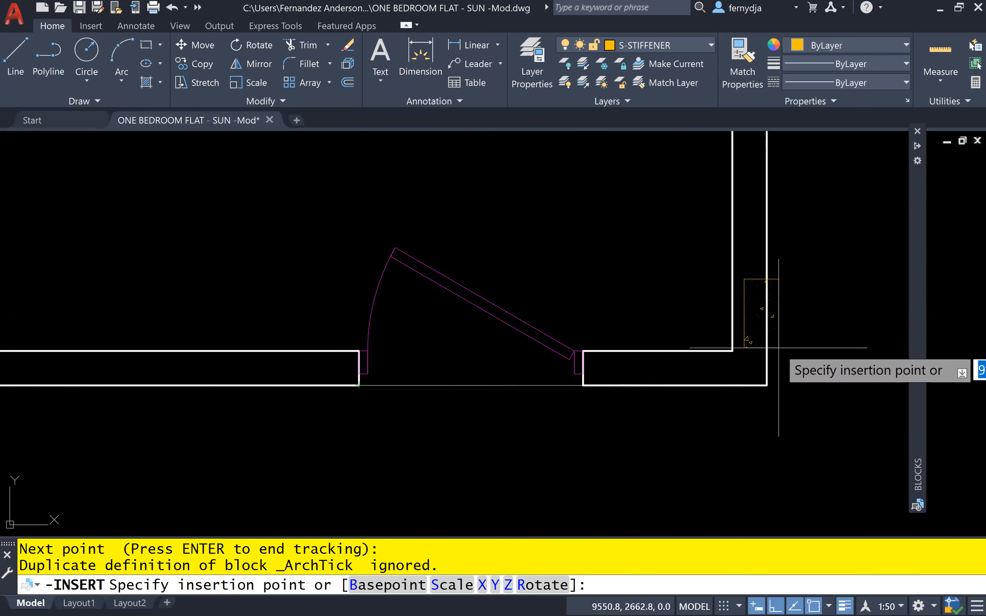
{"action": "scroll", "coordinate": [627, 352], "scroll_direction": "down", "scroll_amount": 8}
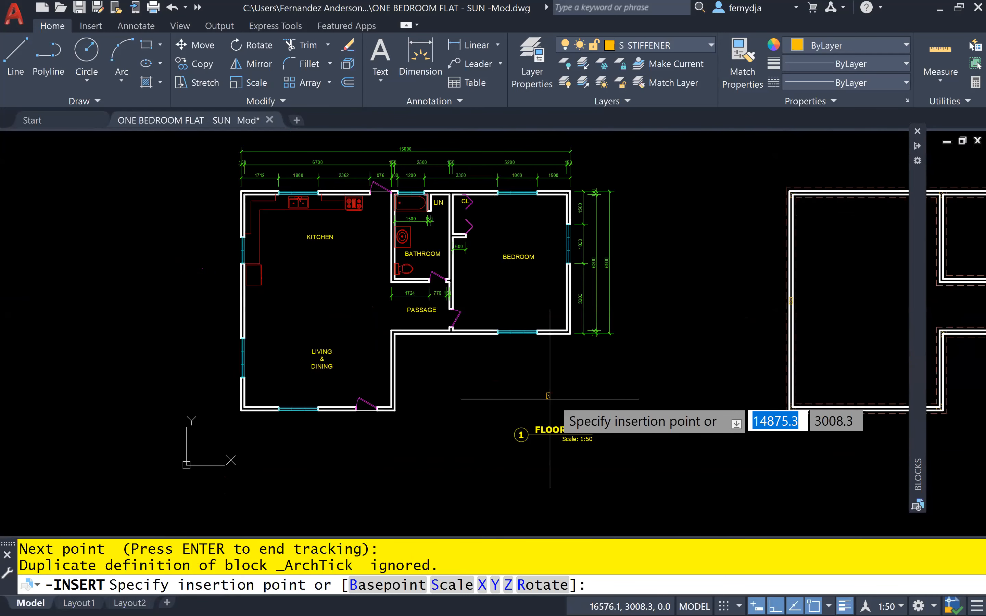
{"action": "middle_click_drag", "start_coordinate": [550, 398], "coordinate": [234, 419]}
{"action": "scroll", "coordinate": [692, 345], "scroll_direction": "up", "scroll_amount": 7}
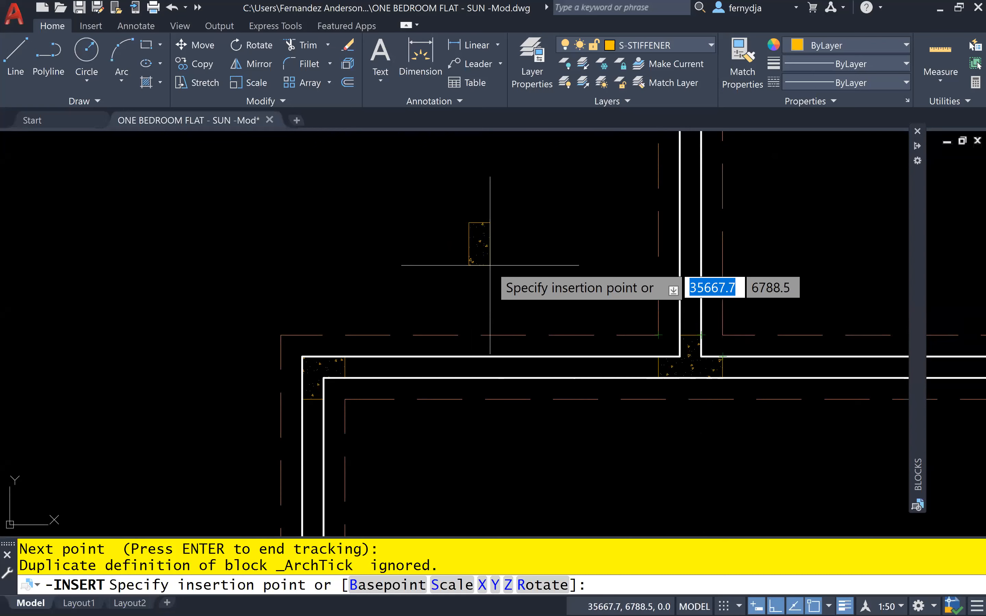
Set a 90° rotation for the next I stiffener going on the large room's bottom exterior wall
{"action": "scroll", "coordinate": [471, 284], "scroll_direction": "down", "scroll_amount": 2}
{"action": "middle_click_drag", "start_coordinate": [455, 370], "coordinate": [525, 207]}
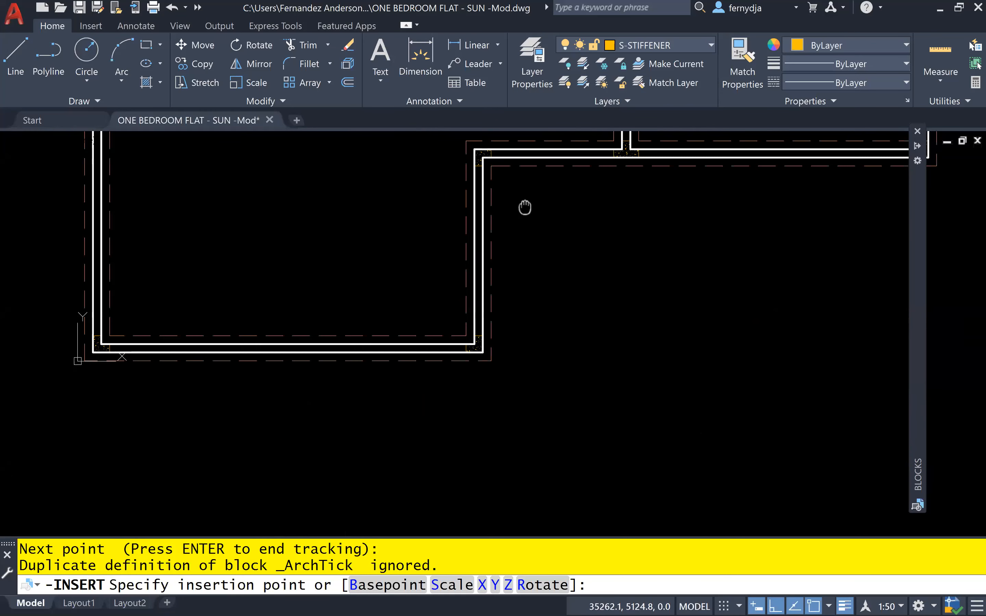
{"action": "scroll", "coordinate": [454, 347], "scroll_direction": "up", "scroll_amount": 5}
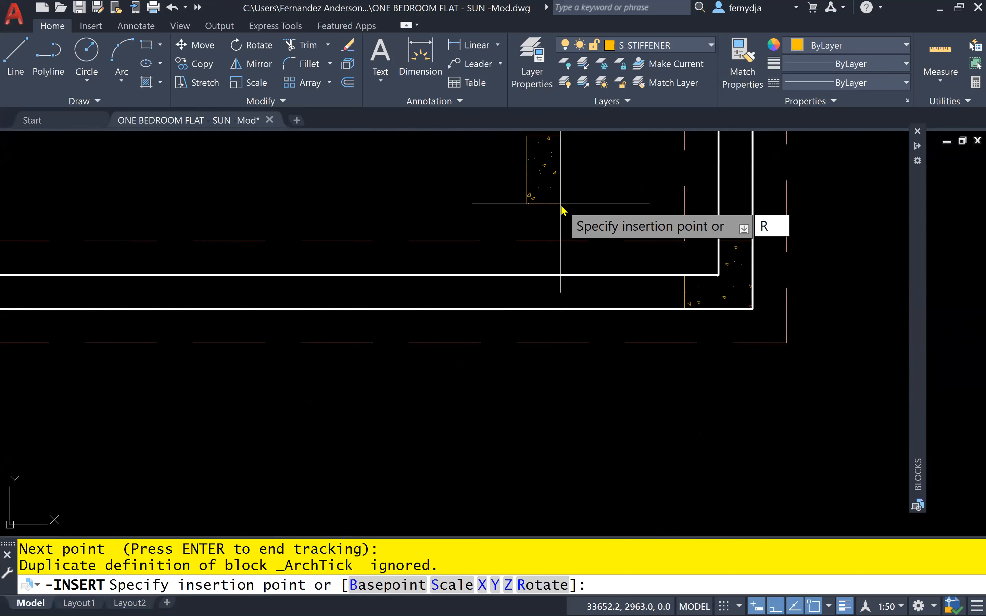
{"action": "key", "text": "Return"}
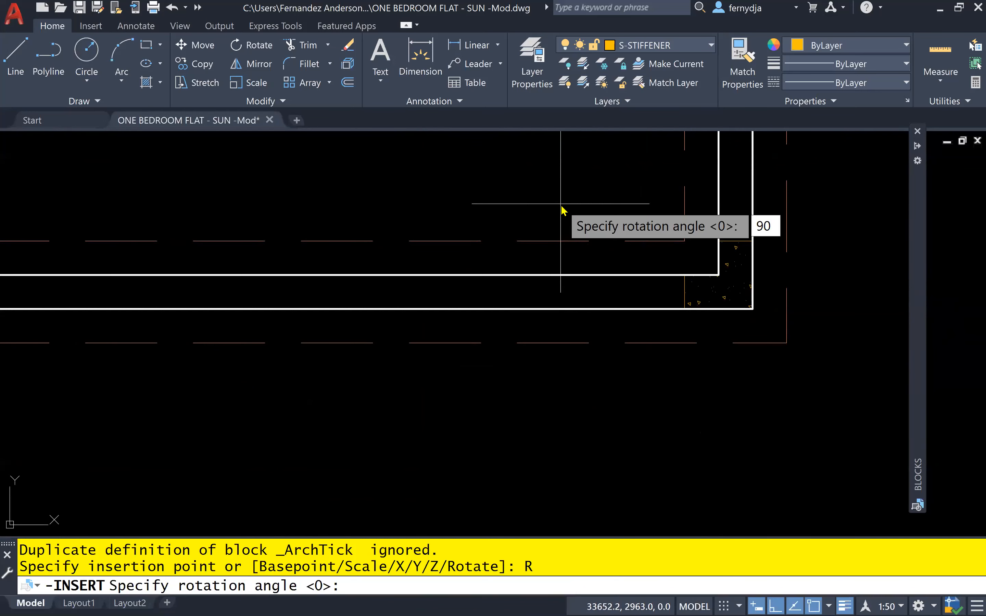
{"action": "key", "text": "Return"}
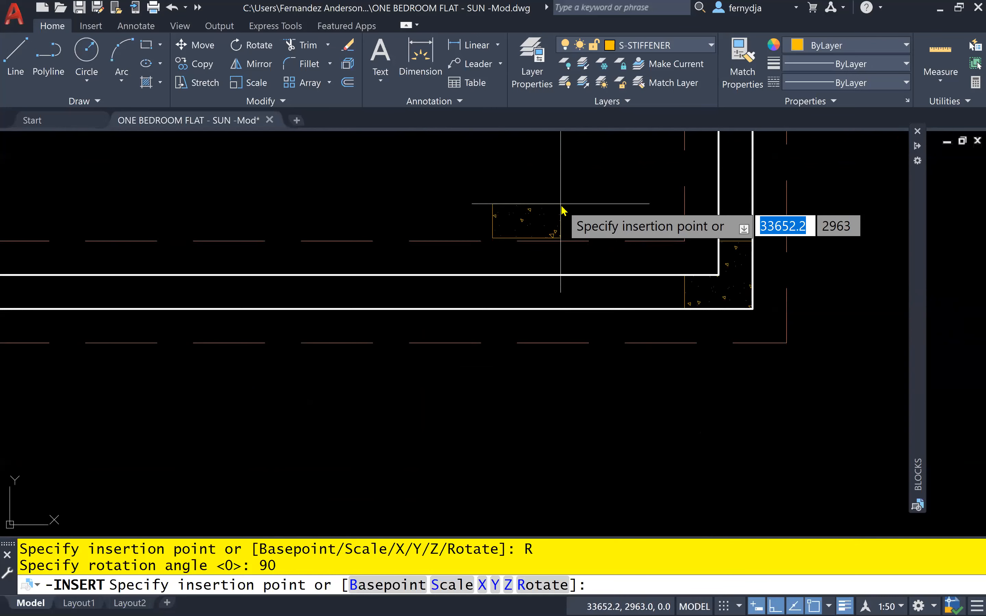
Place the I stiffener in the bottom wall by tracking 1476 units left from the lower-right L stiffener's upper-left corner, and end the insertion
{"action": "key", "text": "Return"}
{"action": "scroll", "coordinate": [561, 204], "scroll_direction": "down", "scroll_amount": 5}
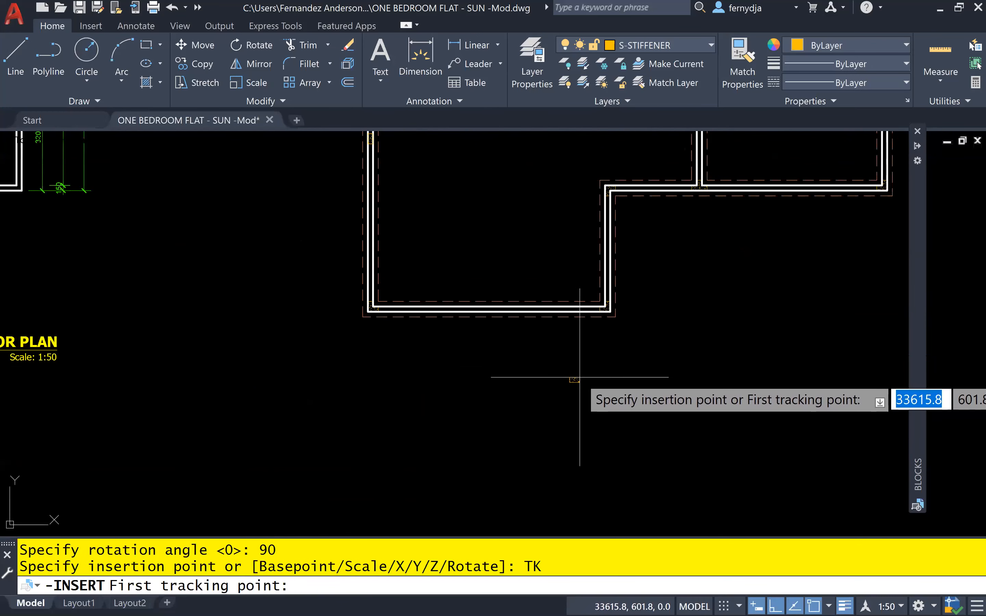
{"action": "scroll", "coordinate": [579, 372], "scroll_direction": "up", "scroll_amount": 6}
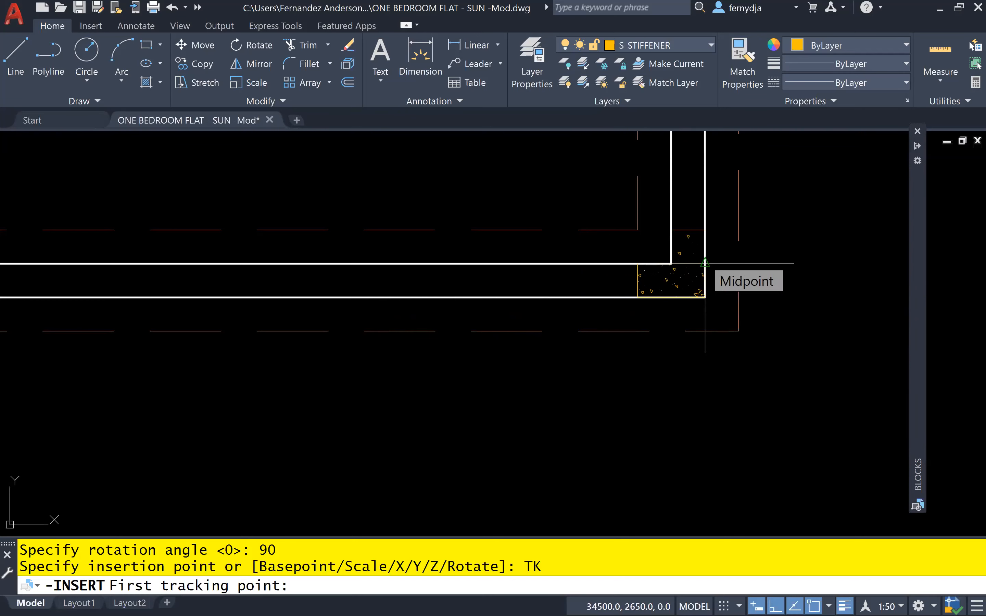
{"action": "left_click", "coordinate": [636, 263]}
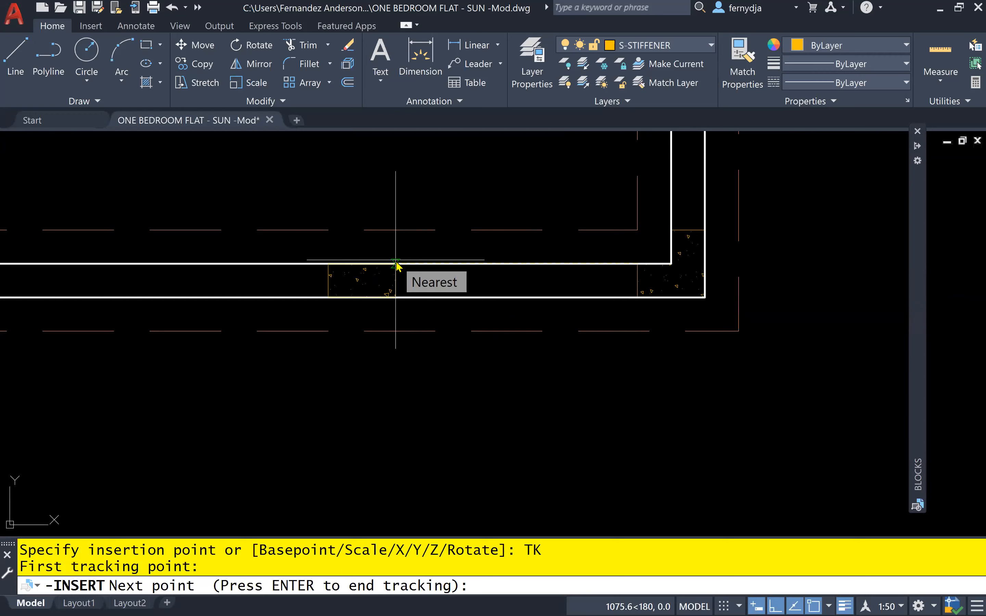
{"action": "type", "text": "1476"}
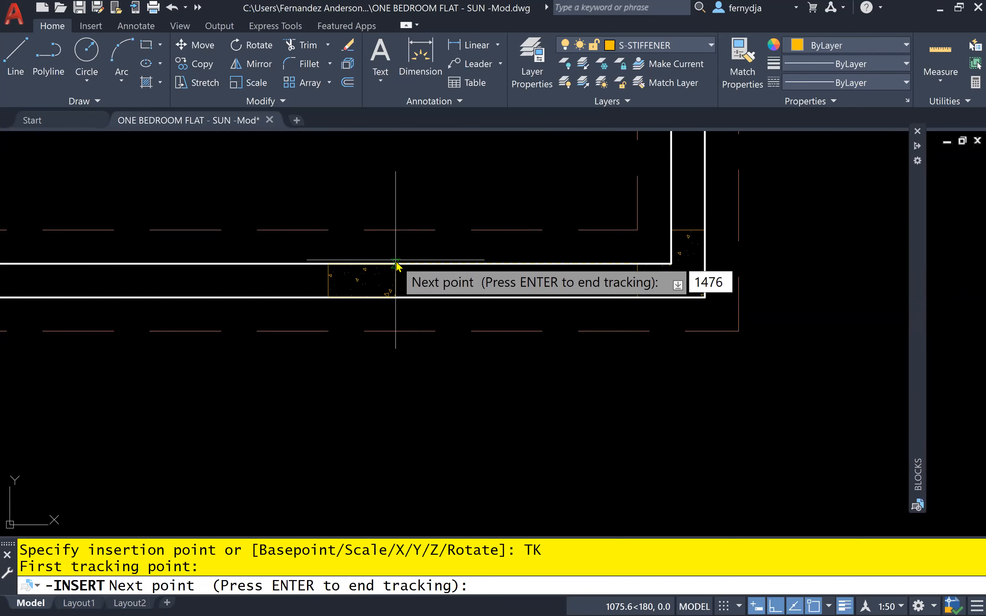
{"action": "key", "text": "Return"}
{"action": "scroll", "coordinate": [395, 261], "scroll_direction": "down", "scroll_amount": 6}
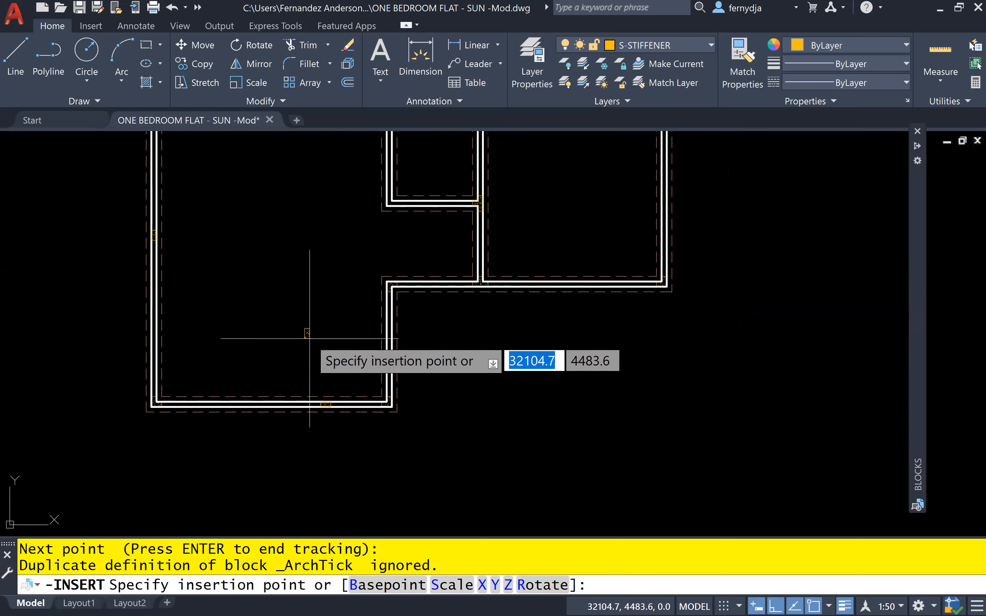
{"action": "left_click", "coordinate": [310, 338]}
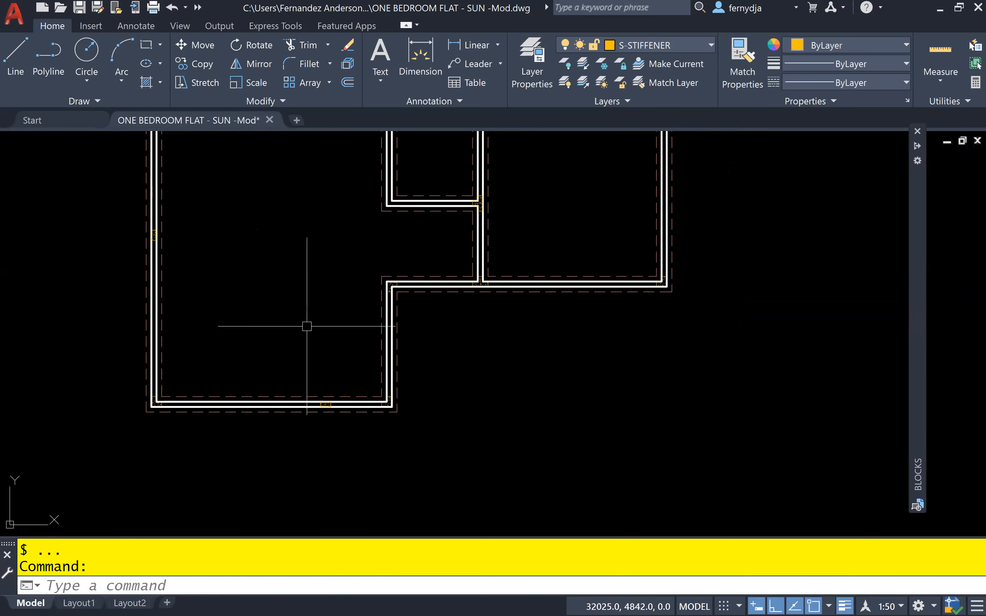
Review the stiffeners around the small room's wall junctions and the top wall for missing or remaining positions
{"action": "scroll", "coordinate": [311, 334], "scroll_direction": "down", "scroll_amount": 3}
{"action": "scroll", "coordinate": [314, 350], "scroll_direction": "up", "scroll_amount": 5}
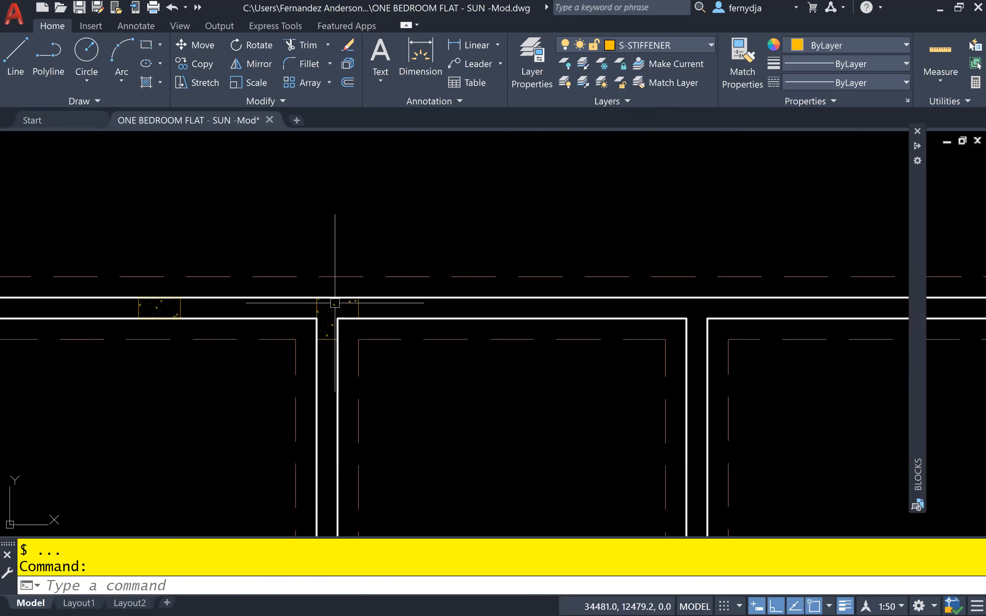
{"action": "scroll", "coordinate": [352, 335], "scroll_direction": "down", "scroll_amount": 2}
{"action": "middle_click_drag", "start_coordinate": [373, 392], "coordinate": [358, 282]}
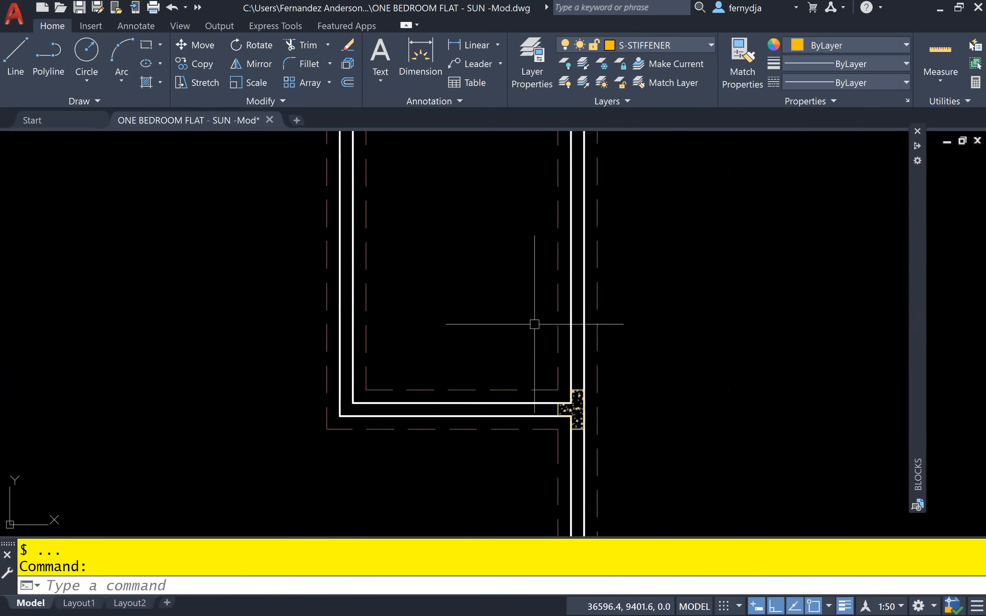
{"action": "scroll", "coordinate": [525, 326], "scroll_direction": "down", "scroll_amount": 4}
{"action": "scroll", "coordinate": [550, 332], "scroll_direction": "up", "scroll_amount": 6}
{"action": "scroll", "coordinate": [529, 323], "scroll_direction": "up", "scroll_amount": 2}
{"action": "scroll", "coordinate": [547, 351], "scroll_direction": "down", "scroll_amount": 5}
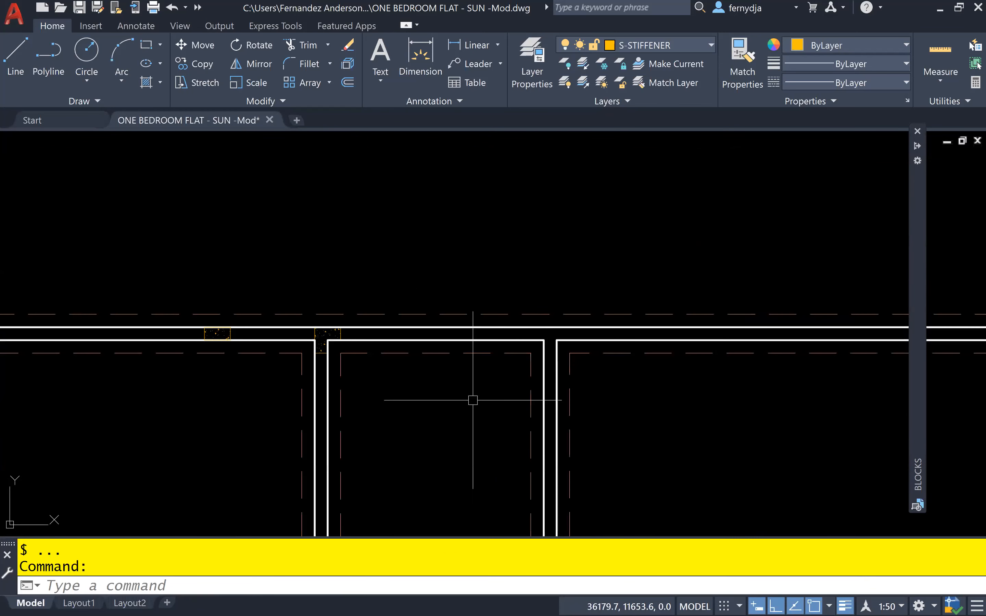
{"action": "mouse_move", "coordinate": [414, 416]}
{"action": "middle_mouse_down"}
{"action": "mouse_move", "coordinate": [505, 318]}
{"action": "mouse_move", "coordinate": [537, 246]}
{"action": "mouse_move", "coordinate": [598, 337]}
{"action": "middle_mouse_up"}
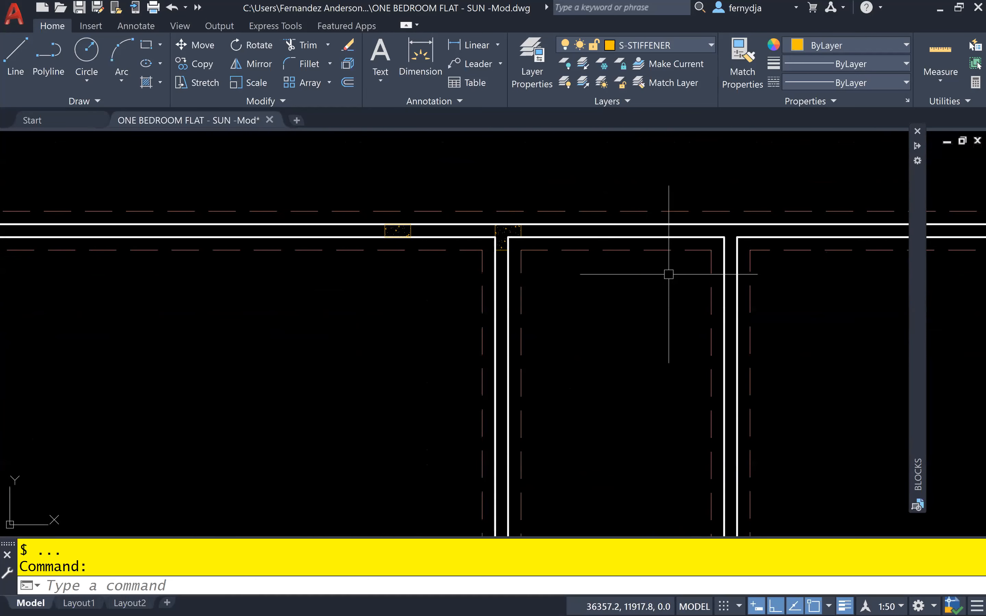
{"action": "middle_click_drag", "start_coordinate": [680, 346], "coordinate": [678, 172]}
{"action": "scroll", "coordinate": [678, 172], "scroll_direction": "down", "scroll_amount": 2}
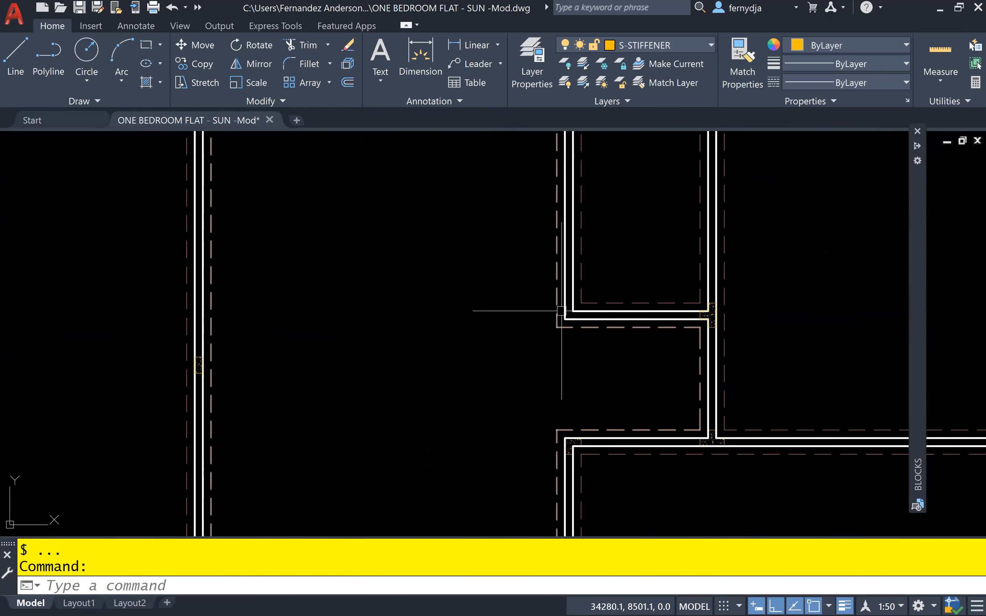
{"action": "middle_click_drag", "start_coordinate": [605, 292], "coordinate": [612, 418]}
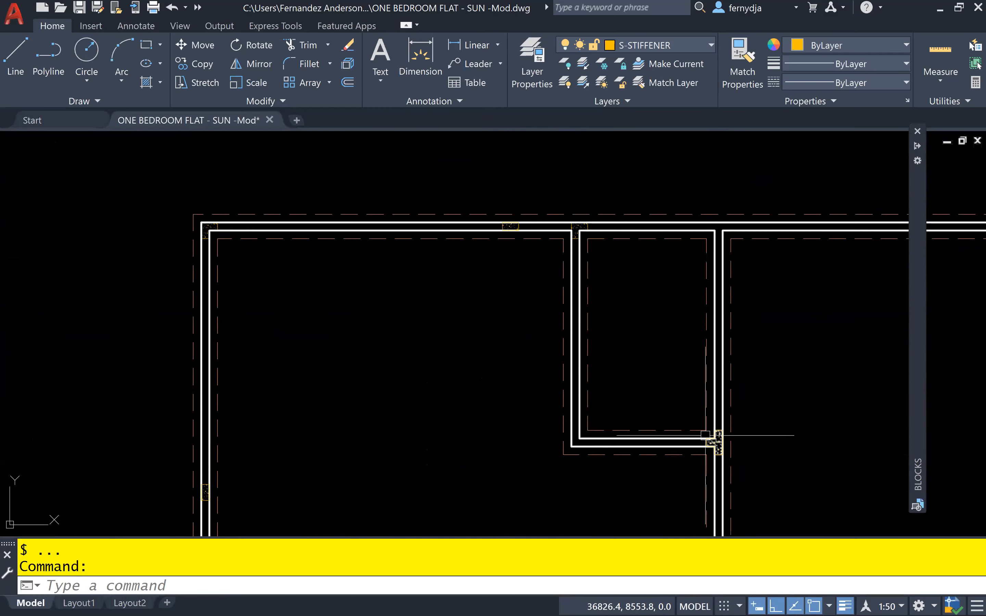
{"action": "scroll", "coordinate": [717, 444], "scroll_direction": "up", "scroll_amount": 5}
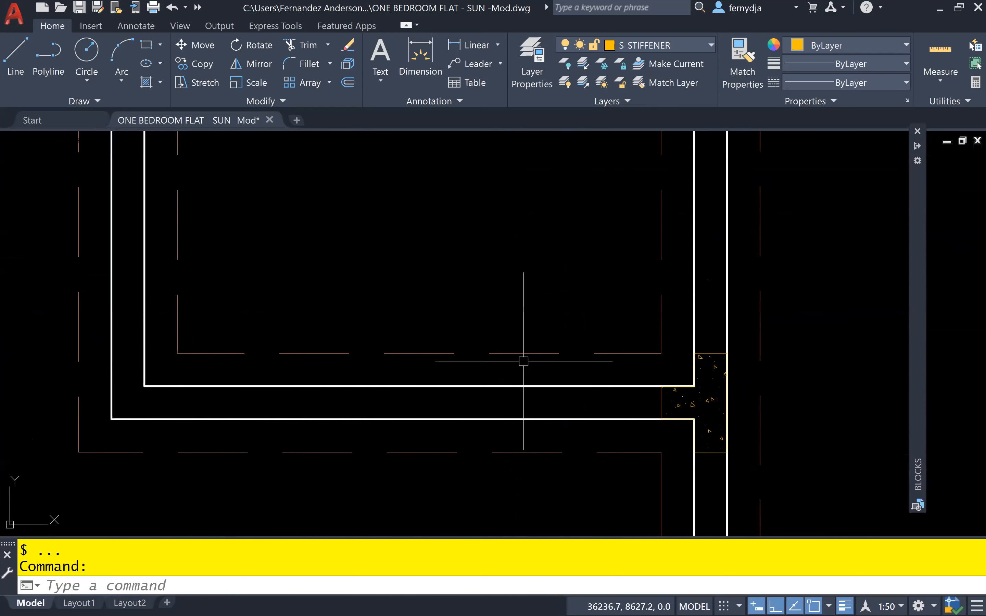
{"action": "scroll", "coordinate": [414, 284], "scroll_direction": "down", "scroll_amount": 4}
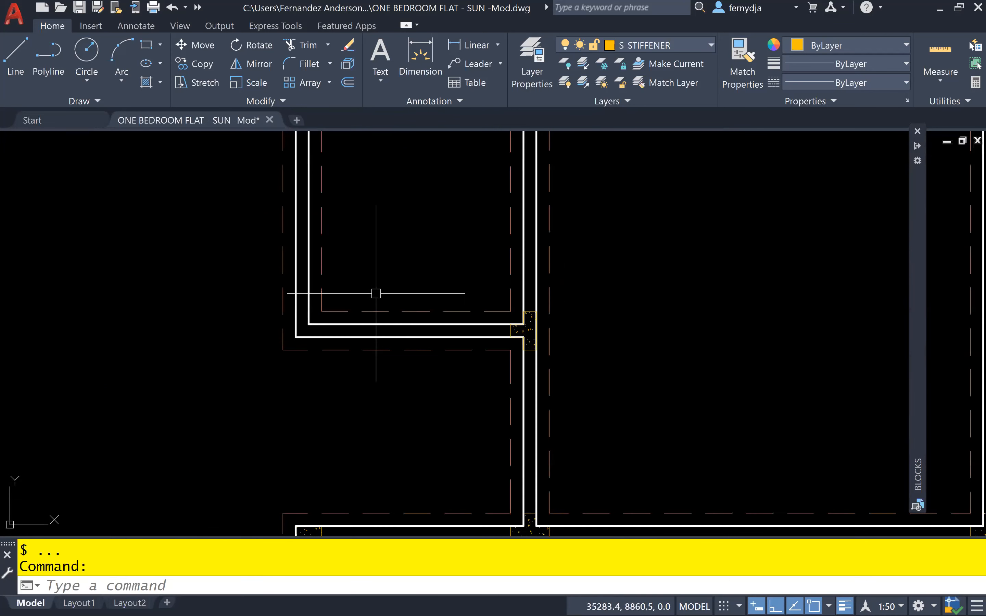
{"action": "scroll", "coordinate": [369, 295], "scroll_direction": "down", "scroll_amount": 4}
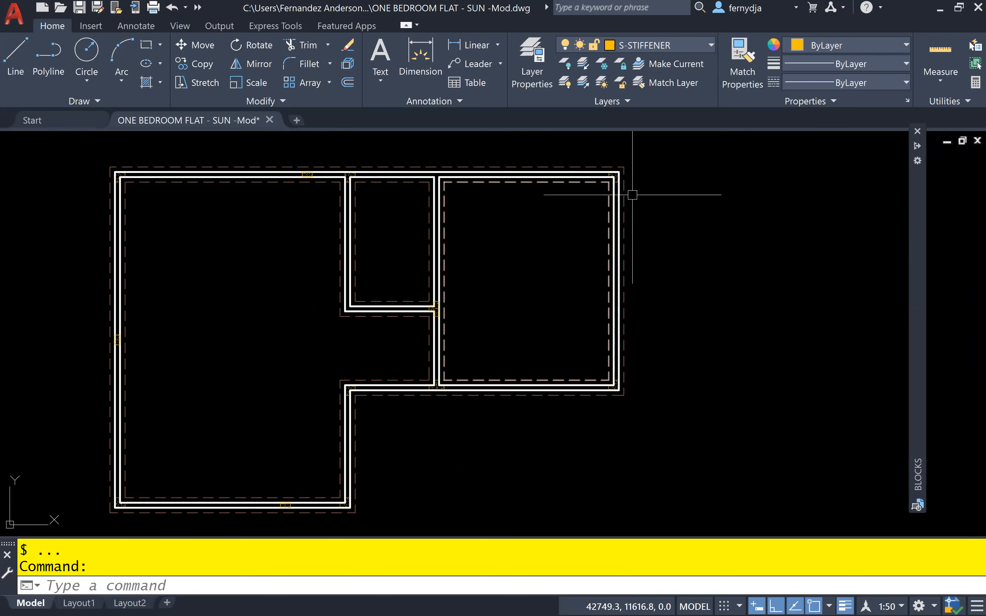
Make A-TEXT the current layer
{"action": "left_click", "coordinate": [695, 44]}
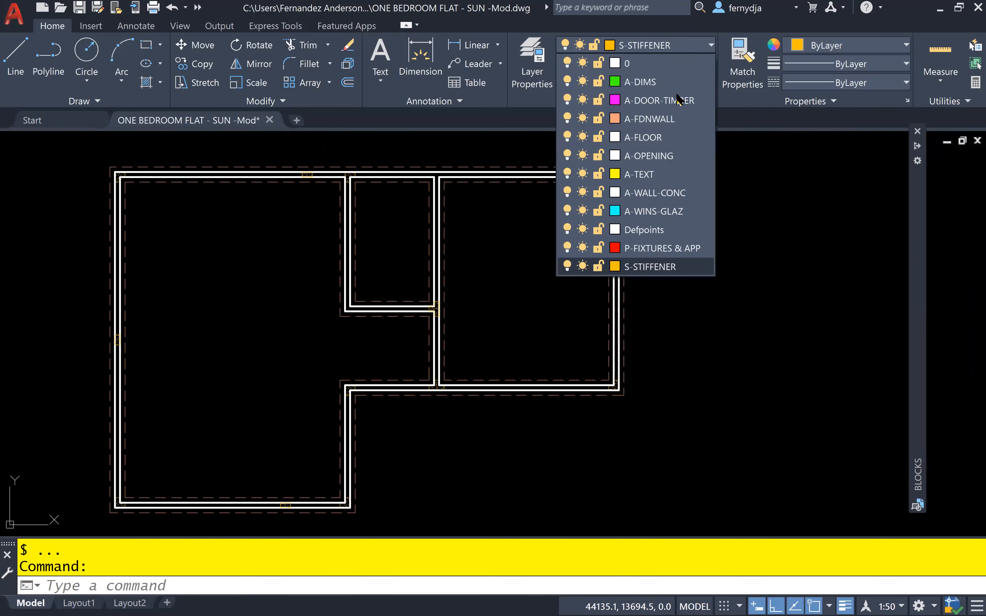
{"action": "left_click", "coordinate": [660, 176]}
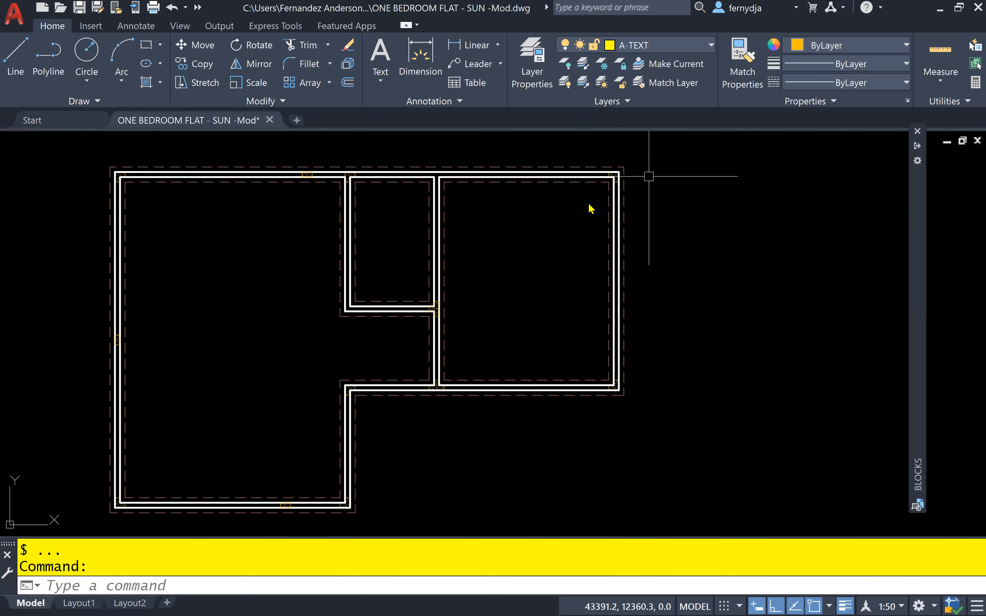
Copy the KITCHEN, LIVING & DINING, BATHROOM, BEDROOM, PASSAGE labels and the FLOOR PLAN title onto the foundation plan, matching the living room's lower-right outer corners
{"action": "scroll", "coordinate": [408, 275], "scroll_direction": "down", "scroll_amount": 6}
{"action": "scroll", "coordinate": [321, 272], "scroll_direction": "up", "scroll_amount": 6}
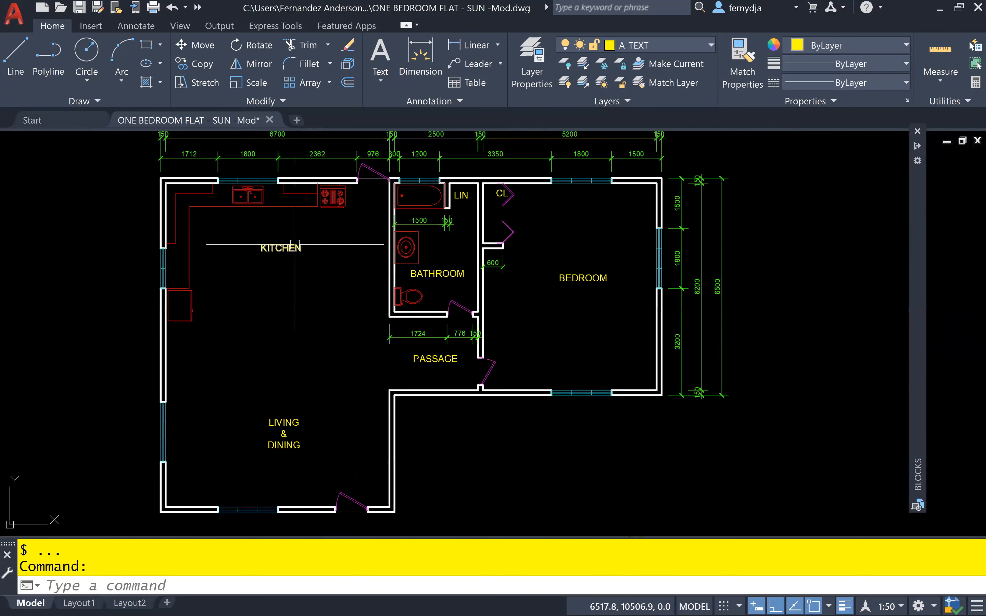
{"action": "left_click", "coordinate": [295, 244]}
{"action": "left_click", "coordinate": [283, 421]}
{"action": "left_click", "coordinate": [427, 279]}
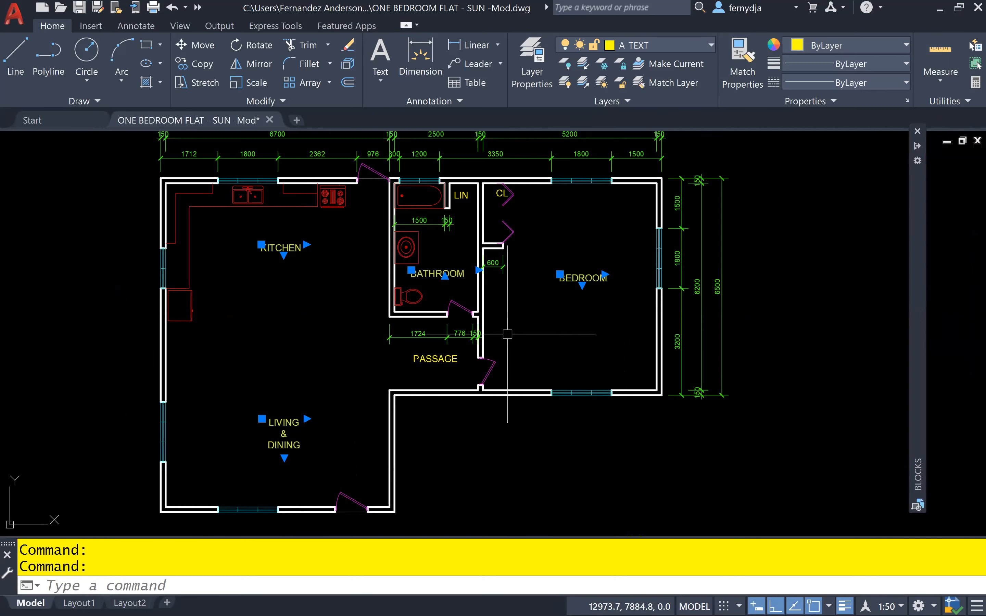
{"action": "left_click", "coordinate": [434, 358]}
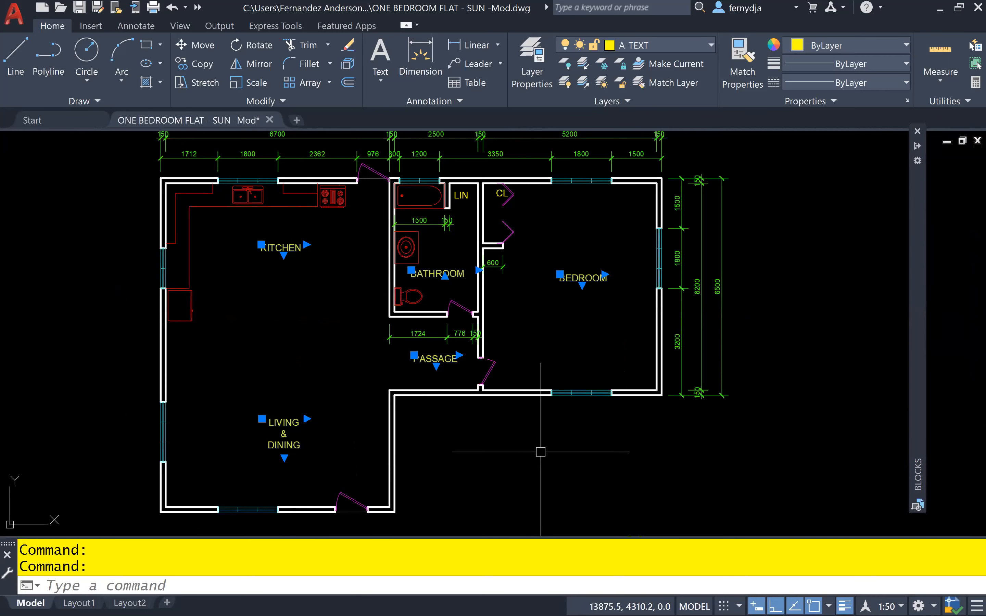
{"action": "middle_click_drag", "start_coordinate": [539, 451], "coordinate": [517, 323]}
{"action": "left_click", "coordinate": [619, 412]}
{"action": "scroll", "coordinate": [546, 340], "scroll_direction": "down", "scroll_amount": 4}
{"action": "scroll", "coordinate": [471, 388], "scroll_direction": "up", "scroll_amount": 4}
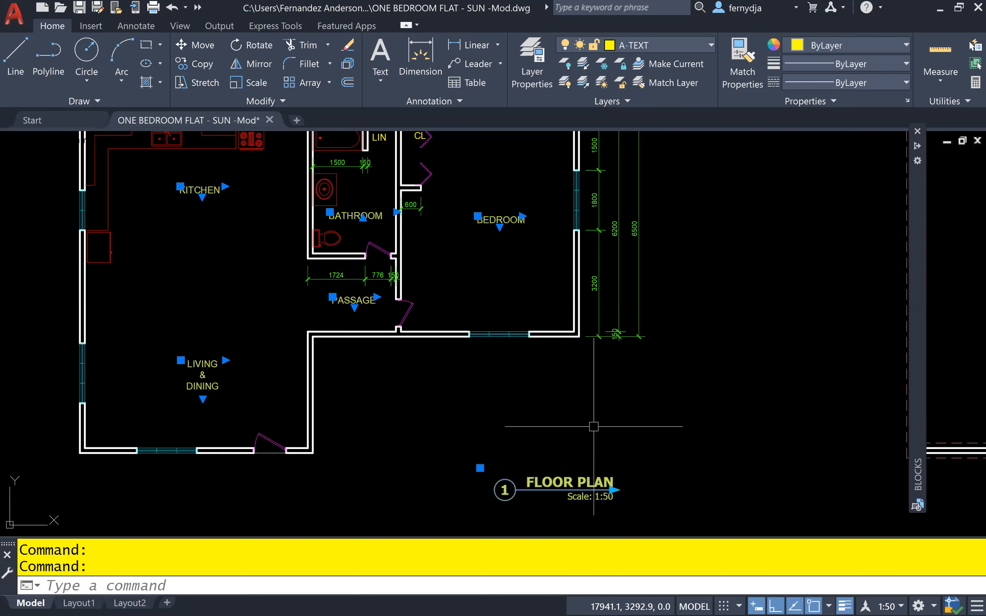
{"action": "type", "text": "CO"}
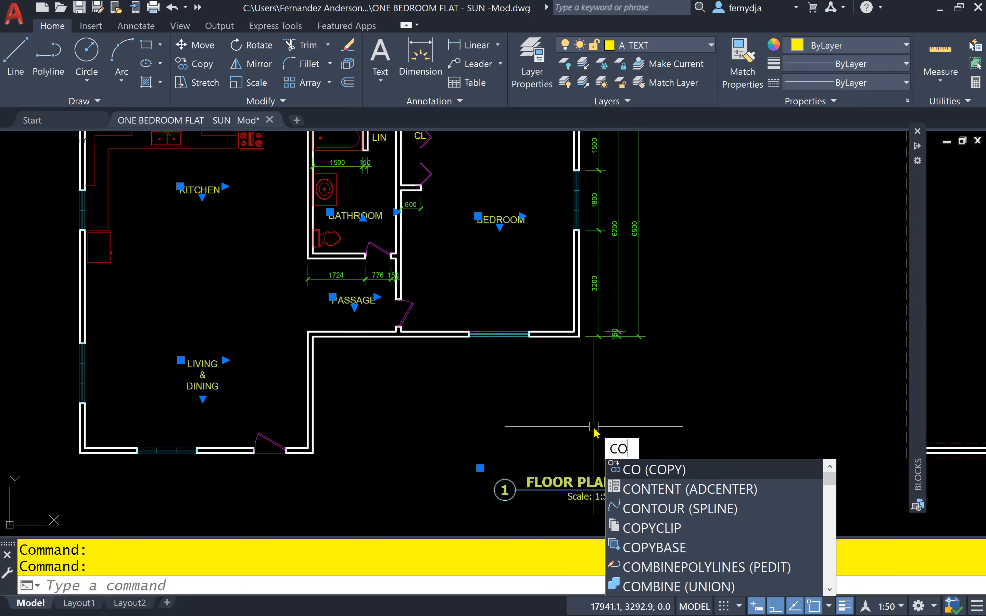
{"action": "key", "text": "Return"}
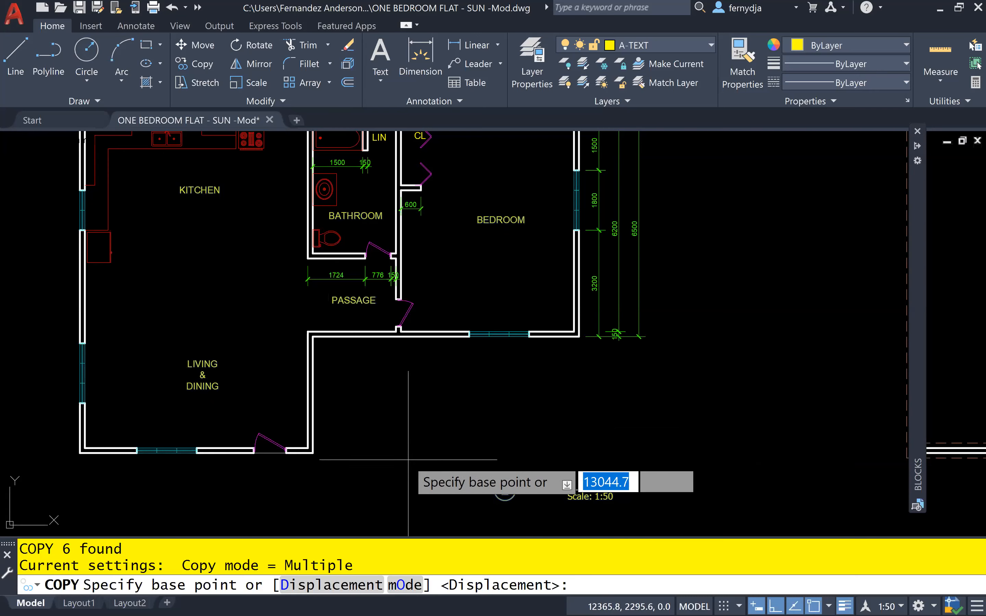
{"action": "left_click", "coordinate": [313, 452]}
{"action": "scroll", "coordinate": [581, 469], "scroll_direction": "down", "scroll_amount": 5}
{"action": "middle_click_drag", "start_coordinate": [619, 464], "coordinate": [519, 467]}
{"action": "scroll", "coordinate": [591, 454], "scroll_direction": "up", "scroll_amount": 10}
{"action": "middle_click_drag", "start_coordinate": [599, 452], "coordinate": [484, 452]}
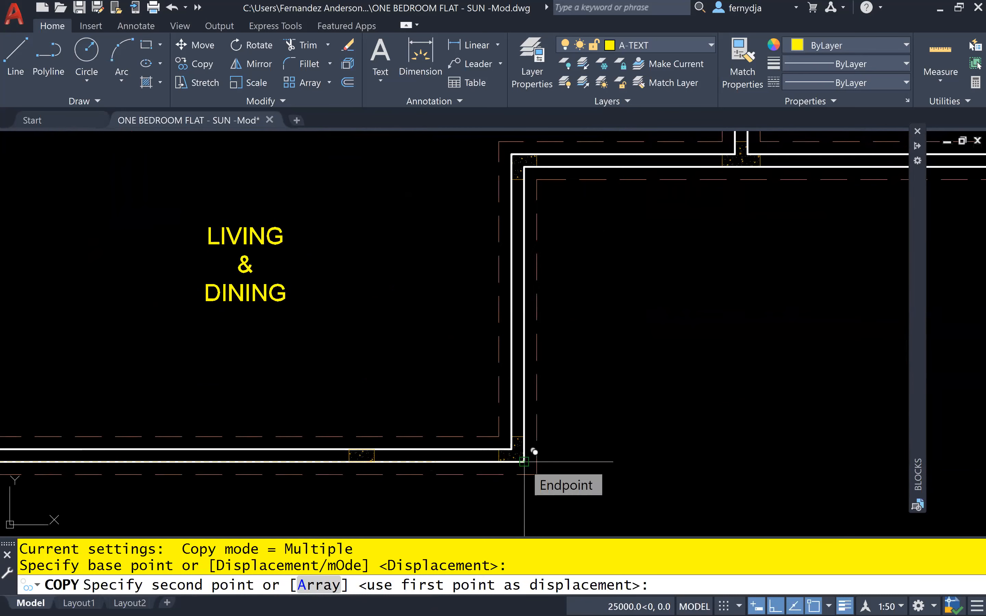
{"action": "left_click", "coordinate": [533, 452]}
{"action": "scroll", "coordinate": [637, 410], "scroll_direction": "down", "scroll_amount": 3}
{"action": "scroll", "coordinate": [637, 417], "scroll_direction": "down", "scroll_amount": 2}
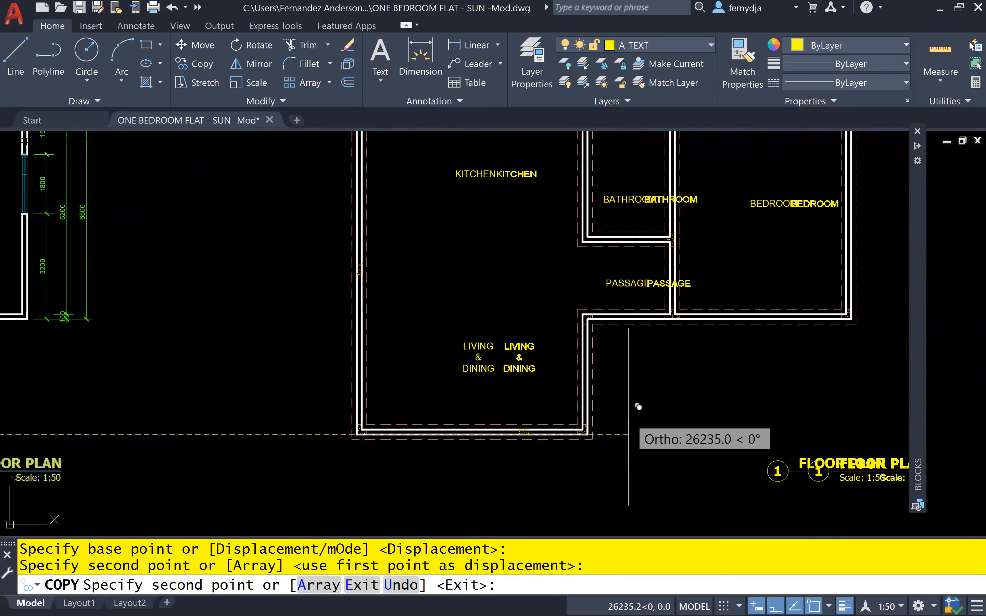
{"action": "key", "text": "Escape"}
Set the copied drawing title's name to FOUNDATION PLAN and its view number to 2
{"action": "middle_click_drag", "start_coordinate": [665, 349], "coordinate": [534, 416]}
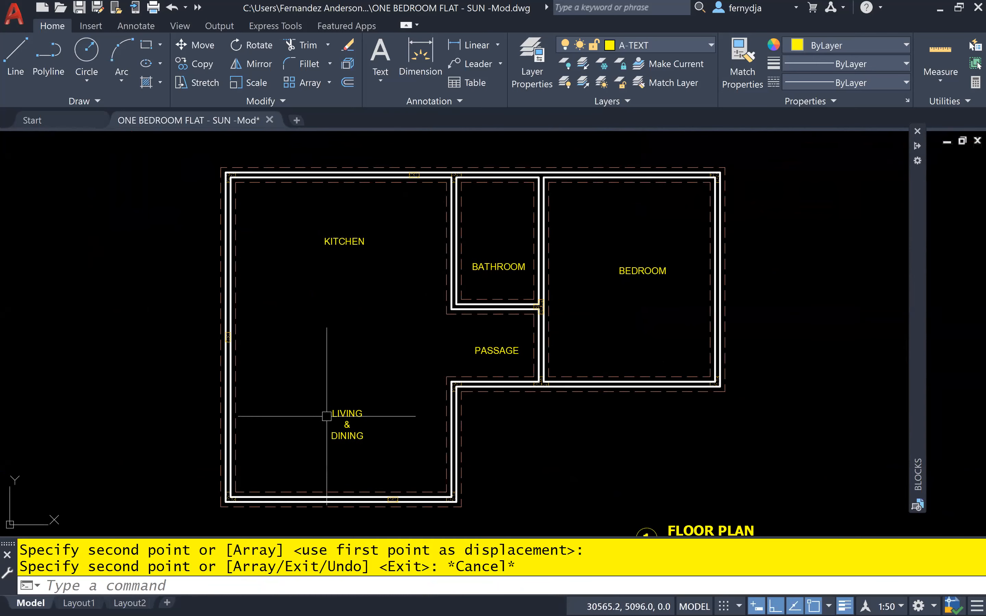
{"action": "mouse_move", "coordinate": [561, 438]}
{"action": "middle_mouse_down"}
{"action": "mouse_move", "coordinate": [570, 354]}
{"action": "mouse_move", "coordinate": [594, 361]}
{"action": "mouse_move", "coordinate": [492, 319]}
{"action": "mouse_move", "coordinate": [509, 322]}
{"action": "middle_mouse_up"}
{"action": "scroll", "coordinate": [581, 353], "scroll_direction": "up", "scroll_amount": 2}
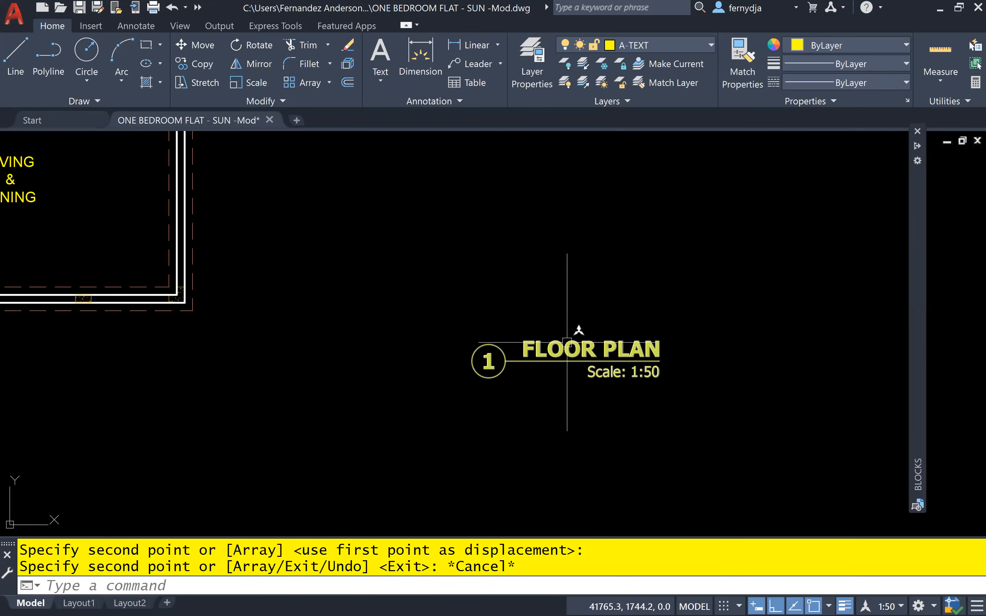
{"action": "double_click", "coordinate": [591, 349]}
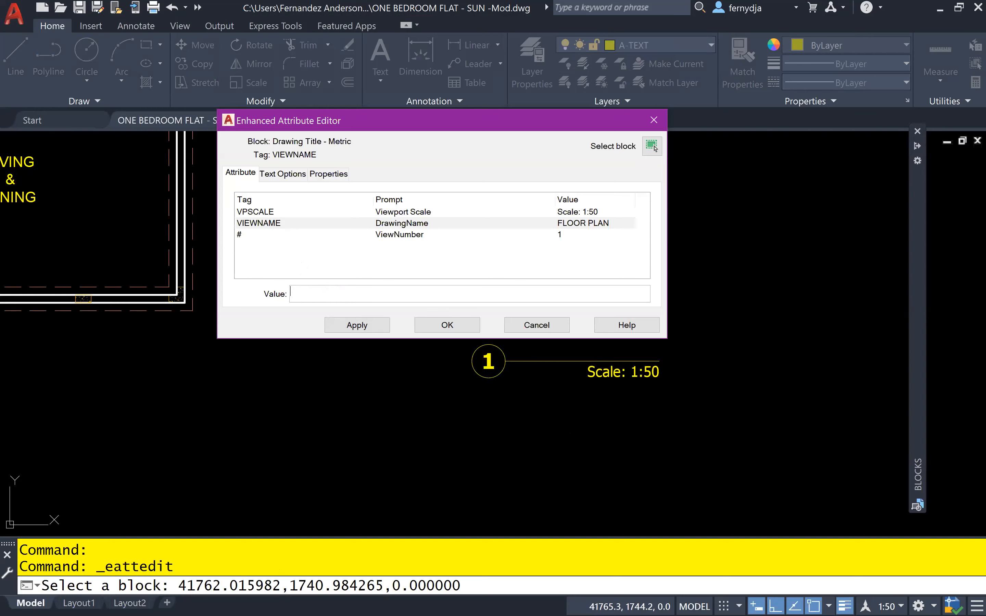
{"action": "type", "text": "ATION PLAN"}
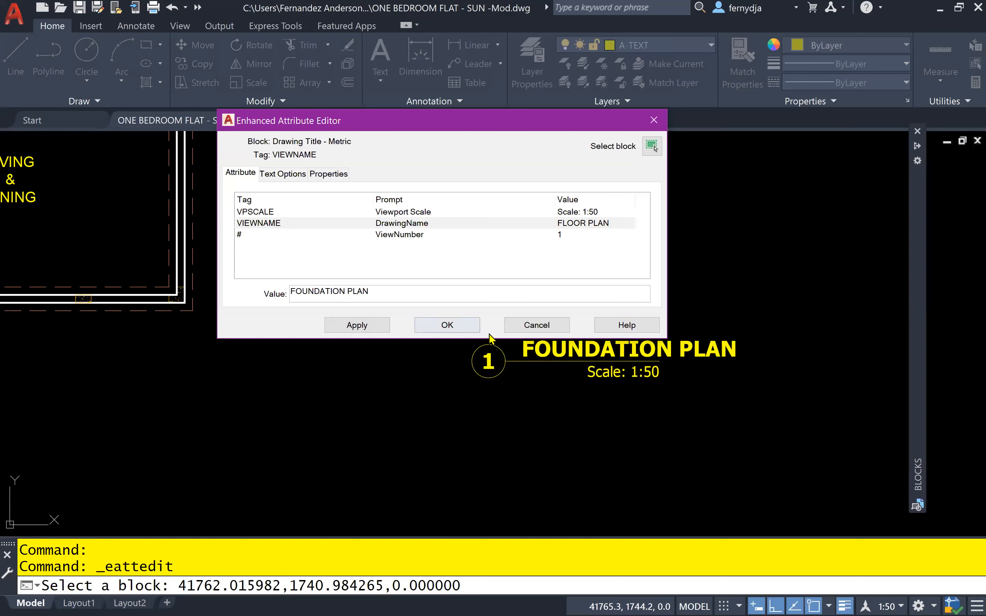
{"action": "left_click", "coordinate": [241, 235]}
{"action": "left_click_drag", "start_coordinate": [314, 296], "coordinate": [252, 295]}
{"action": "type", "text": "2"}
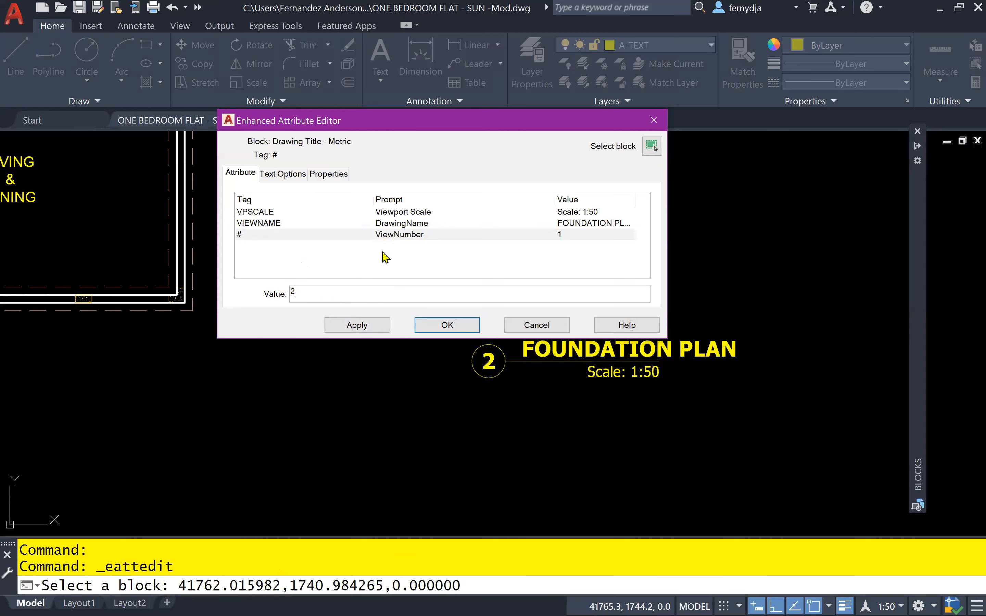
{"action": "left_click", "coordinate": [275, 212]}
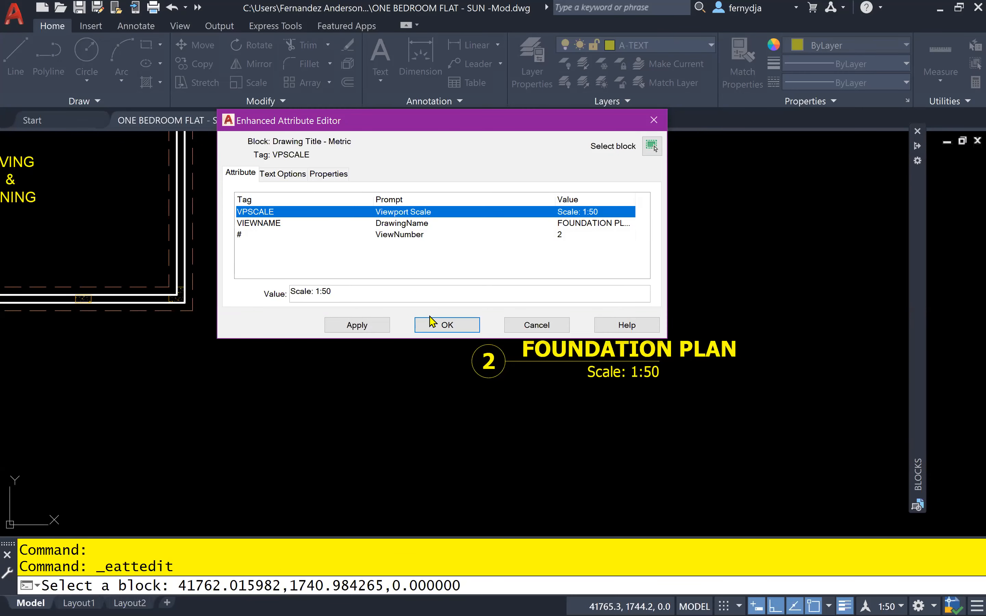
{"action": "left_click", "coordinate": [446, 331]}
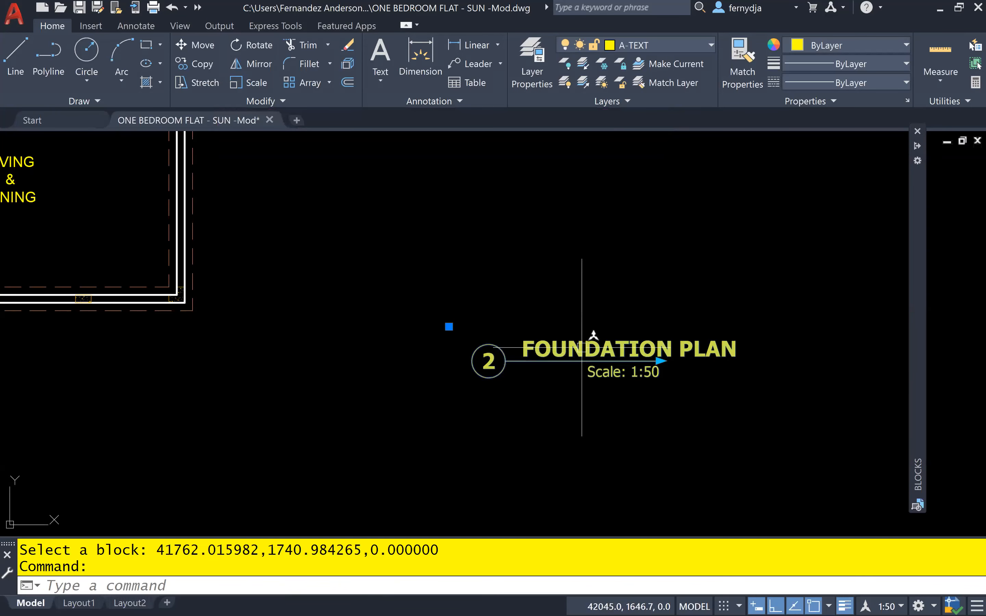
{"action": "key", "text": "Escape"}
{"action": "double_click", "coordinate": [448, 328]}
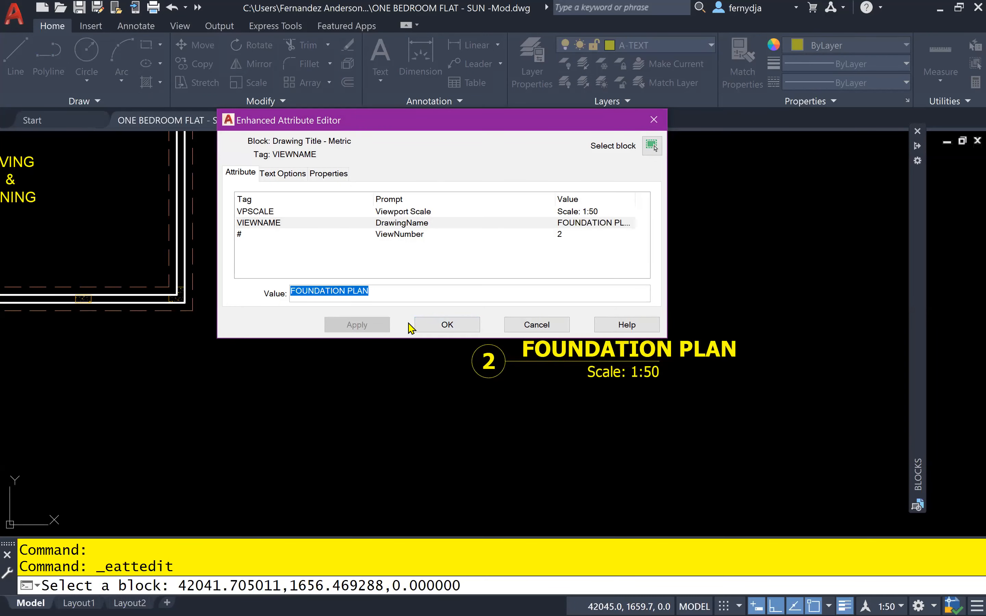
{"action": "left_click", "coordinate": [442, 326]}
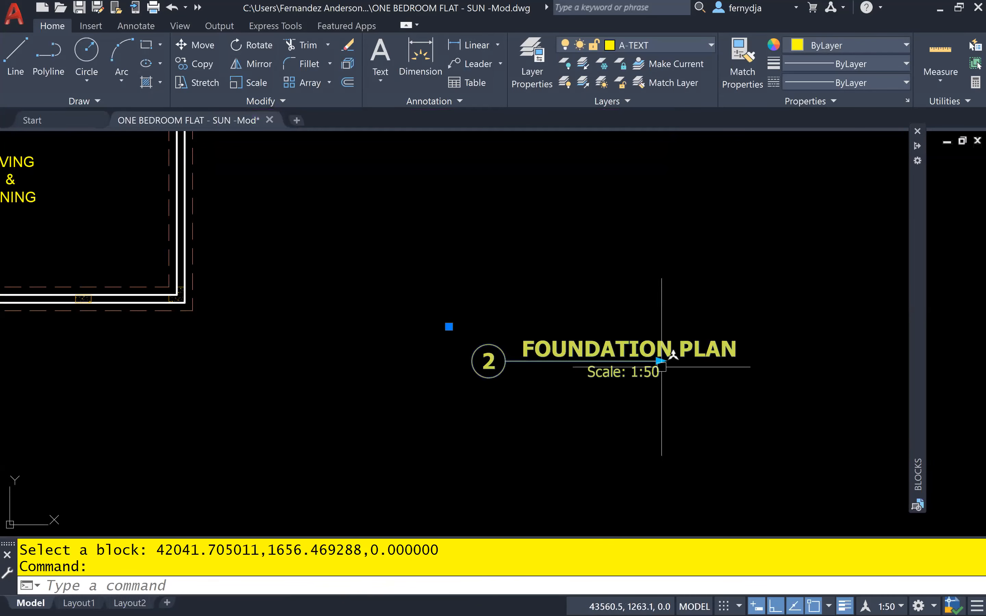
Stretch the foundation plan title's line horizontally to the right end of the title text
{"action": "scroll", "coordinate": [661, 366], "scroll_direction": "up", "scroll_amount": 6}
{"action": "middle_click_drag", "start_coordinate": [671, 368], "coordinate": [479, 364]}
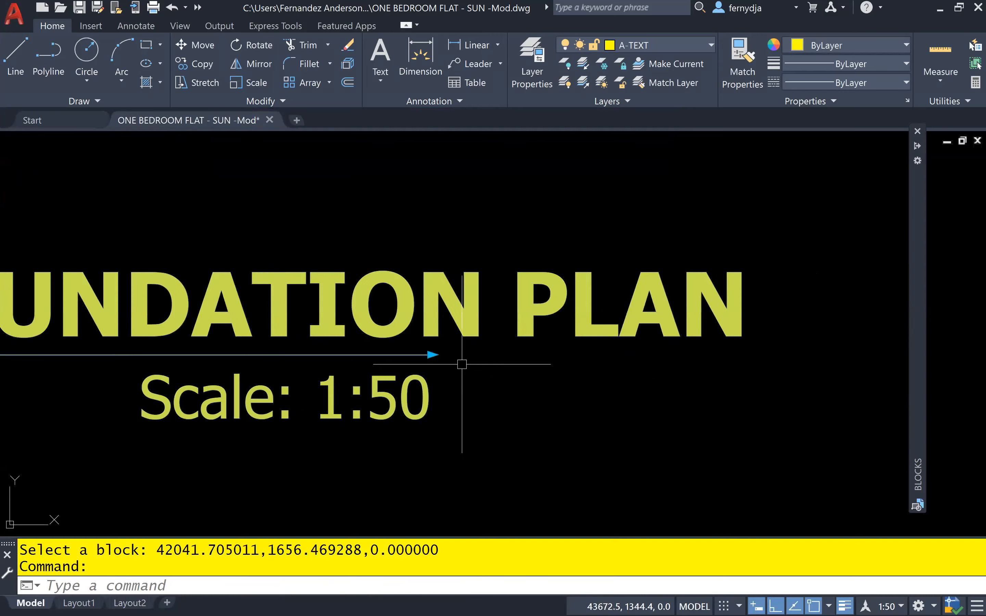
{"action": "left_click", "coordinate": [431, 355]}
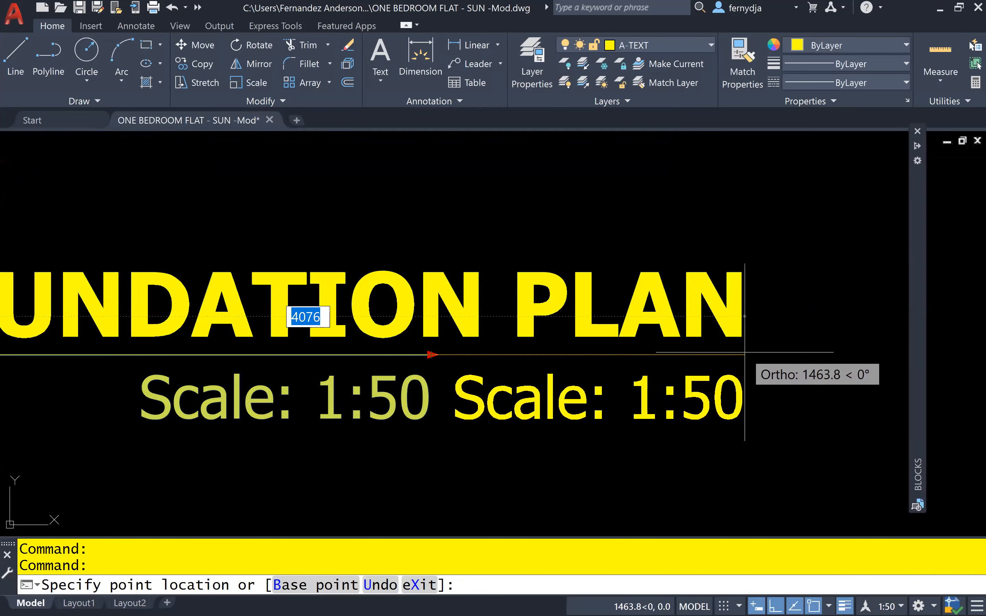
Stretch the underline beneath the FOUNDATION PLAN title, together with its scale label, to the end of the title text
{"action": "left_click", "coordinate": [742, 355]}
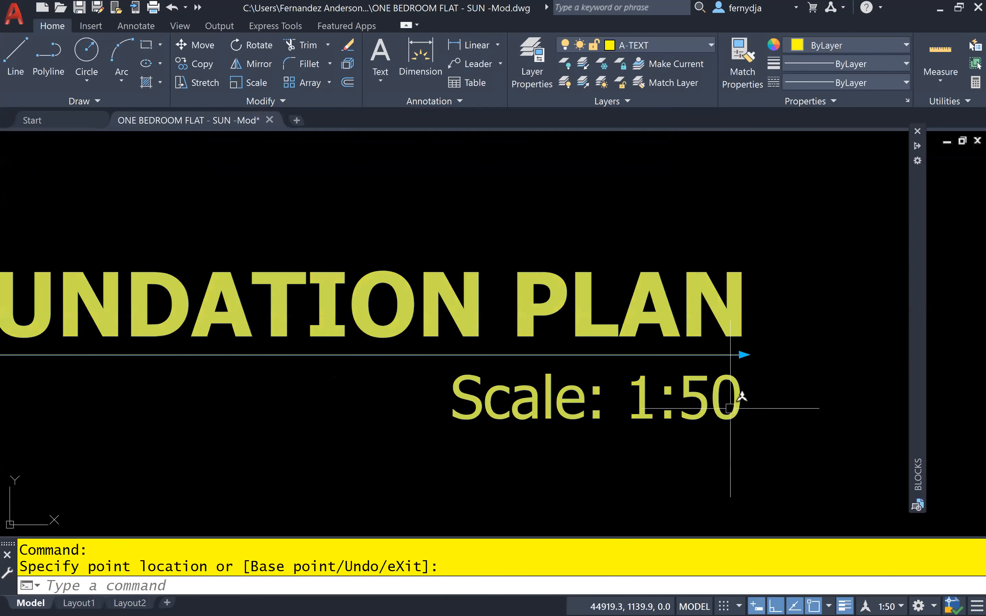
{"action": "key", "text": "Escape"}
{"action": "scroll", "coordinate": [510, 479], "scroll_direction": "down", "scroll_amount": 2}
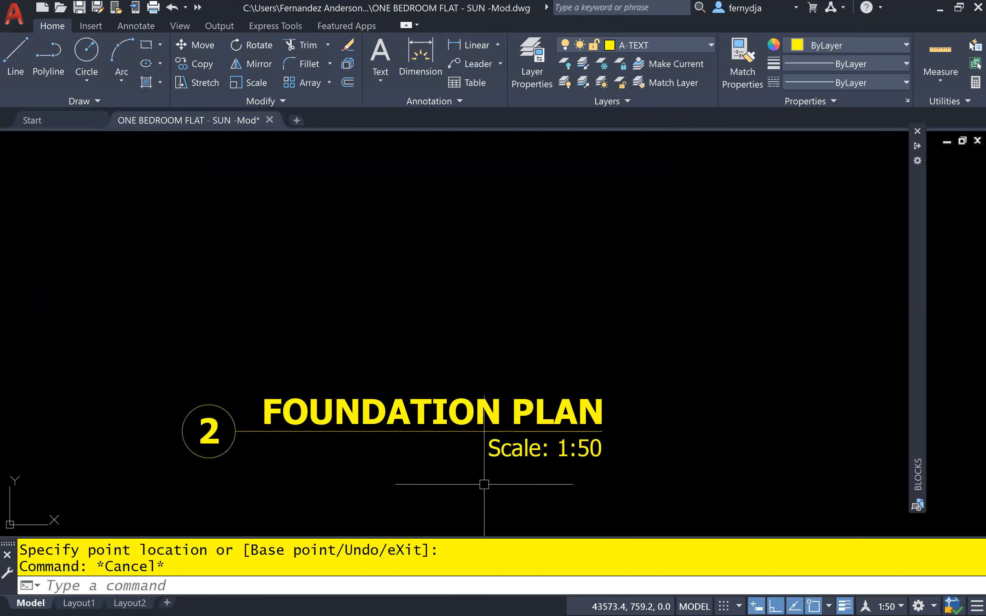
{"action": "scroll", "coordinate": [422, 486], "scroll_direction": "down", "scroll_amount": 5}
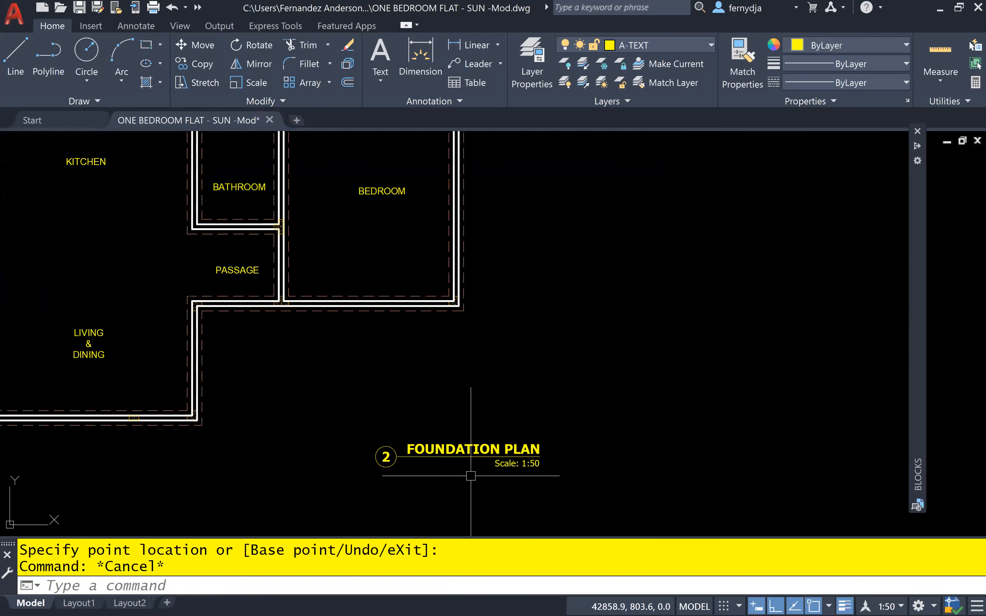
Draw a circle of radius 500 centred on the T-shaped stiffener at the wall junction between the passage and the bedroom
{"action": "mouse_move", "coordinate": [456, 406]}
{"action": "middle_mouse_down"}
{"action": "mouse_move", "coordinate": [451, 391]}
{"action": "mouse_move", "coordinate": [589, 402]}
{"action": "mouse_move", "coordinate": [576, 400]}
{"action": "middle_mouse_up"}
{"action": "scroll", "coordinate": [486, 353], "scroll_direction": "up", "scroll_amount": 6}
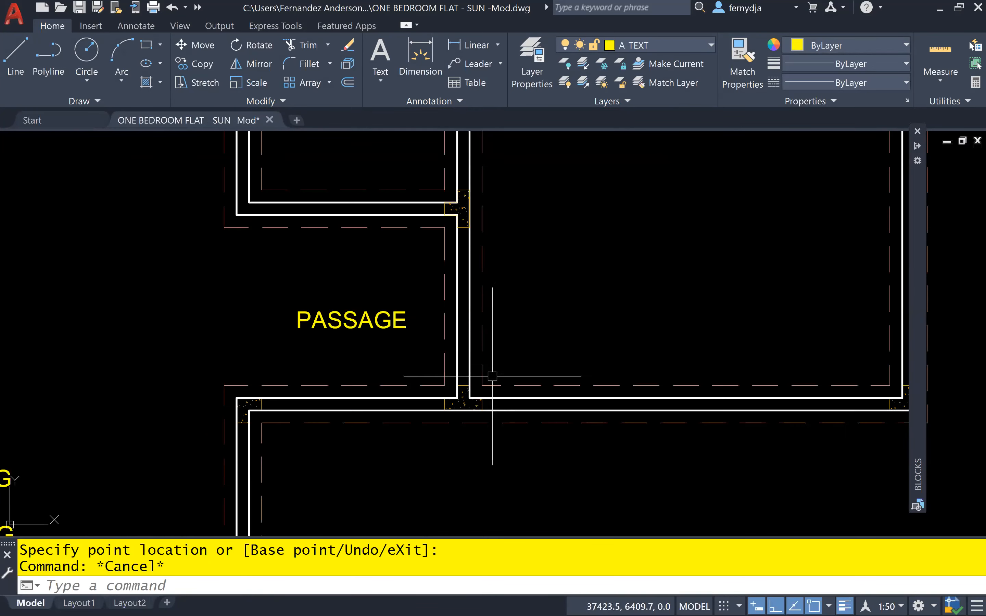
{"action": "middle_click_drag", "start_coordinate": [489, 378], "coordinate": [505, 292]}
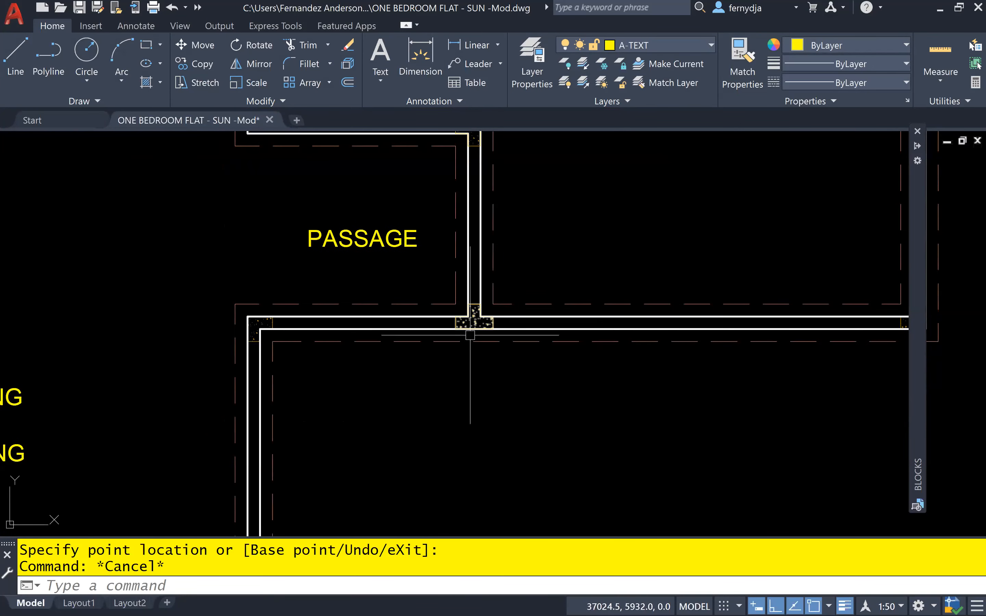
{"action": "mouse_move", "coordinate": [495, 333]}
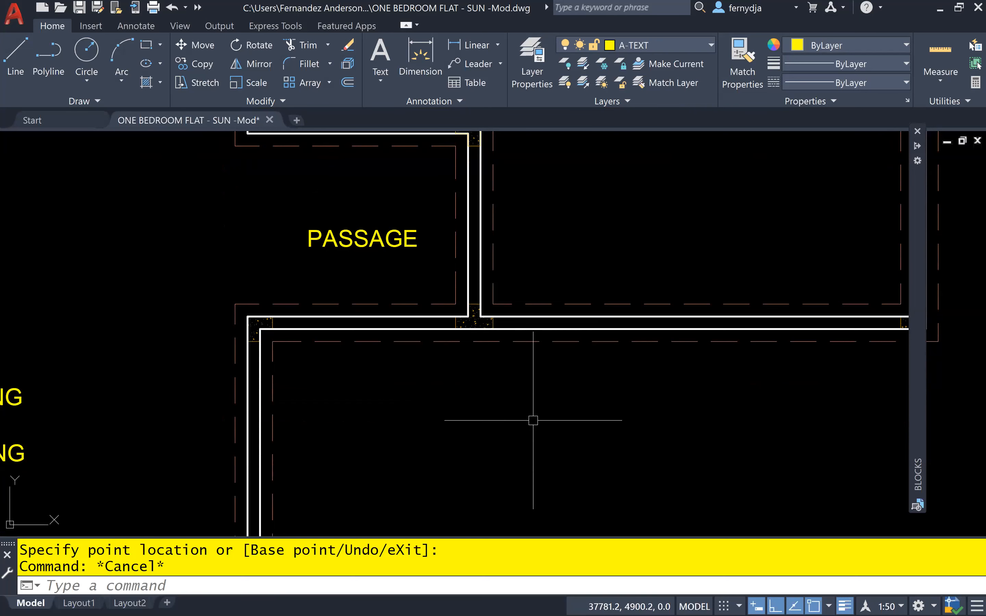
{"action": "type", "text": "C"}
{"action": "key", "text": "Return"}
{"action": "scroll", "coordinate": [439, 355], "scroll_direction": "up", "scroll_amount": 10}
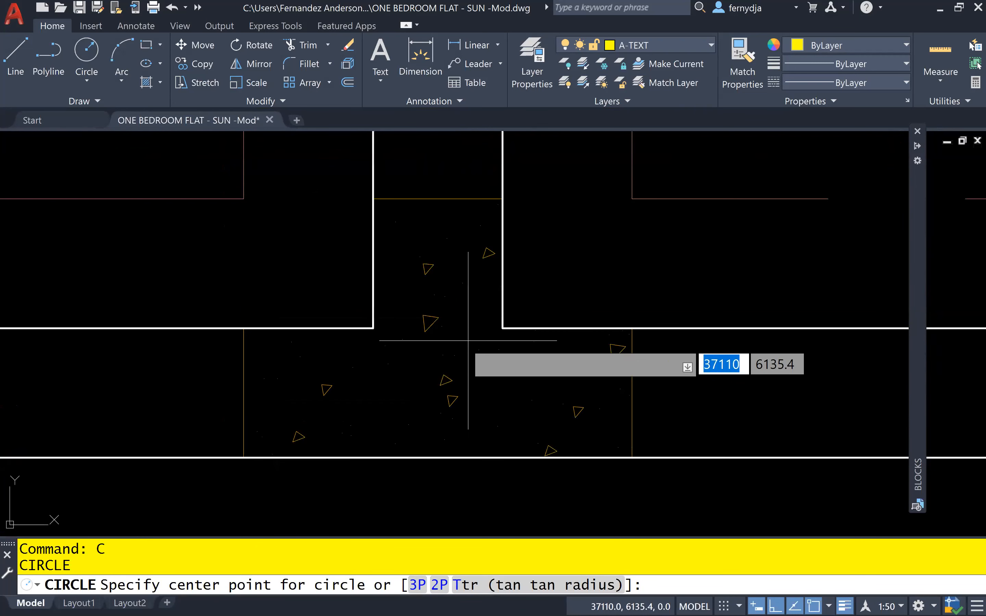
{"action": "left_click", "coordinate": [437, 358]}
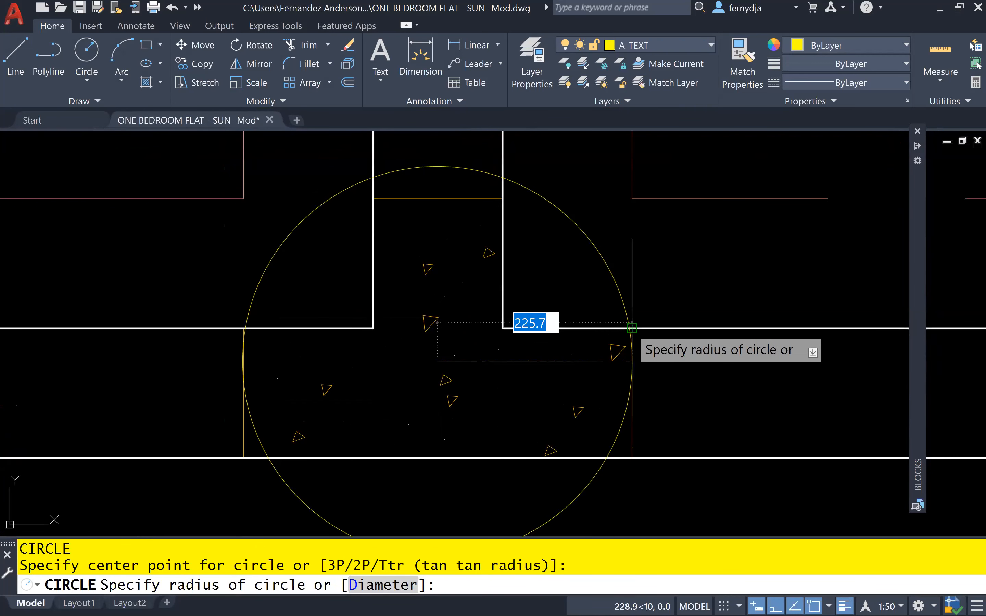
{"action": "scroll", "coordinate": [727, 330], "scroll_direction": "down", "scroll_amount": 2}
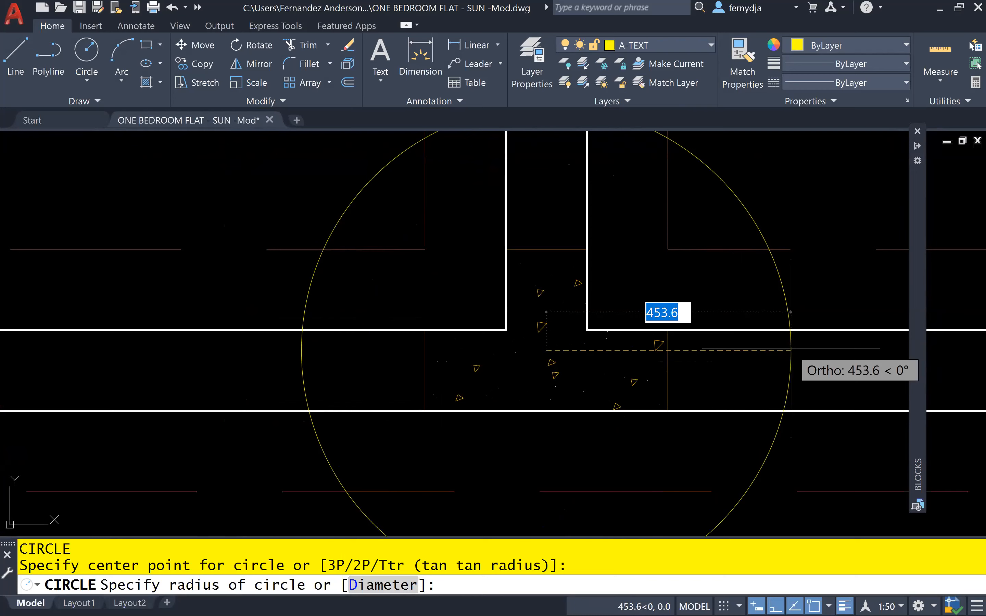
{"action": "type", "text": "500"}
{"action": "key", "text": "Return"}
{"action": "scroll", "coordinate": [791, 312], "scroll_direction": "down", "scroll_amount": 3}
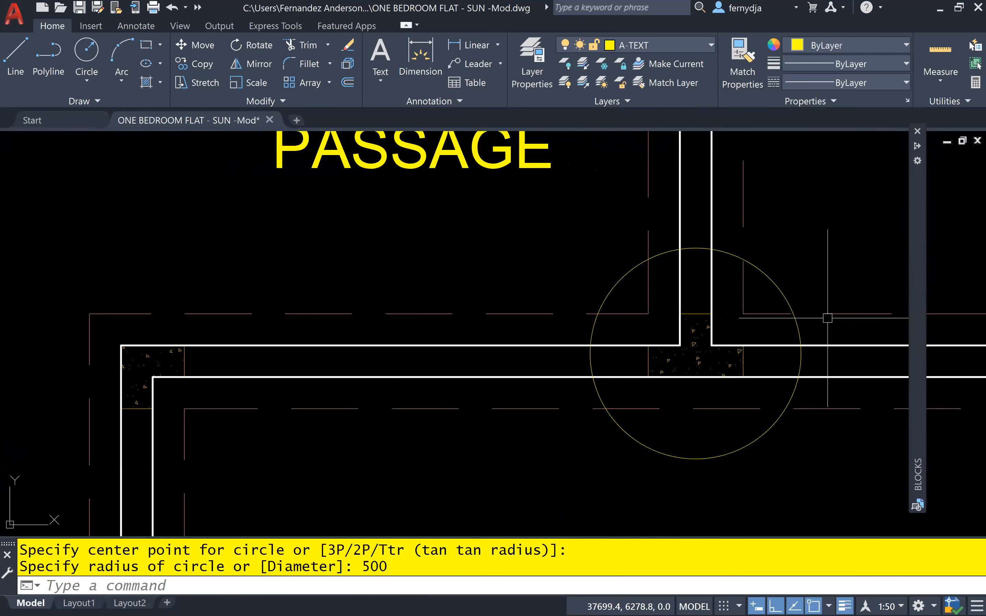
Copy the PASSAGE label into the bedroom, just above and beside the circled stiffener, with Ortho turned off
{"action": "middle_click_drag", "start_coordinate": [827, 269], "coordinate": [671, 366]}
{"action": "scroll", "coordinate": [640, 367], "scroll_direction": "down", "scroll_amount": 1}
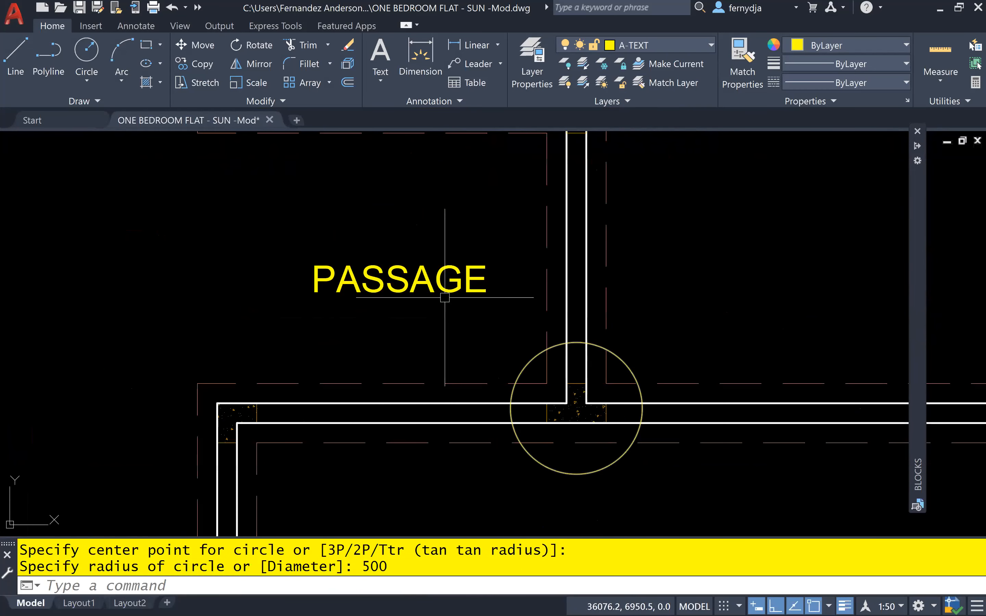
{"action": "left_click", "coordinate": [433, 272]}
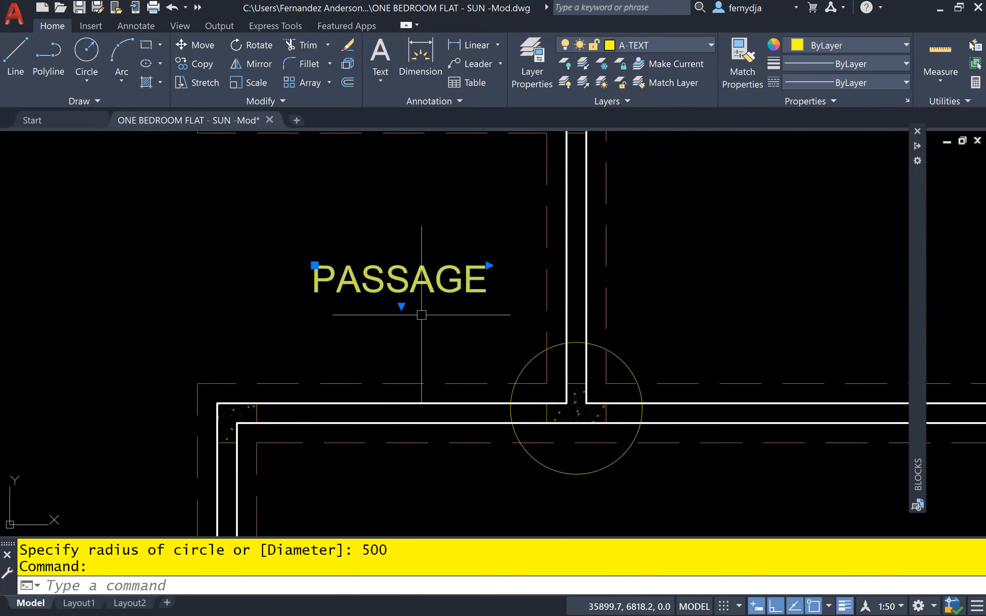
{"action": "type", "text": "CO"}
{"action": "key", "text": "Return"}
{"action": "left_click", "coordinate": [355, 278]}
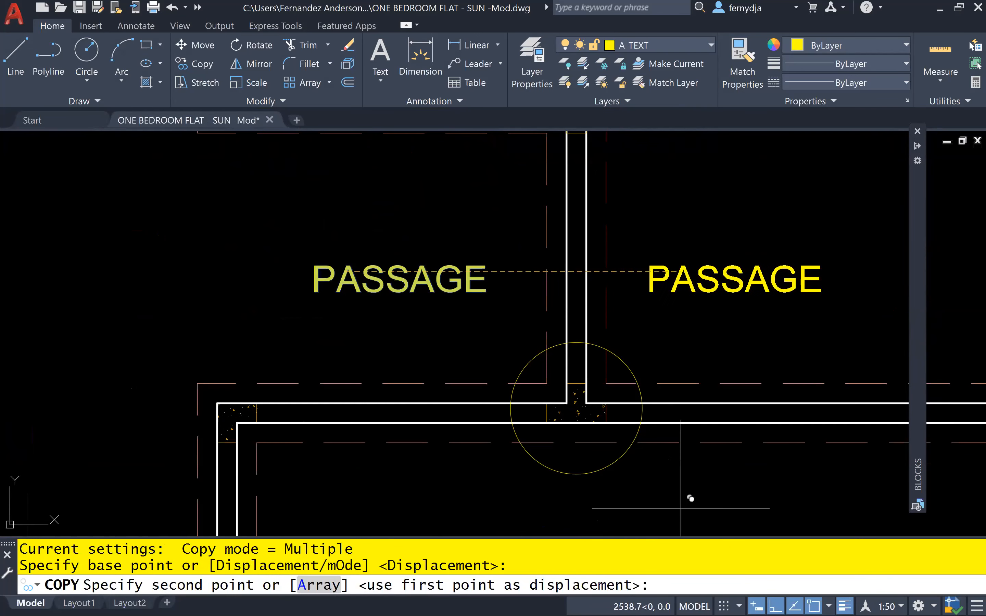
{"action": "key", "text": "F8"}
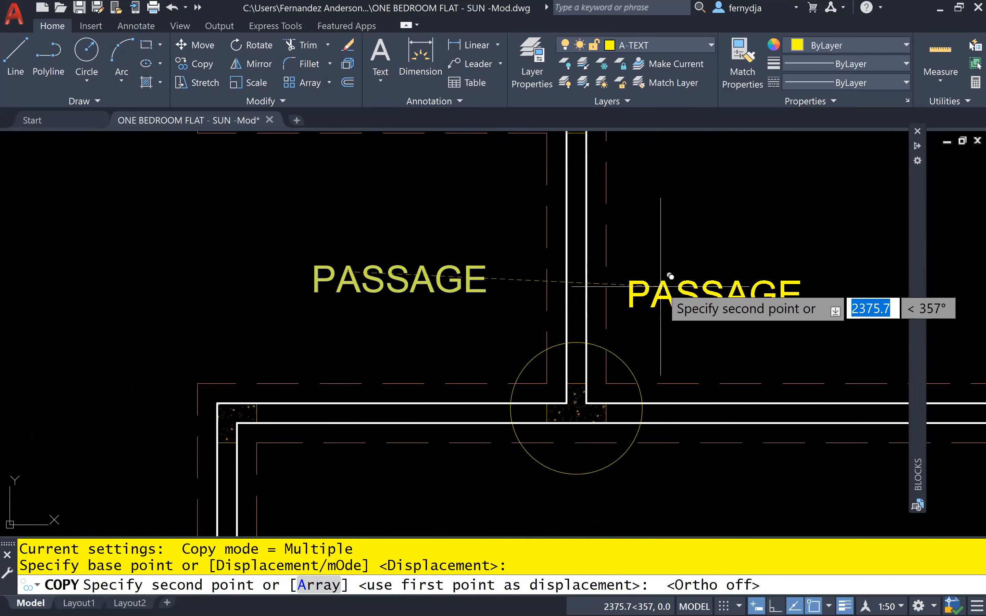
{"action": "left_click", "coordinate": [664, 268]}
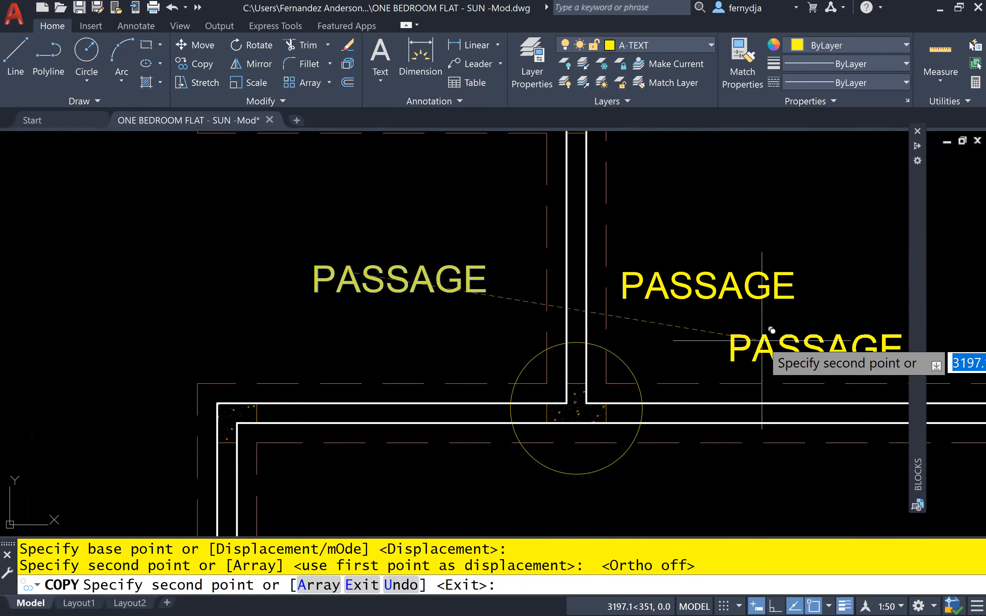
{"action": "key", "text": "Escape"}
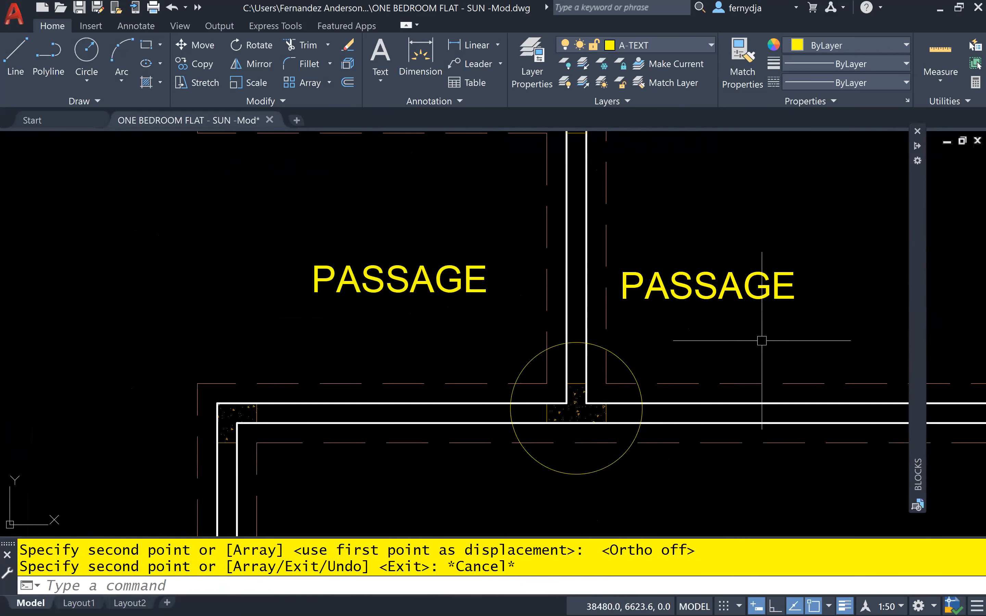
Stretch the text frame of the copied PASSAGE label downward to the dashed foundation line and widen it slightly
{"action": "left_click", "coordinate": [735, 291]}
{"action": "left_click", "coordinate": [709, 312]}
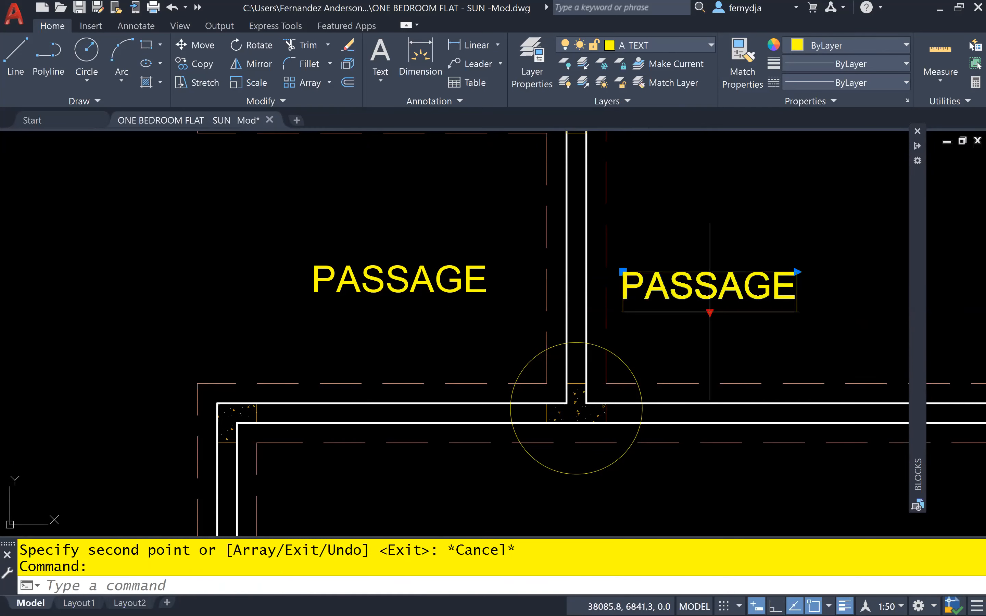
{"action": "left_click", "coordinate": [711, 384]}
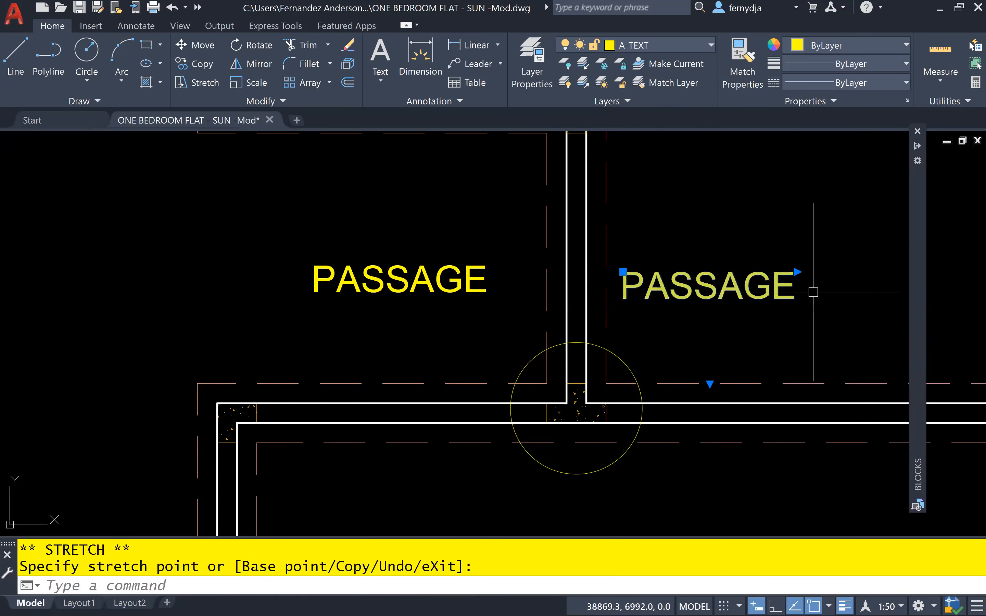
{"action": "left_click", "coordinate": [797, 272]}
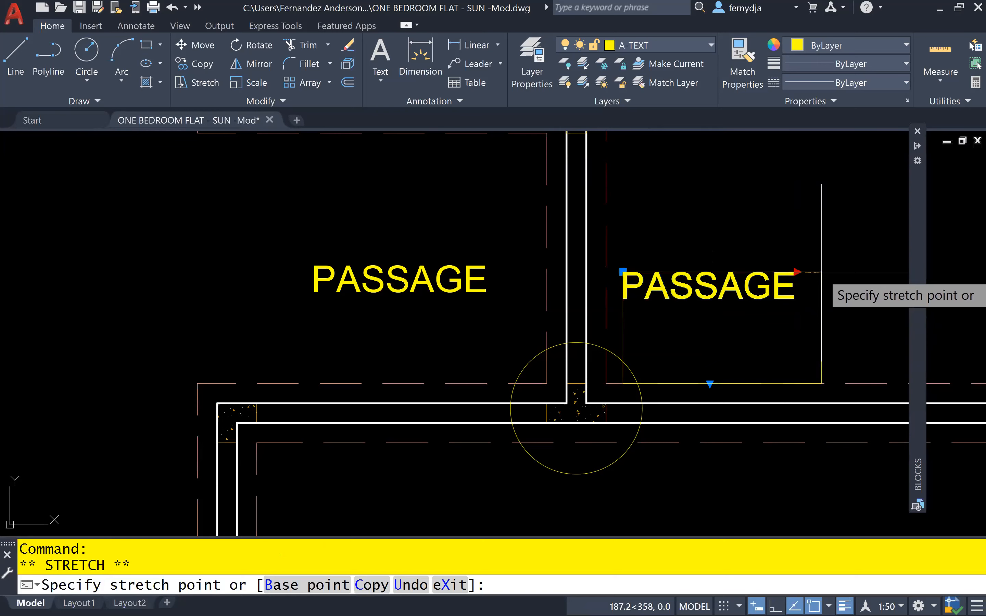
{"action": "key", "text": "Escape"}
{"action": "key", "text": "Escape"}
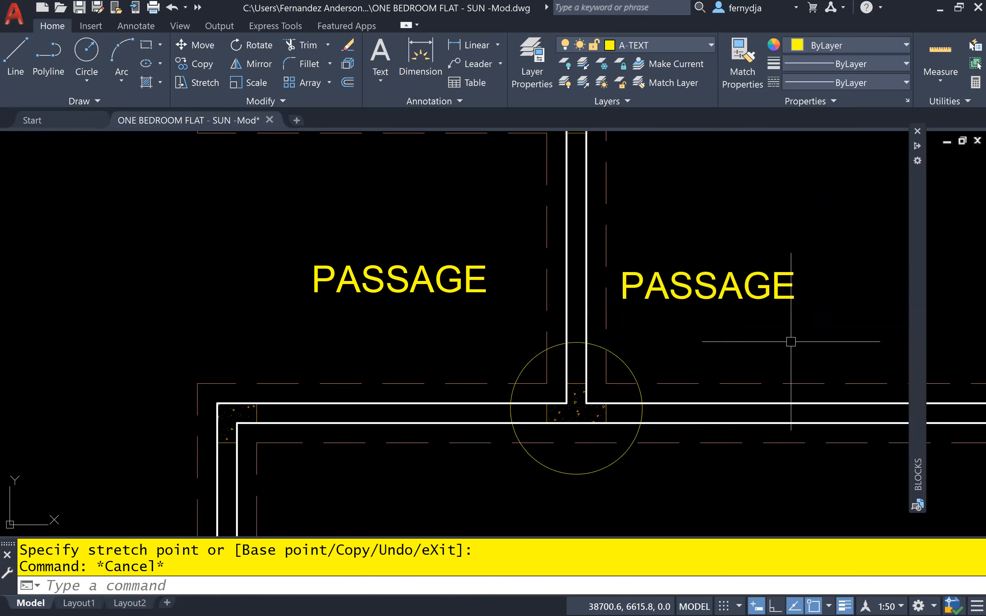
Replace the copied label's text with See Stiffener Type "T" and widen its frame so that See Stiffener fits on one line
{"action": "left_click", "coordinate": [761, 289]}
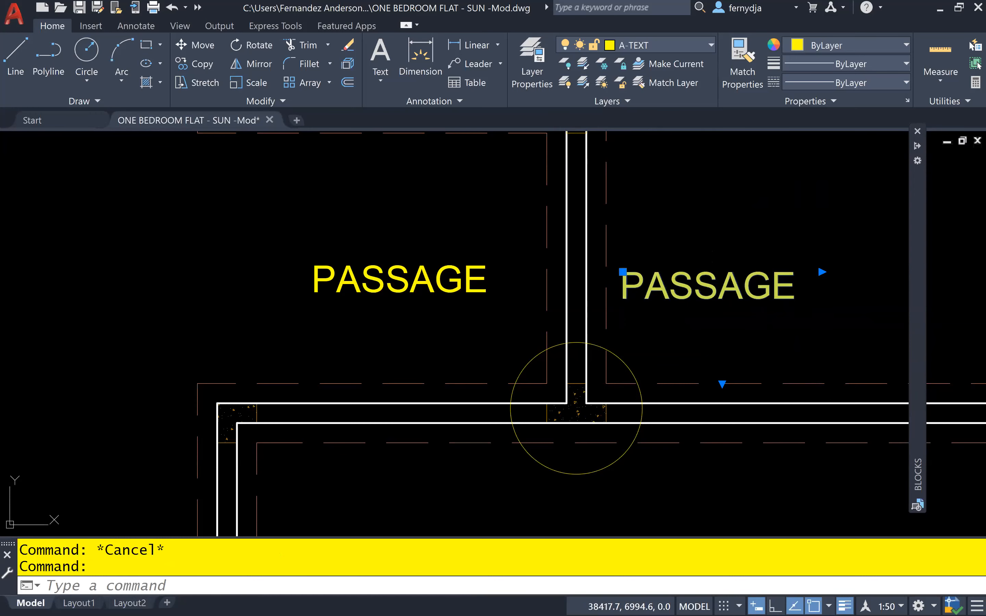
{"action": "double_click", "coordinate": [741, 312]}
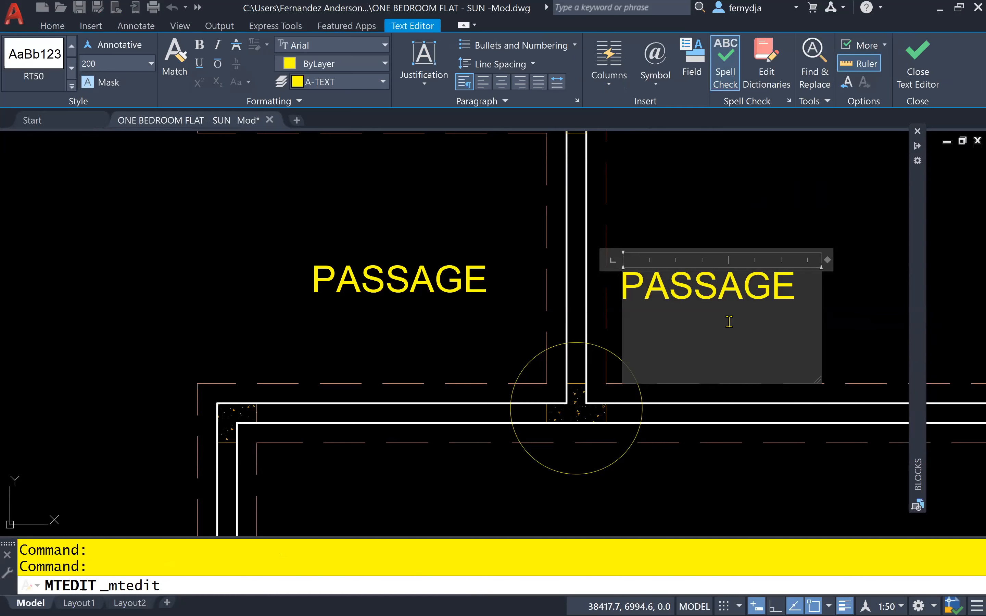
{"action": "double_click", "coordinate": [724, 292]}
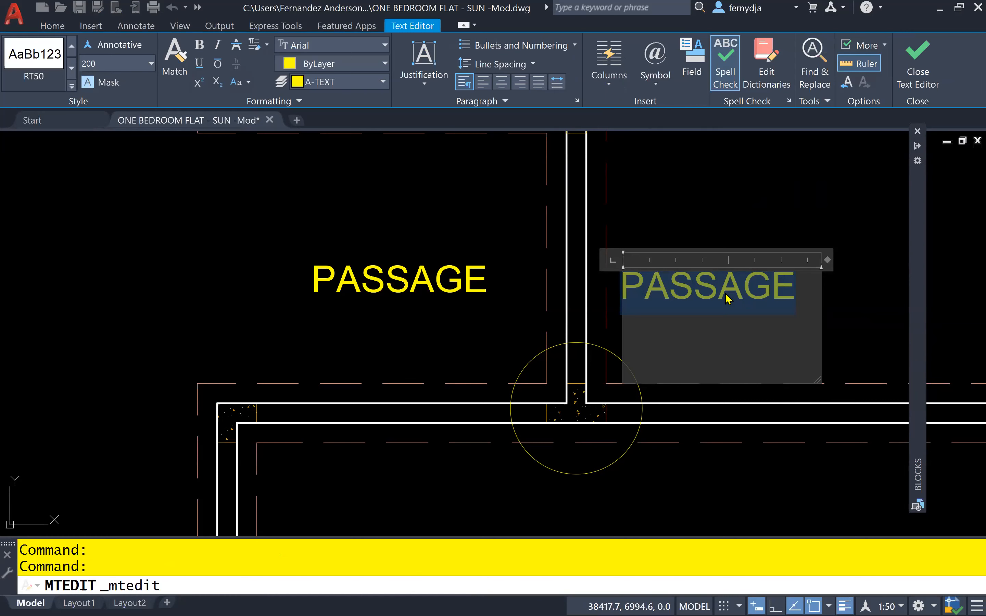
{"action": "type", "text": "S"}
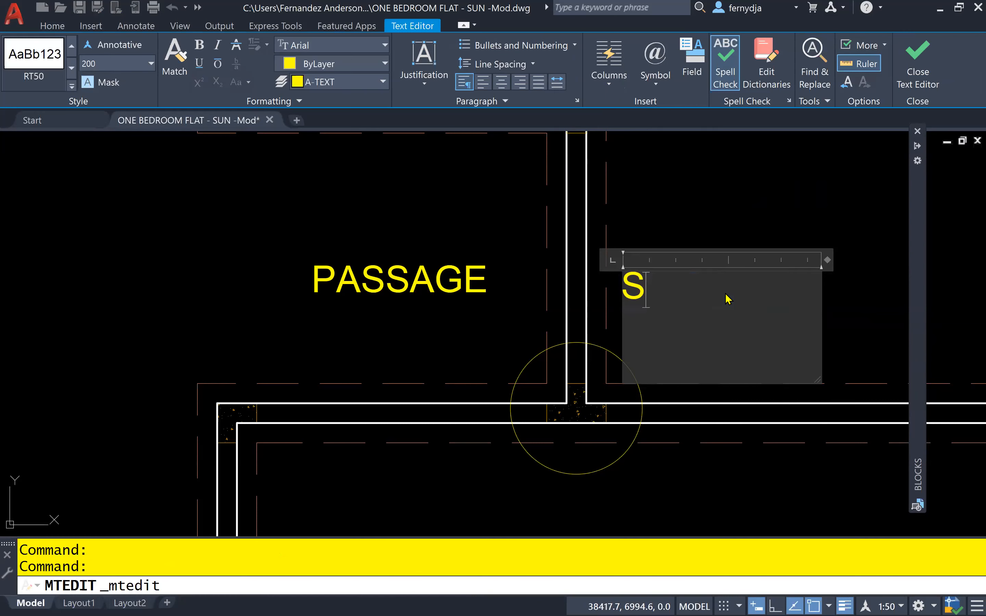
{"action": "type", "text": "ee"}
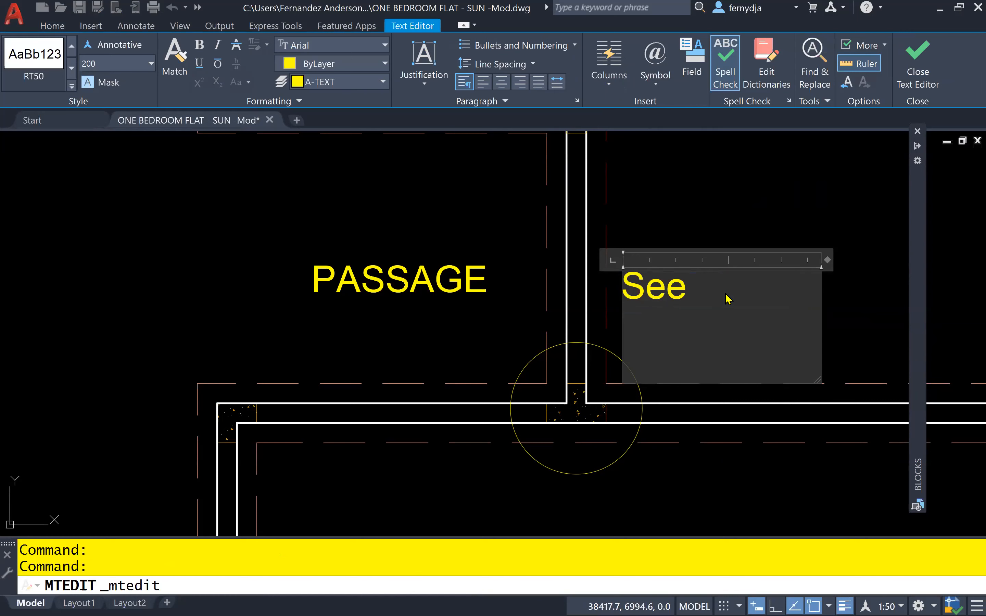
{"action": "type", "text": " Stiffener"}
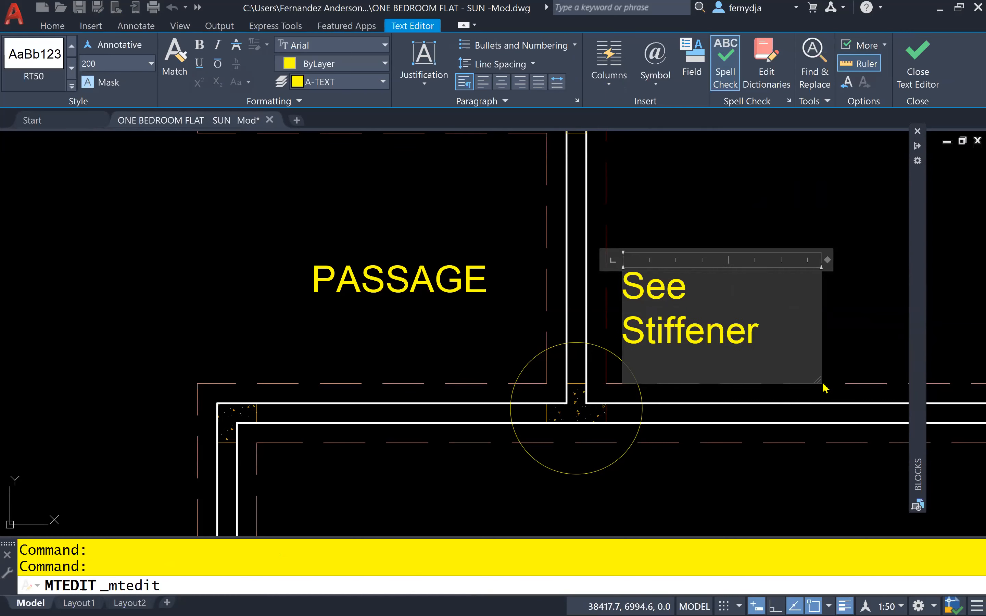
{"action": "left_click_drag", "start_coordinate": [824, 381], "coordinate": [852, 375]}
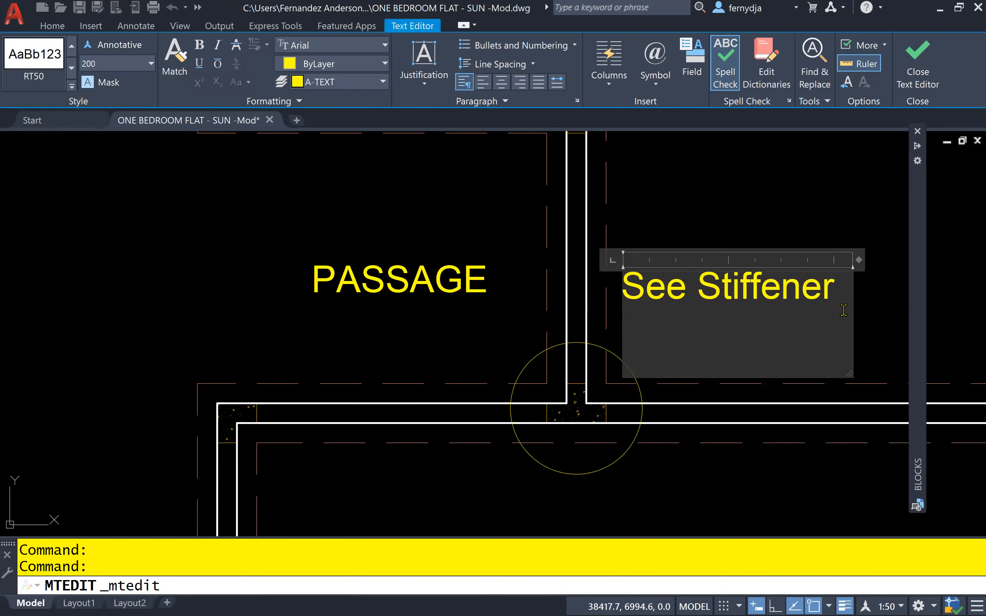
{"action": "type", "text": "Y"}
{"action": "key", "text": "BackSpace"}
{"action": "type", "text": "Type"}
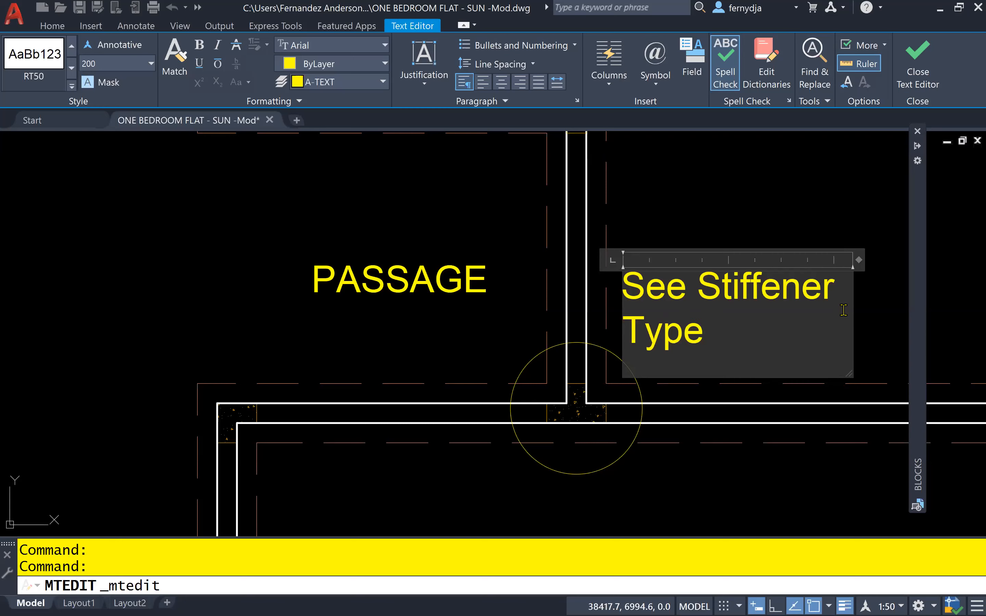
{"action": "type", "text": " \"T\""}
{"action": "left_click", "coordinate": [735, 193]}
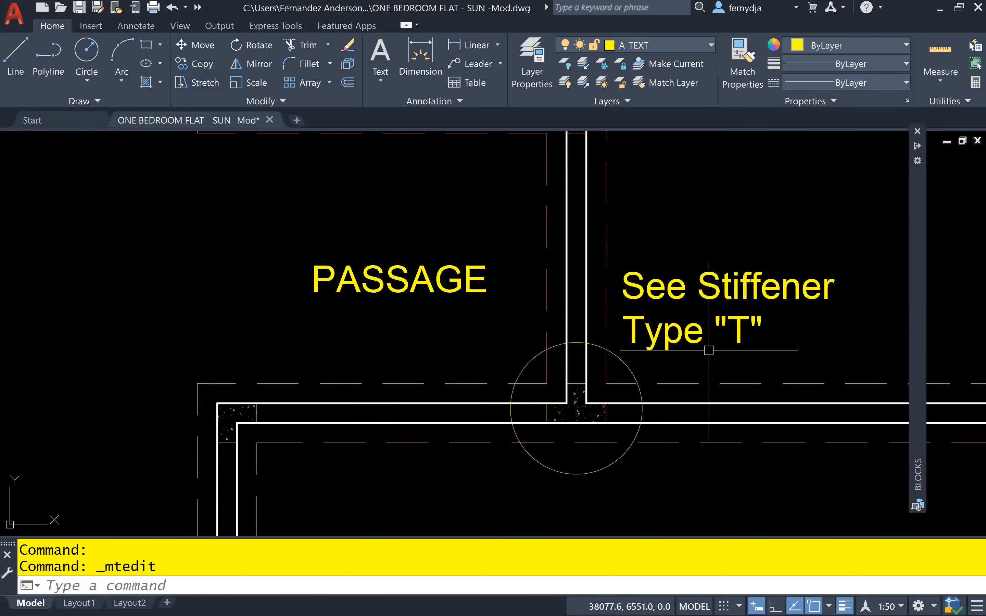
Copy the circle and the See Stiffener Type "T" note from the T-shaped stiffener to the lower-left corner stiffener of the living and dining room
{"action": "left_click", "coordinate": [651, 372]}
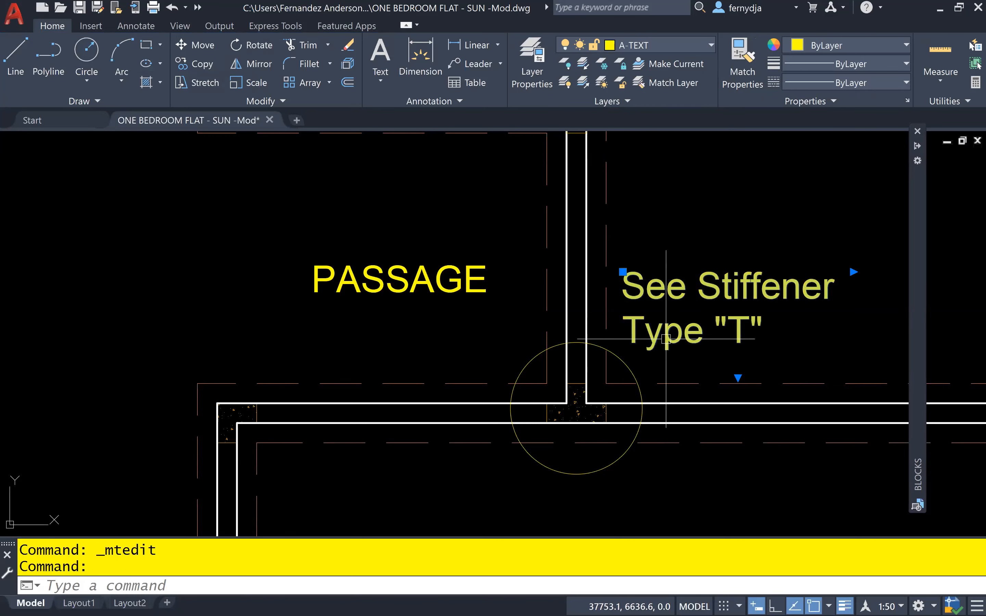
{"action": "left_click", "coordinate": [633, 373]}
{"action": "type", "text": "Co"}
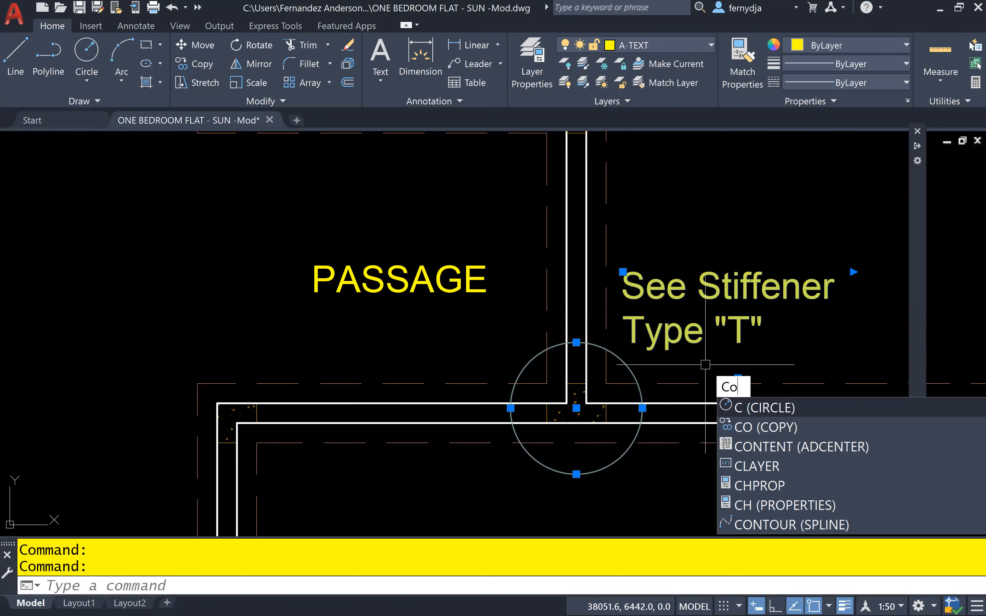
{"action": "key", "text": "Return"}
{"action": "scroll", "coordinate": [593, 420], "scroll_direction": "up", "scroll_amount": 6}
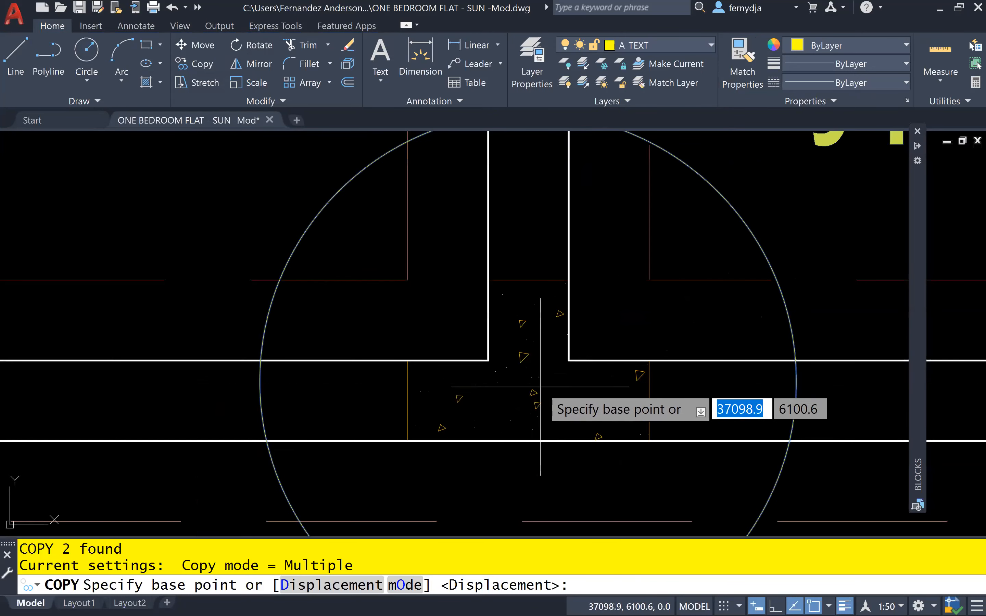
{"action": "left_click", "coordinate": [541, 370]}
{"action": "scroll", "coordinate": [541, 370], "scroll_direction": "down", "scroll_amount": 9}
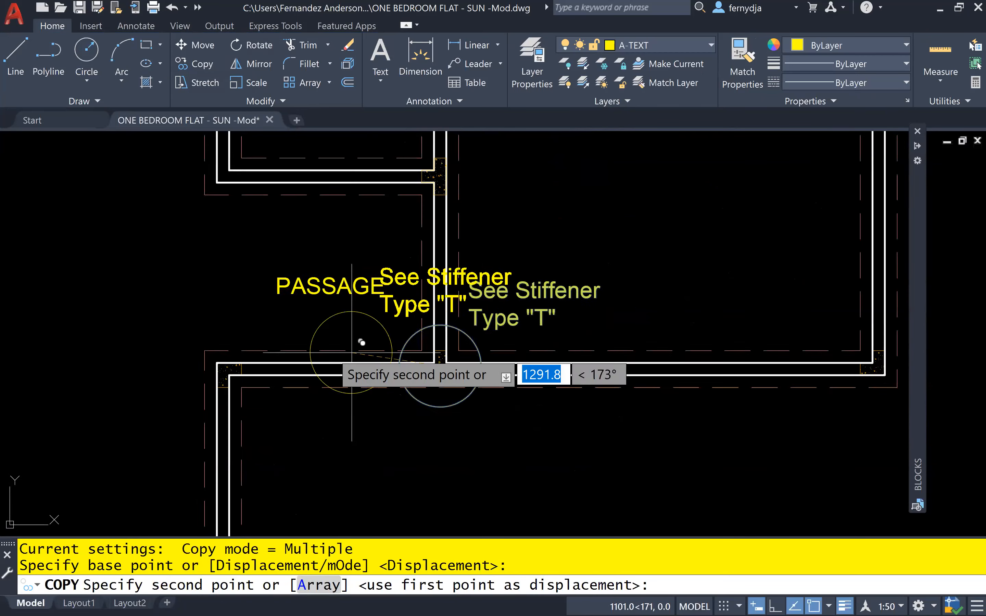
{"action": "middle_click_drag", "start_coordinate": [308, 370], "coordinate": [495, 290]}
{"action": "middle_click_drag", "start_coordinate": [308, 448], "coordinate": [355, 357]}
{"action": "scroll", "coordinate": [212, 419], "scroll_direction": "up", "scroll_amount": 6}
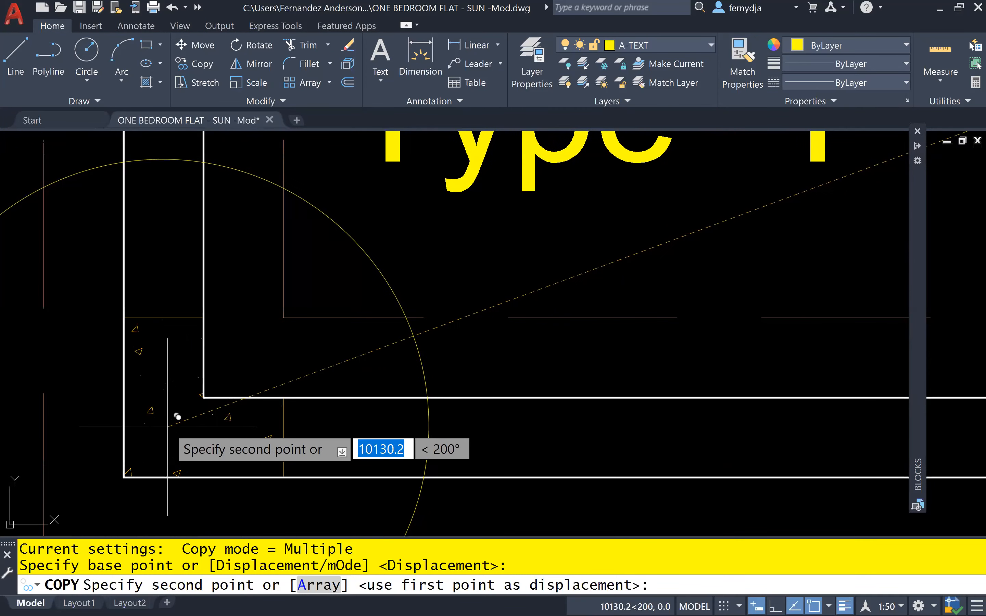
{"action": "left_click", "coordinate": [167, 425]}
{"action": "scroll", "coordinate": [389, 393], "scroll_direction": "down", "scroll_amount": 2}
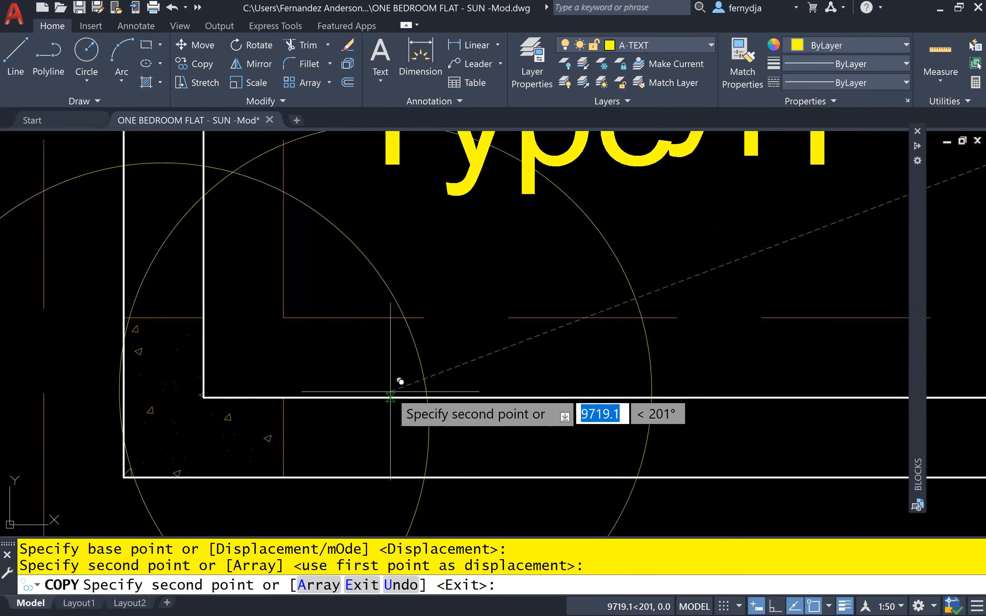
Place another copy of the circle and note on the straight stiffener midway along the left outer wall, and end the copying
{"action": "scroll", "coordinate": [395, 389], "scroll_direction": "down", "scroll_amount": 3}
{"action": "middle_click_drag", "start_coordinate": [480, 232], "coordinate": [461, 440]}
{"action": "middle_click_drag", "start_coordinate": [360, 232], "coordinate": [369, 360]}
{"action": "scroll", "coordinate": [368, 328], "scroll_direction": "up", "scroll_amount": 8}
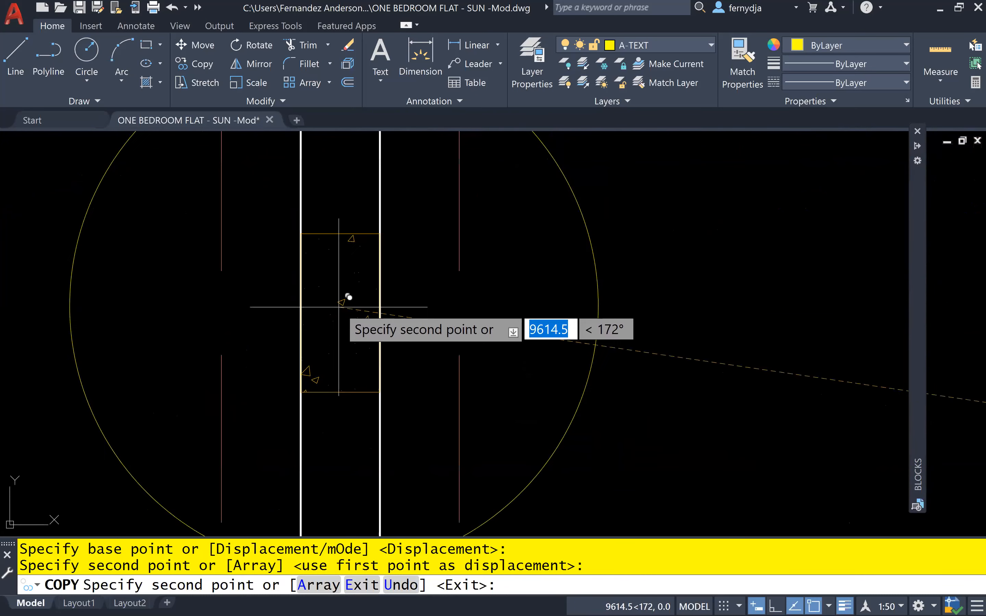
{"action": "left_click", "coordinate": [348, 297]}
{"action": "scroll", "coordinate": [560, 363], "scroll_direction": "down", "scroll_amount": 5}
{"action": "key", "text": "Escape"}
{"action": "key", "text": "Escape"}
Change the copied note beside the straight left-wall stiffener to read See Stiffener Type "I"
{"action": "scroll", "coordinate": [617, 370], "scroll_direction": "down", "scroll_amount": 2}
{"action": "middle_click_drag", "start_coordinate": [617, 370], "coordinate": [433, 424]}
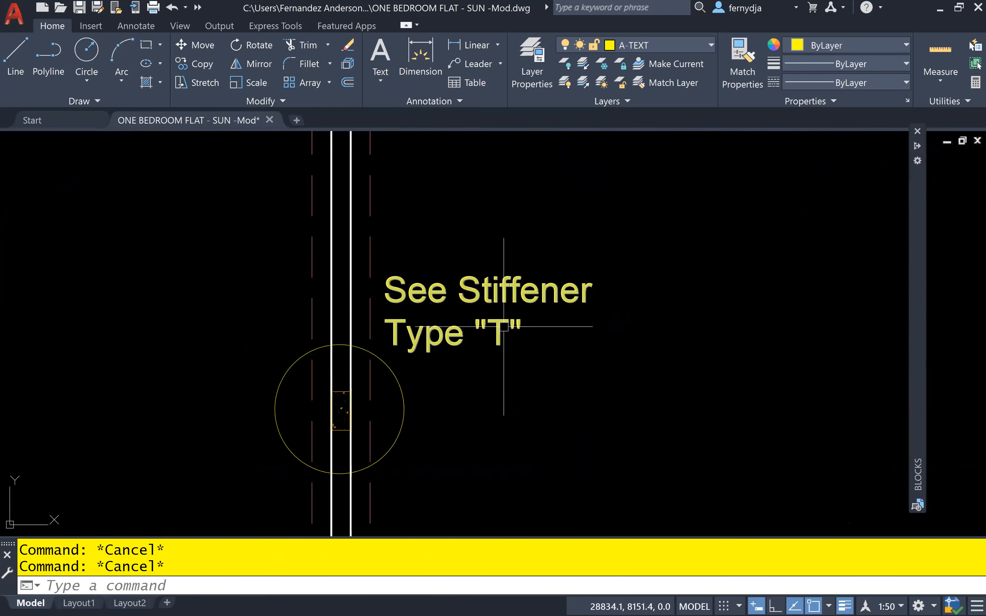
{"action": "left_click", "coordinate": [500, 325]}
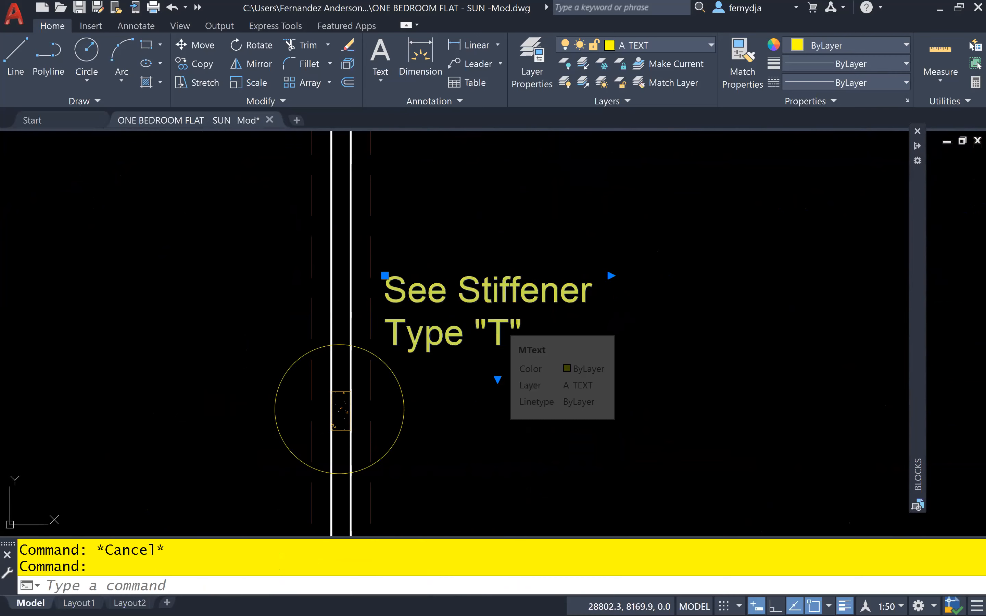
{"action": "double_click", "coordinate": [506, 325]}
{"action": "key", "text": "BackSpace"}
{"action": "type", "text": "I"}
{"action": "left_click", "coordinate": [582, 409]}
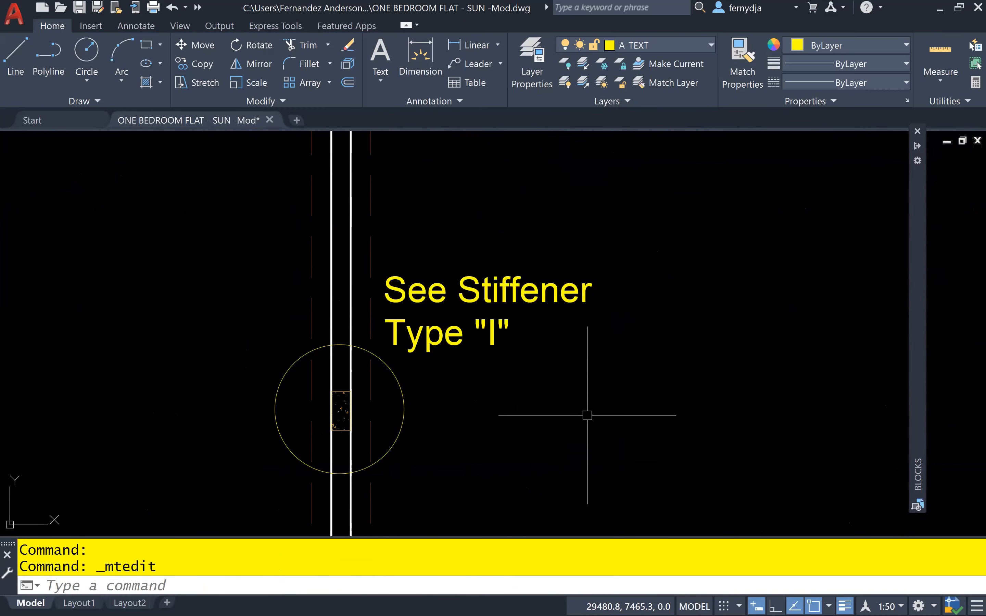
Change the copied note at the lower-left corner of the living and dining room to read See Stiffener Type "L"
{"action": "scroll", "coordinate": [586, 411], "scroll_direction": "down", "scroll_amount": 6}
{"action": "scroll", "coordinate": [411, 372], "scroll_direction": "up", "scroll_amount": 2}
{"action": "scroll", "coordinate": [410, 372], "scroll_direction": "up", "scroll_amount": 10}
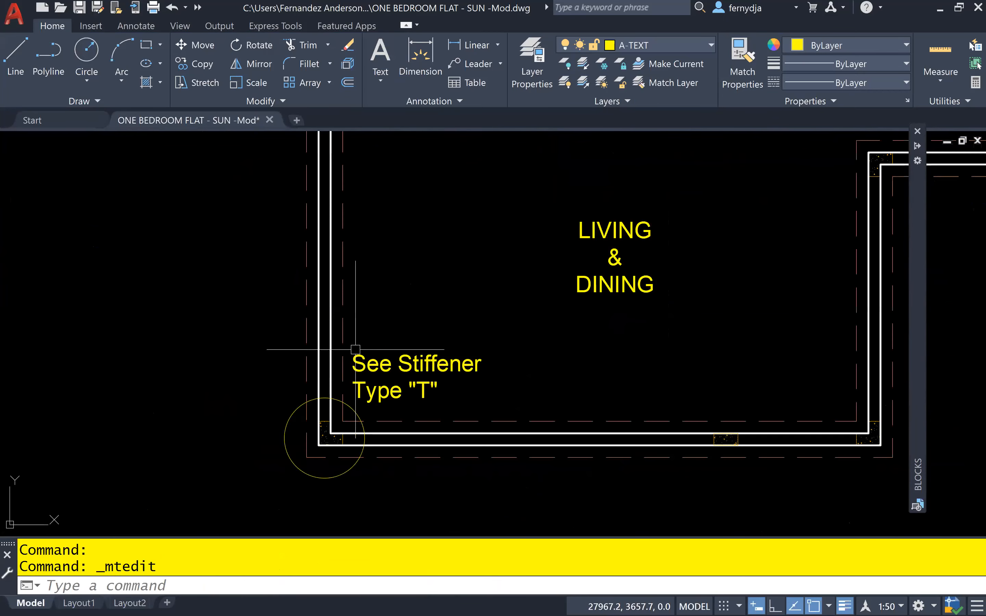
{"action": "left_click", "coordinate": [475, 349]}
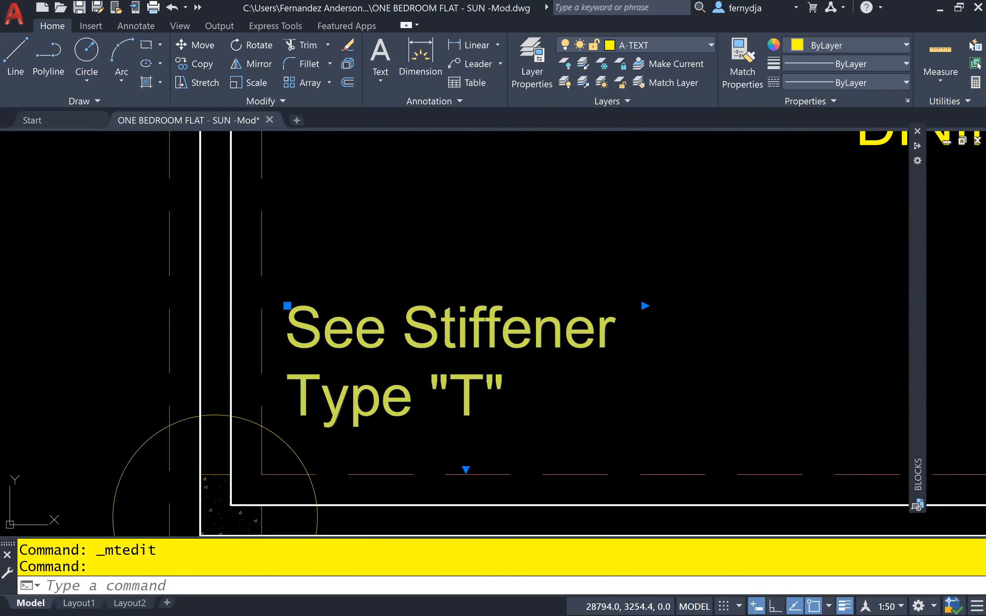
{"action": "double_click", "coordinate": [487, 379]}
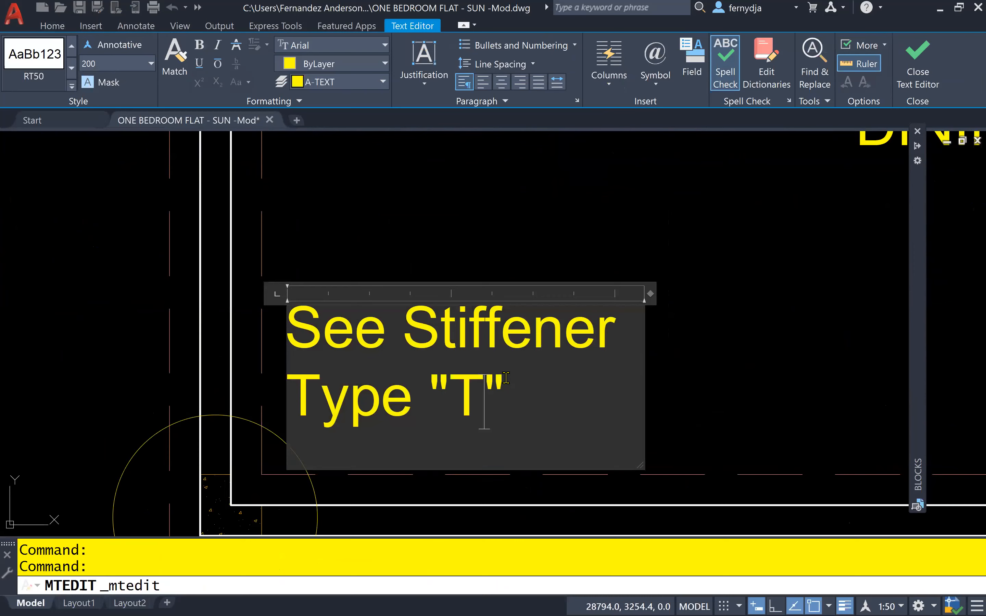
{"action": "key", "text": "BackSpace"}
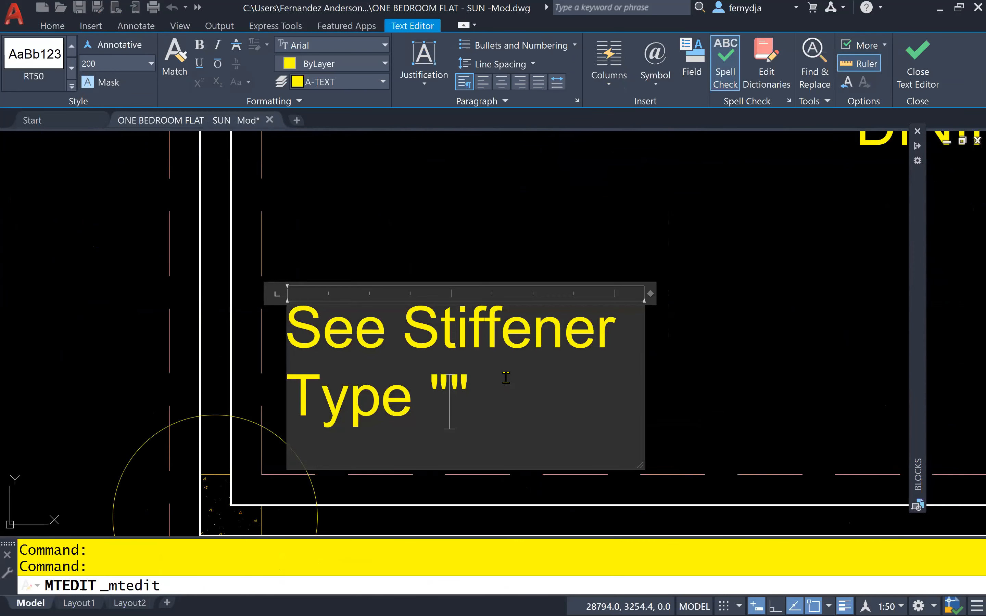
{"action": "type", "text": "L"}
{"action": "left_click", "coordinate": [703, 361]}
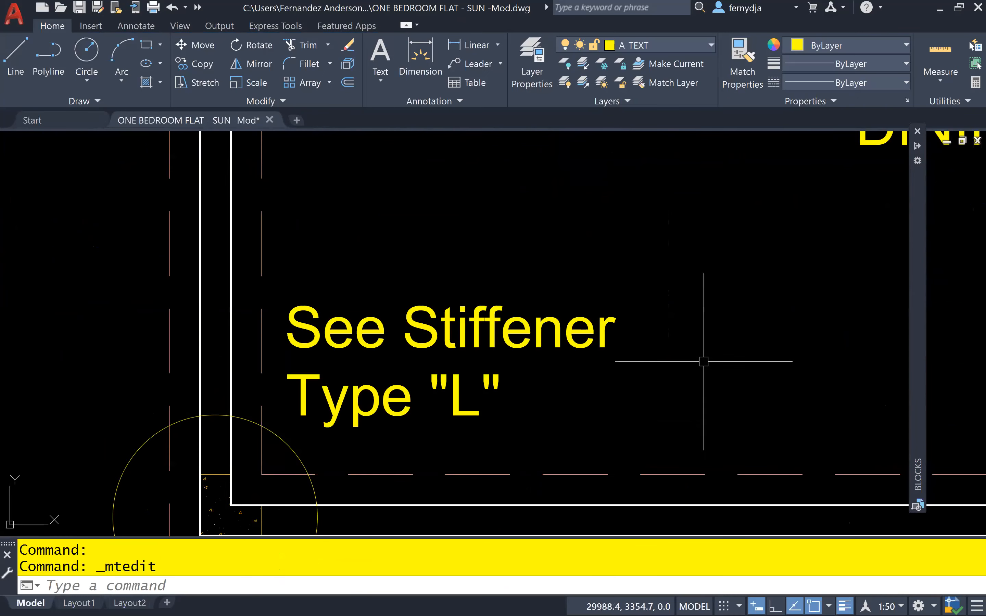
Offset the outer dashed foundation line 600 outward around the foundation plan
{"action": "scroll", "coordinate": [638, 358], "scroll_direction": "down", "scroll_amount": 6}
{"action": "scroll", "coordinate": [537, 351], "scroll_direction": "up", "scroll_amount": 5}
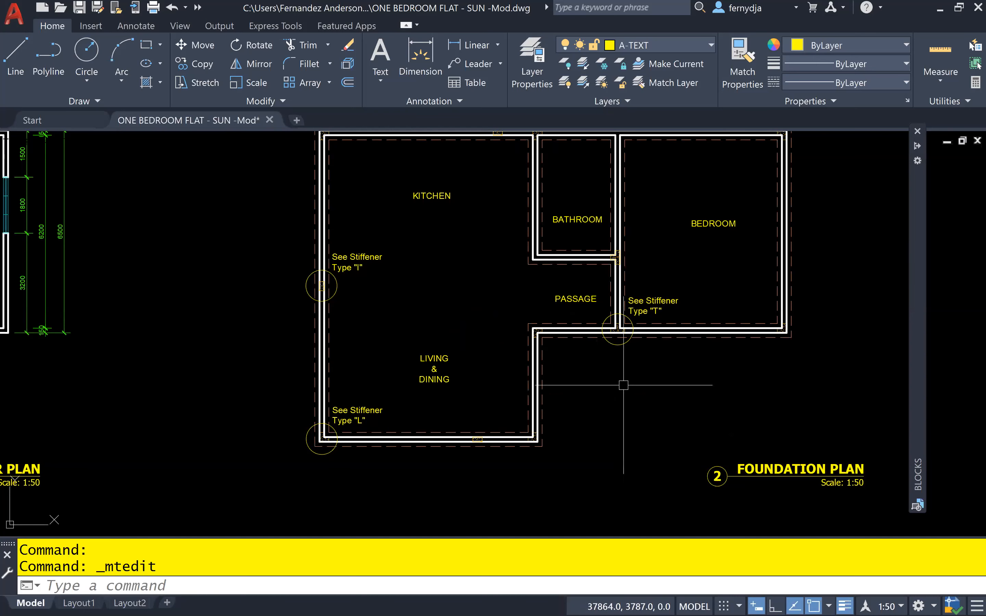
{"action": "middle_click_drag", "start_coordinate": [450, 246], "coordinate": [467, 318]}
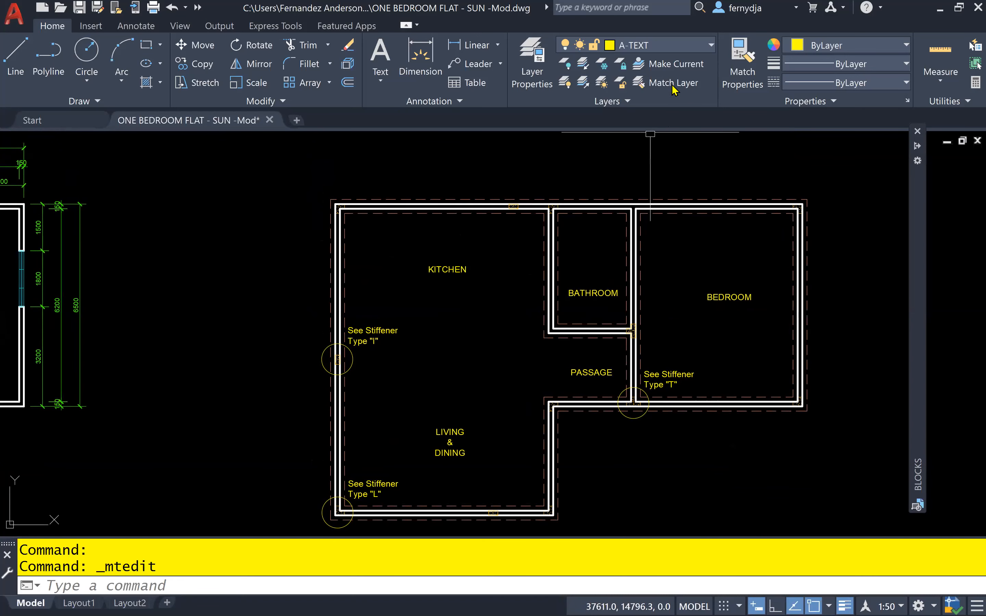
{"action": "left_click", "coordinate": [687, 49]}
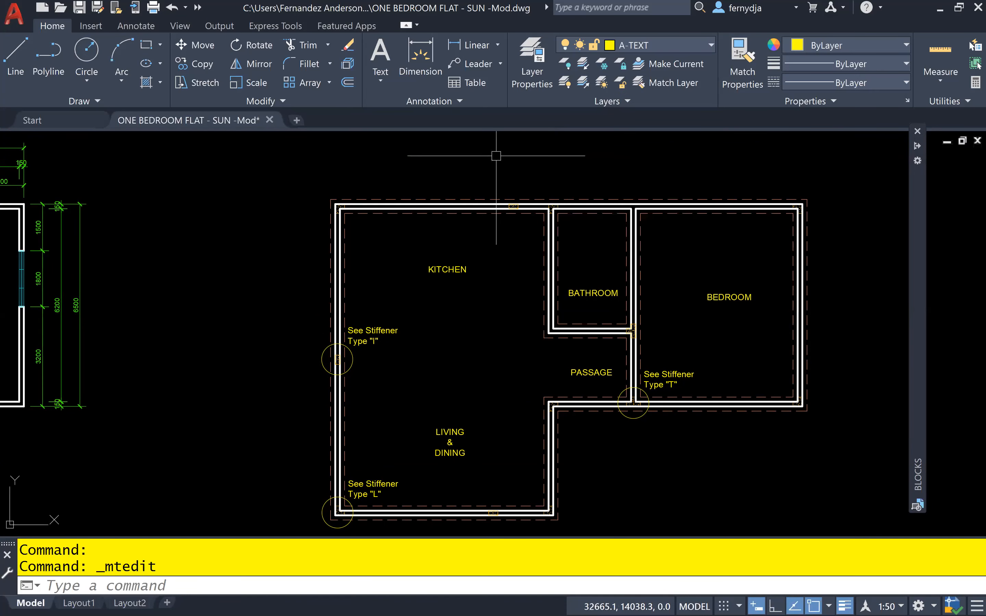
{"action": "scroll", "coordinate": [366, 188], "scroll_direction": "up", "scroll_amount": 4}
{"action": "middle_click_drag", "start_coordinate": [366, 187], "coordinate": [383, 208]}
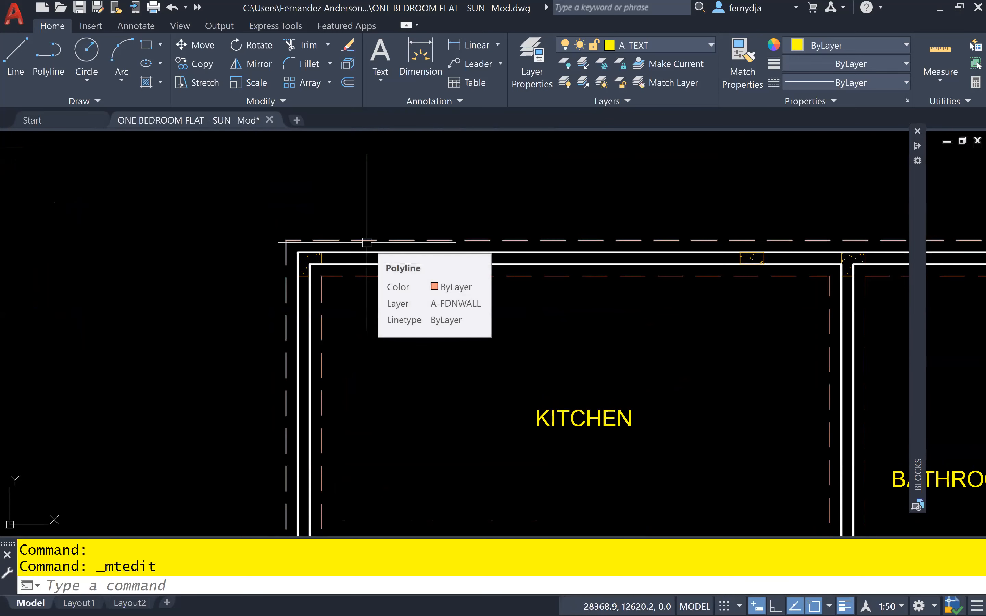
{"action": "type", "text": "o"}
{"action": "key", "text": "Return"}
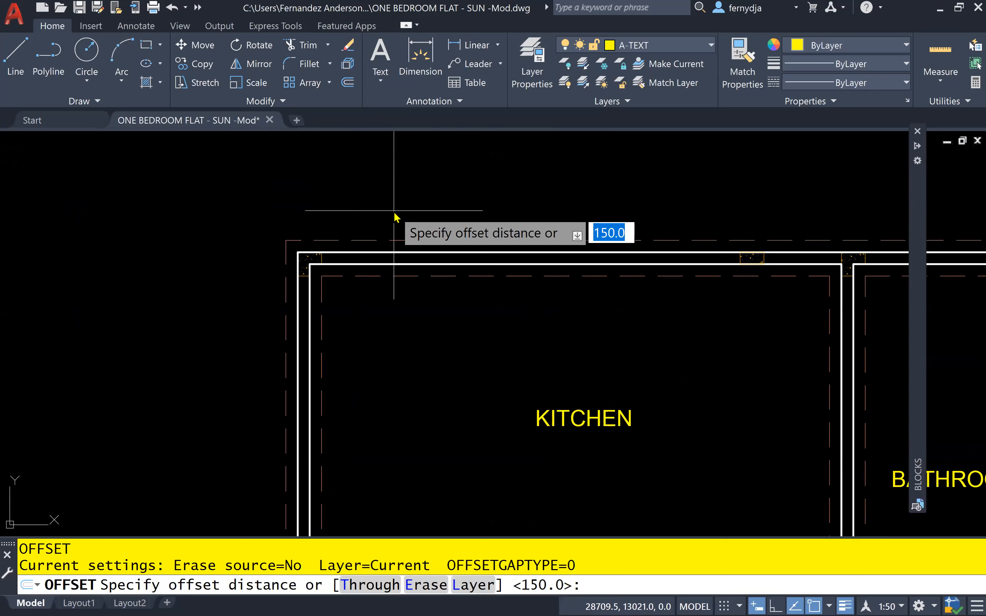
{"action": "type", "text": "600"}
{"action": "key", "text": "Return"}
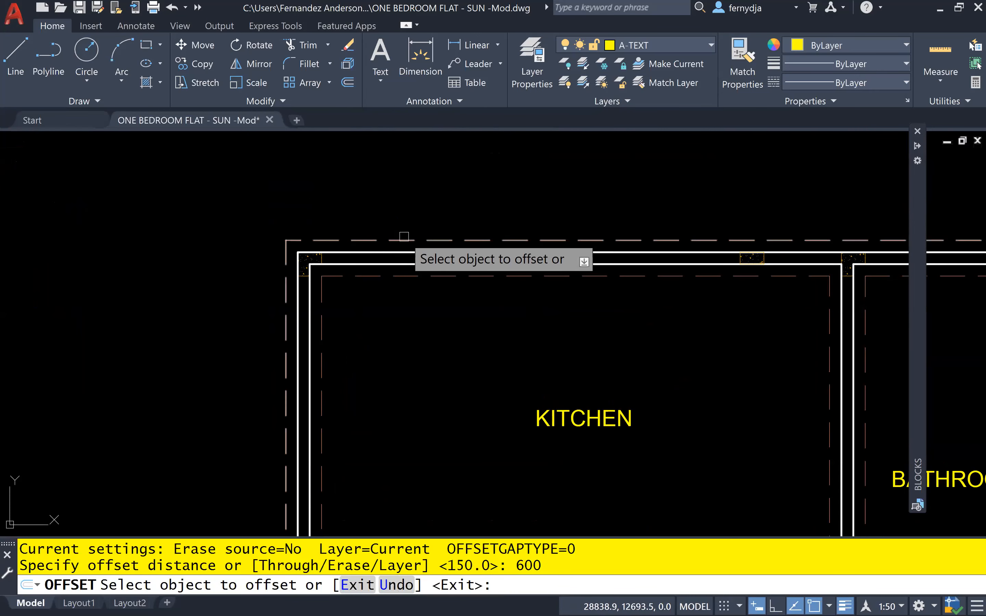
{"action": "left_click", "coordinate": [402, 241]}
{"action": "left_click", "coordinate": [403, 167]}
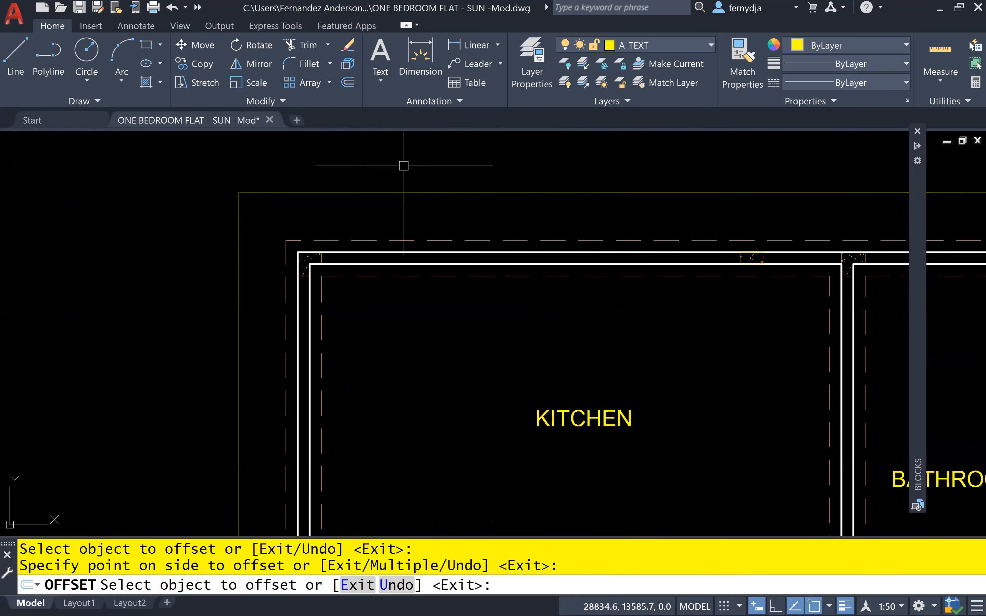
{"action": "key", "text": "Escape"}
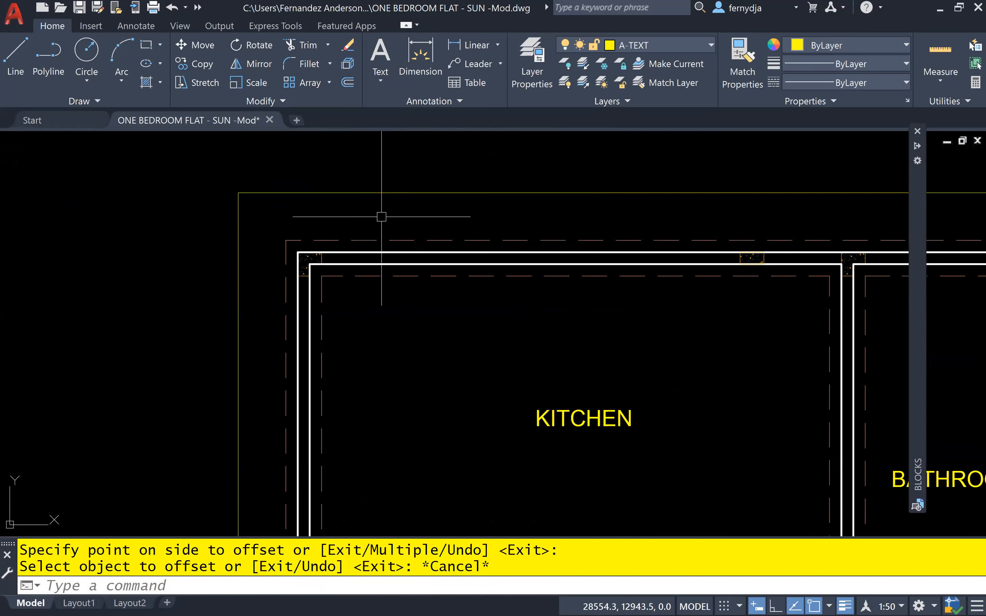
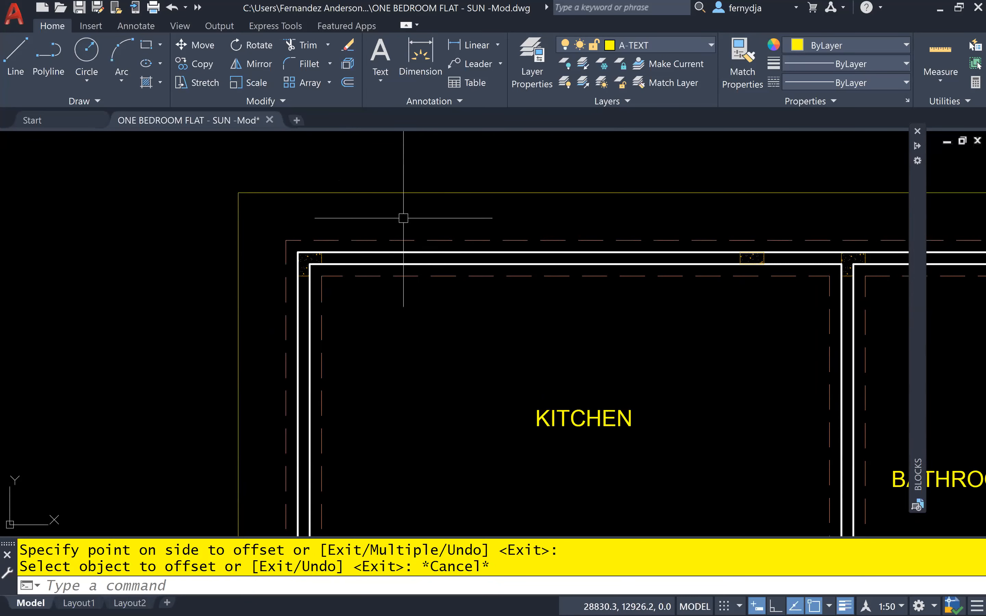
Make A-DIMS the current layer and dimension the left foundation's width horizontally at the kitchen's outer corner, with the dimension line on the offset outline
{"action": "left_click", "coordinate": [707, 45]}
{"action": "left_click", "coordinate": [653, 85]}
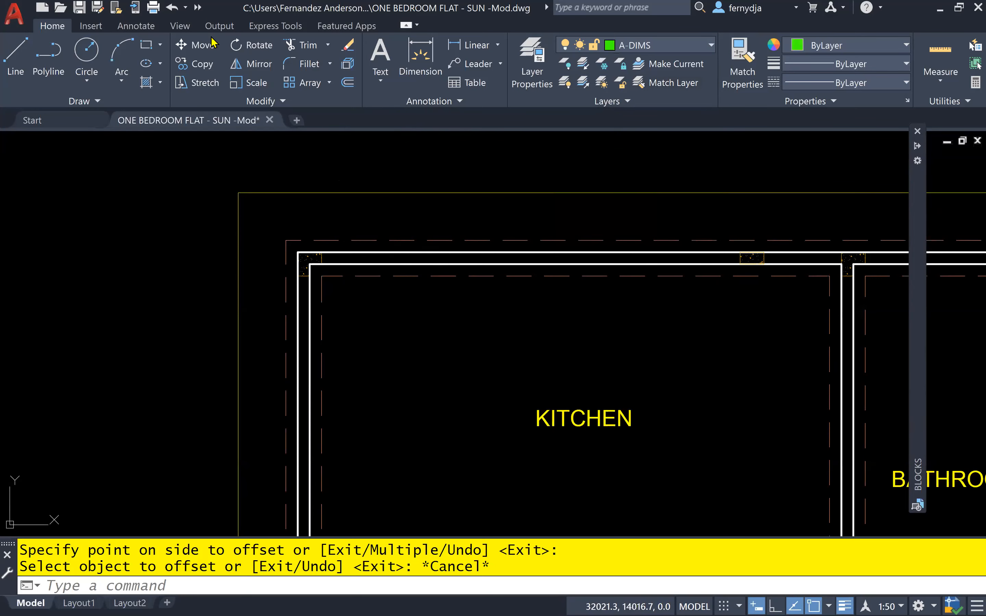
{"action": "left_click", "coordinate": [139, 26]}
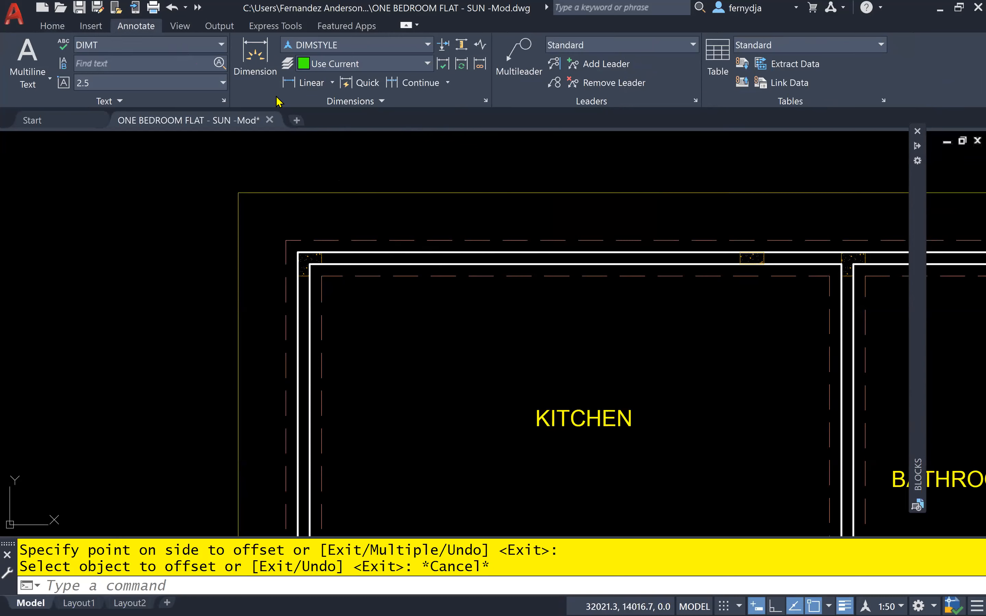
{"action": "left_click", "coordinate": [333, 83]}
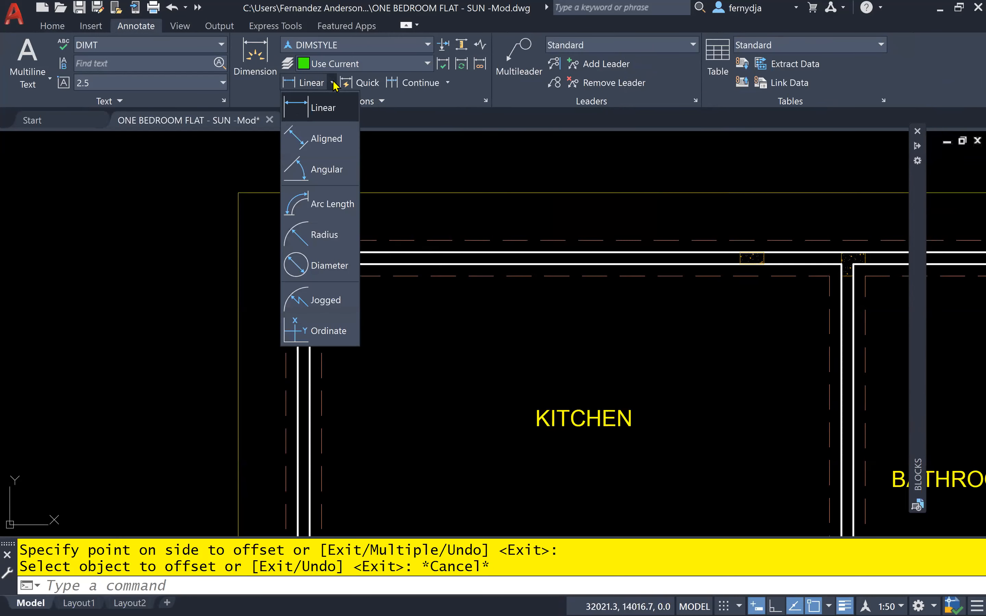
{"action": "left_click", "coordinate": [311, 115]}
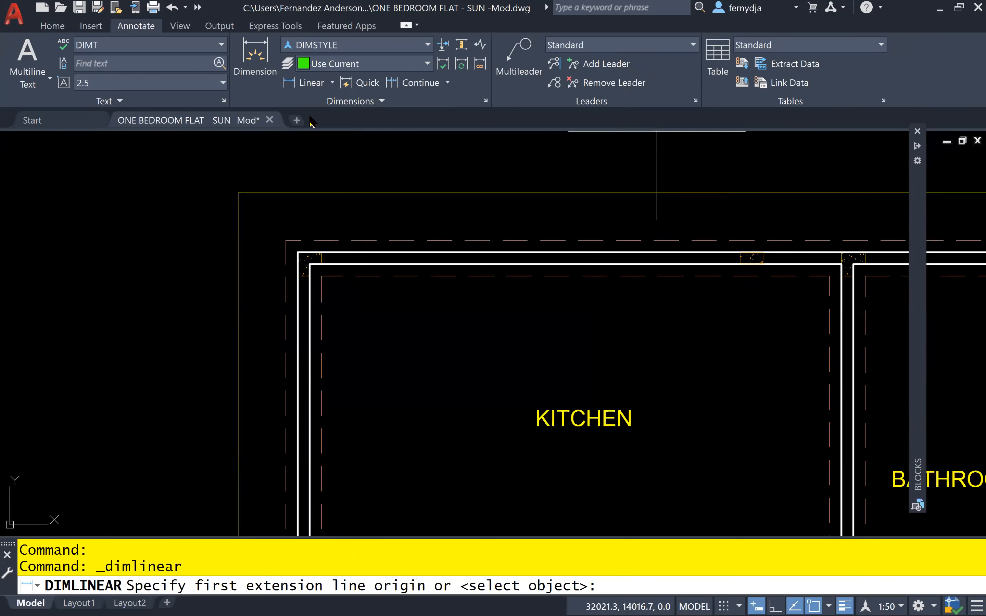
{"action": "left_click", "coordinate": [285, 240]}
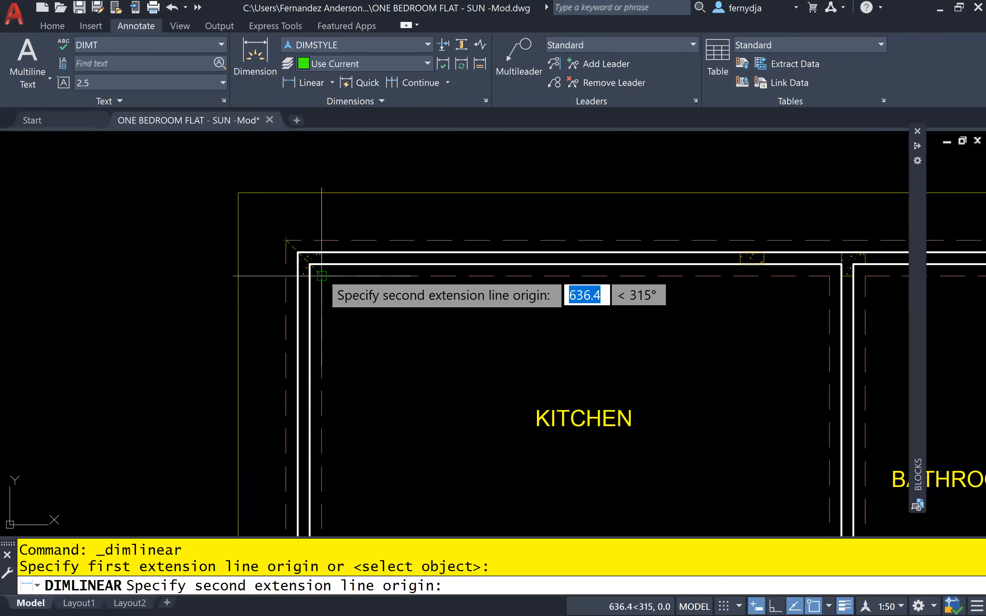
{"action": "left_click", "coordinate": [322, 276]}
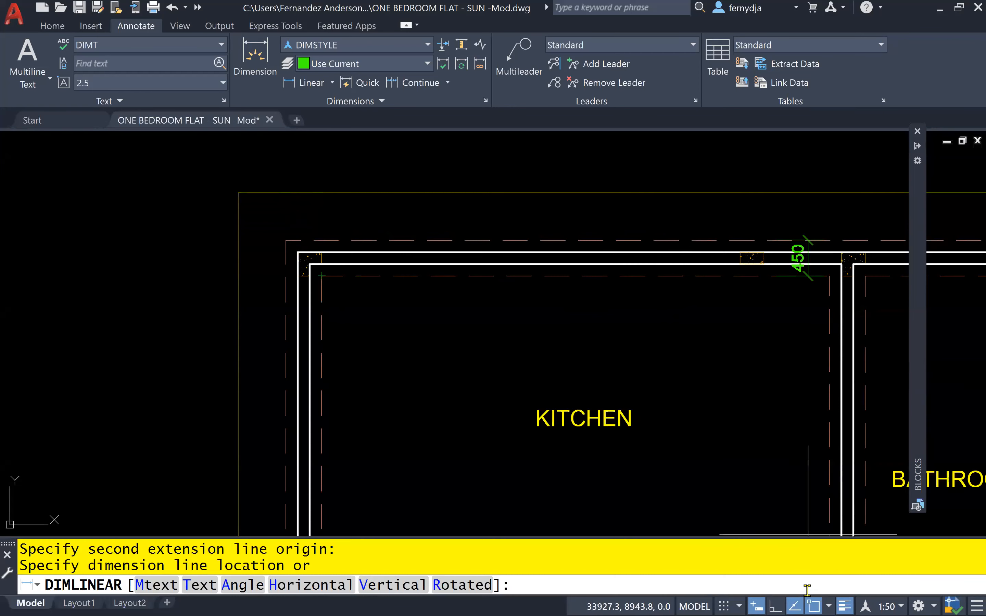
{"action": "left_click", "coordinate": [829, 605]}
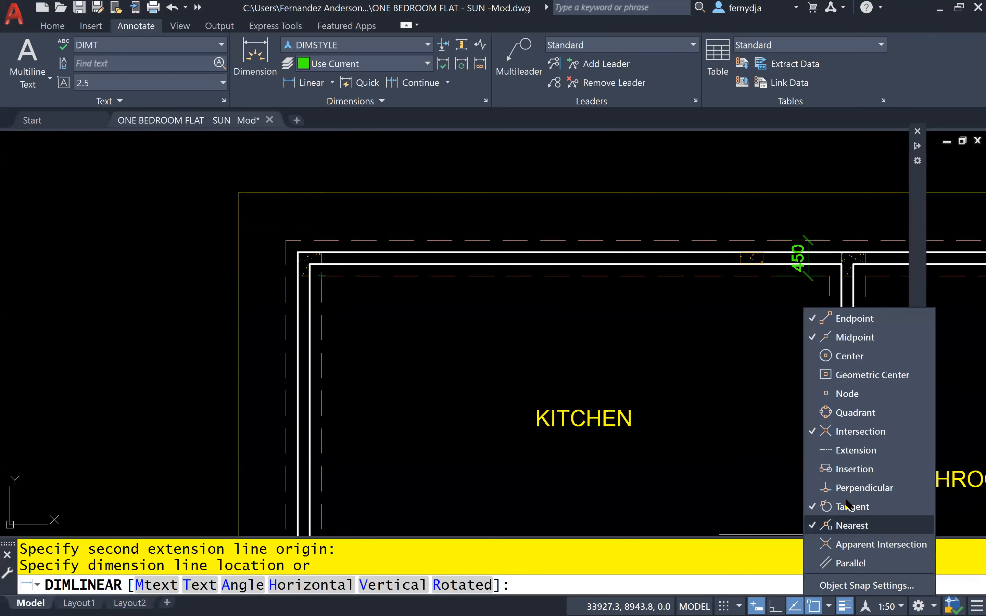
{"action": "left_click", "coordinate": [771, 464]}
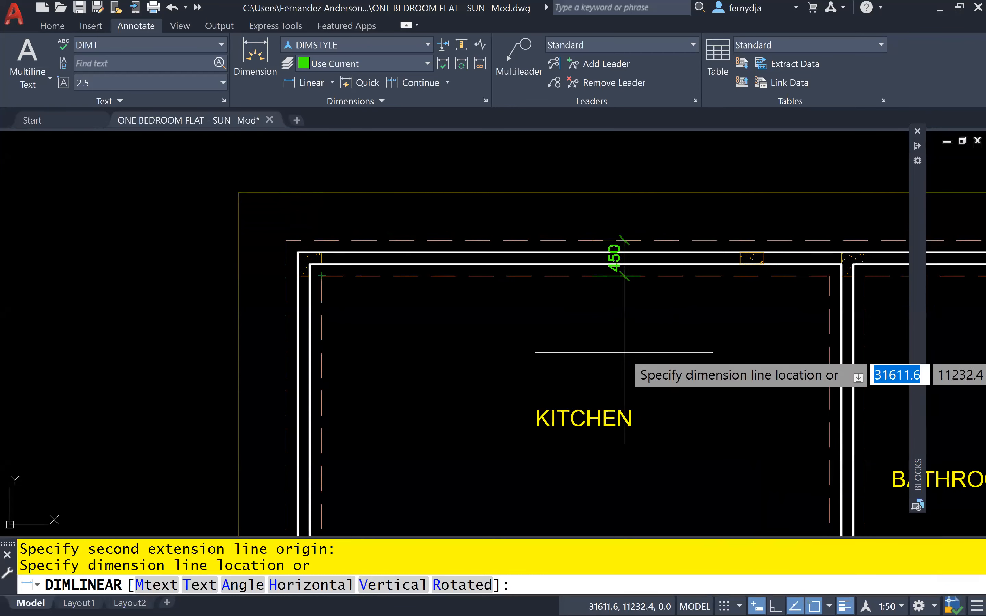
{"action": "left_click", "coordinate": [321, 192]}
Dimension the upper foundation's width vertically at the kitchen's outer corner, with the dimension line on the offset outline
{"action": "scroll", "coordinate": [475, 311], "scroll_direction": "down", "scroll_amount": 4}
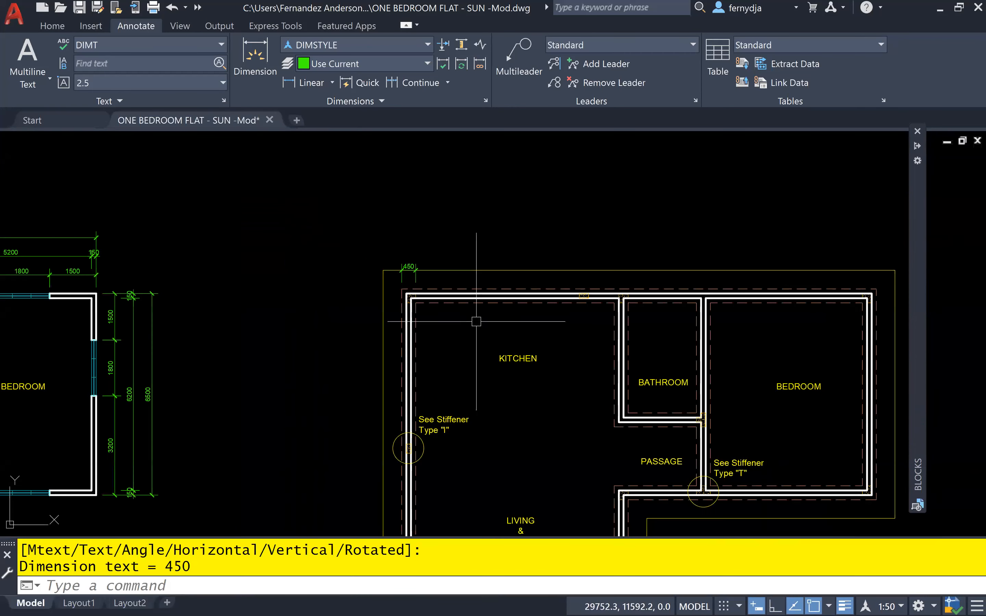
{"action": "middle_click_drag", "start_coordinate": [499, 338], "coordinate": [430, 267]}
{"action": "scroll", "coordinate": [362, 214], "scroll_direction": "up", "scroll_amount": 4}
{"action": "middle_click_drag", "start_coordinate": [362, 236], "coordinate": [516, 233]}
{"action": "key", "text": "space"}
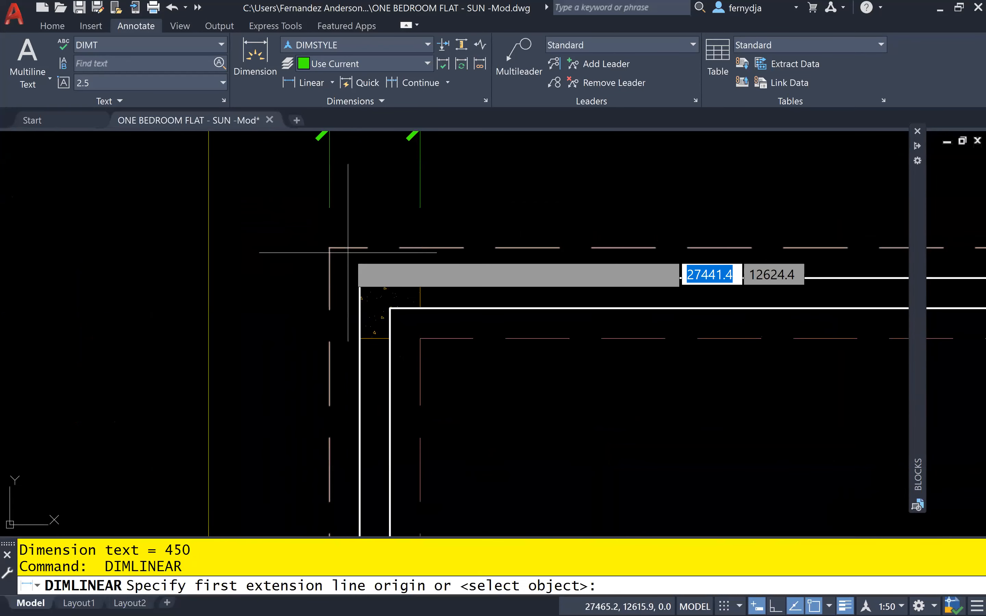
{"action": "left_click", "coordinate": [329, 248]}
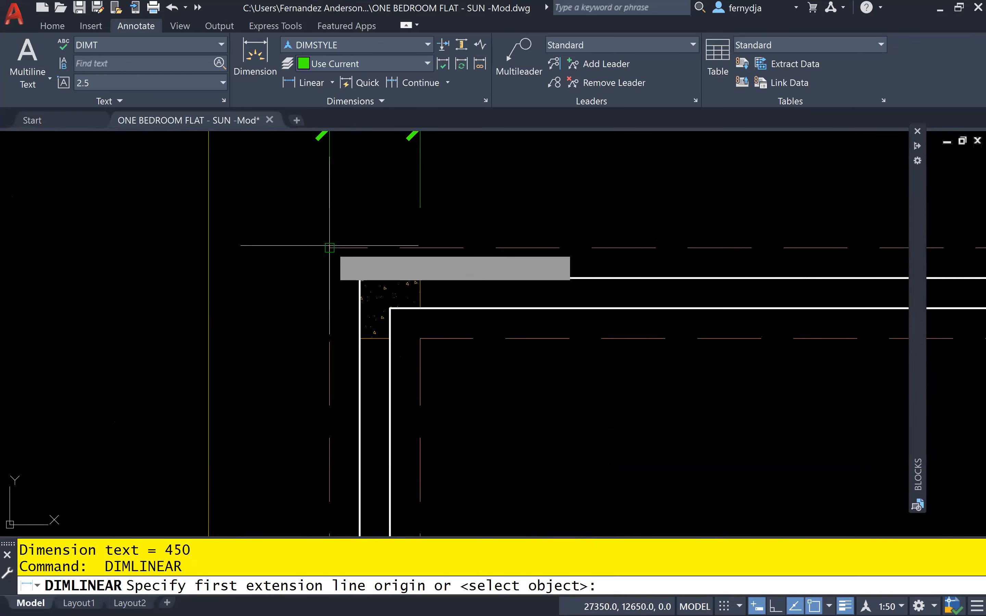
{"action": "left_click", "coordinate": [360, 338]}
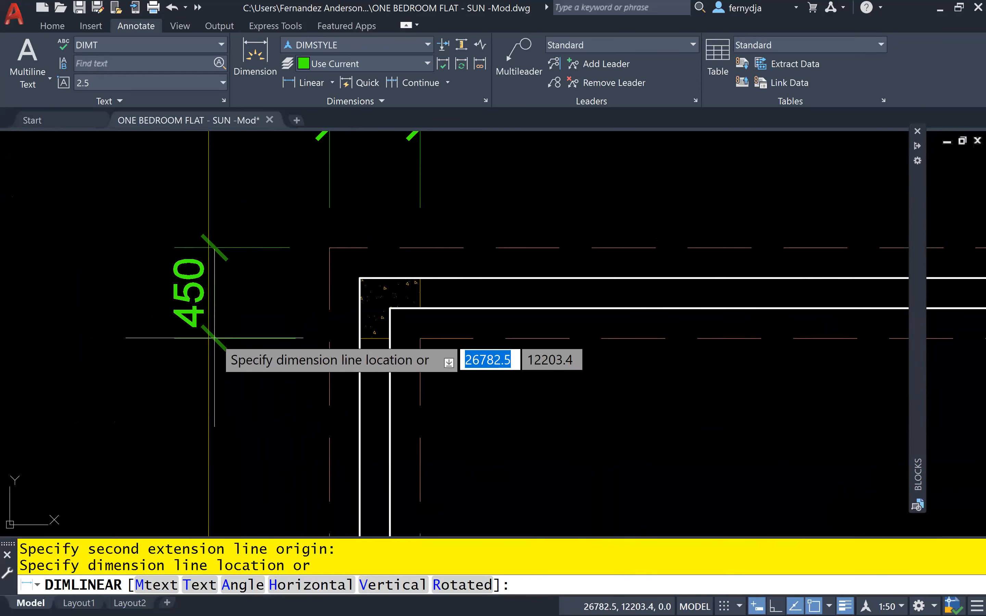
{"action": "left_click", "coordinate": [207, 338]}
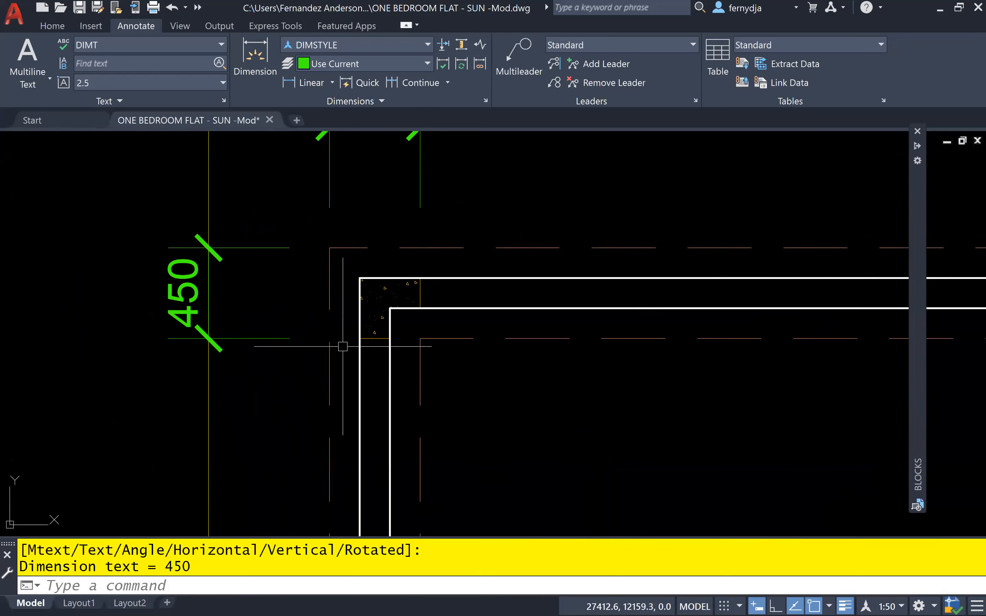
Continue the horizontal corner dimension across the kitchen and the foundation of the wall between kitchen and bathroom
{"action": "scroll", "coordinate": [351, 347], "scroll_direction": "down", "scroll_amount": 3}
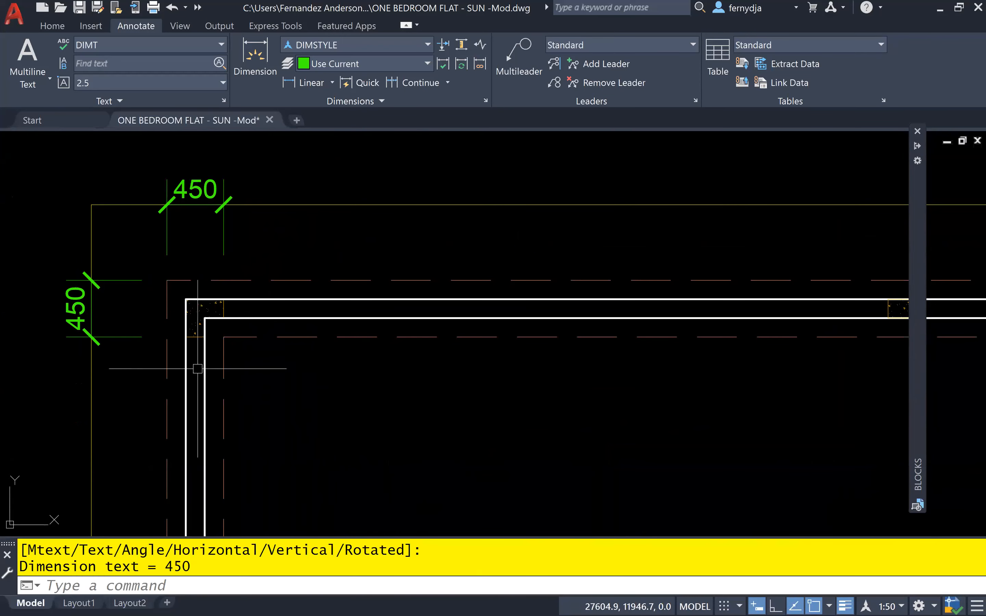
{"action": "scroll", "coordinate": [295, 369], "scroll_direction": "down", "scroll_amount": 2}
{"action": "mouse_move", "coordinate": [294, 370]}
{"action": "middle_mouse_down"}
{"action": "mouse_move", "coordinate": [355, 390]}
{"action": "mouse_move", "coordinate": [202, 311]}
{"action": "middle_mouse_up"}
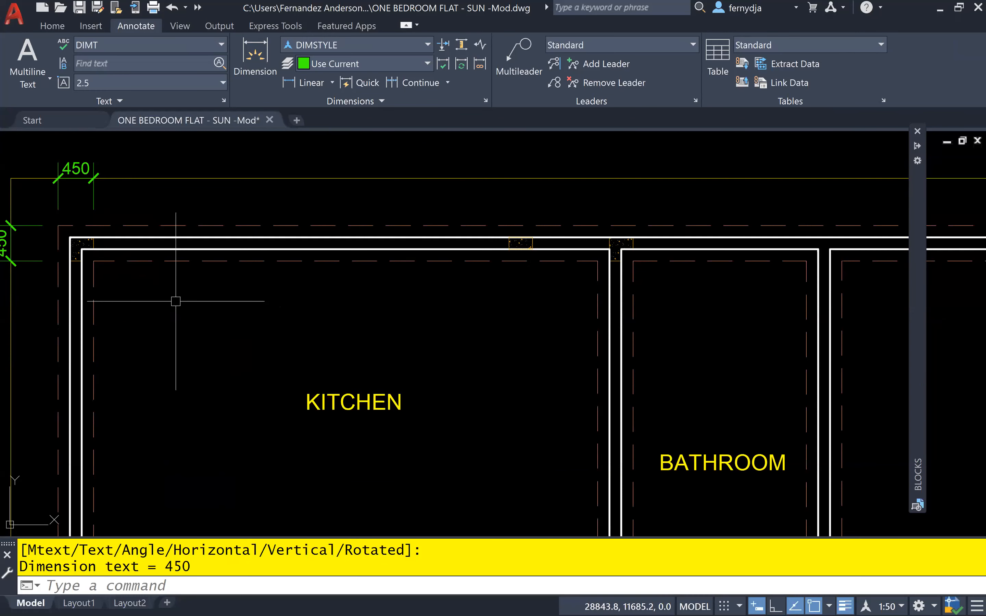
{"action": "scroll", "coordinate": [175, 299], "scroll_direction": "down", "scroll_amount": 2}
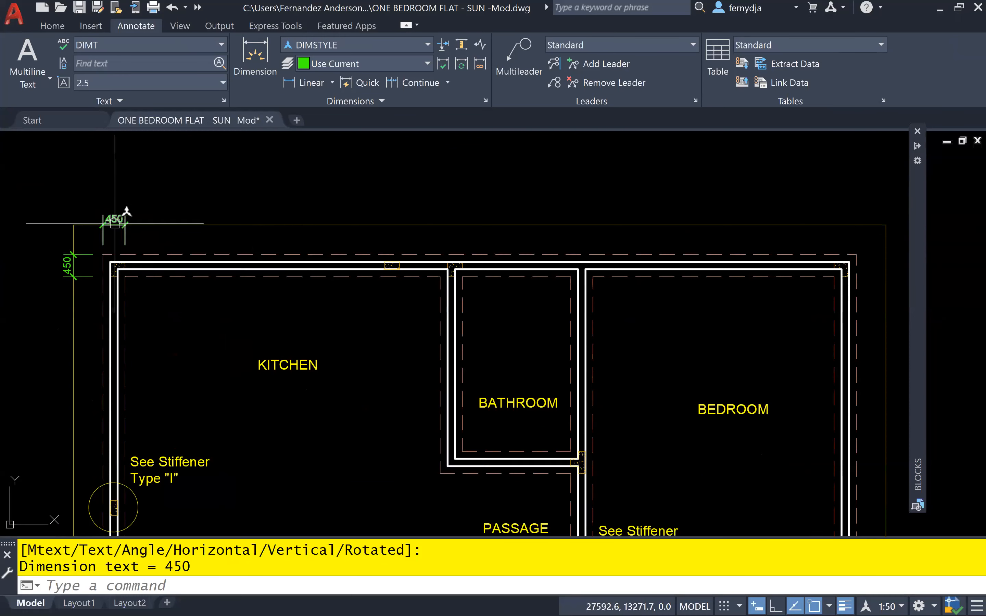
{"action": "scroll", "coordinate": [114, 223], "scroll_direction": "up", "scroll_amount": 4}
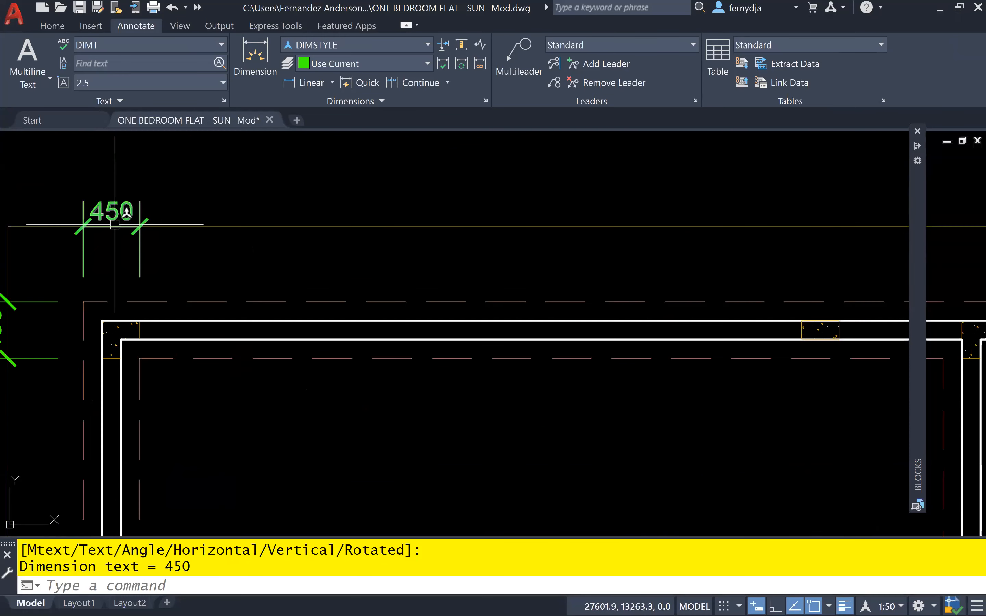
{"action": "left_click", "coordinate": [135, 207]}
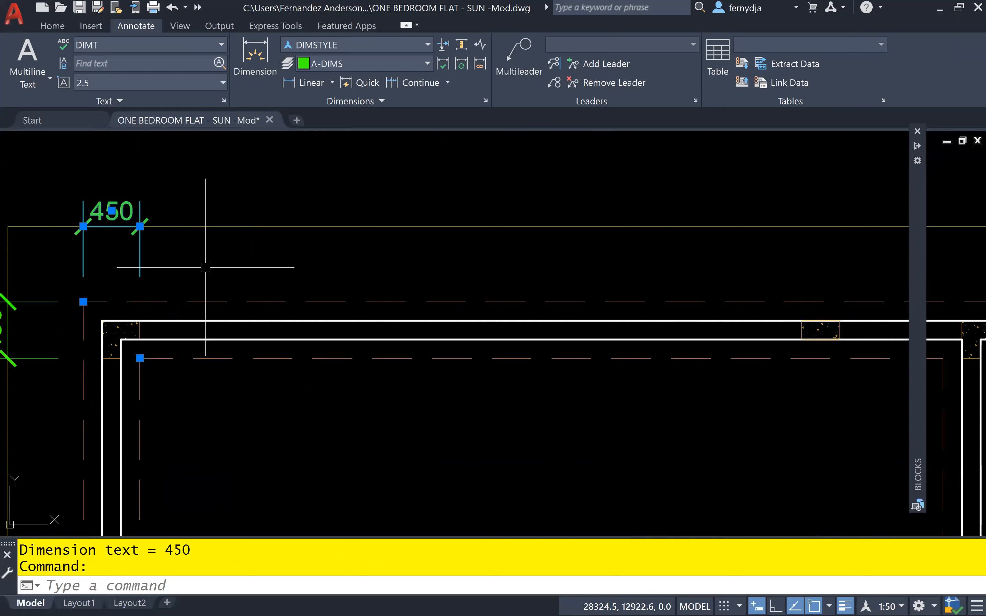
{"action": "mouse_move", "coordinate": [142, 231]}
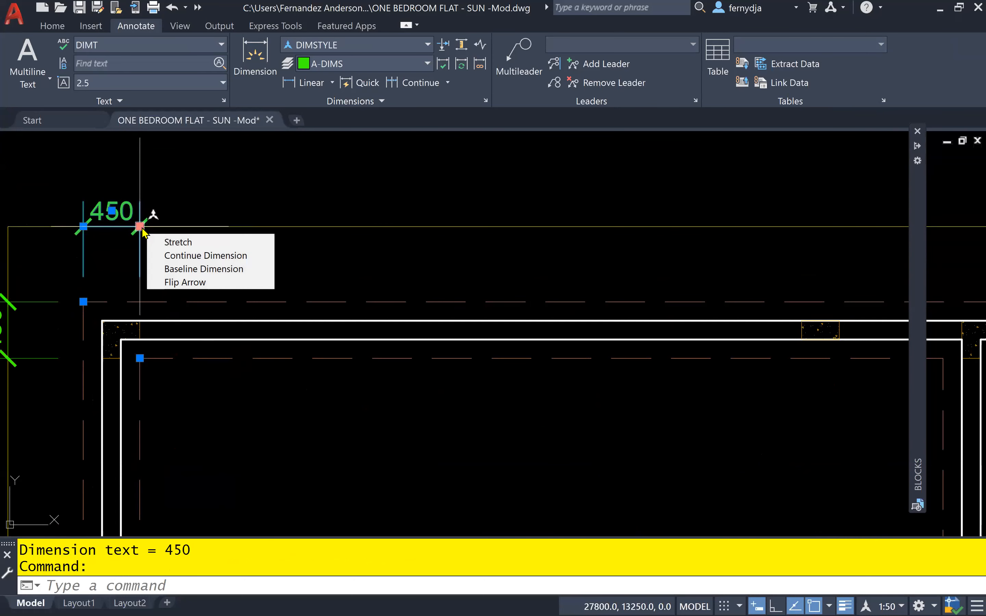
{"action": "left_click", "coordinate": [197, 255]}
{"action": "scroll", "coordinate": [391, 285], "scroll_direction": "down", "scroll_amount": 5}
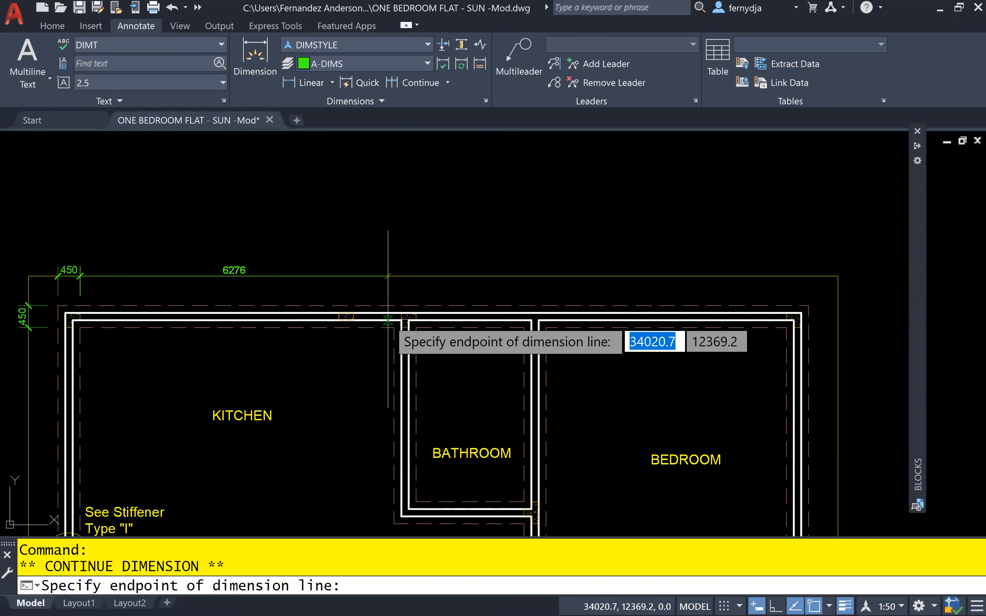
{"action": "scroll", "coordinate": [388, 320], "scroll_direction": "up", "scroll_amount": 4}
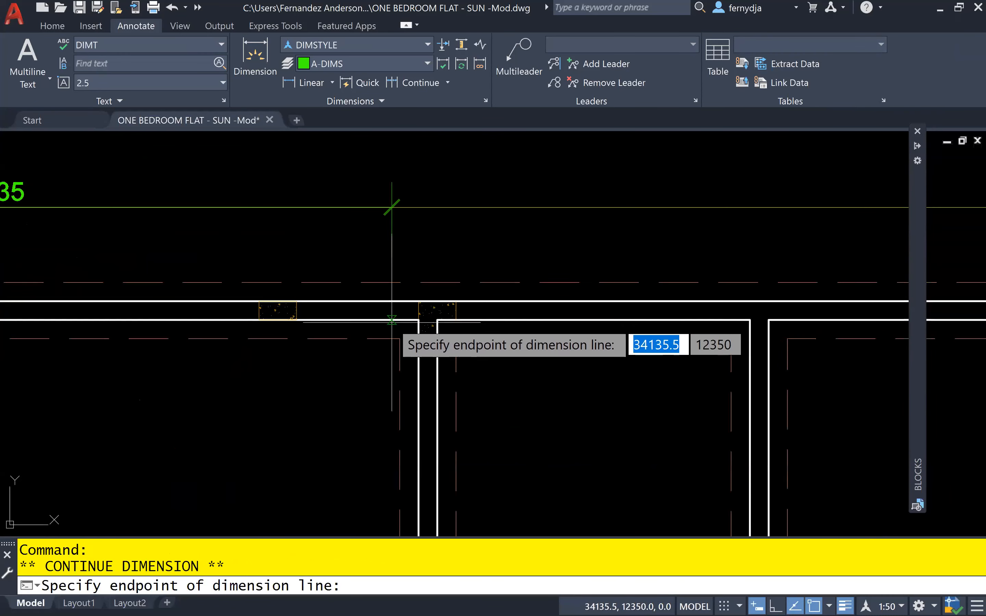
{"action": "left_click", "coordinate": [400, 338]}
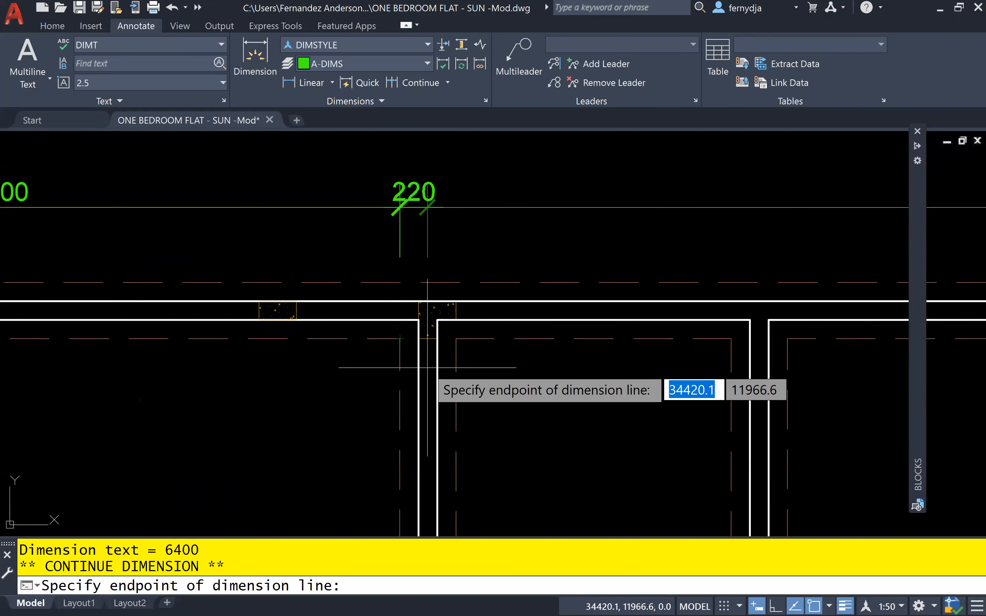
{"action": "left_click", "coordinate": [456, 339]}
Continue the upper dimension chain across the bathroom, the bathroom-bedroom wall foundation, the bedroom and the right foundation to its outer corner
{"action": "scroll", "coordinate": [387, 358], "scroll_direction": "up", "scroll_amount": 2}
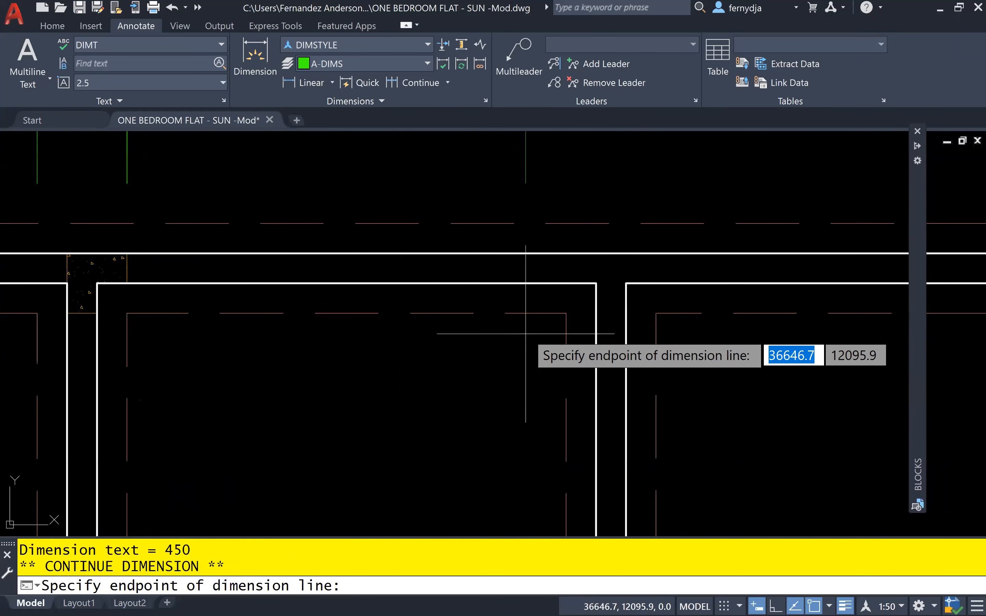
{"action": "left_click", "coordinate": [566, 313]}
{"action": "left_click", "coordinate": [656, 314]}
{"action": "scroll", "coordinate": [685, 349], "scroll_direction": "down", "scroll_amount": 2}
{"action": "middle_click_drag", "start_coordinate": [739, 372], "coordinate": [497, 383]}
{"action": "middle_click_drag", "start_coordinate": [760, 404], "coordinate": [527, 402]}
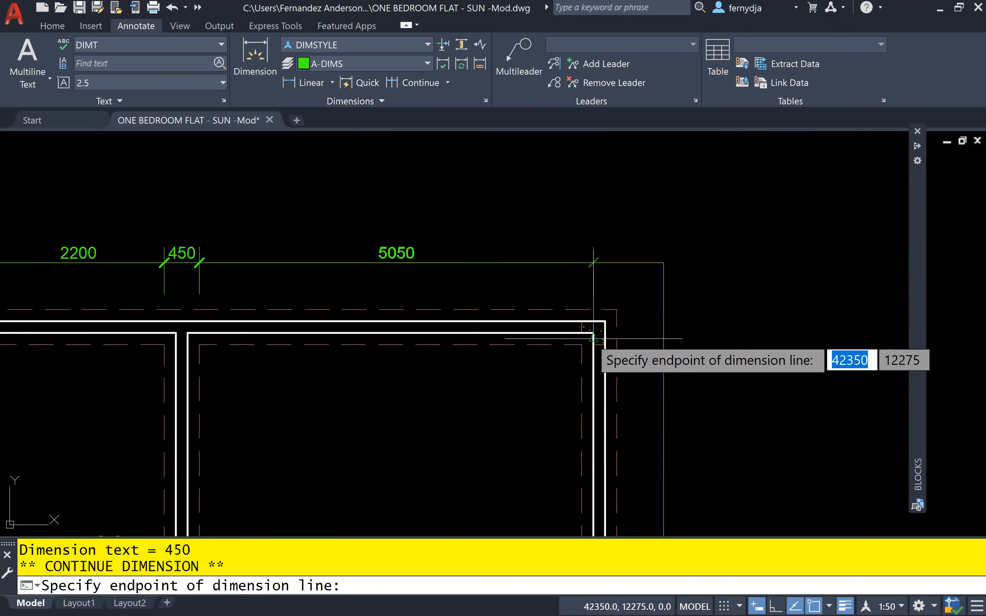
{"action": "scroll", "coordinate": [590, 339], "scroll_direction": "up", "scroll_amount": 3}
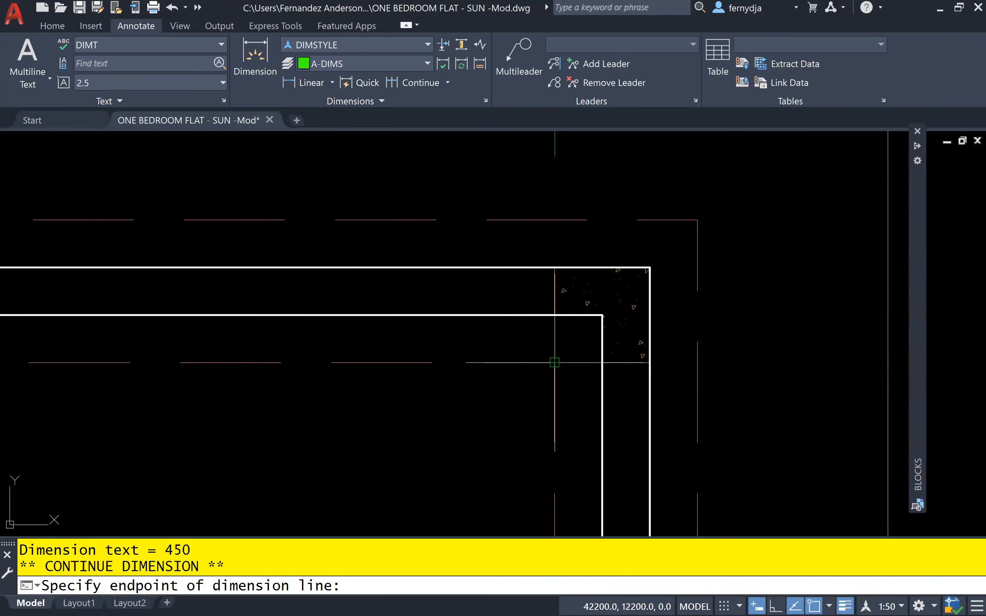
{"action": "left_click", "coordinate": [696, 219]}
{"action": "key", "text": "Escape"}
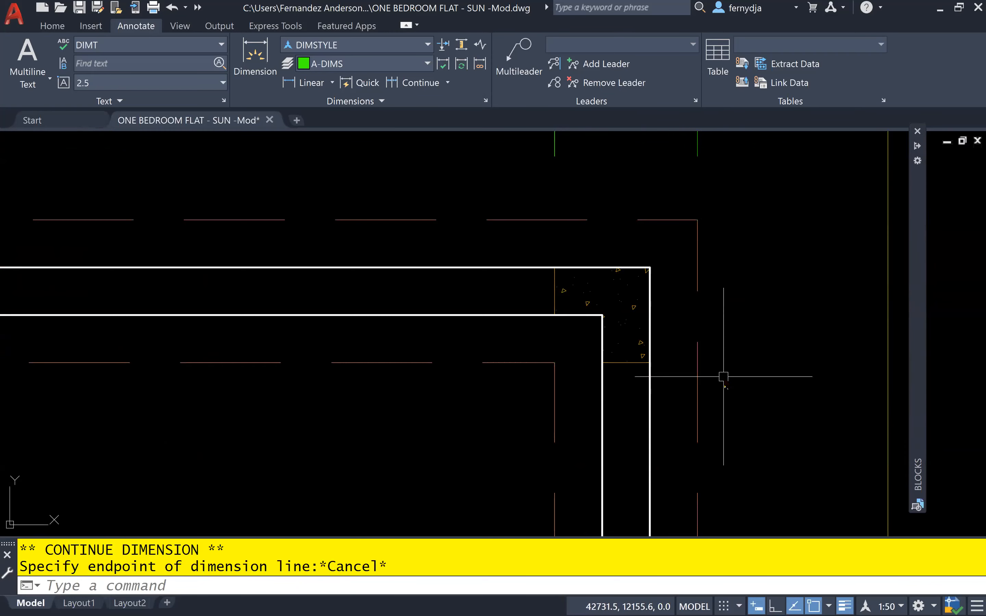
Continue the vertical corner dimension down the plan's left side to the inner and outer edges of the lower foundation at the L stiffener
{"action": "scroll", "coordinate": [717, 391], "scroll_direction": "down", "scroll_amount": 5}
{"action": "middle_click_drag", "start_coordinate": [613, 409], "coordinate": [778, 284]}
{"action": "middle_click_drag", "start_coordinate": [524, 396], "coordinate": [836, 349]}
{"action": "mouse_move", "coordinate": [535, 366]}
{"action": "middle_mouse_down"}
{"action": "mouse_move", "coordinate": [807, 358]}
{"action": "mouse_move", "coordinate": [785, 361]}
{"action": "middle_mouse_up"}
{"action": "middle_click_drag", "start_coordinate": [534, 337], "coordinate": [586, 372]}
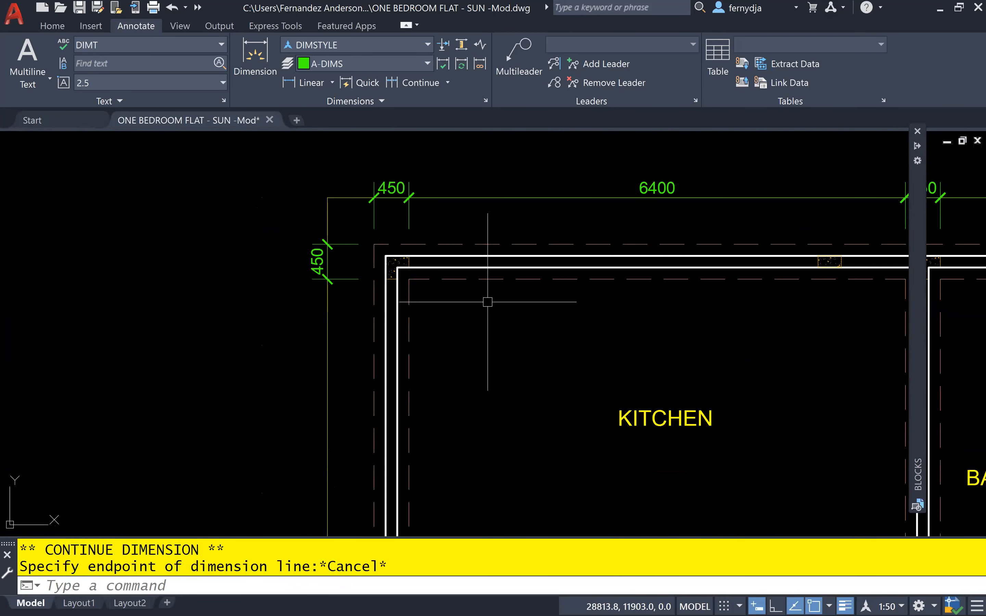
{"action": "key", "text": "Escape"}
{"action": "scroll", "coordinate": [345, 285], "scroll_direction": "up", "scroll_amount": 2}
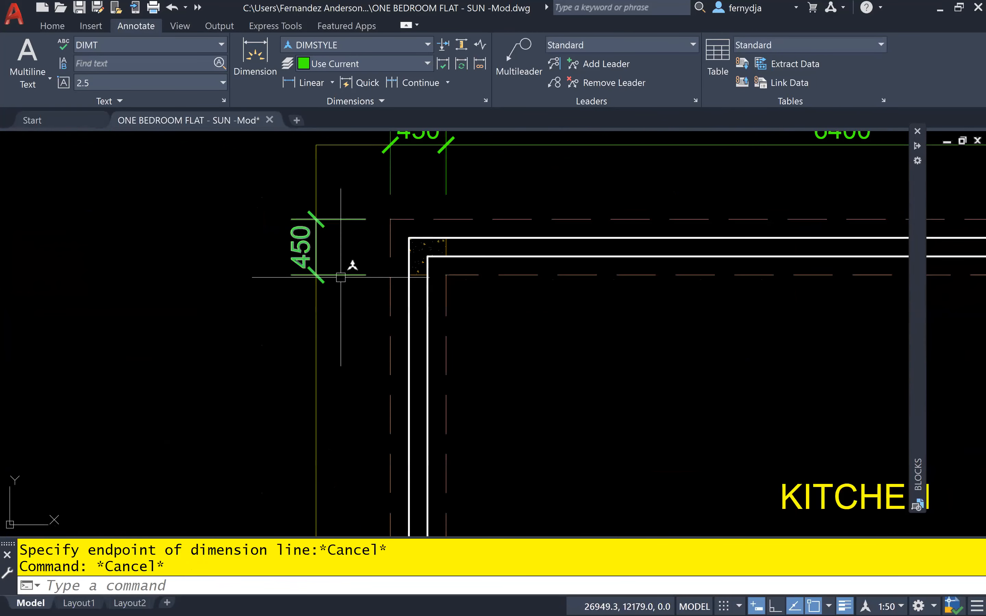
{"action": "left_click", "coordinate": [339, 276]}
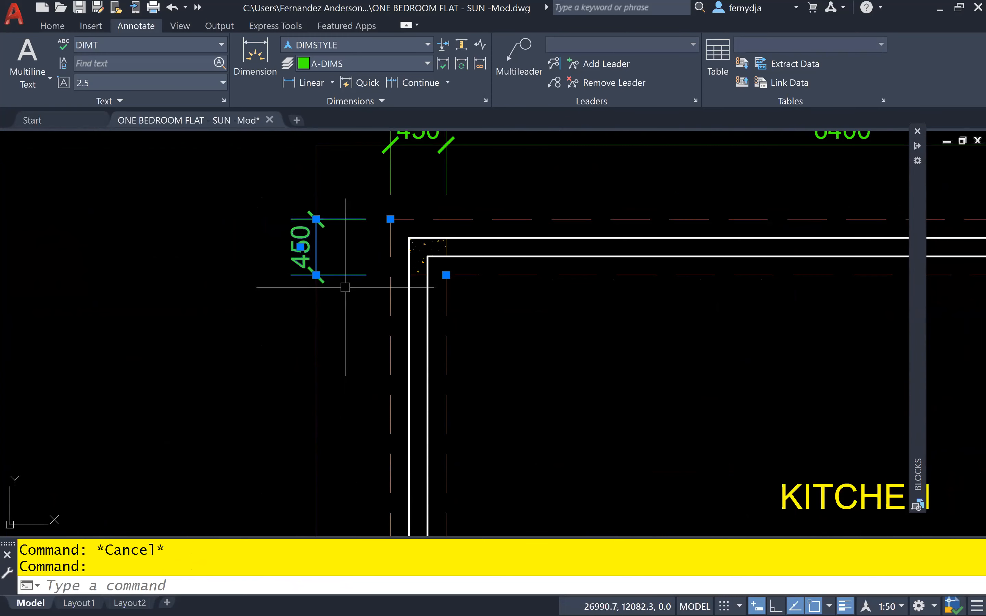
{"action": "mouse_move", "coordinate": [316, 277]}
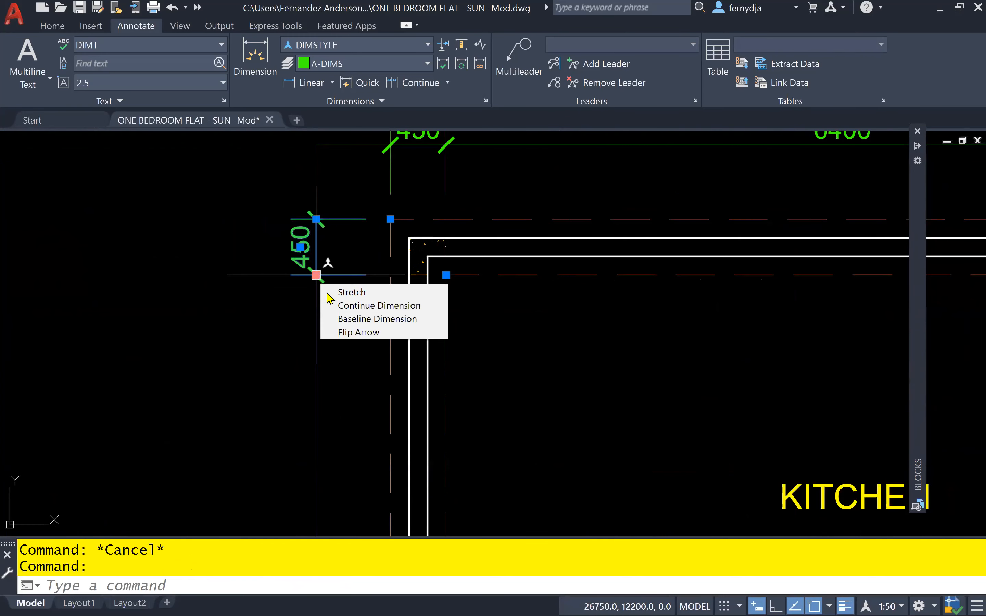
{"action": "left_click", "coordinate": [378, 306]}
{"action": "scroll", "coordinate": [468, 394], "scroll_direction": "down", "scroll_amount": 4}
{"action": "middle_click_drag", "start_coordinate": [512, 437], "coordinate": [478, 285]}
{"action": "scroll", "coordinate": [423, 384], "scroll_direction": "up", "scroll_amount": 5}
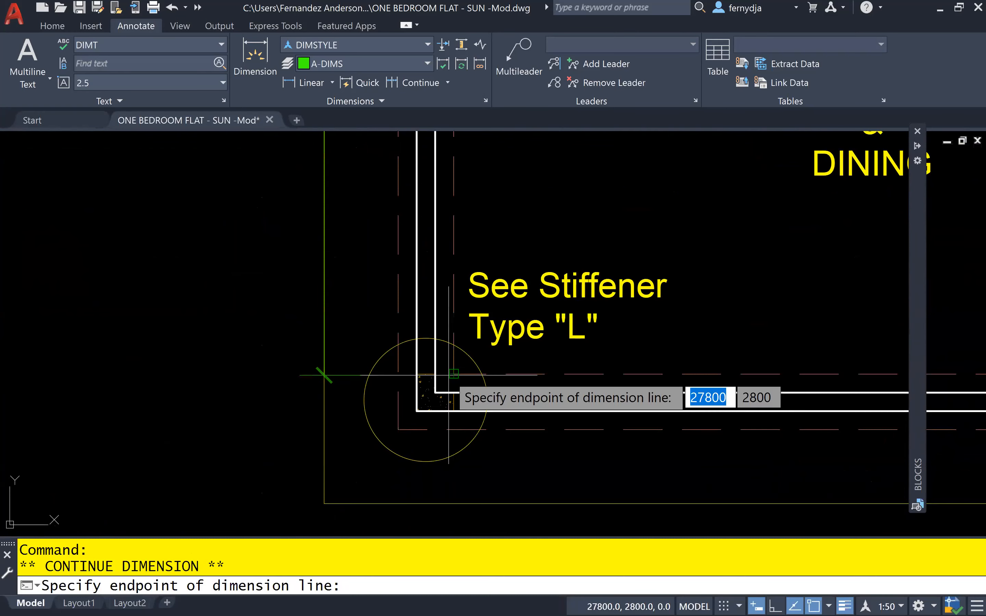
{"action": "left_click", "coordinate": [453, 374]}
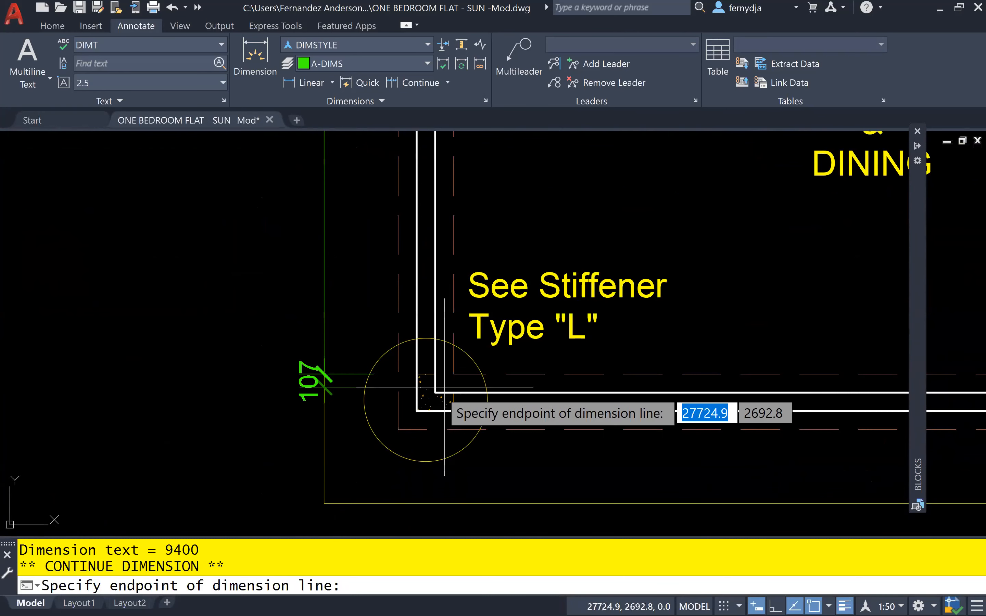
{"action": "left_click", "coordinate": [398, 430]}
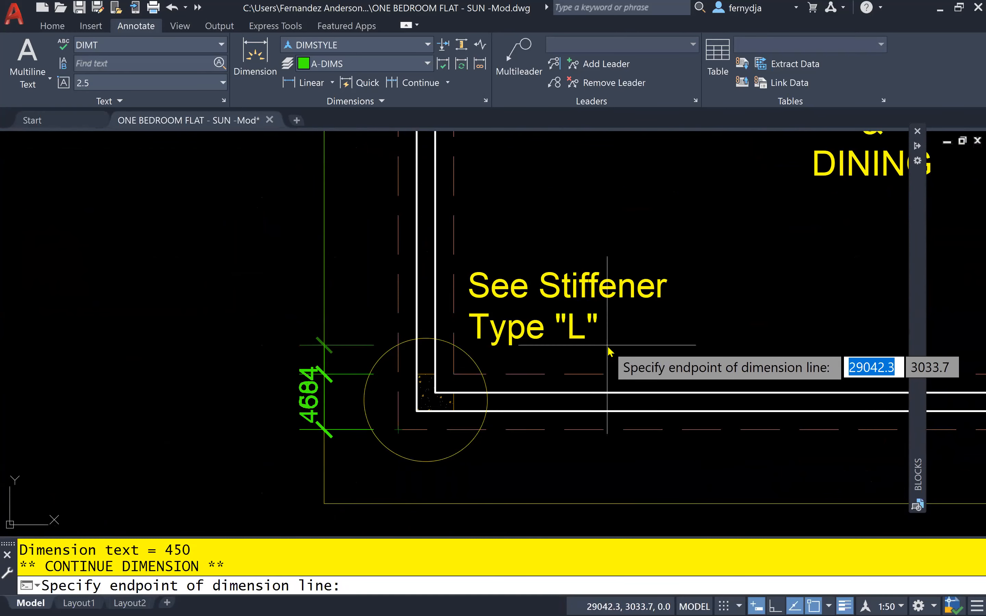
{"action": "key", "text": "Escape"}
Dimension the left foundation's width horizontally at the L-stiffener corner, with the dimension line on the lower offset outline
{"action": "scroll", "coordinate": [536, 349], "scroll_direction": "down", "scroll_amount": 4}
{"action": "scroll", "coordinate": [512, 387], "scroll_direction": "up", "scroll_amount": 6}
{"action": "scroll", "coordinate": [495, 390], "scroll_direction": "down", "scroll_amount": 2}
{"action": "middle_click_drag", "start_coordinate": [496, 389], "coordinate": [407, 383]}
{"action": "scroll", "coordinate": [407, 383], "scroll_direction": "up", "scroll_amount": 2}
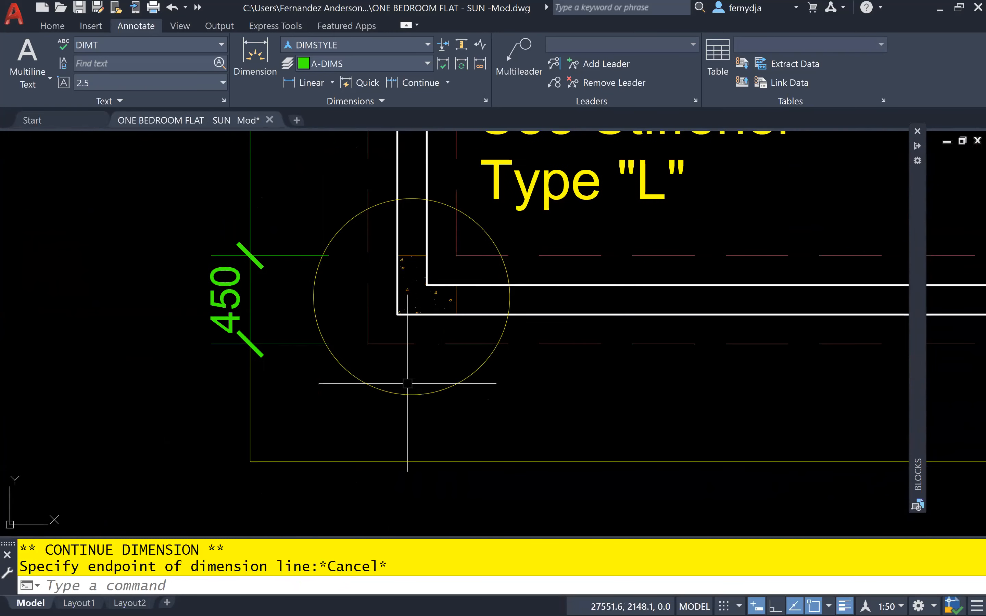
{"action": "right_click", "coordinate": [494, 423]}
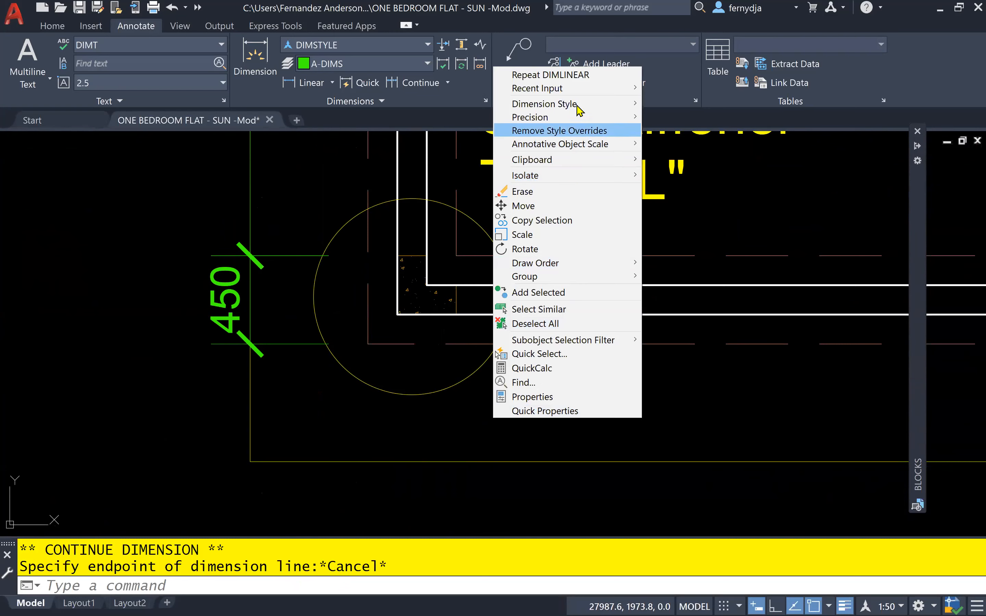
{"action": "mouse_move", "coordinate": [619, 96]}
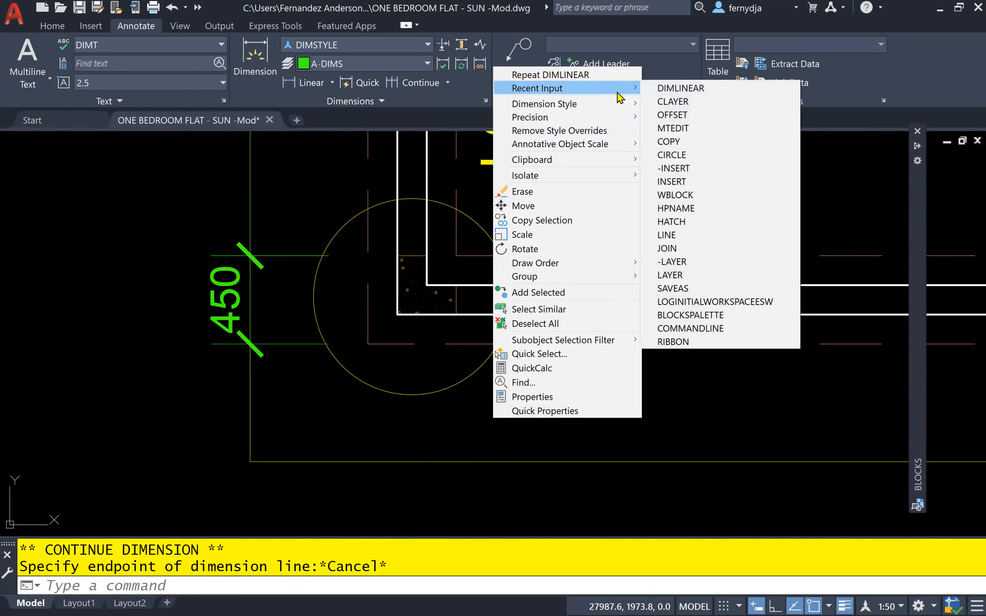
{"action": "left_click", "coordinate": [695, 92]}
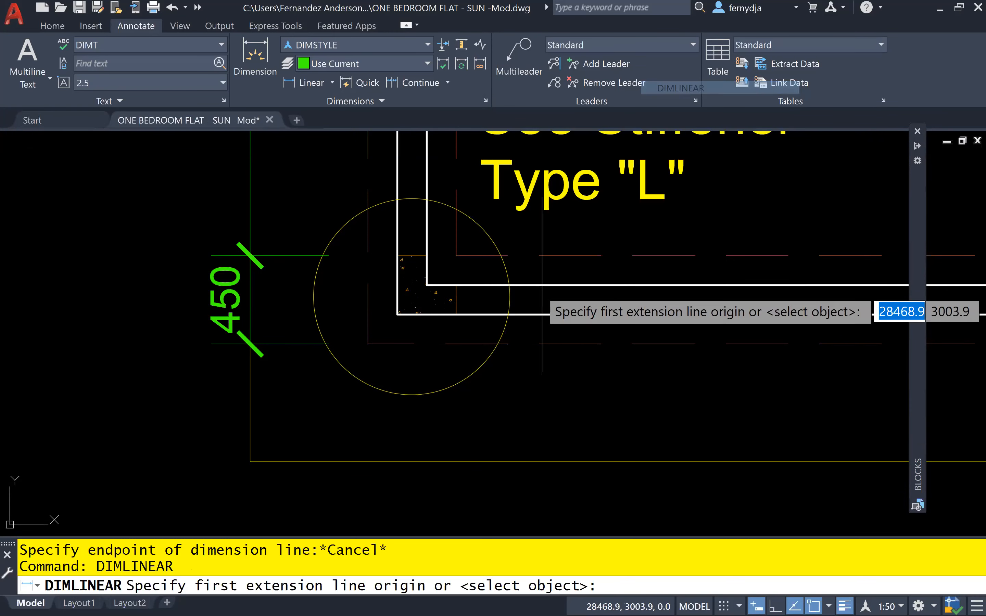
{"action": "left_click", "coordinate": [368, 344]}
{"action": "left_click", "coordinate": [456, 255]}
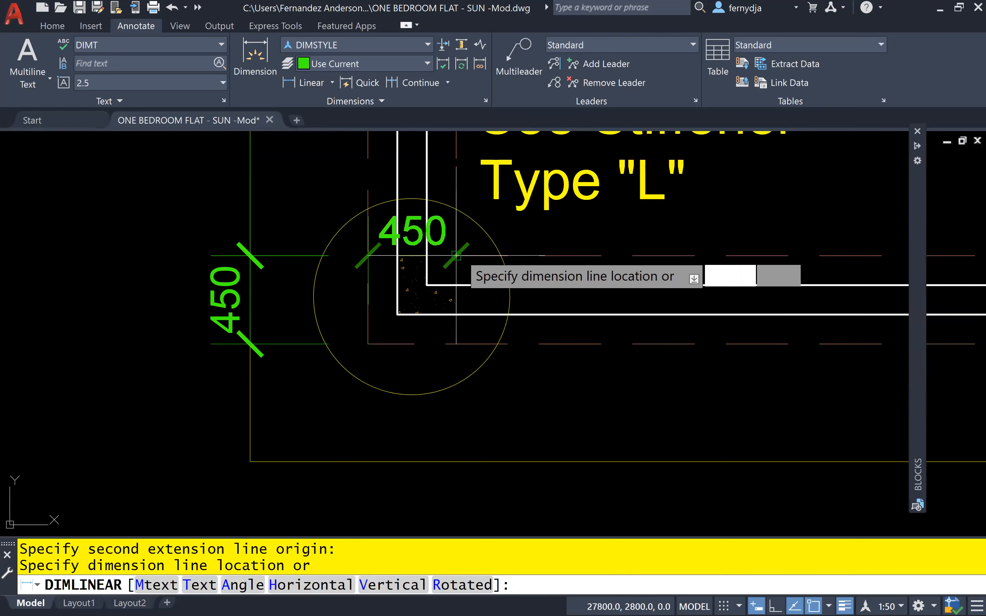
{"action": "left_click", "coordinate": [459, 464]}
{"action": "middle_click_drag", "start_coordinate": [521, 438], "coordinate": [352, 426]}
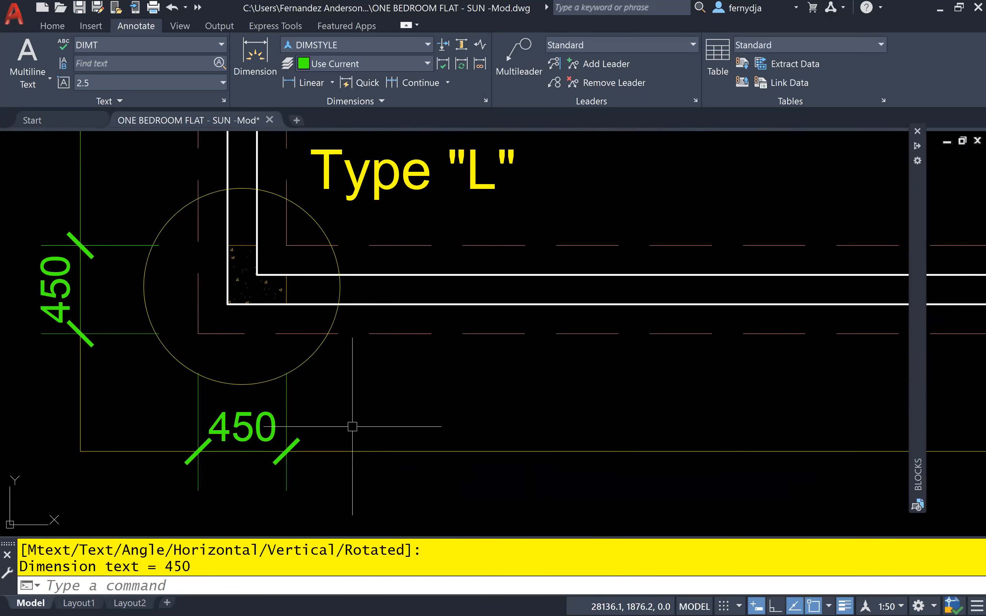
Continue the lower horizontal dimension across the living and dining room and its right foundation to the outer corner
{"action": "left_click", "coordinate": [285, 416]}
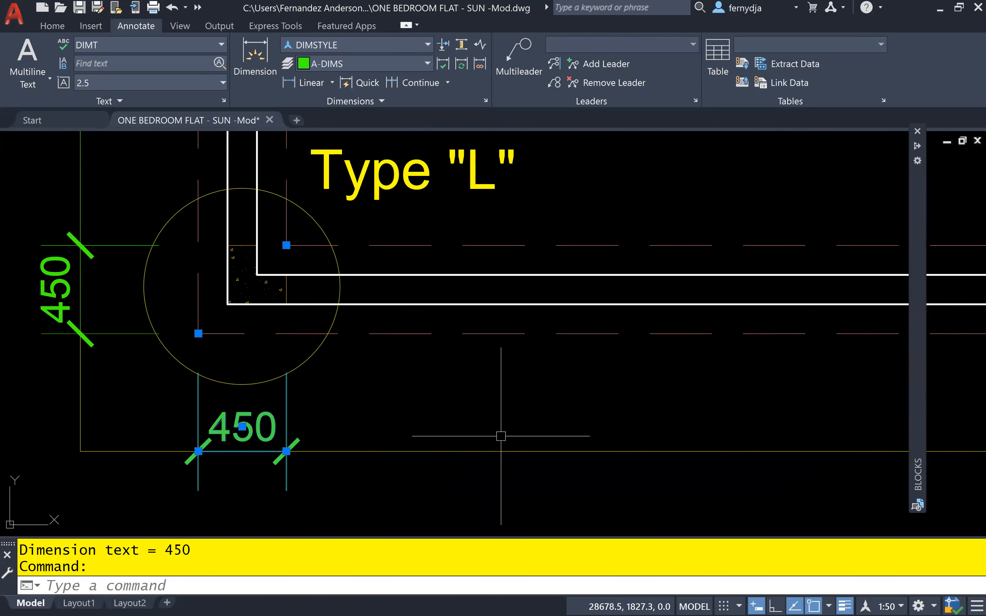
{"action": "mouse_move", "coordinate": [286, 451]}
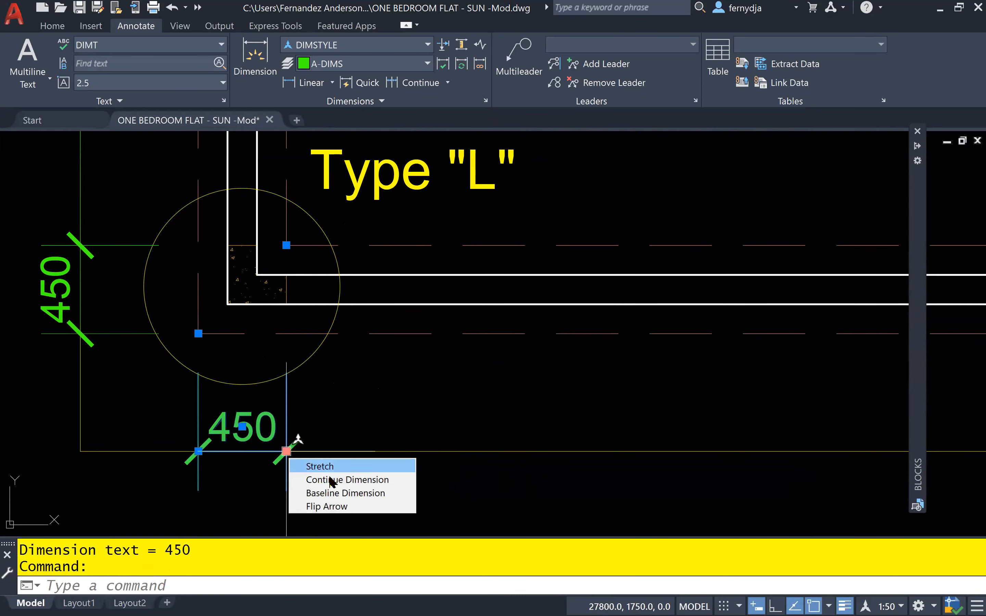
{"action": "left_click", "coordinate": [347, 480]}
{"action": "scroll", "coordinate": [523, 438], "scroll_direction": "down", "scroll_amount": 4}
{"action": "scroll", "coordinate": [528, 408], "scroll_direction": "up", "scroll_amount": 6}
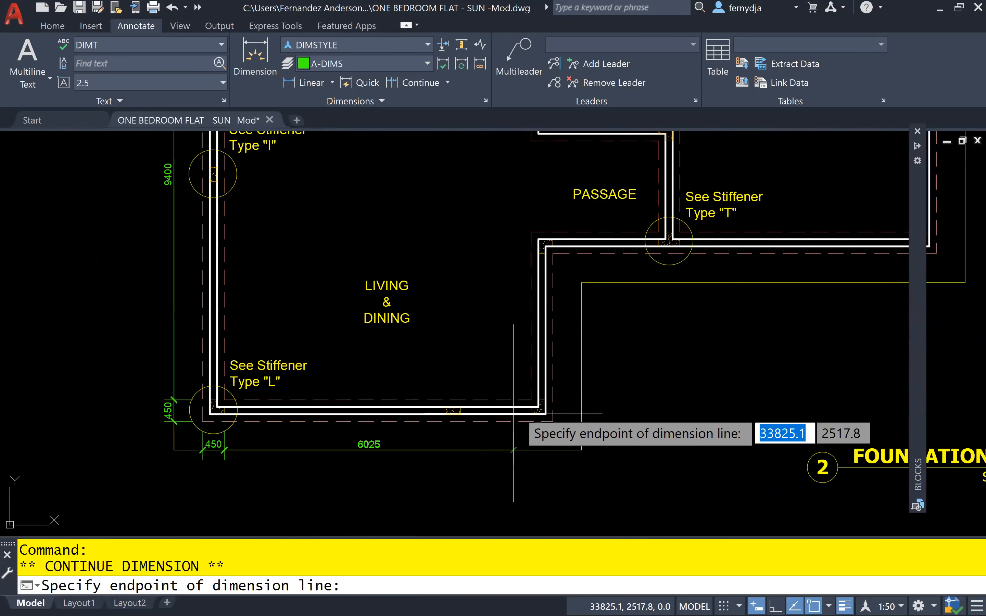
{"action": "left_click", "coordinate": [526, 395]}
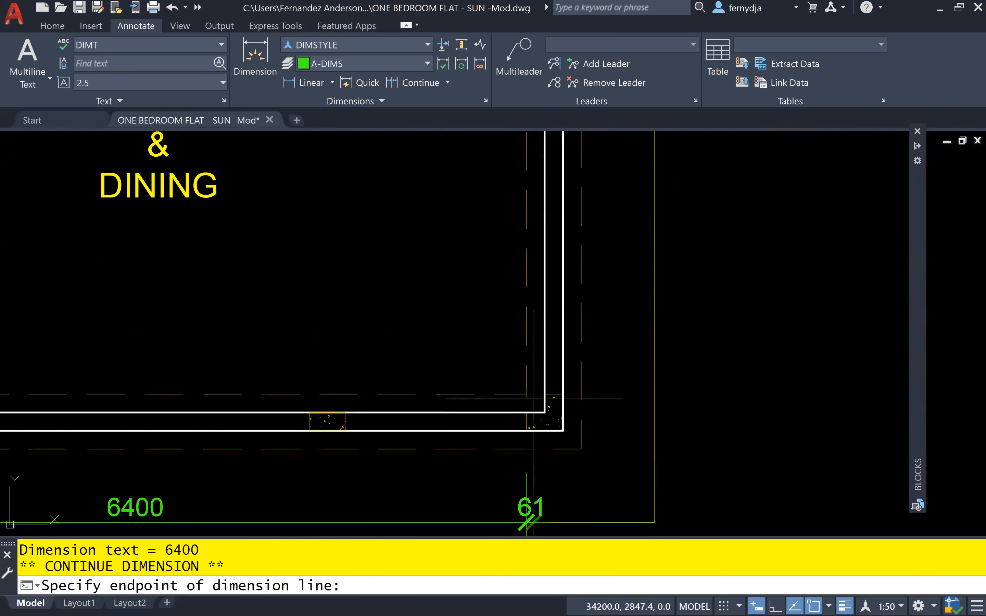
{"action": "left_click", "coordinate": [580, 449]}
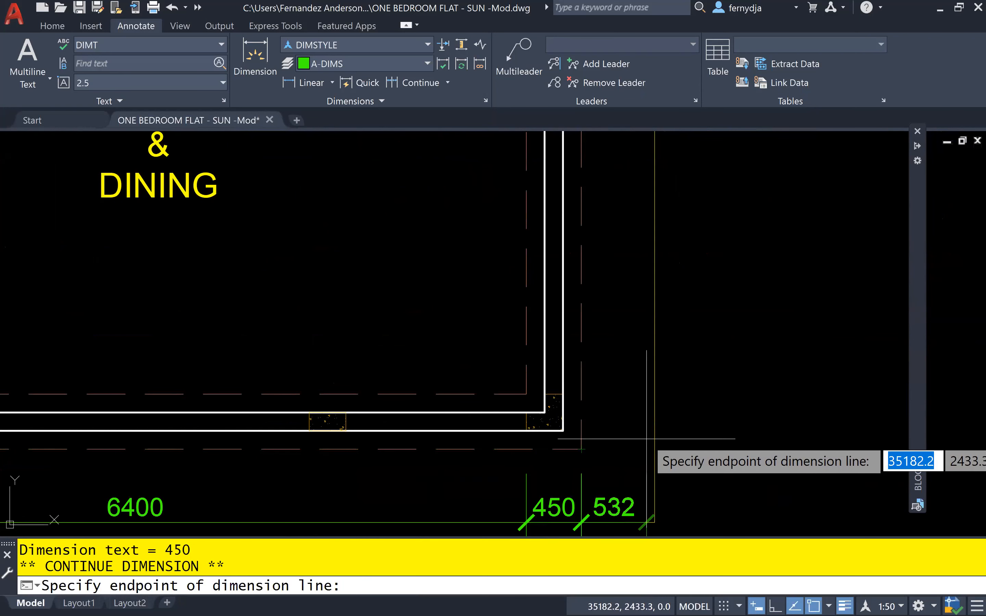
{"action": "key", "text": "Return"}
{"action": "scroll", "coordinate": [612, 443], "scroll_direction": "down", "scroll_amount": 5}
{"action": "scroll", "coordinate": [631, 401], "scroll_direction": "up", "scroll_amount": 3}
{"action": "mouse_move", "coordinate": [519, 451]}
{"action": "middle_mouse_down"}
{"action": "mouse_move", "coordinate": [516, 407]}
{"action": "mouse_move", "coordinate": [421, 399]}
{"action": "middle_mouse_up"}
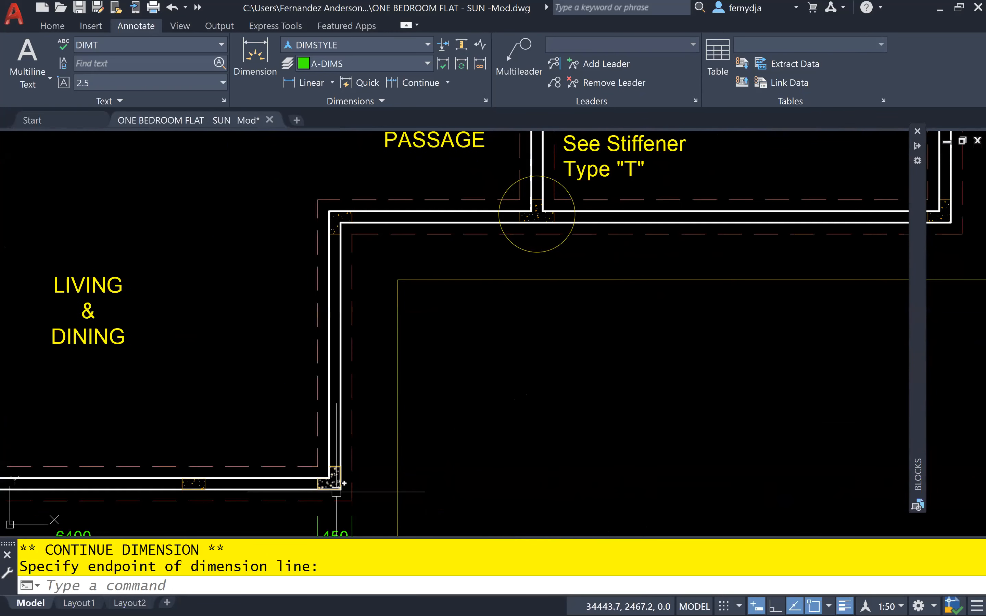
{"action": "scroll", "coordinate": [344, 483], "scroll_direction": "down", "scroll_amount": 2}
{"action": "middle_click_drag", "start_coordinate": [355, 495], "coordinate": [452, 456]}
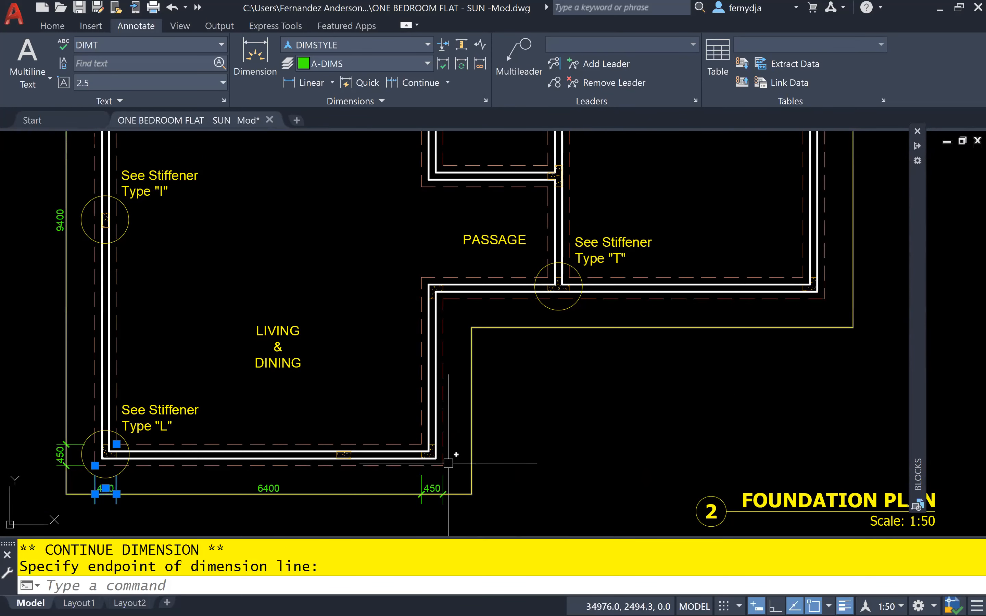
{"action": "key", "text": "Escape"}
Dimension the vertical step from the living room's lower-right outer foundation corner to the inner corner below the passage, just outside the offset outline
{"action": "scroll", "coordinate": [473, 452], "scroll_direction": "up", "scroll_amount": 5}
{"action": "middle_click_drag", "start_coordinate": [414, 418], "coordinate": [400, 411]}
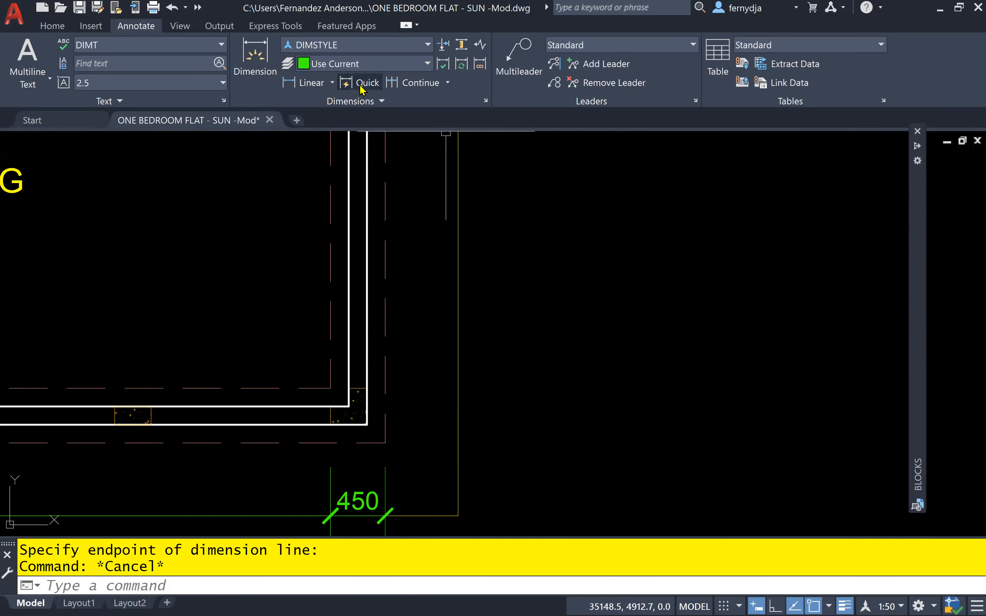
{"action": "left_click", "coordinate": [310, 83]}
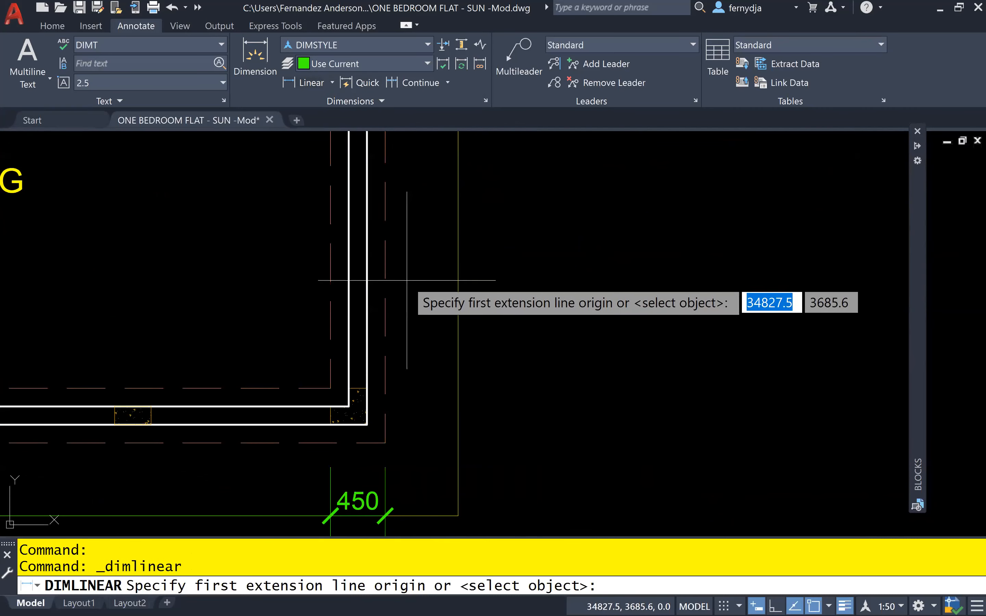
{"action": "left_click", "coordinate": [385, 443]}
{"action": "scroll", "coordinate": [370, 359], "scroll_direction": "down", "scroll_amount": 4}
{"action": "scroll", "coordinate": [371, 360], "scroll_direction": "up", "scroll_amount": 5}
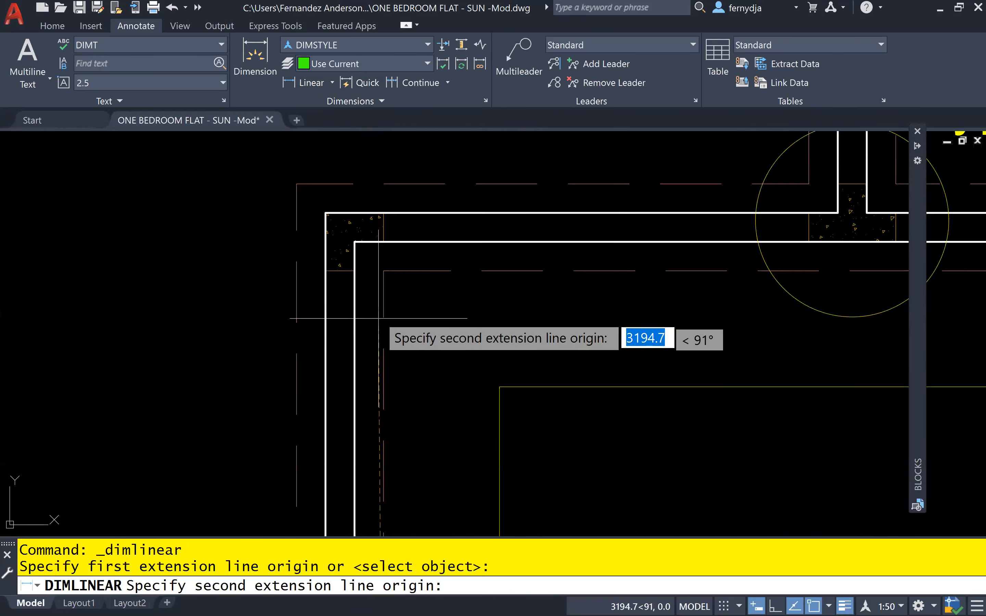
{"action": "left_click", "coordinate": [382, 269]}
{"action": "scroll", "coordinate": [517, 343], "scroll_direction": "down", "scroll_amount": 4}
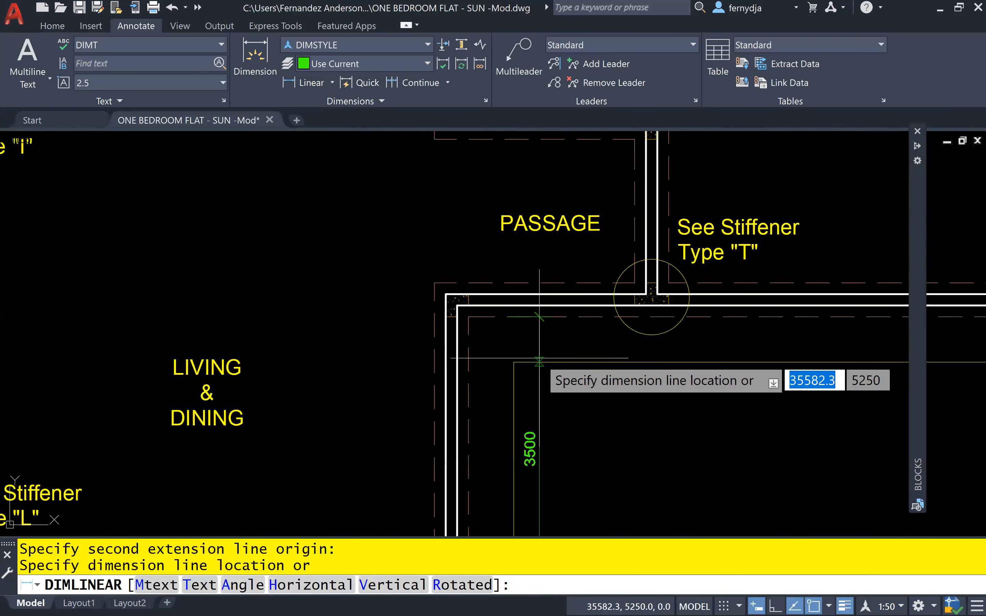
{"action": "left_click", "coordinate": [429, 310]}
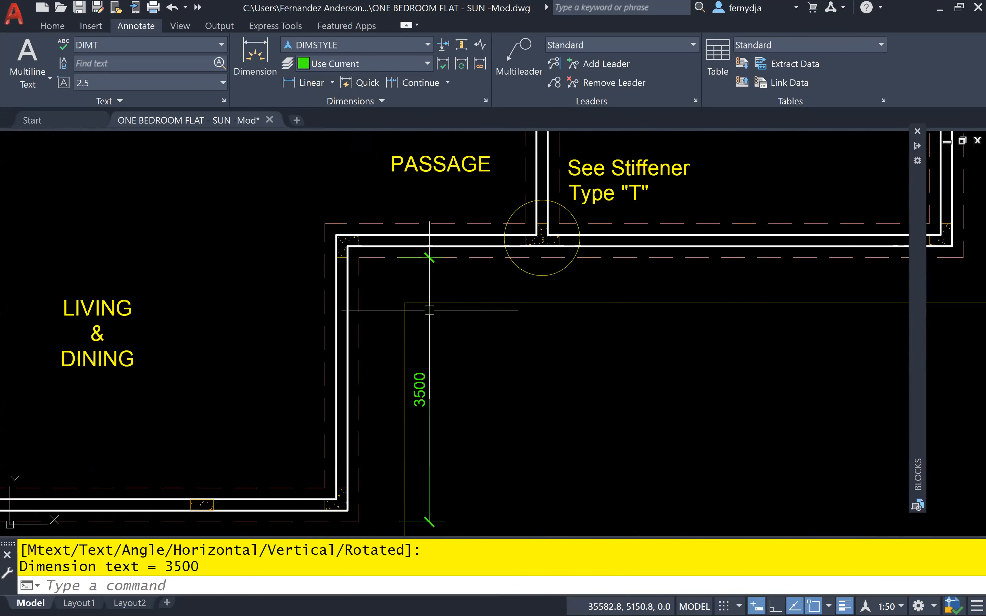
Dimension horizontally from the inner step corner below the passage to the bedroom's lower-right outer foundation corner, placing the line just below the foundation
{"action": "key", "text": "Return"}
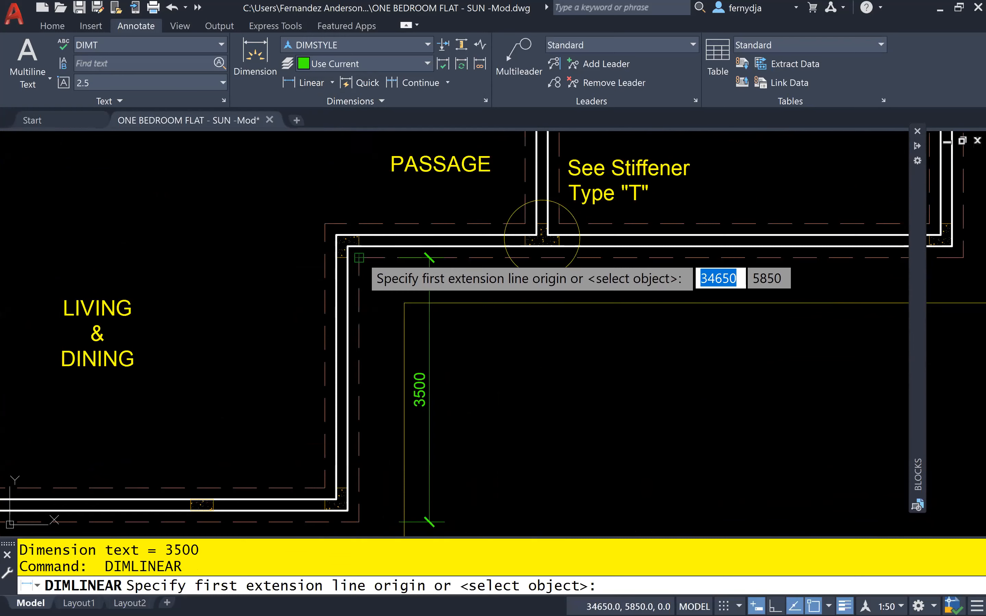
{"action": "left_click", "coordinate": [359, 258]}
{"action": "mouse_move", "coordinate": [896, 298]}
{"action": "middle_mouse_down"}
{"action": "mouse_move", "coordinate": [657, 312]}
{"action": "mouse_move", "coordinate": [596, 346]}
{"action": "middle_mouse_up"}
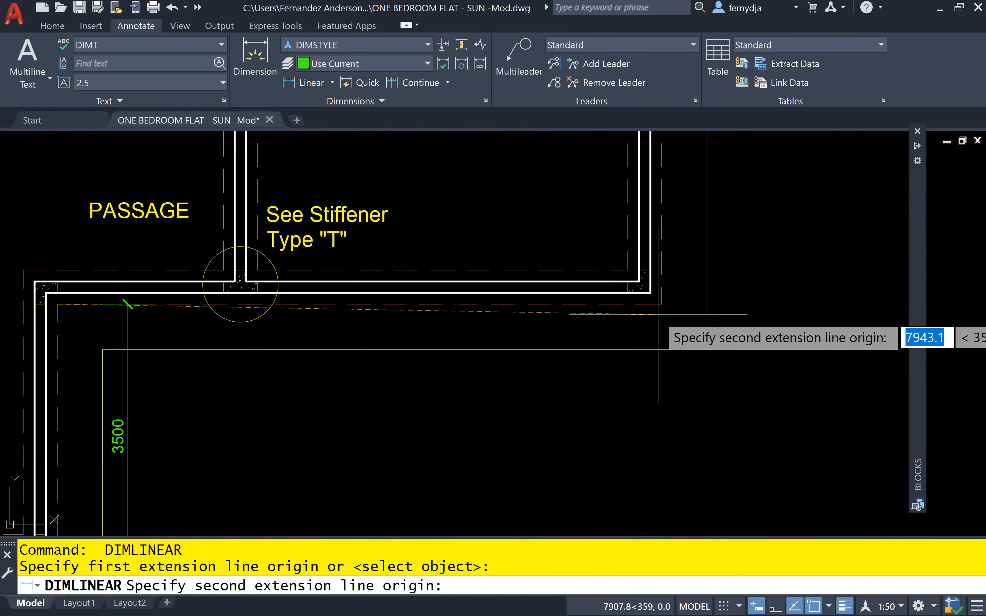
{"action": "left_click", "coordinate": [661, 304]}
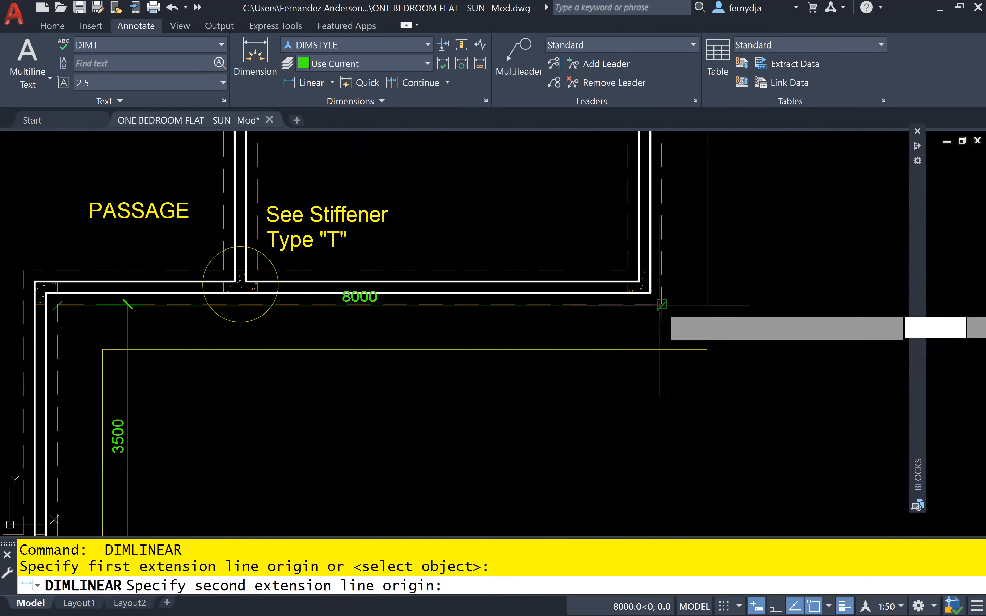
{"action": "left_click", "coordinate": [660, 339]}
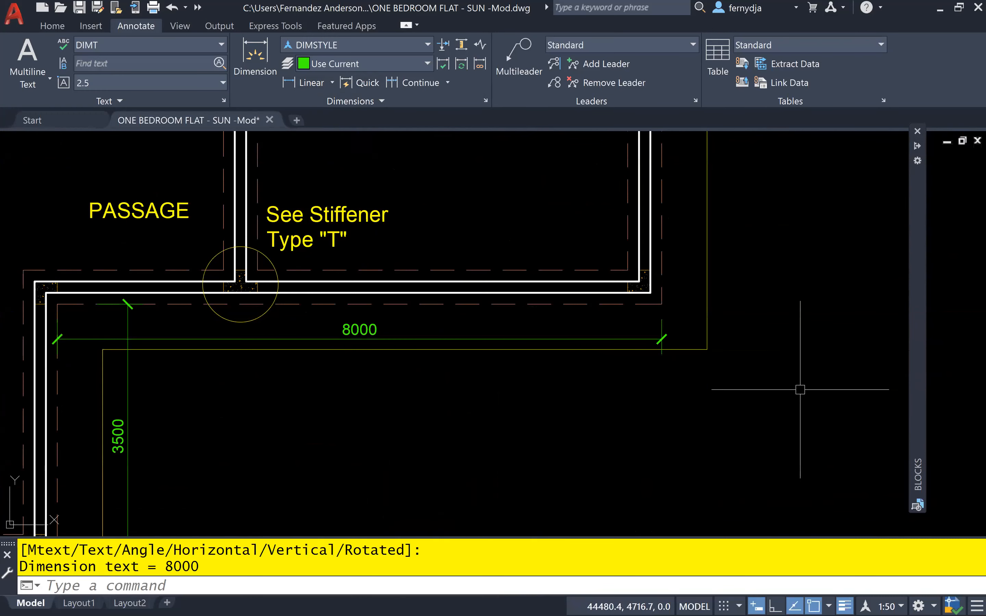
Dimension the upper foundation's width vertically at the bedroom's upper-right corner, with the dimension line on the right offset outline
{"action": "scroll", "coordinate": [561, 423], "scroll_direction": "down", "scroll_amount": 4}
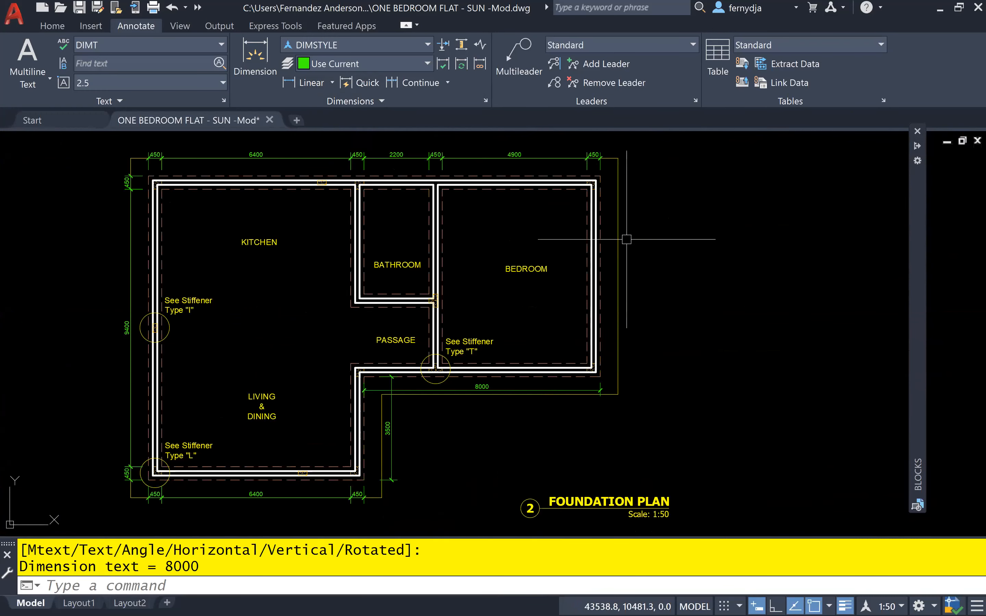
{"action": "scroll", "coordinate": [604, 200], "scroll_direction": "up", "scroll_amount": 2}
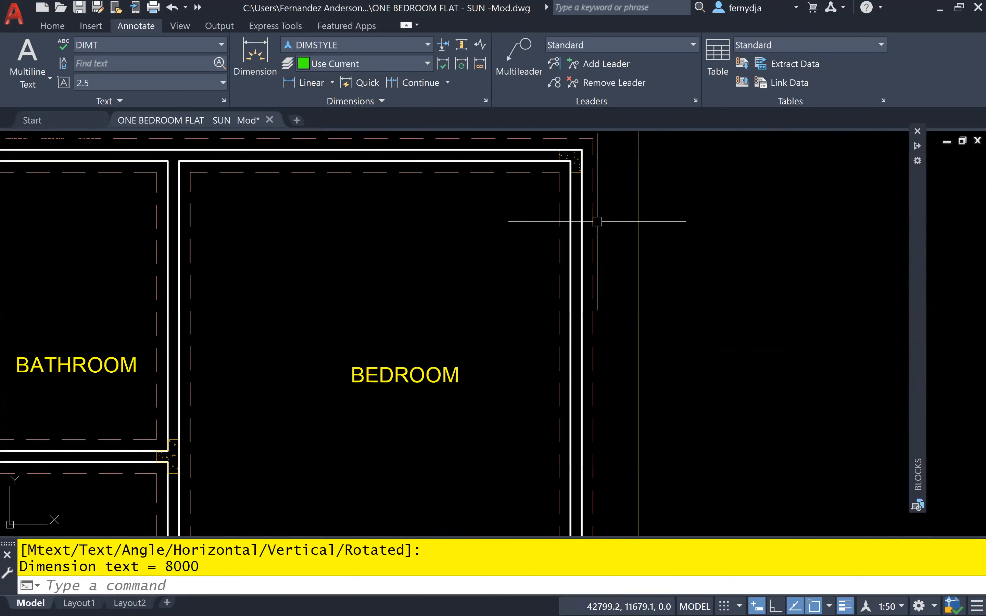
{"action": "middle_click_drag", "start_coordinate": [596, 220], "coordinate": [523, 273]}
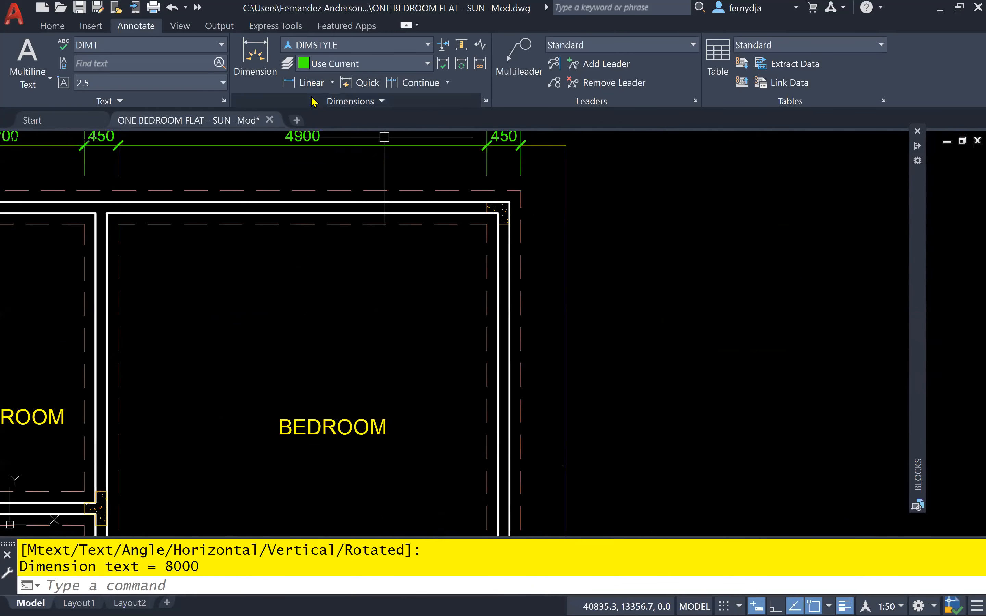
{"action": "left_click", "coordinate": [310, 83]}
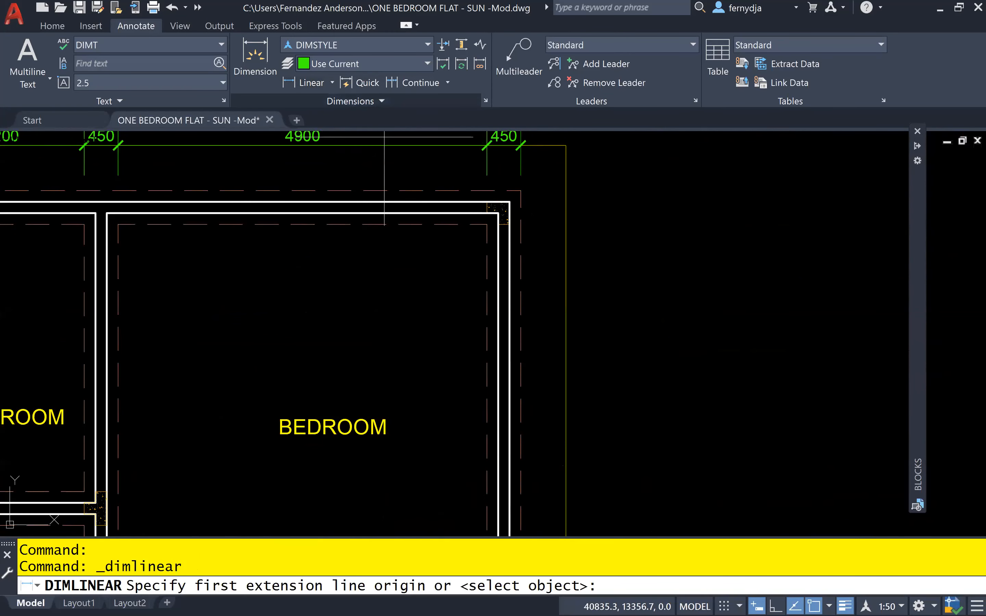
{"action": "left_click", "coordinate": [520, 191]}
{"action": "scroll", "coordinate": [498, 235], "scroll_direction": "up", "scroll_amount": 2}
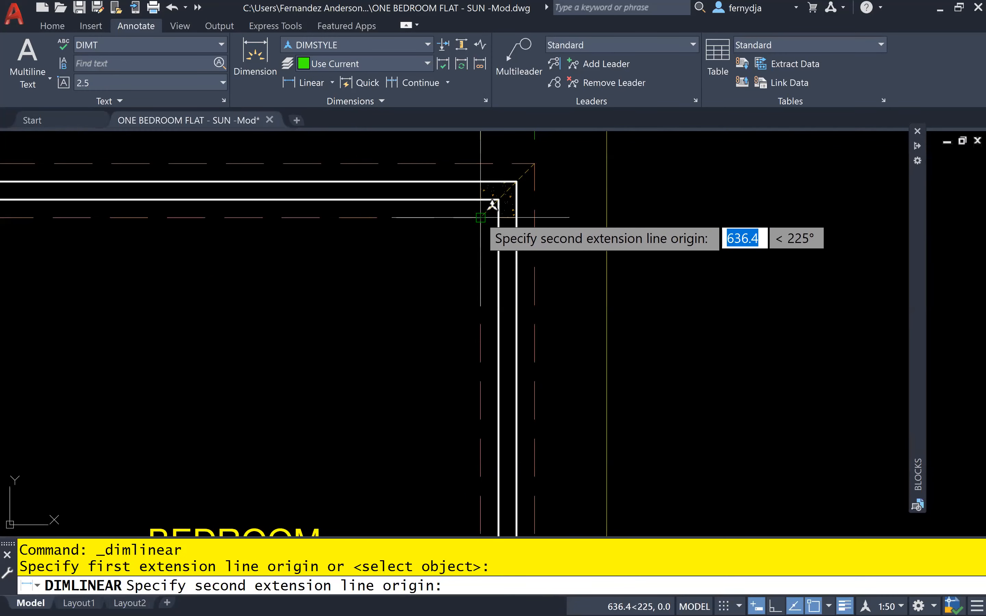
{"action": "left_click", "coordinate": [480, 218]}
{"action": "left_click", "coordinate": [610, 218]}
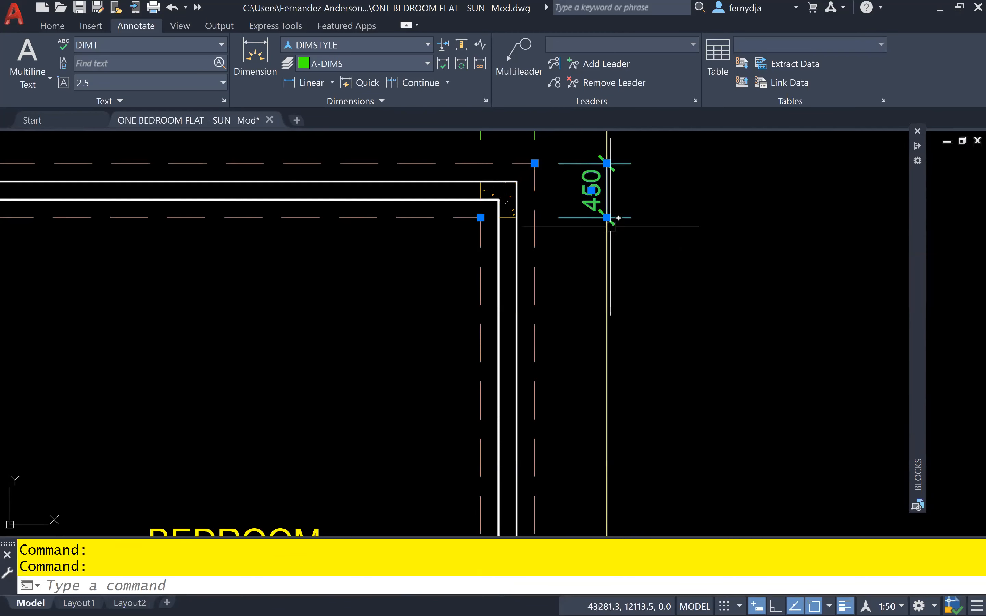
Continue the bedroom's corner dimension down the right side to the inner and outer edges of the lower foundation
{"action": "mouse_move", "coordinate": [608, 219]}
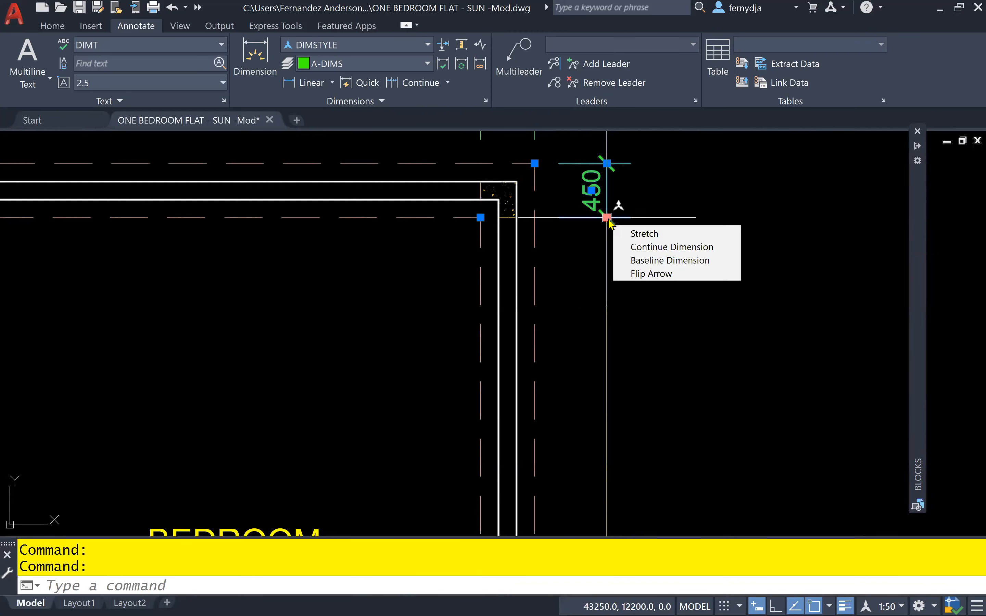
{"action": "left_click", "coordinate": [660, 249]}
{"action": "scroll", "coordinate": [611, 322], "scroll_direction": "down", "scroll_amount": 5}
{"action": "scroll", "coordinate": [636, 326], "scroll_direction": "up", "scroll_amount": 5}
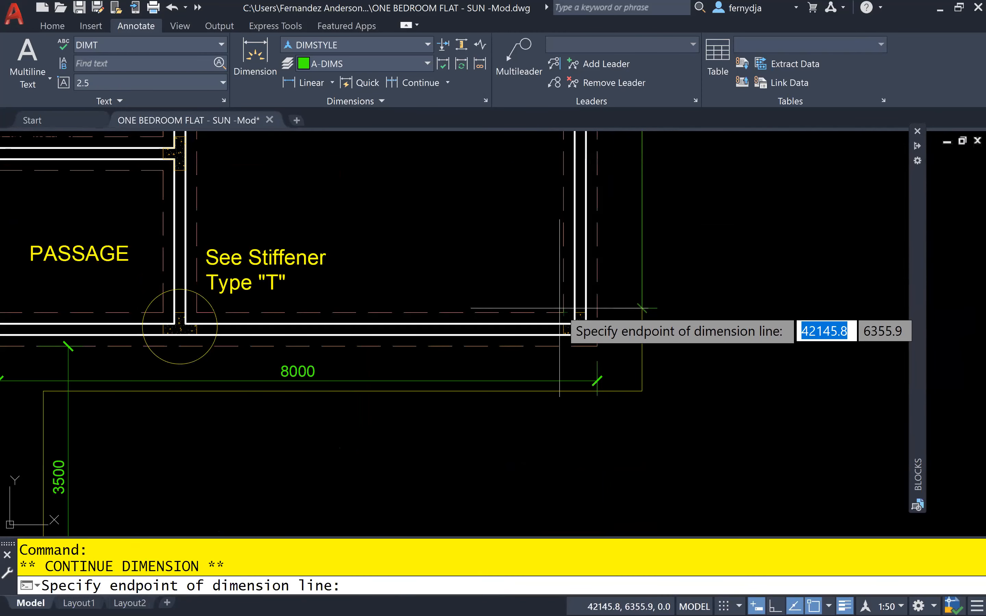
{"action": "left_click", "coordinate": [641, 318]}
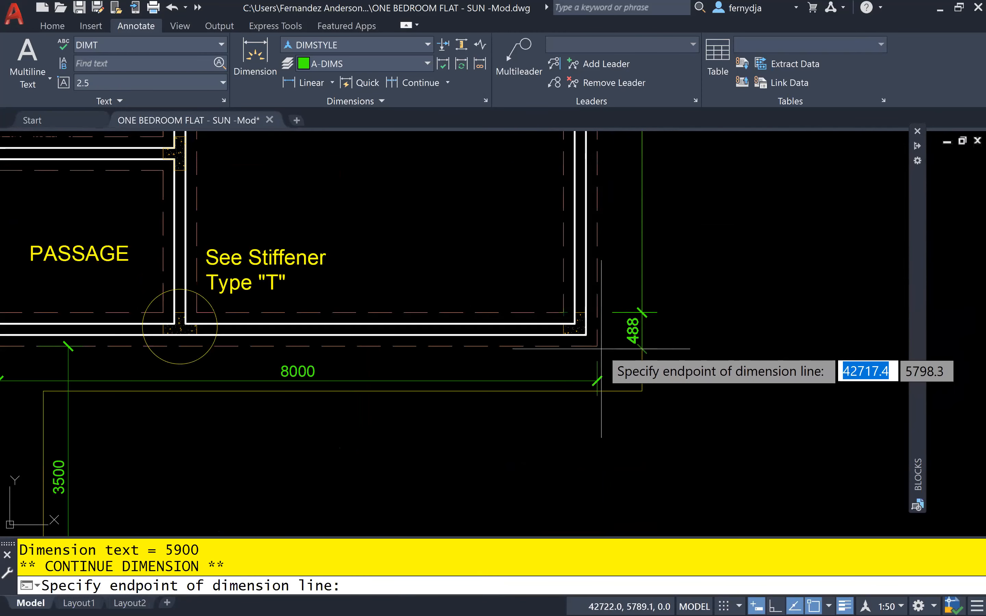
{"action": "left_click", "coordinate": [639, 350]}
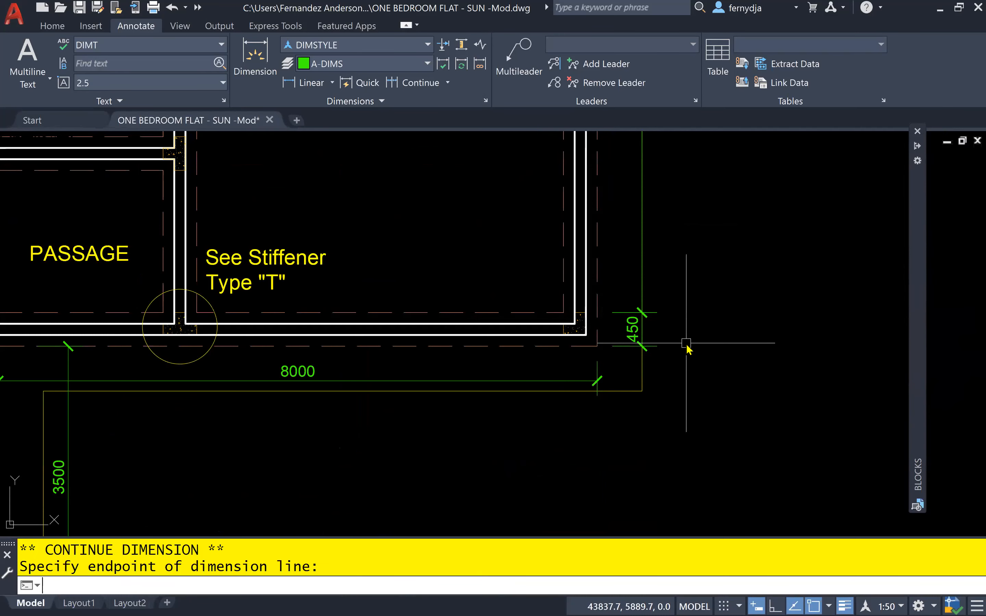
{"action": "scroll", "coordinate": [685, 343], "scroll_direction": "down", "scroll_amount": 4}
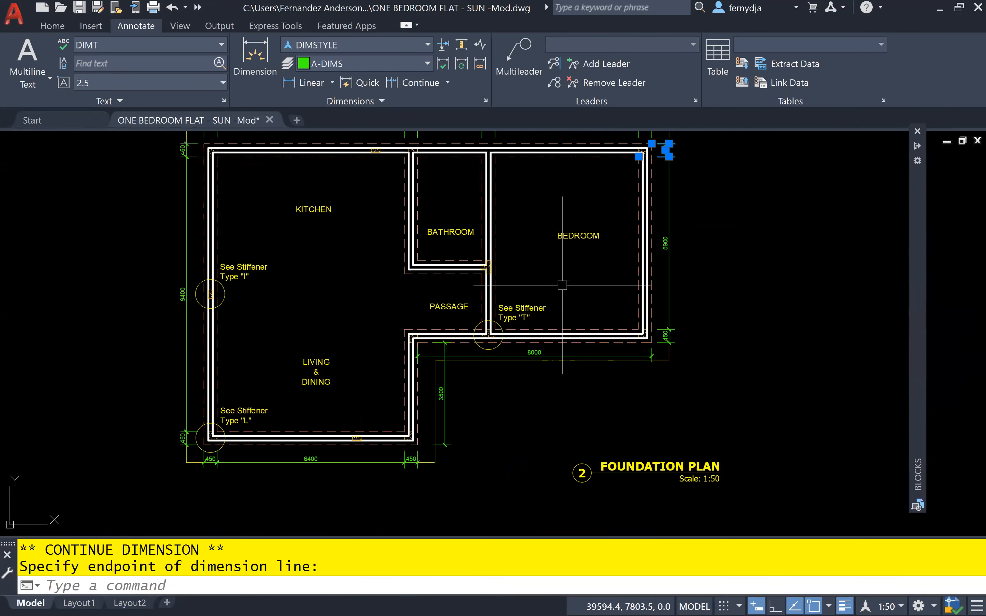
{"action": "key", "text": "Escape"}
{"action": "key", "text": "Escape"}
Erase the yellow offset guide polyline around the foundation plan
{"action": "middle_click_drag", "start_coordinate": [491, 282], "coordinate": [518, 322]}
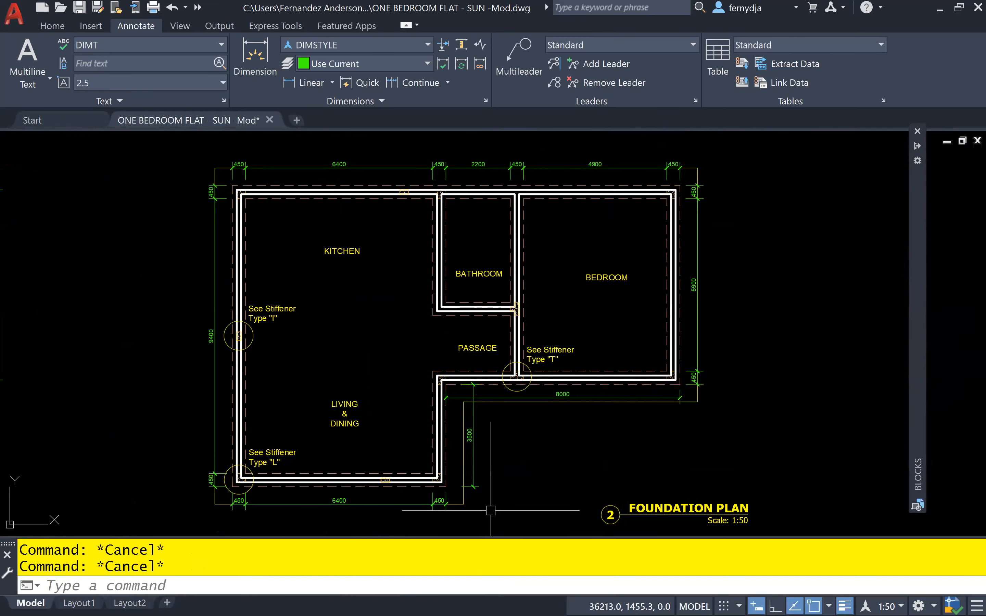
{"action": "scroll", "coordinate": [286, 286], "scroll_direction": "up", "scroll_amount": 8}
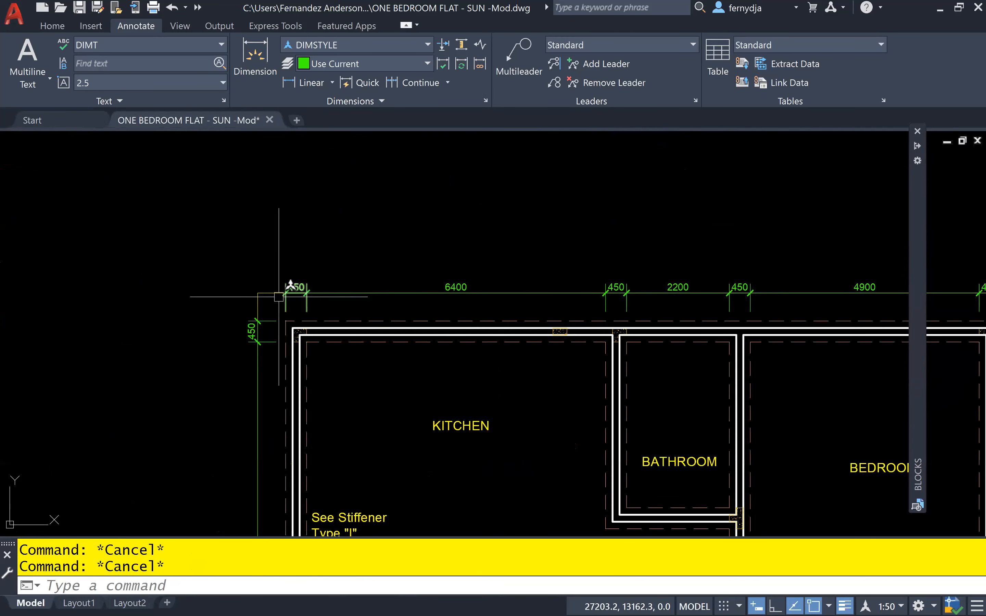
{"action": "scroll", "coordinate": [267, 283], "scroll_direction": "up", "scroll_amount": 2}
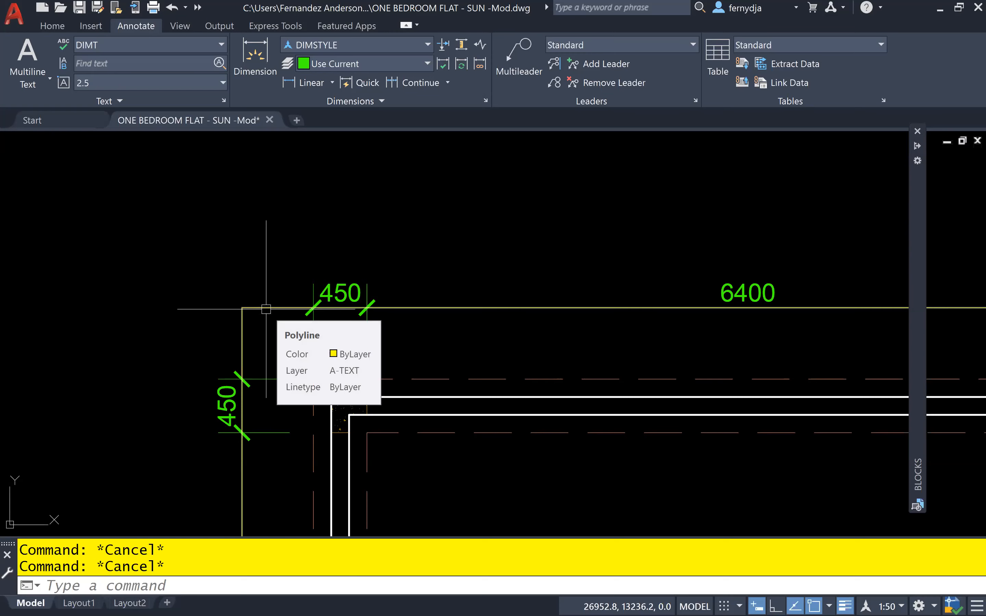
{"action": "left_click", "coordinate": [266, 308]}
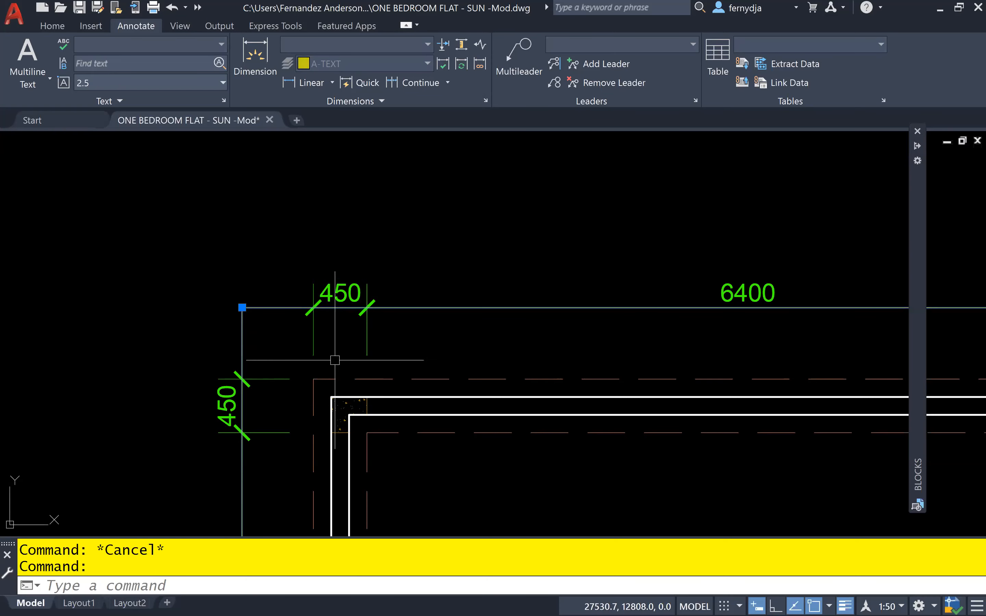
{"action": "scroll", "coordinate": [335, 360], "scroll_direction": "down", "scroll_amount": 2}
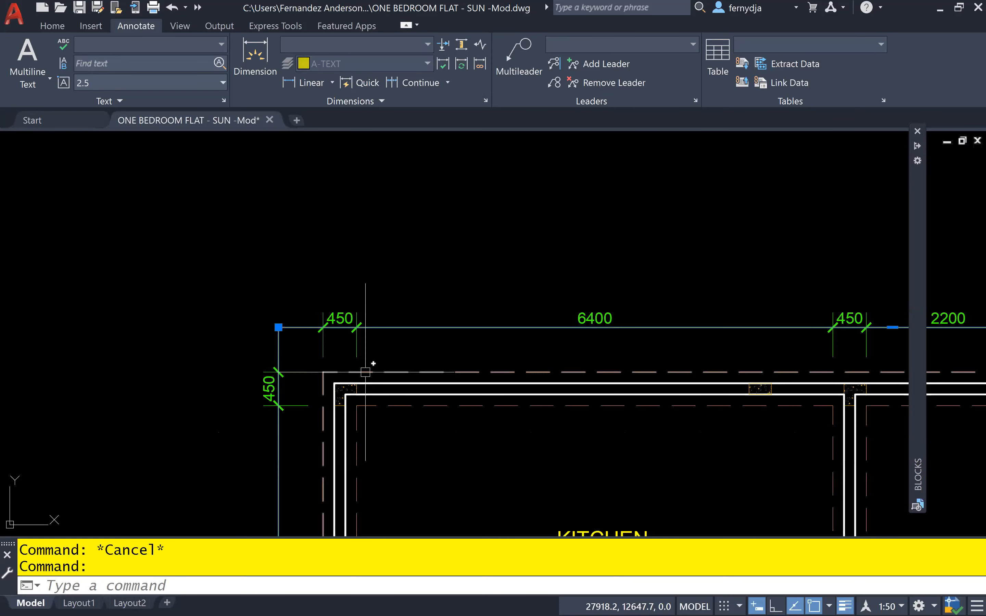
{"action": "type", "text": "e"}
{"action": "key", "text": "Return"}
{"action": "scroll", "coordinate": [365, 372], "scroll_direction": "down", "scroll_amount": 2}
{"action": "middle_click_drag", "start_coordinate": [474, 439], "coordinate": [317, 310]}
{"action": "middle_click_drag", "start_coordinate": [418, 418], "coordinate": [402, 318]}
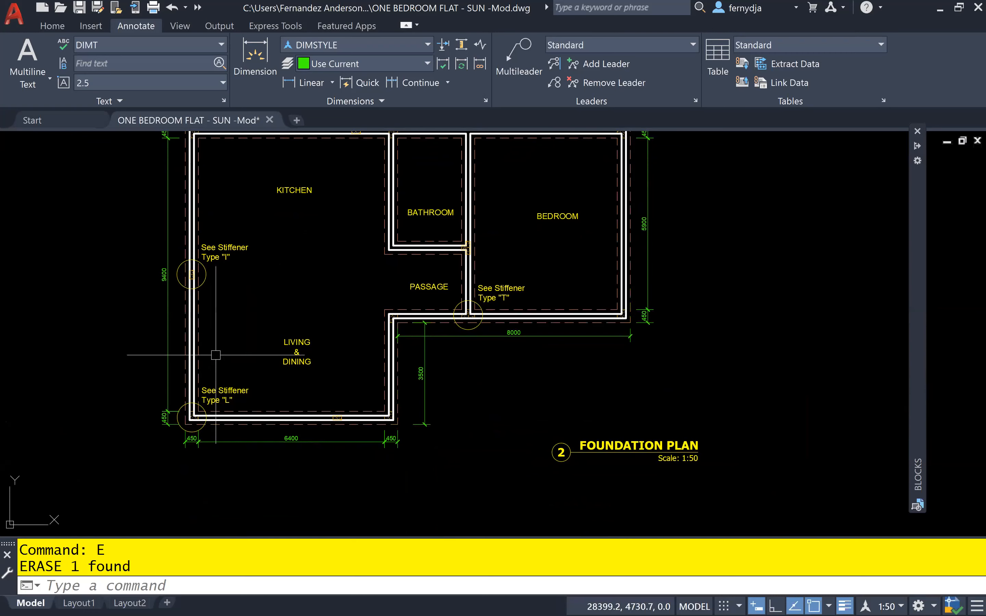
{"action": "middle_click_drag", "start_coordinate": [300, 358], "coordinate": [323, 393]}
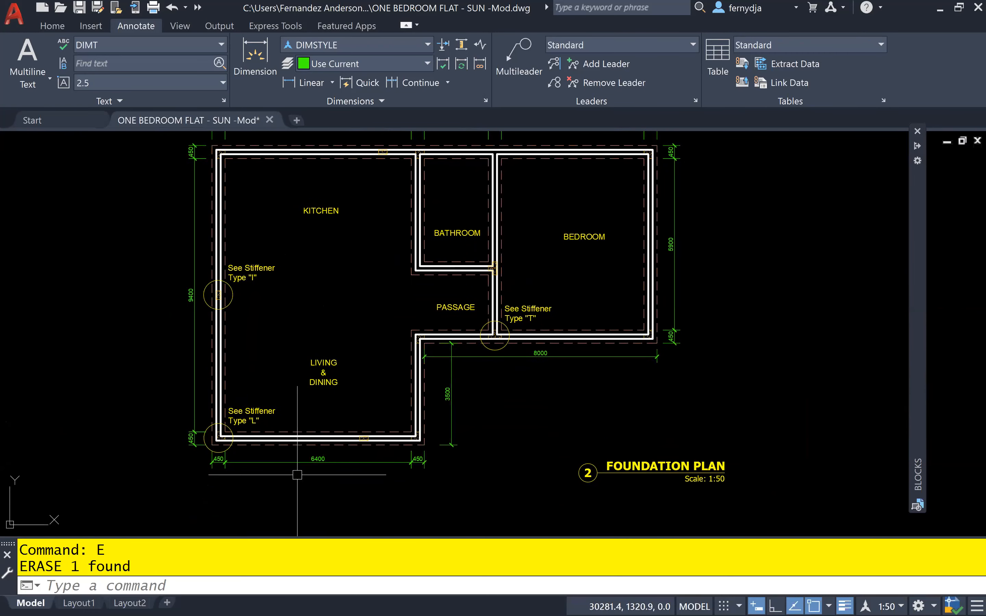
{"action": "mouse_move", "coordinate": [284, 332]}
{"action": "middle_mouse_down"}
{"action": "mouse_move", "coordinate": [288, 431]}
{"action": "mouse_move", "coordinate": [286, 331]}
{"action": "middle_mouse_up"}
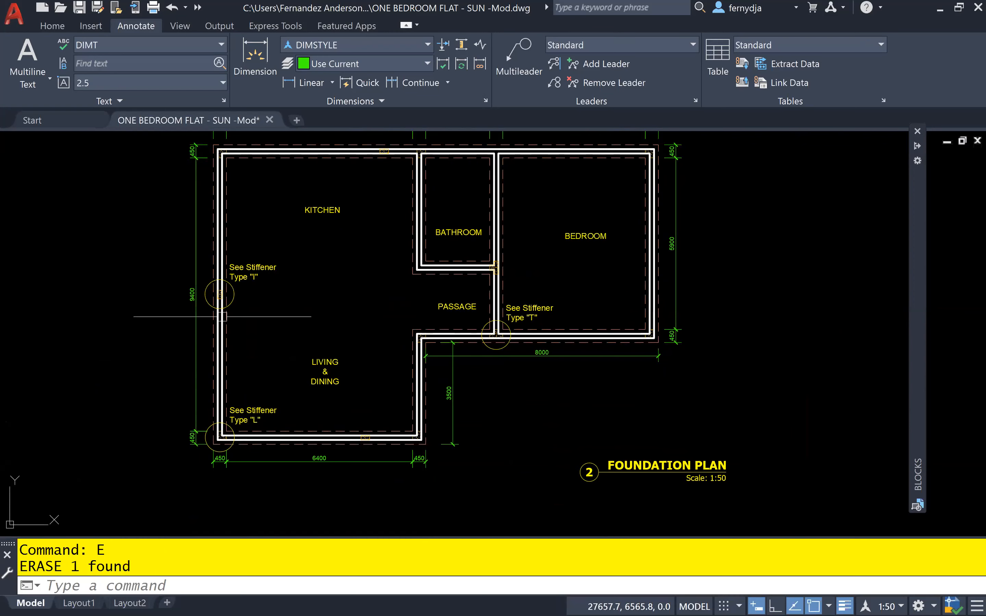
Add an overall baseline dimension above the plan, from the upper-left corner's foundation width dimension to the bedroom's upper-right outer foundation corner
{"action": "middle_click_drag", "start_coordinate": [284, 227], "coordinate": [282, 369]}
{"action": "scroll", "coordinate": [237, 260], "scroll_direction": "up", "scroll_amount": 6}
{"action": "middle_click_drag", "start_coordinate": [238, 260], "coordinate": [382, 252]}
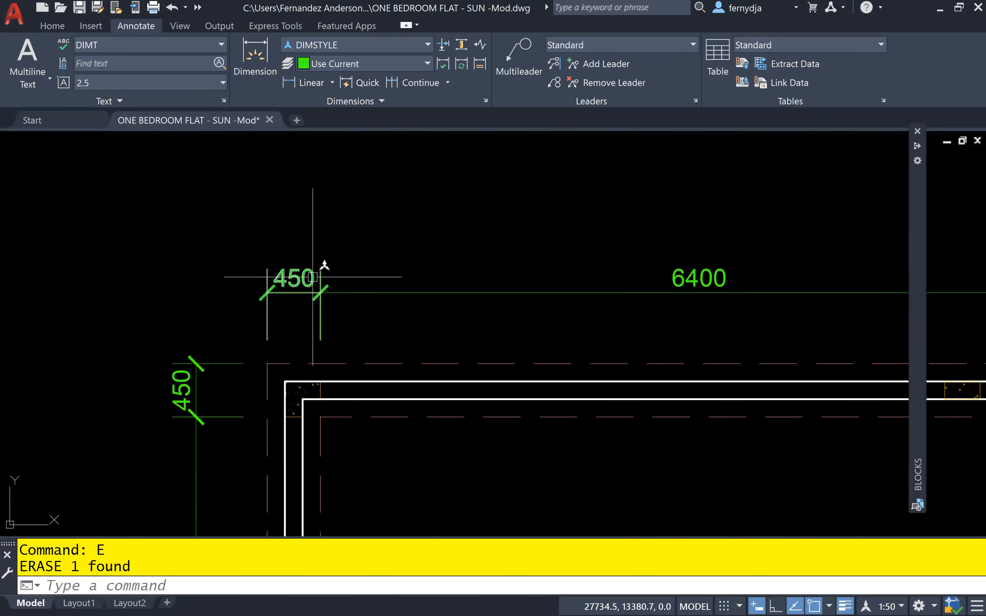
{"action": "left_click", "coordinate": [291, 272]}
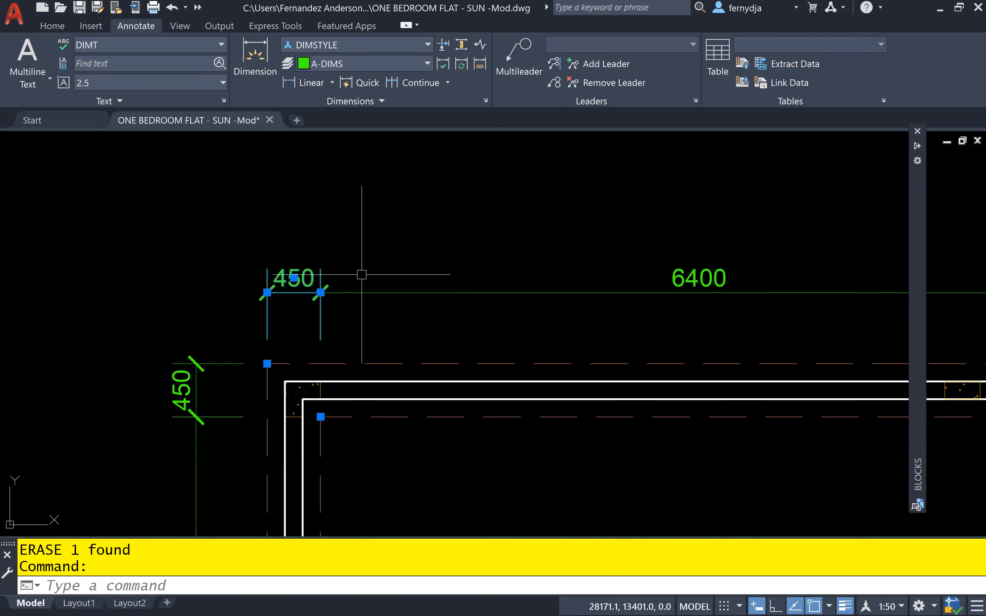
{"action": "mouse_move", "coordinate": [321, 292]}
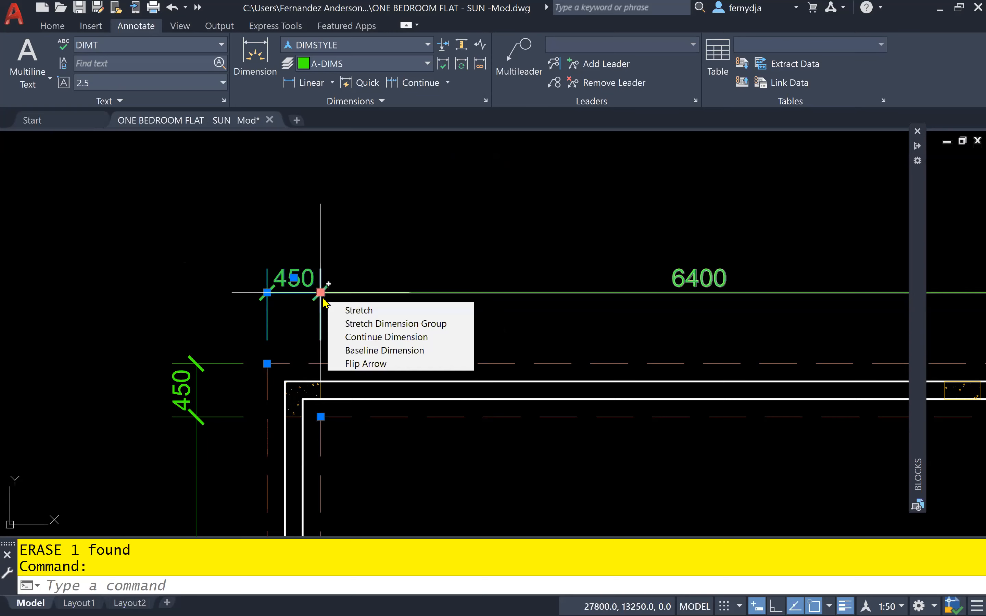
{"action": "left_click", "coordinate": [386, 351]}
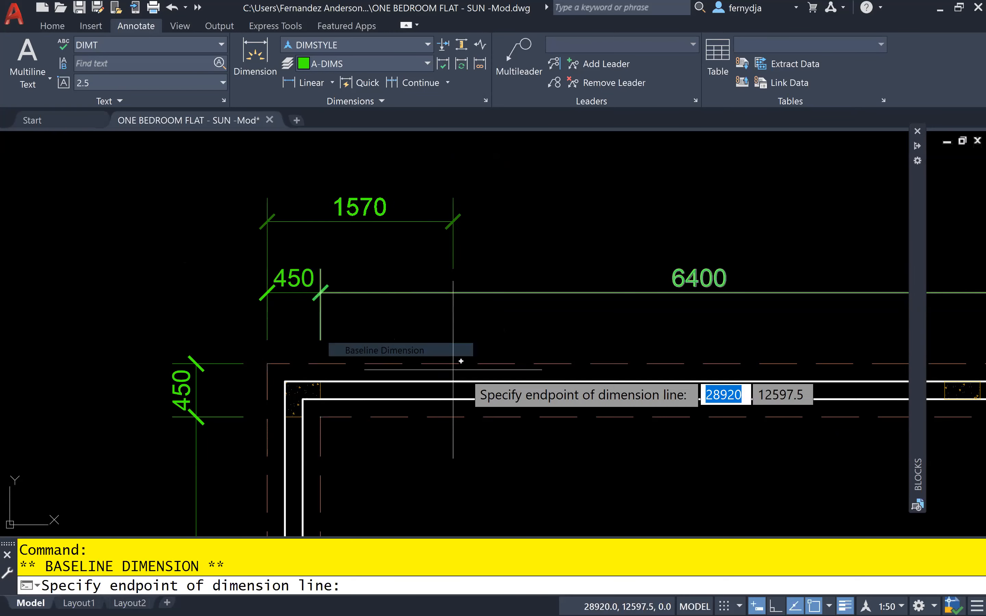
{"action": "scroll", "coordinate": [538, 385], "scroll_direction": "down", "scroll_amount": 4}
{"action": "middle_click_drag", "start_coordinate": [644, 393], "coordinate": [340, 385]}
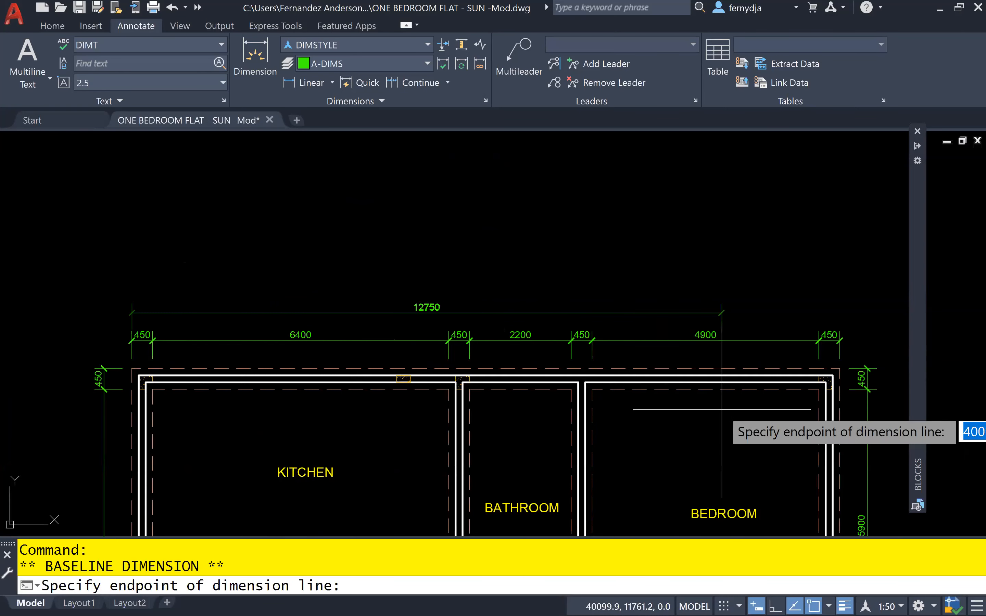
{"action": "middle_click_drag", "start_coordinate": [721, 410], "coordinate": [570, 412]}
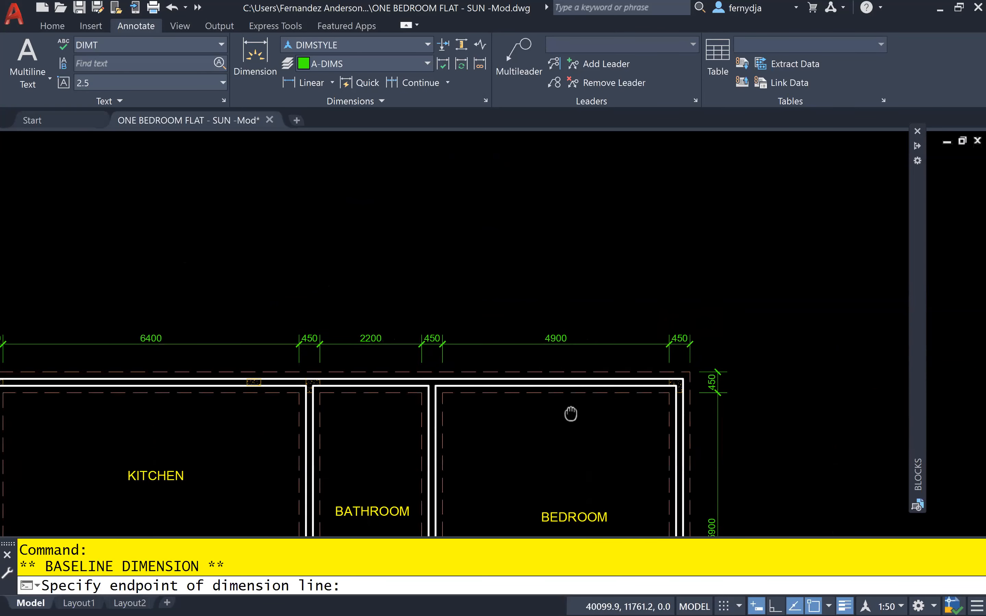
{"action": "left_click", "coordinate": [689, 372]}
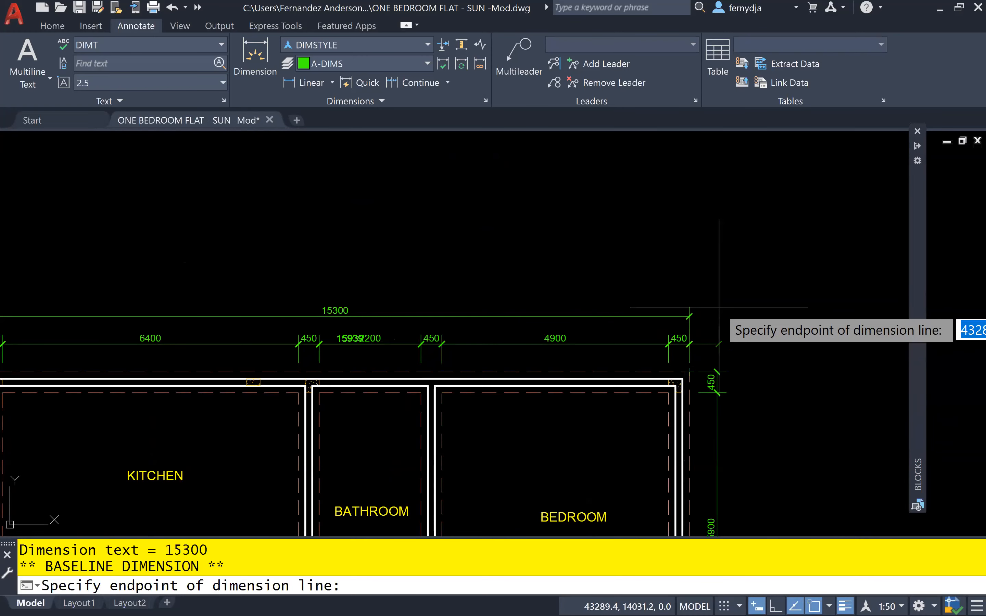
{"action": "key", "text": "Escape"}
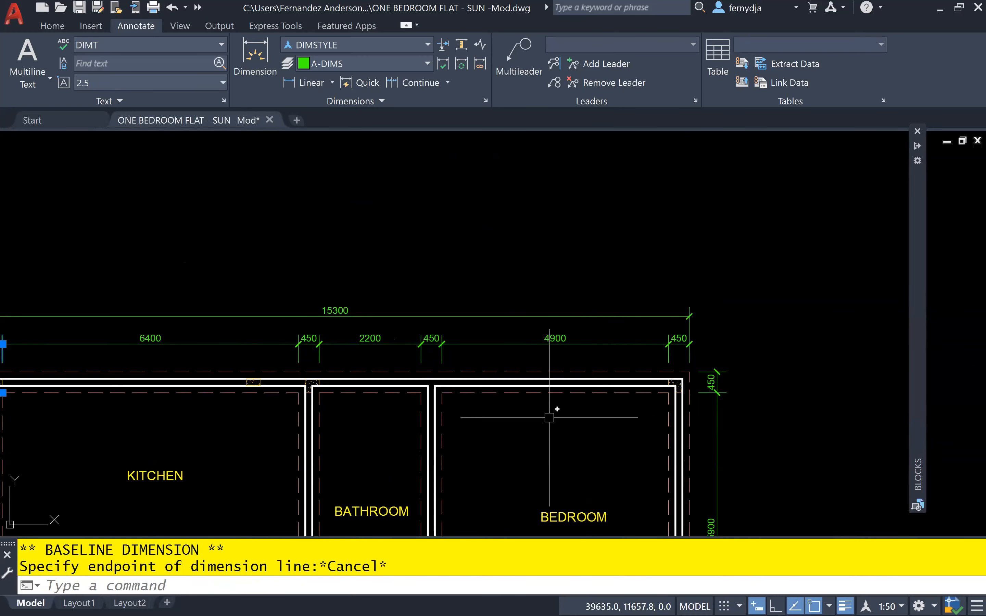
Add an overall vertical baseline dimension left of the plan, from the upper-left foundation width dimension to the lower-left outer foundation corner
{"action": "middle_click_drag", "start_coordinate": [554, 409], "coordinate": [807, 310]}
{"action": "middle_click_drag", "start_coordinate": [441, 359], "coordinate": [594, 329]}
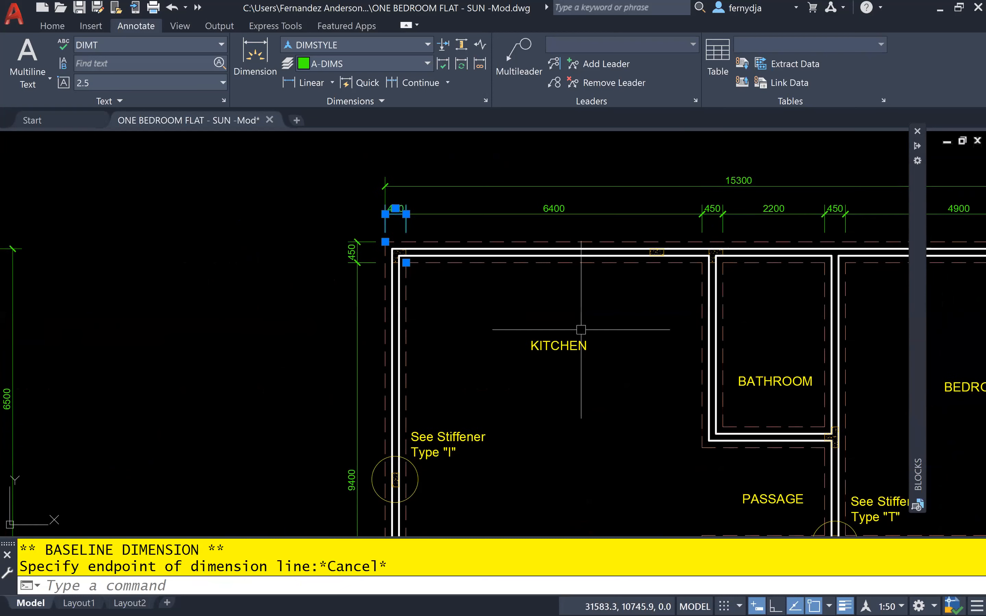
{"action": "key", "text": "Escape"}
{"action": "scroll", "coordinate": [373, 272], "scroll_direction": "up", "scroll_amount": 5}
{"action": "left_click", "coordinate": [343, 250]}
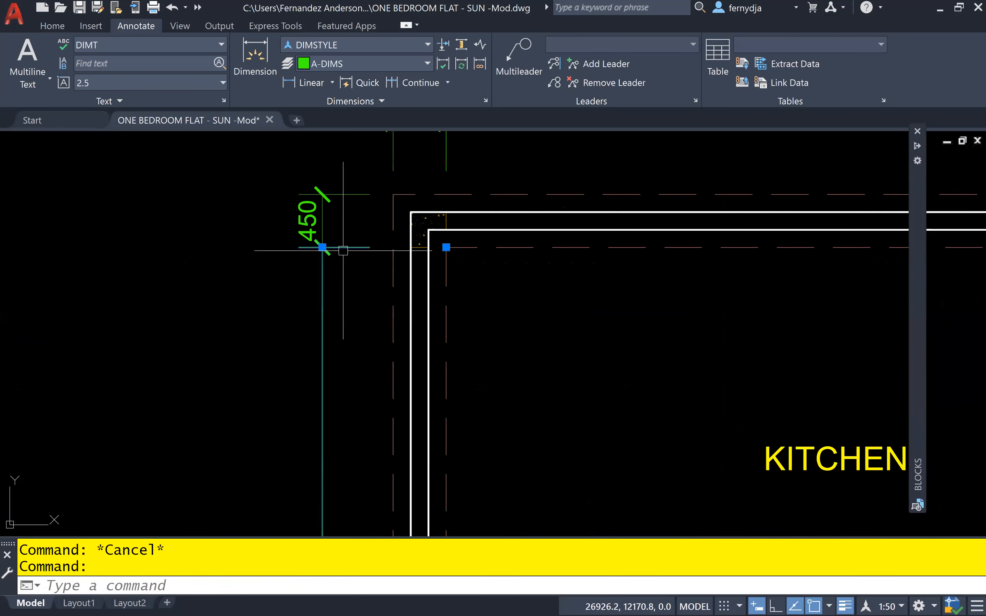
{"action": "key", "text": "Escape"}
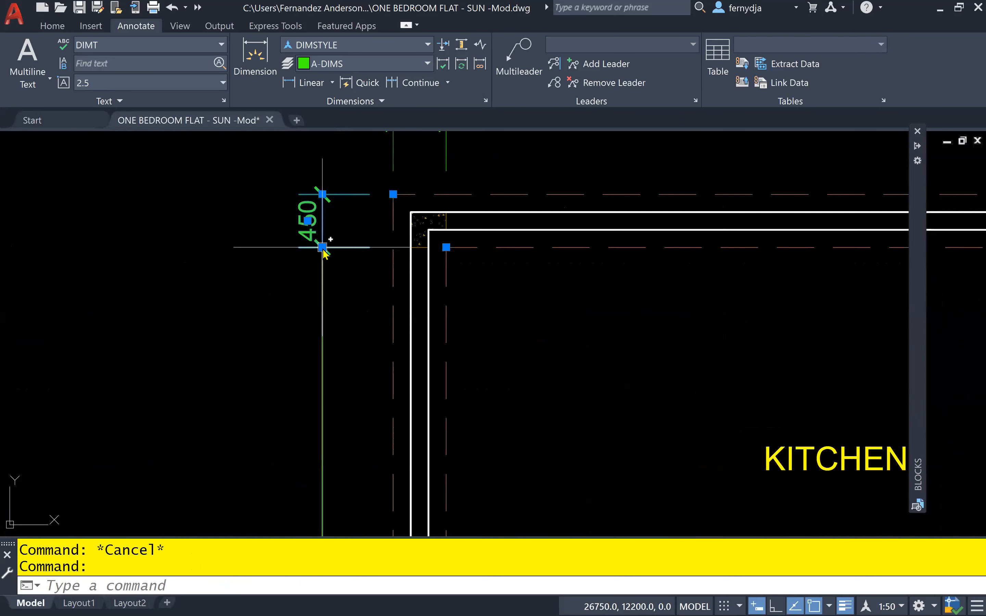
{"action": "mouse_move", "coordinate": [323, 250]}
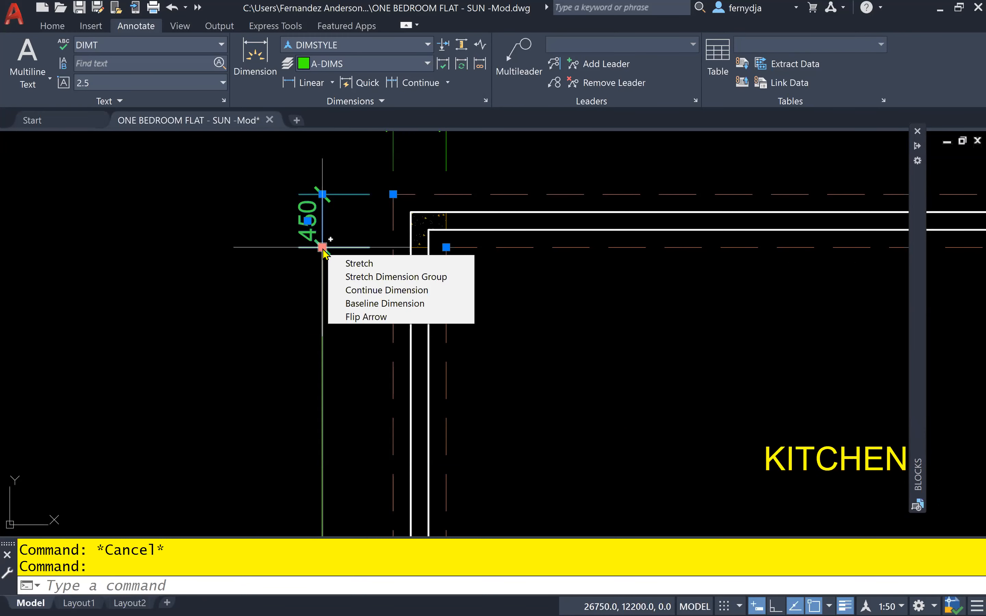
{"action": "left_click", "coordinate": [392, 303]}
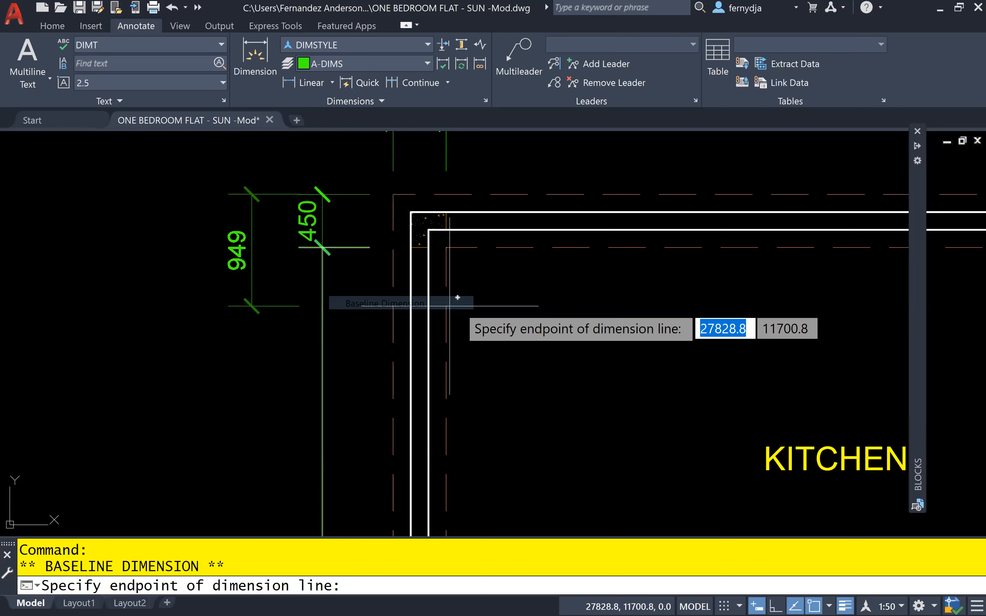
{"action": "scroll", "coordinate": [473, 328], "scroll_direction": "down", "scroll_amount": 2}
{"action": "middle_click_drag", "start_coordinate": [491, 408], "coordinate": [458, 211]}
{"action": "mouse_move", "coordinate": [466, 392]}
{"action": "middle_mouse_down"}
{"action": "mouse_move", "coordinate": [460, 282]}
{"action": "mouse_move", "coordinate": [429, 180]}
{"action": "middle_mouse_up"}
{"action": "scroll", "coordinate": [401, 340], "scroll_direction": "up", "scroll_amount": 6}
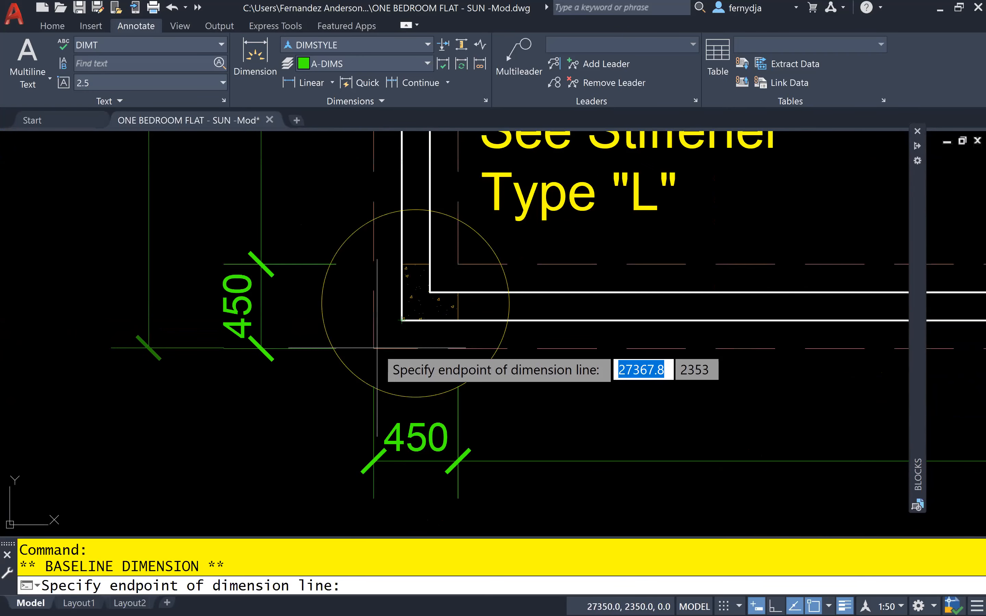
{"action": "left_click", "coordinate": [387, 336]}
{"action": "key", "text": "Escape"}
{"action": "key", "text": "Escape"}
Add an overall baseline dimension below the living and dining area, from its lower-left foundation width dimension to the lower-right outer foundation corner
{"action": "scroll", "coordinate": [517, 299], "scroll_direction": "down", "scroll_amount": 4}
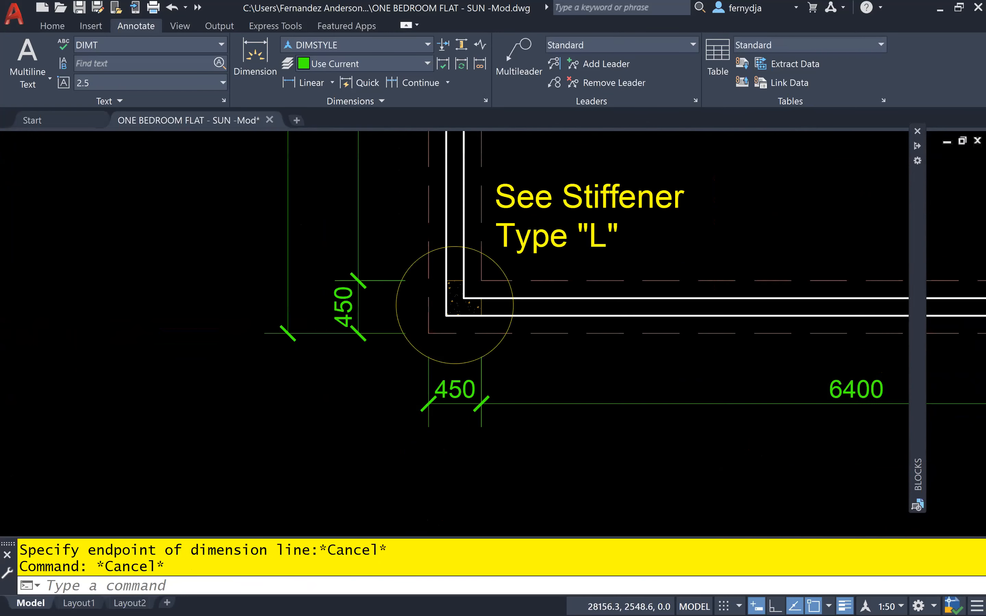
{"action": "scroll", "coordinate": [303, 344], "scroll_direction": "up", "scroll_amount": 4}
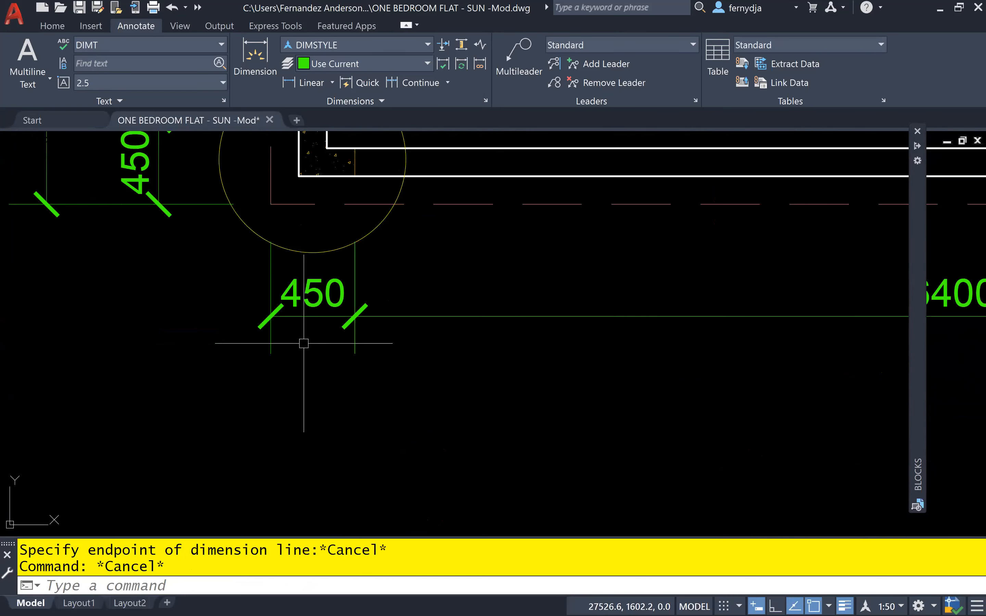
{"action": "left_click", "coordinate": [296, 318]}
{"action": "mouse_move", "coordinate": [355, 315]}
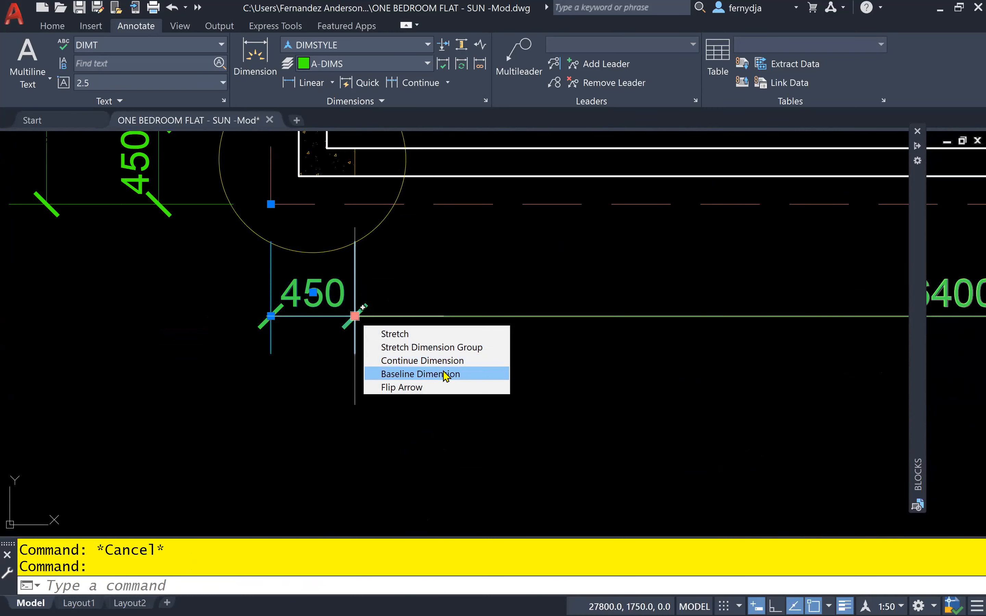
{"action": "left_click", "coordinate": [443, 374]}
{"action": "scroll", "coordinate": [489, 322], "scroll_direction": "down", "scroll_amount": 3}
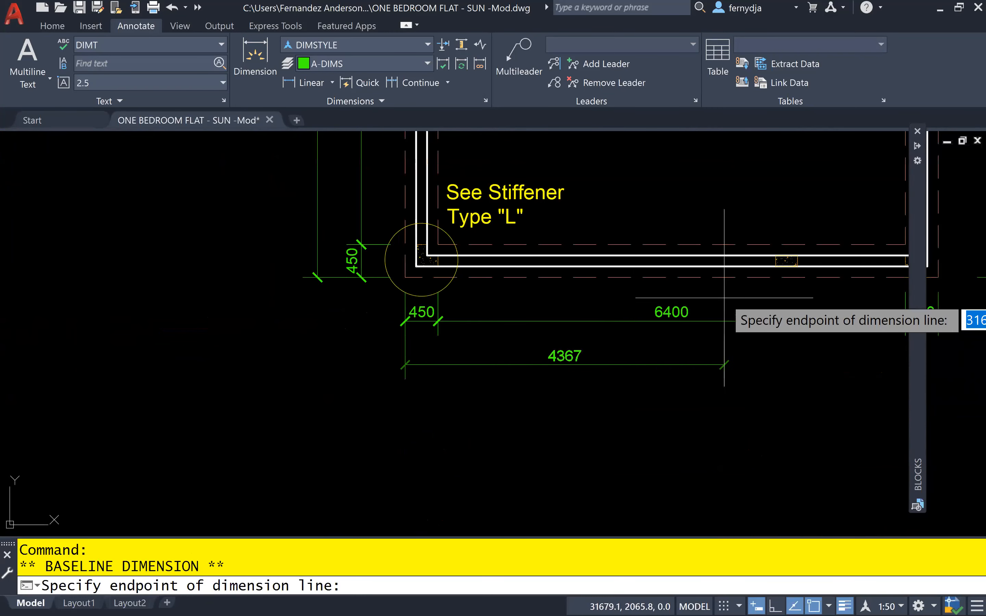
{"action": "middle_click_drag", "start_coordinate": [726, 297], "coordinate": [426, 297]}
{"action": "scroll", "coordinate": [615, 284], "scroll_direction": "up", "scroll_amount": 1}
{"action": "scroll", "coordinate": [614, 284], "scroll_direction": "up", "scroll_amount": 2}
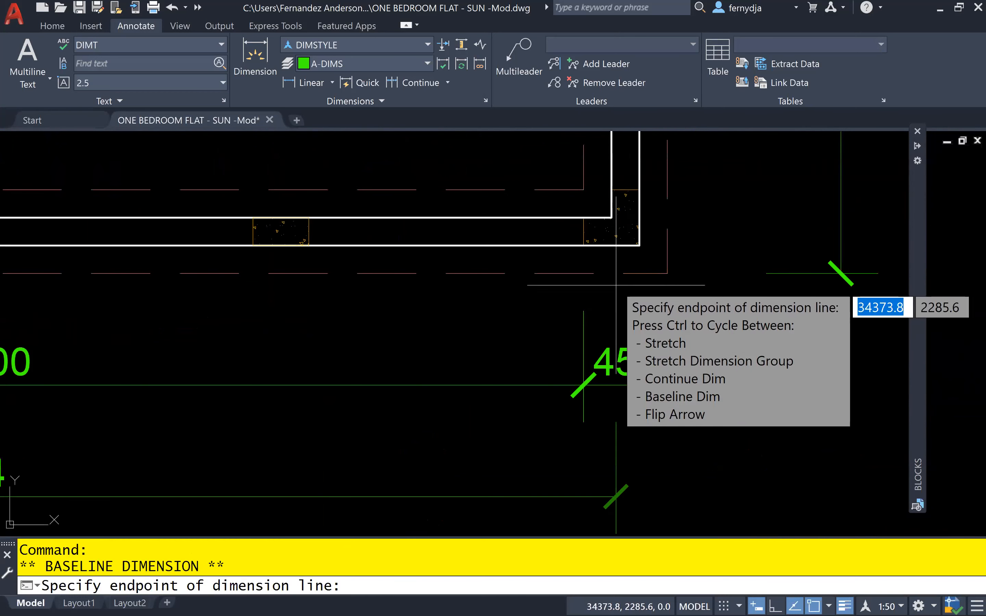
{"action": "left_click", "coordinate": [667, 263]}
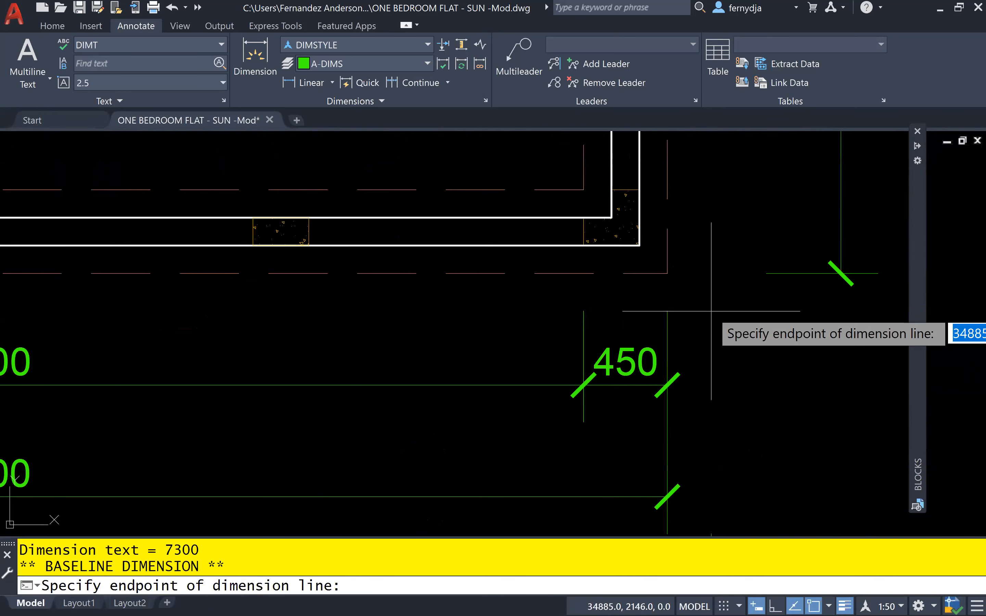
{"action": "key", "text": "Escape"}
{"action": "scroll", "coordinate": [711, 312], "scroll_direction": "down", "scroll_amount": 6}
{"action": "scroll", "coordinate": [713, 327], "scroll_direction": "down", "scroll_amount": 2}
{"action": "key", "text": "Escape"}
{"action": "key", "text": "Escape"}
Add an overall vertical baseline dimension right of the bedroom, from its upper foundation width dimension to the lower-right outer foundation corner
{"action": "middle_click_drag", "start_coordinate": [749, 297], "coordinate": [578, 313]}
{"action": "middle_click_drag", "start_coordinate": [728, 264], "coordinate": [640, 433]}
{"action": "middle_click_drag", "start_coordinate": [680, 279], "coordinate": [481, 281]}
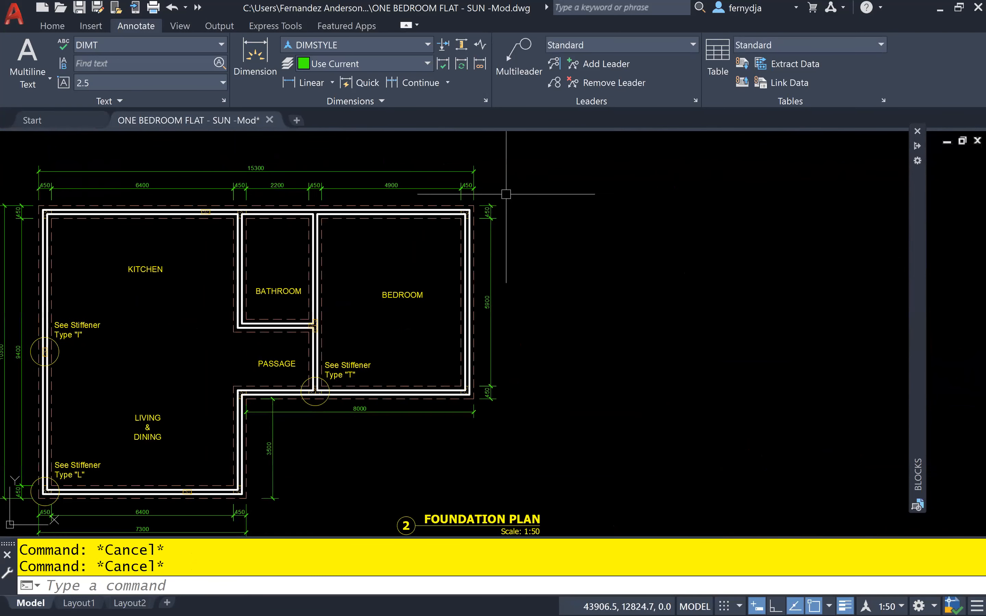
{"action": "scroll", "coordinate": [506, 194], "scroll_direction": "up", "scroll_amount": 7}
{"action": "left_click", "coordinate": [486, 242]}
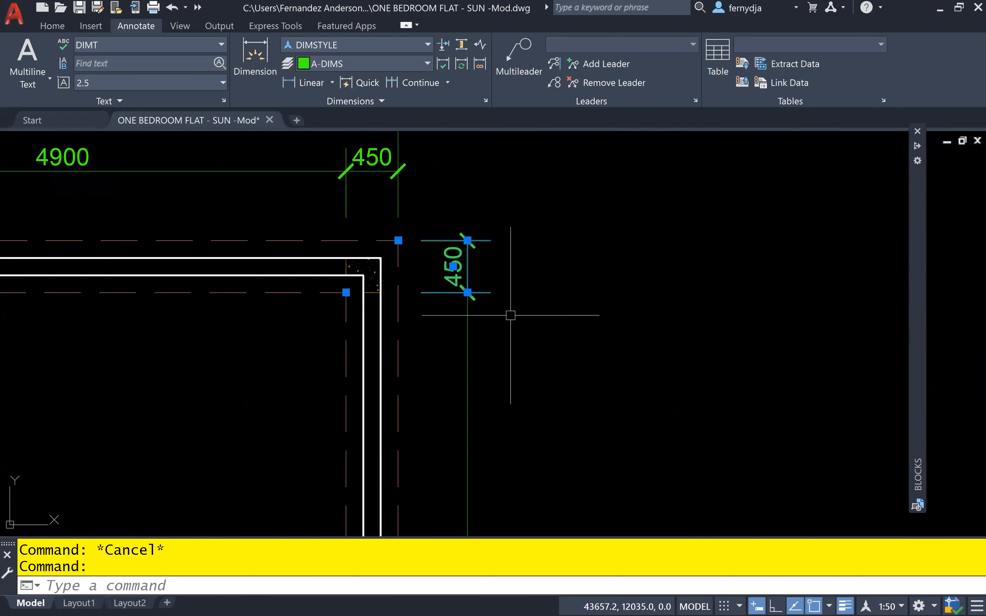
{"action": "mouse_move", "coordinate": [467, 293]}
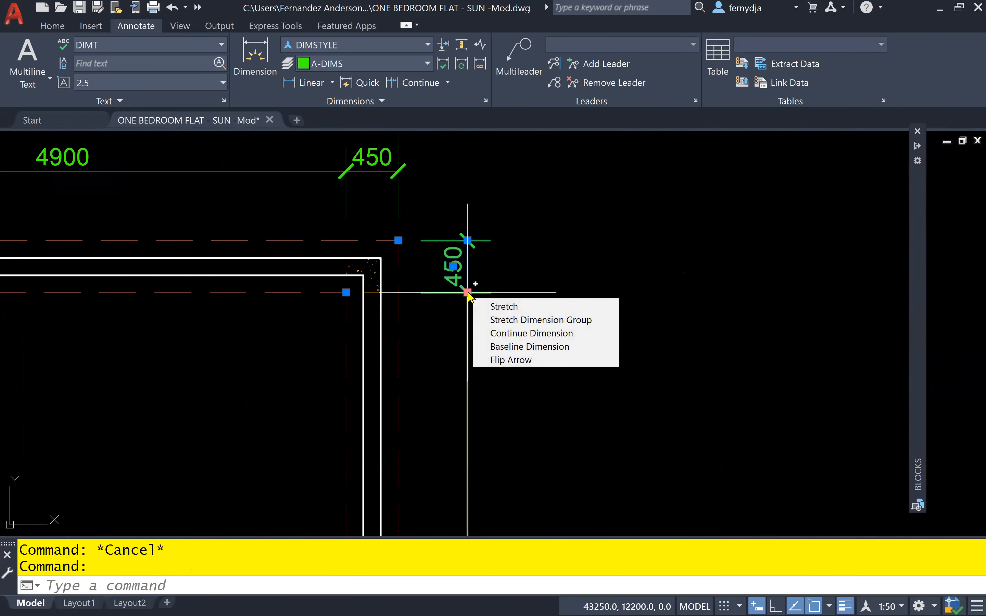
{"action": "left_click", "coordinate": [528, 347]}
{"action": "scroll", "coordinate": [420, 349], "scroll_direction": "down", "scroll_amount": 2}
{"action": "mouse_move", "coordinate": [419, 348]}
{"action": "middle_mouse_down"}
{"action": "mouse_move", "coordinate": [439, 260]}
{"action": "mouse_move", "coordinate": [433, 399]}
{"action": "mouse_move", "coordinate": [439, 223]}
{"action": "middle_mouse_up"}
{"action": "scroll", "coordinate": [428, 447], "scroll_direction": "up", "scroll_amount": 2}
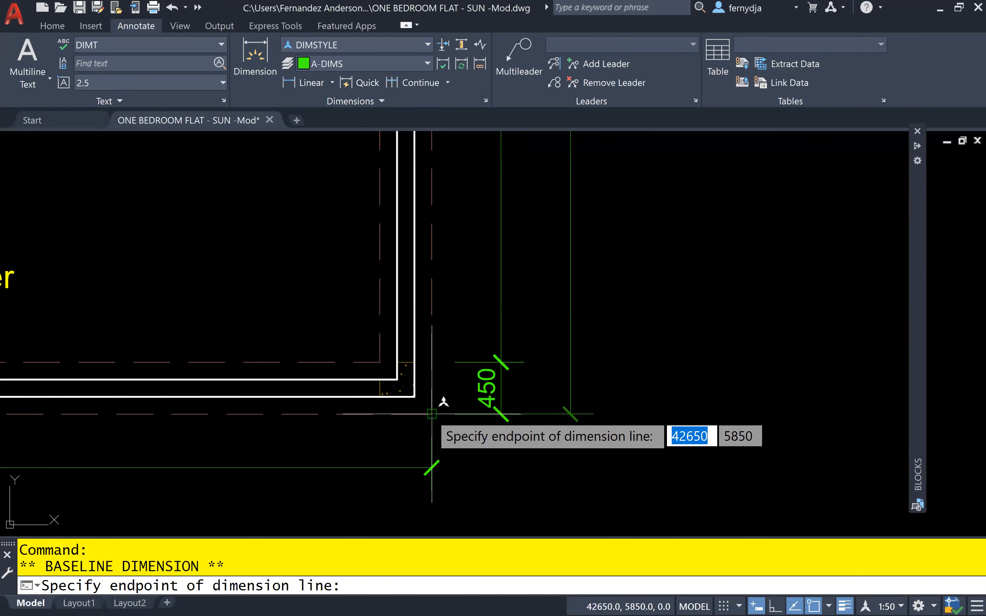
{"action": "left_click", "coordinate": [431, 414]}
{"action": "key", "text": "Escape"}
{"action": "scroll", "coordinate": [613, 346], "scroll_direction": "down", "scroll_amount": 3}
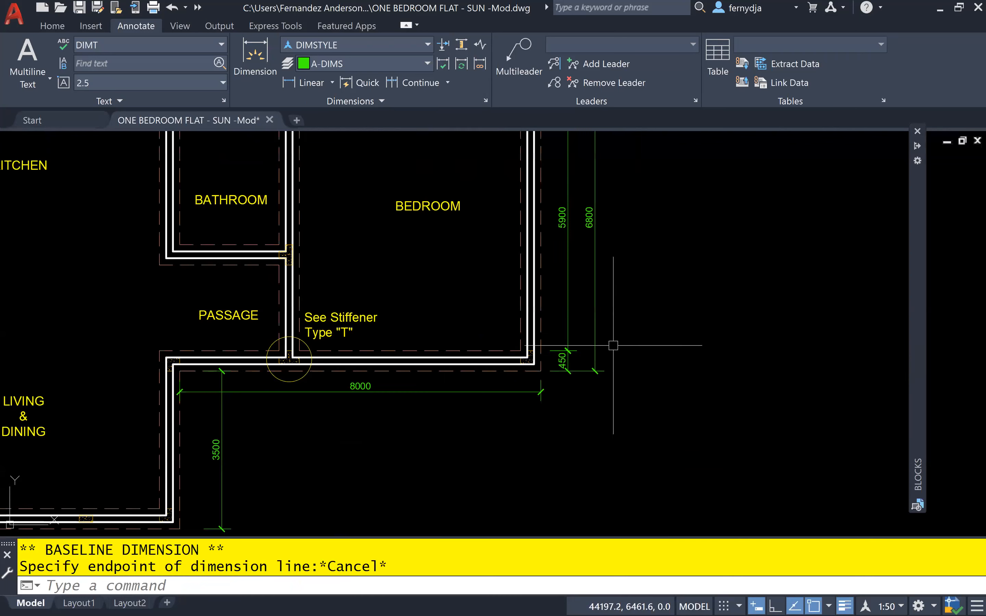
{"action": "scroll", "coordinate": [583, 248], "scroll_direction": "down", "scroll_amount": 4}
{"action": "key", "text": "Escape"}
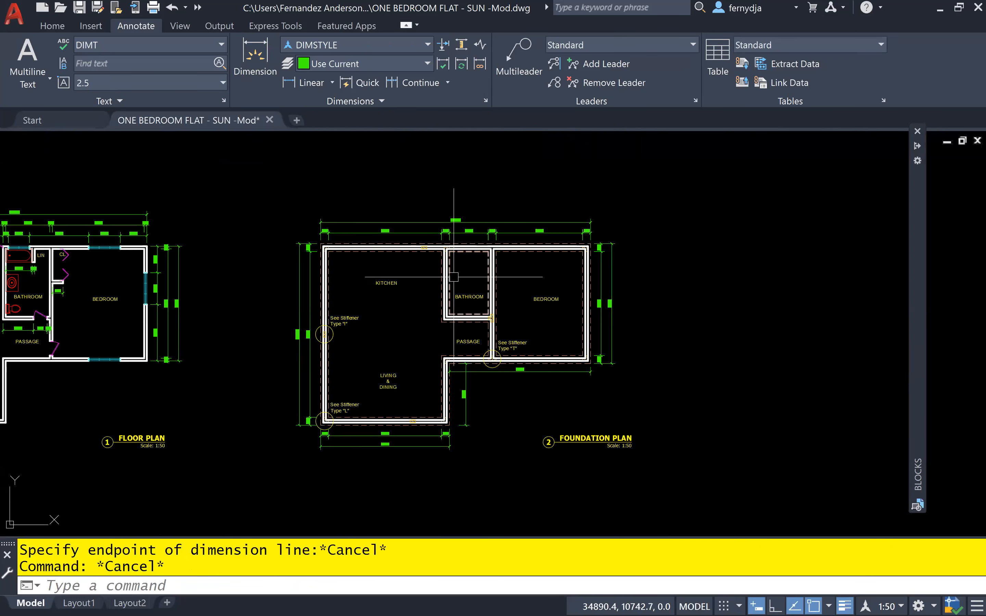
Dimension the kitchen-side foundation edge beside the bathroom vertically, from its upper corner to its lower corner, placing the line inside the kitchen
{"action": "scroll", "coordinate": [454, 277], "scroll_direction": "up", "scroll_amount": 4}
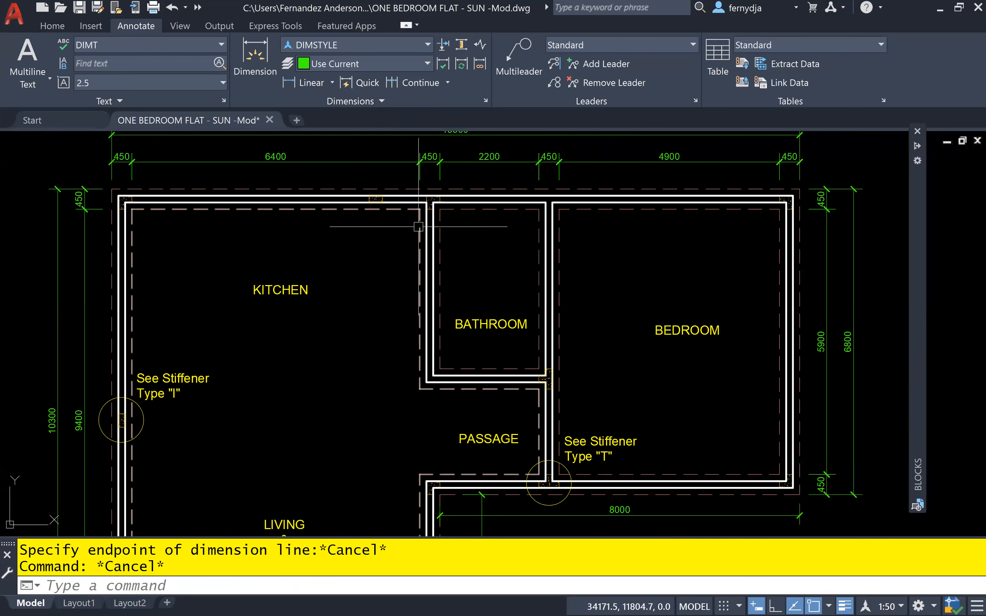
{"action": "scroll", "coordinate": [419, 225], "scroll_direction": "up", "scroll_amount": 2}
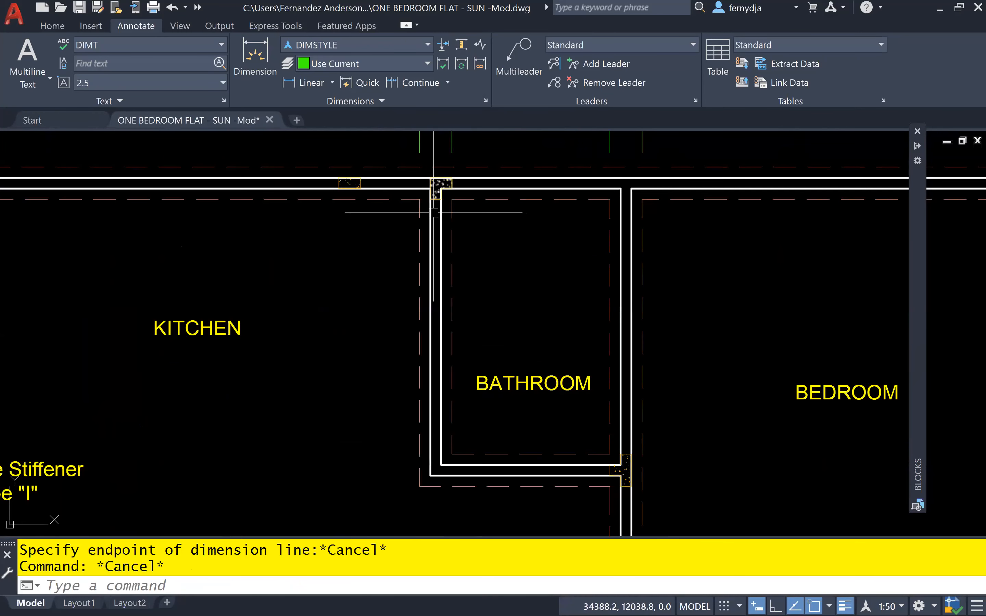
{"action": "left_click", "coordinate": [312, 83]}
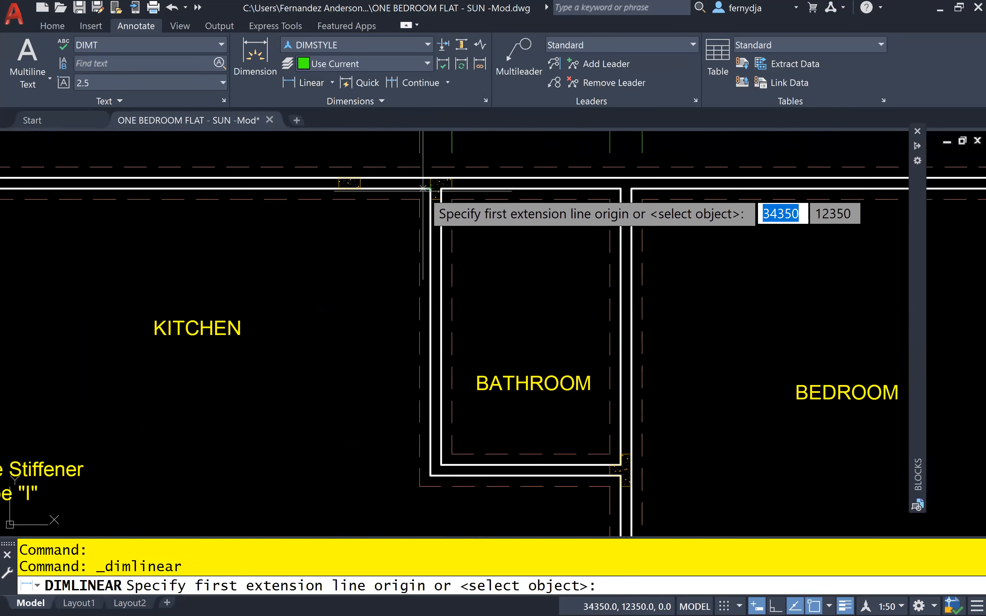
{"action": "left_click", "coordinate": [419, 199]}
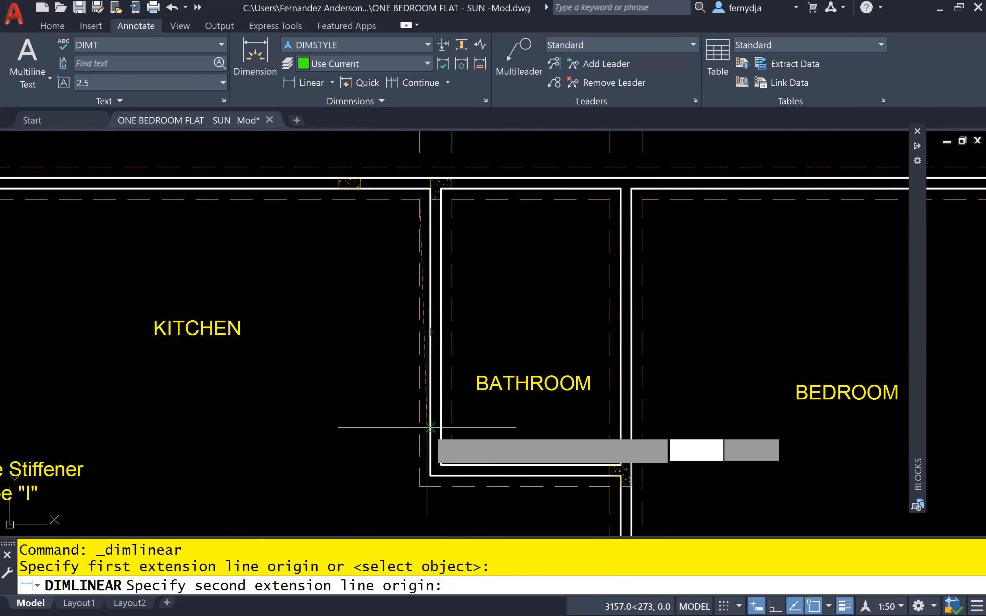
{"action": "left_click", "coordinate": [420, 486]}
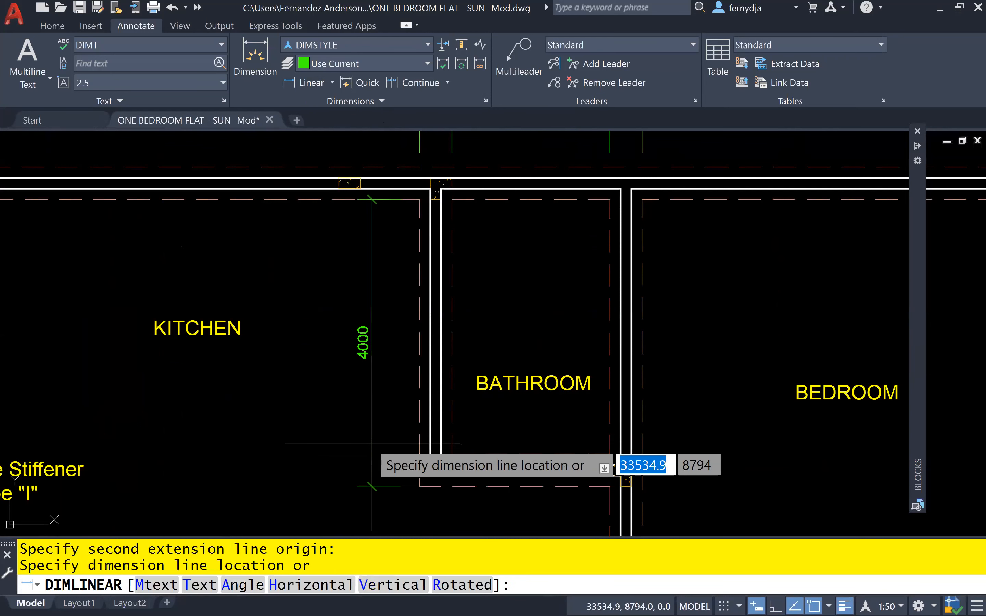
{"action": "left_click", "coordinate": [315, 440]}
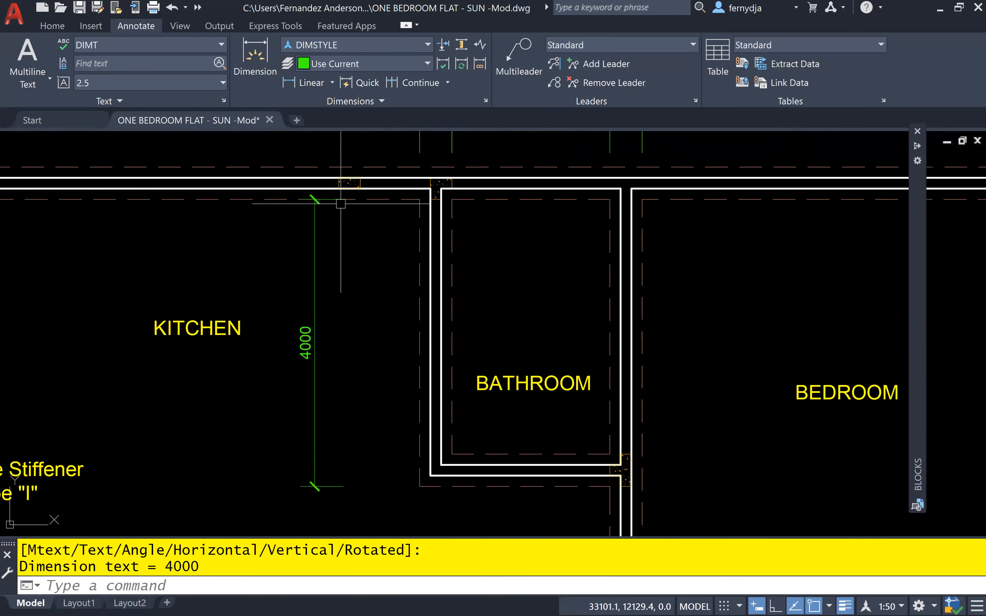
{"action": "scroll", "coordinate": [353, 179], "scroll_direction": "up", "scroll_amount": 2}
{"action": "scroll", "coordinate": [370, 250], "scroll_direction": "up", "scroll_amount": 1}
{"action": "mouse_move", "coordinate": [370, 250]}
{"action": "middle_mouse_down"}
{"action": "mouse_move", "coordinate": [303, 330]}
{"action": "mouse_move", "coordinate": [280, 337]}
{"action": "middle_mouse_up"}
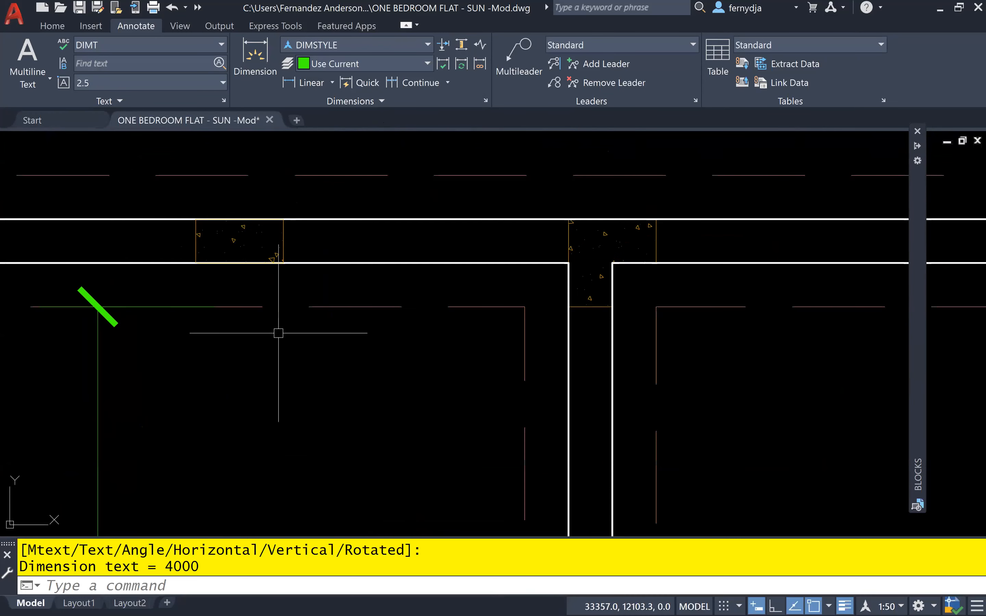
{"action": "left_click", "coordinate": [315, 83]}
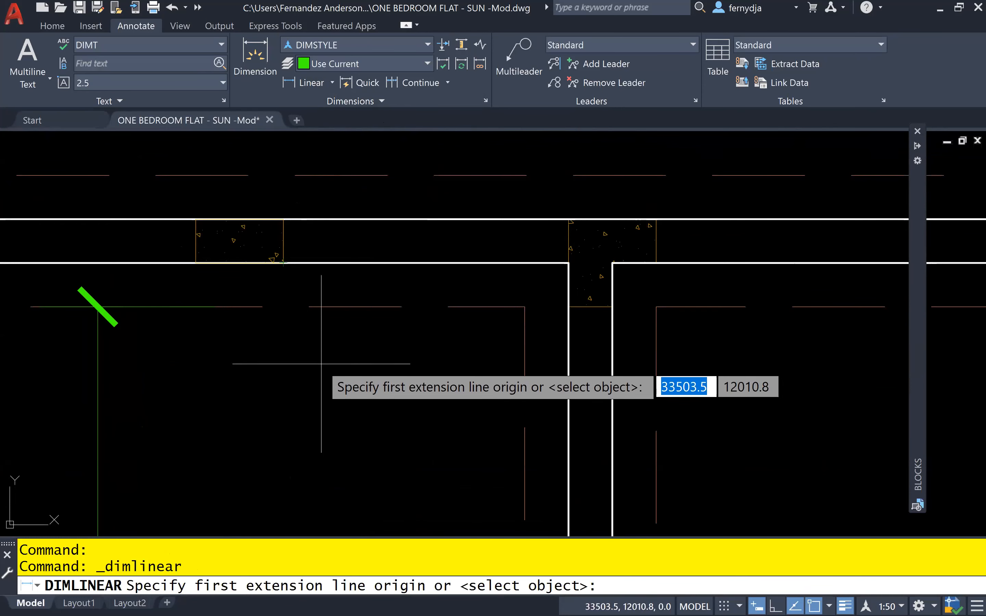
{"action": "scroll", "coordinate": [340, 396], "scroll_direction": "down", "scroll_amount": 2}
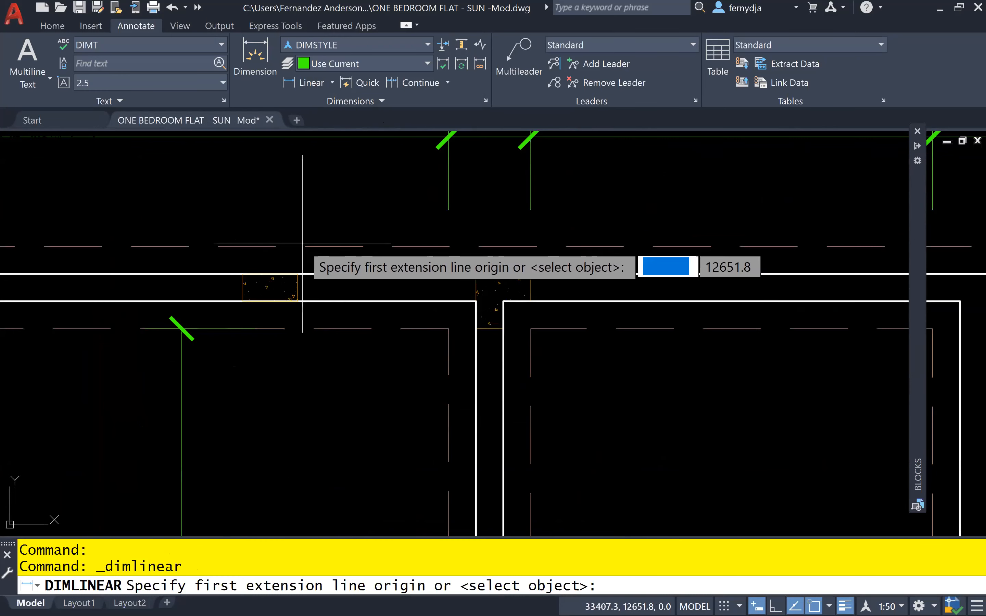
{"action": "left_click", "coordinate": [298, 274]}
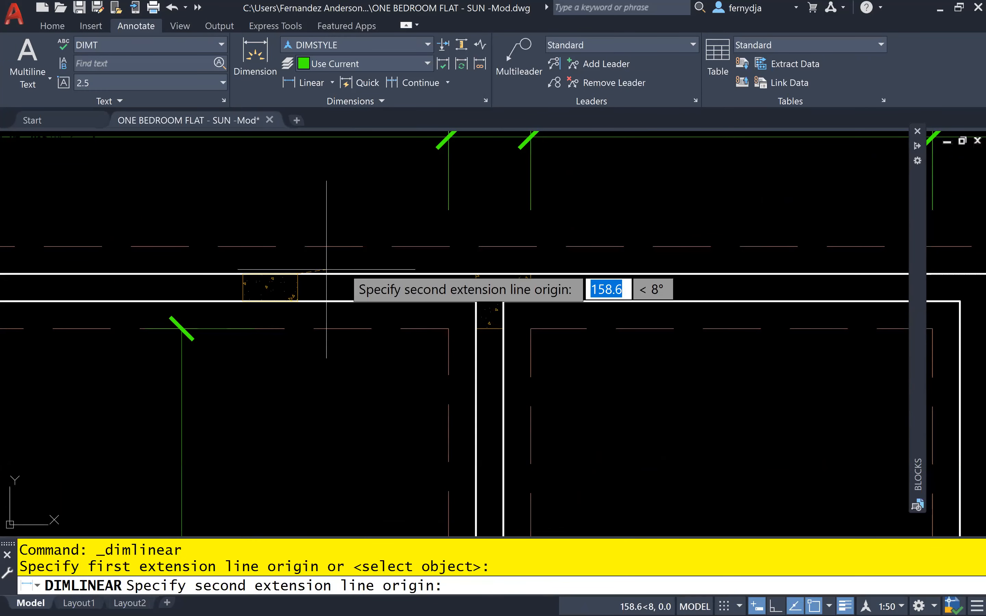
{"action": "key", "text": "Escape"}
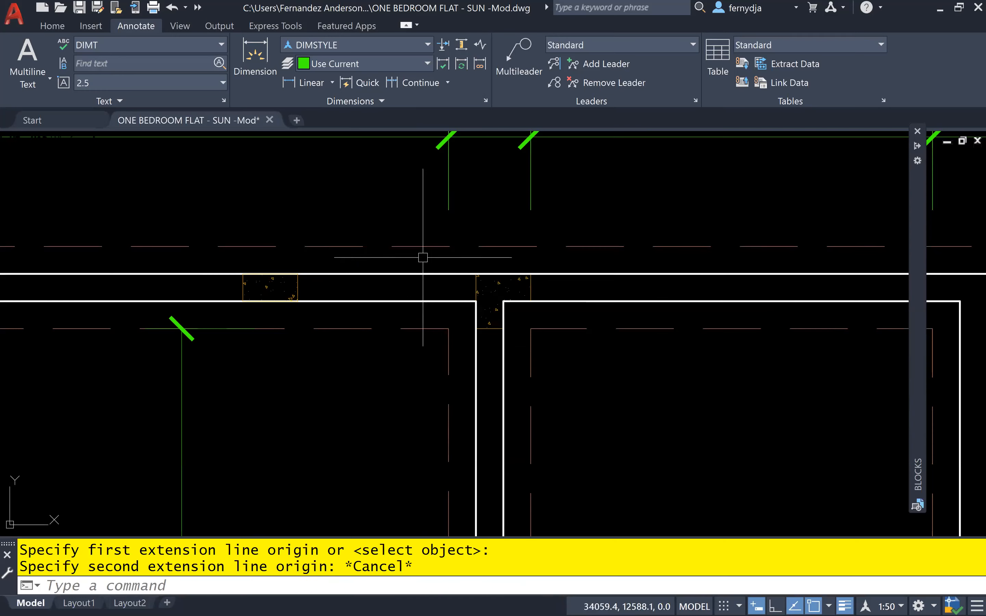
{"action": "key", "text": "Return"}
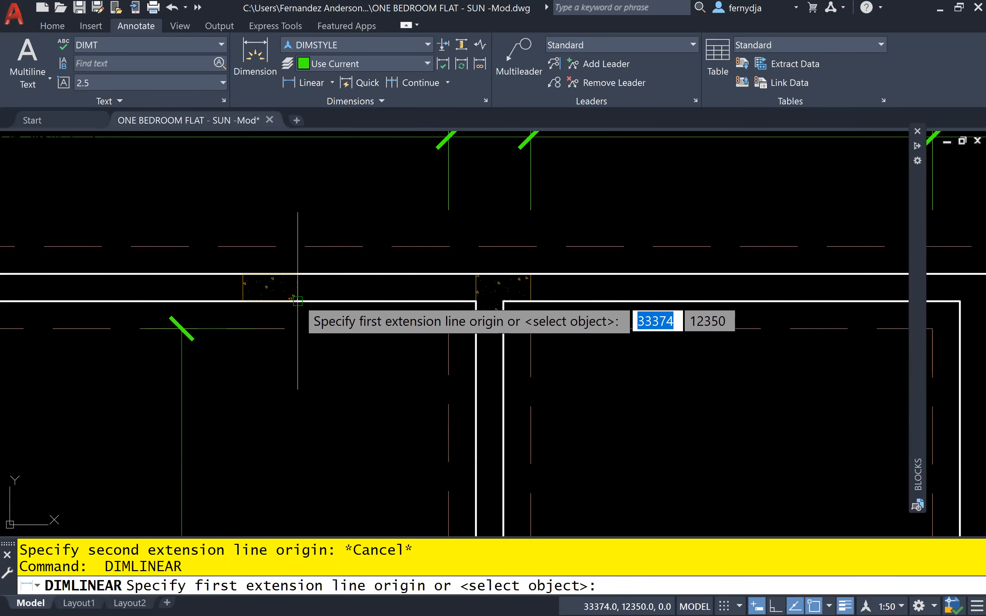
{"action": "left_click", "coordinate": [297, 300]}
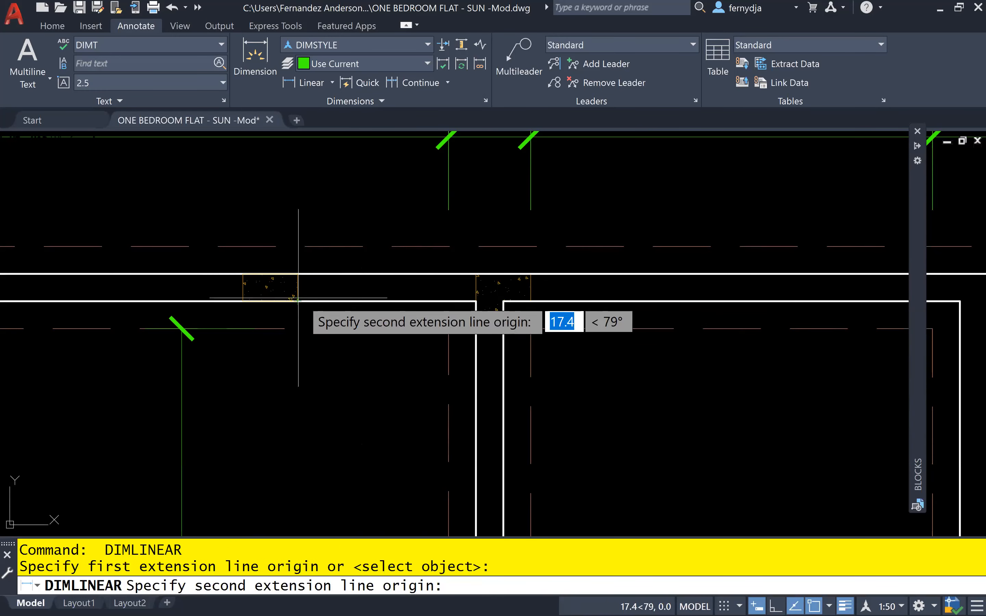
{"action": "left_click", "coordinate": [470, 302]}
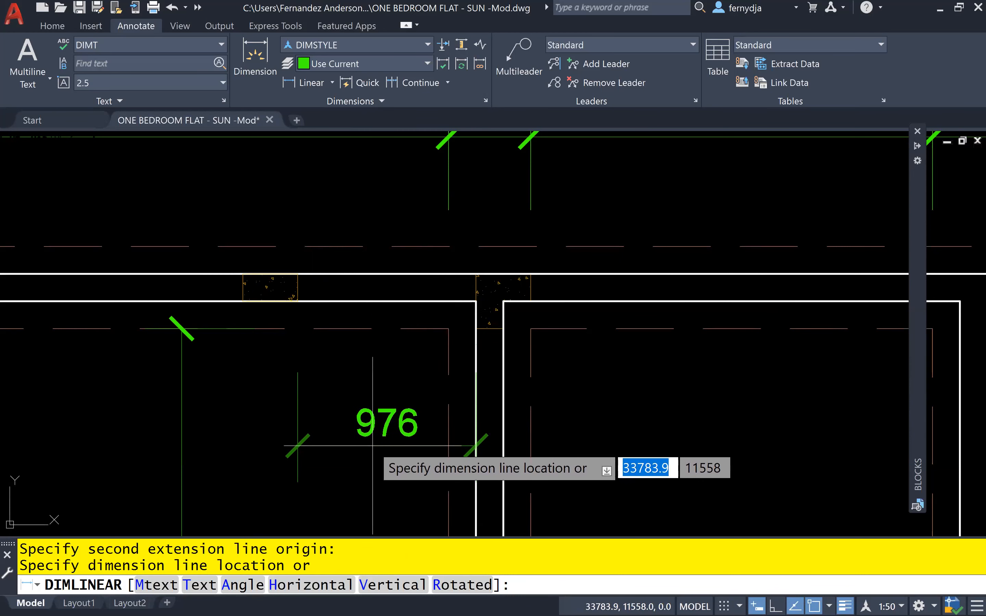
{"action": "key", "text": "Escape"}
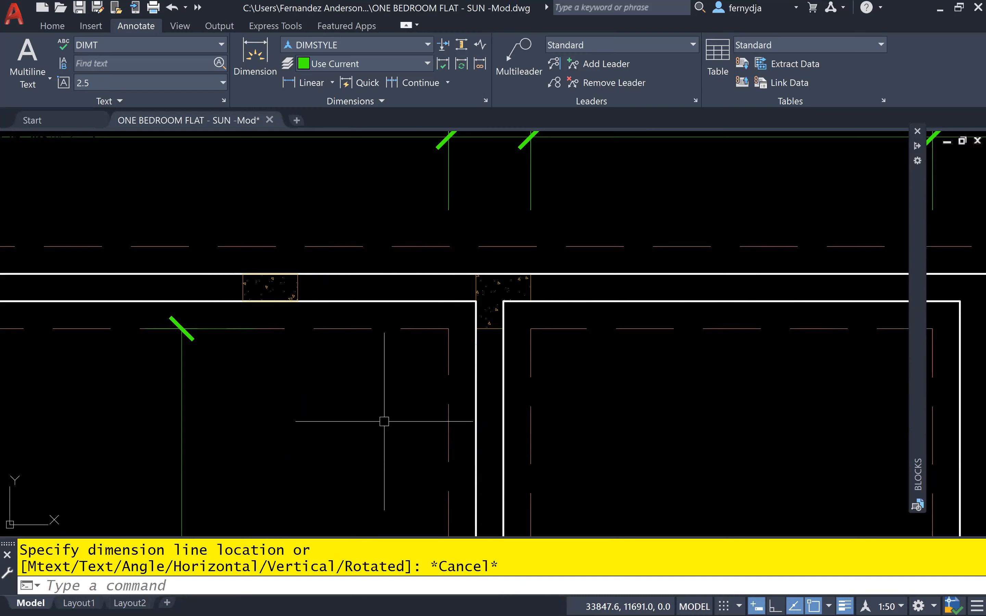
Dimension horizontally from the bathroom-side edge of the kitchen's upper-wall stiffener to the bathroom wall's inner corner, placing the line inside the kitchen
{"action": "key", "text": "space"}
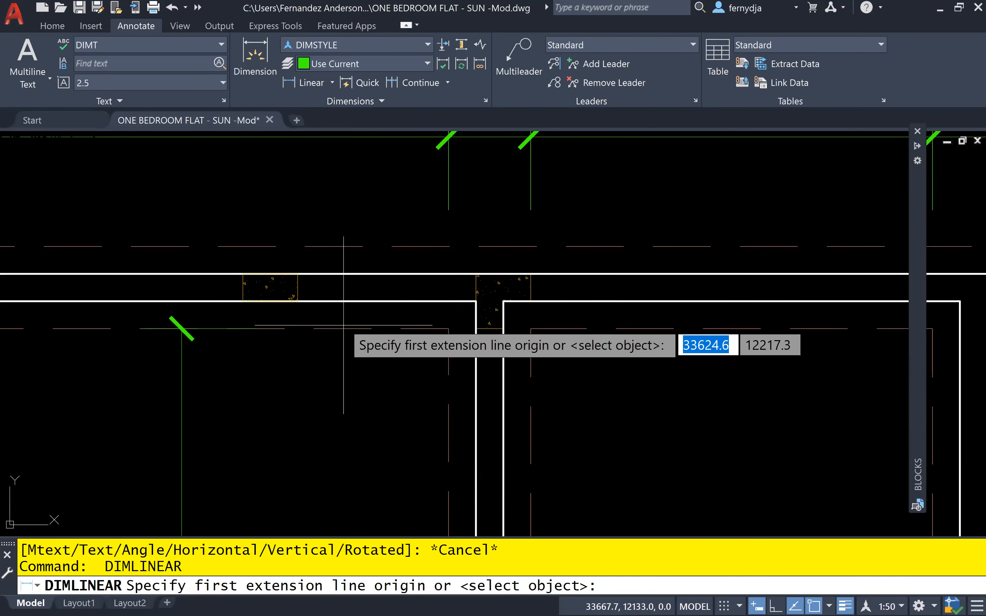
{"action": "left_click", "coordinate": [297, 301]}
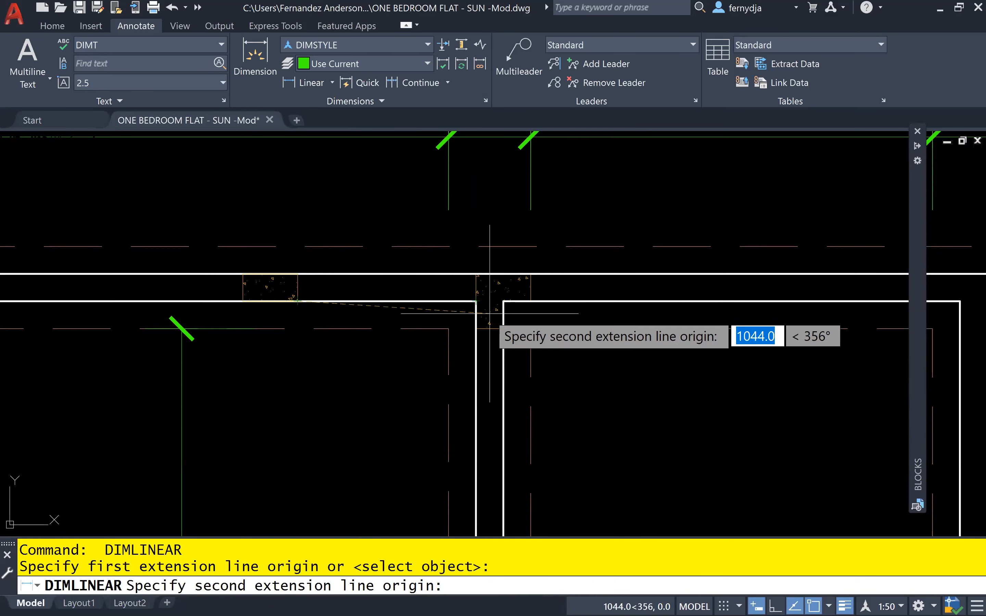
{"action": "scroll", "coordinate": [490, 316], "scroll_direction": "up", "scroll_amount": 6}
{"action": "left_click", "coordinate": [433, 262]}
{"action": "scroll", "coordinate": [383, 407], "scroll_direction": "down", "scroll_amount": 6}
{"action": "middle_click_drag", "start_coordinate": [367, 444], "coordinate": [427, 301]}
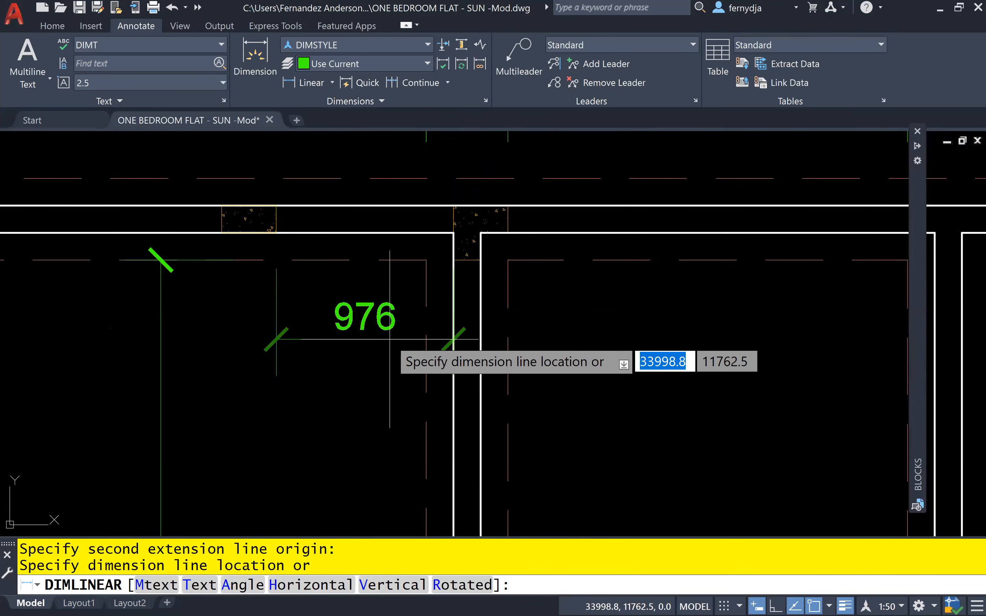
{"action": "left_click", "coordinate": [390, 336]}
Dimension the horizontal gap between the corner stiffener and its neighbour in the living area's lower wall, placing the line inside the room
{"action": "scroll", "coordinate": [415, 405], "scroll_direction": "down", "scroll_amount": 4}
{"action": "scroll", "coordinate": [415, 406], "scroll_direction": "down", "scroll_amount": 5}
{"action": "middle_click_drag", "start_coordinate": [419, 413], "coordinate": [407, 228]}
{"action": "scroll", "coordinate": [380, 349], "scroll_direction": "up", "scroll_amount": 3}
{"action": "scroll", "coordinate": [379, 349], "scroll_direction": "up", "scroll_amount": 4}
{"action": "middle_click_drag", "start_coordinate": [381, 335], "coordinate": [495, 429]}
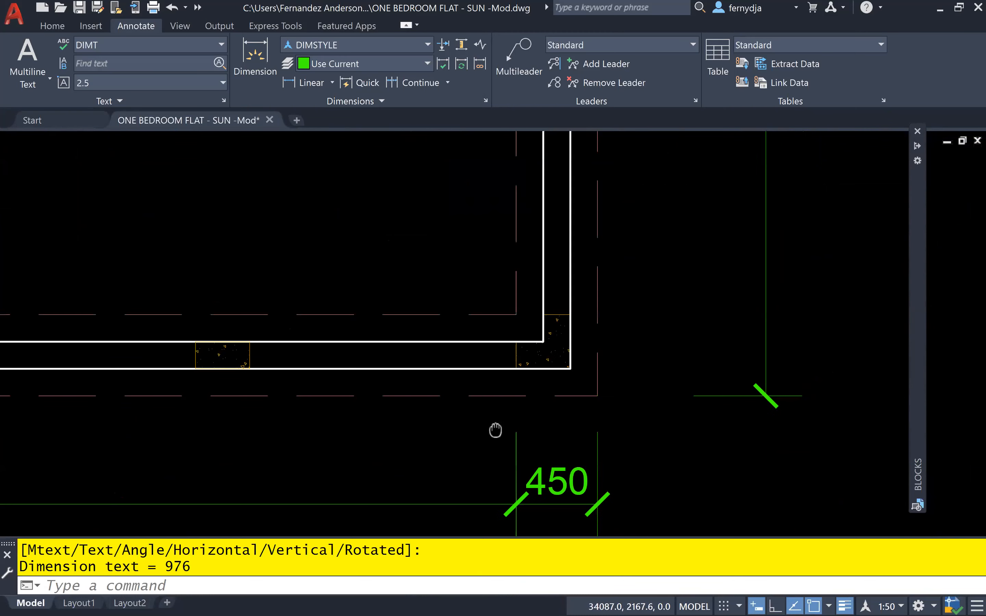
{"action": "middle_click_drag", "start_coordinate": [400, 241], "coordinate": [448, 289]}
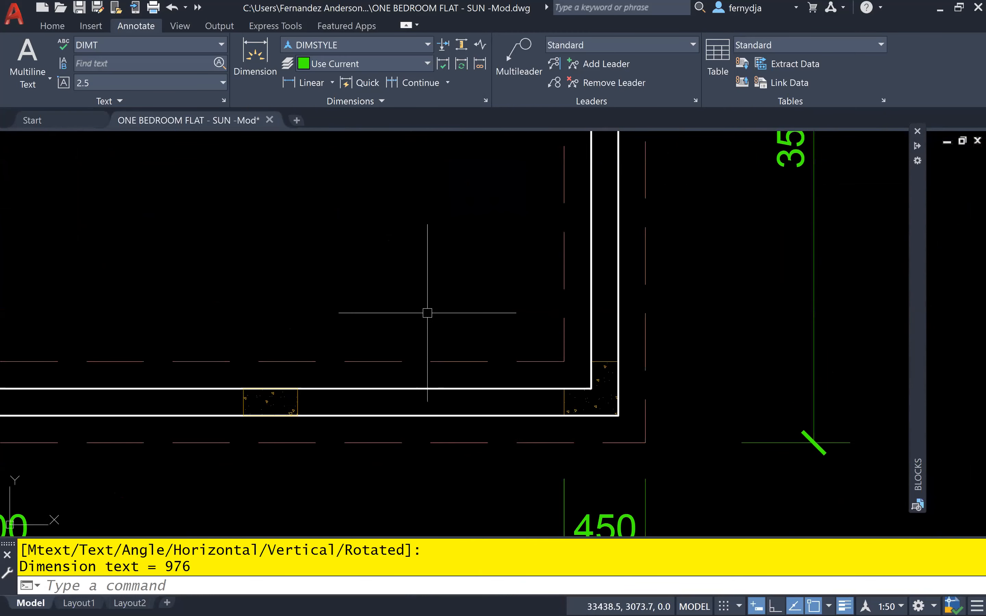
{"action": "left_click", "coordinate": [306, 83]}
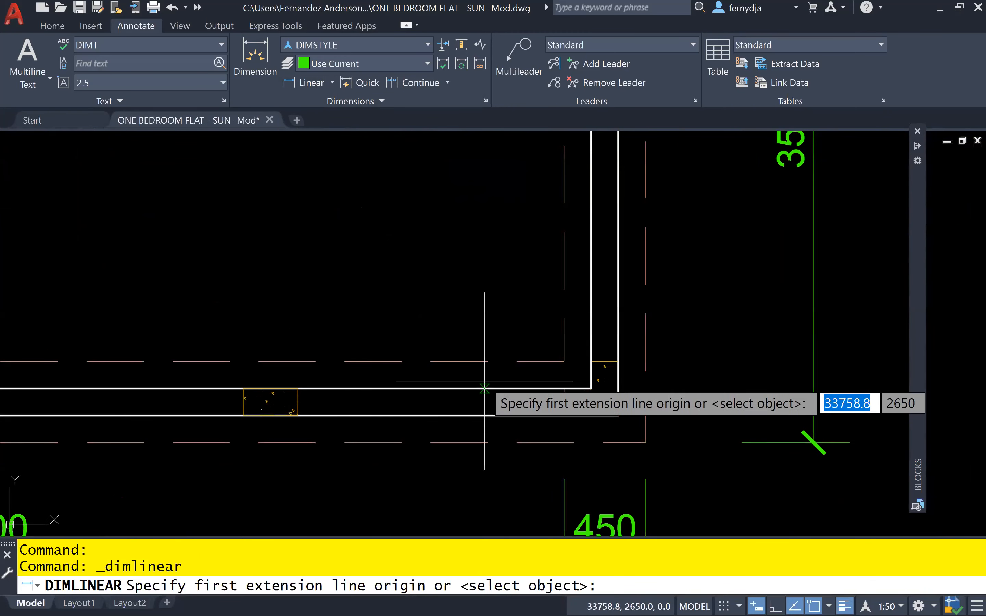
{"action": "left_click", "coordinate": [564, 388]}
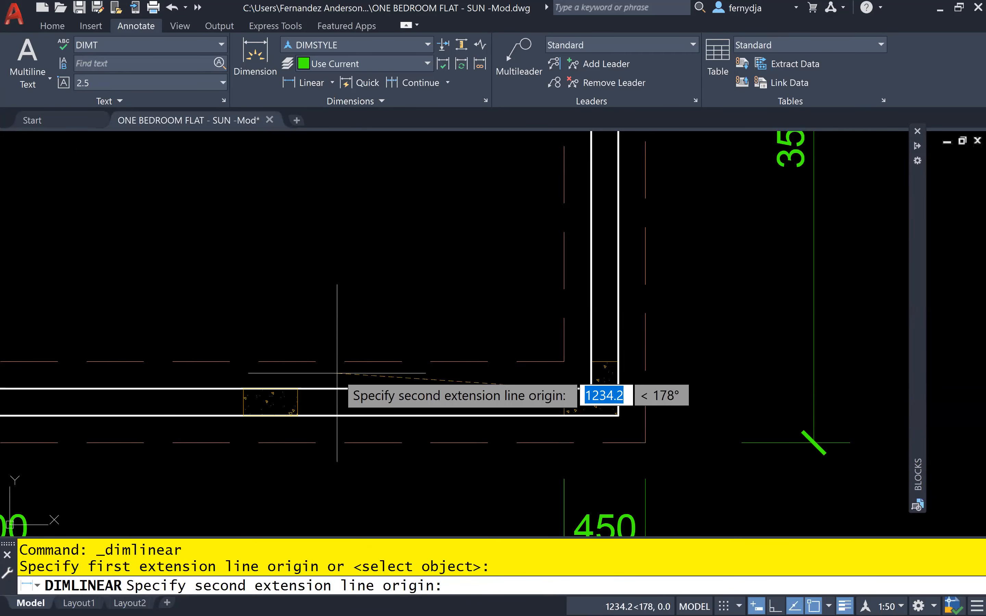
{"action": "left_click", "coordinate": [299, 389]}
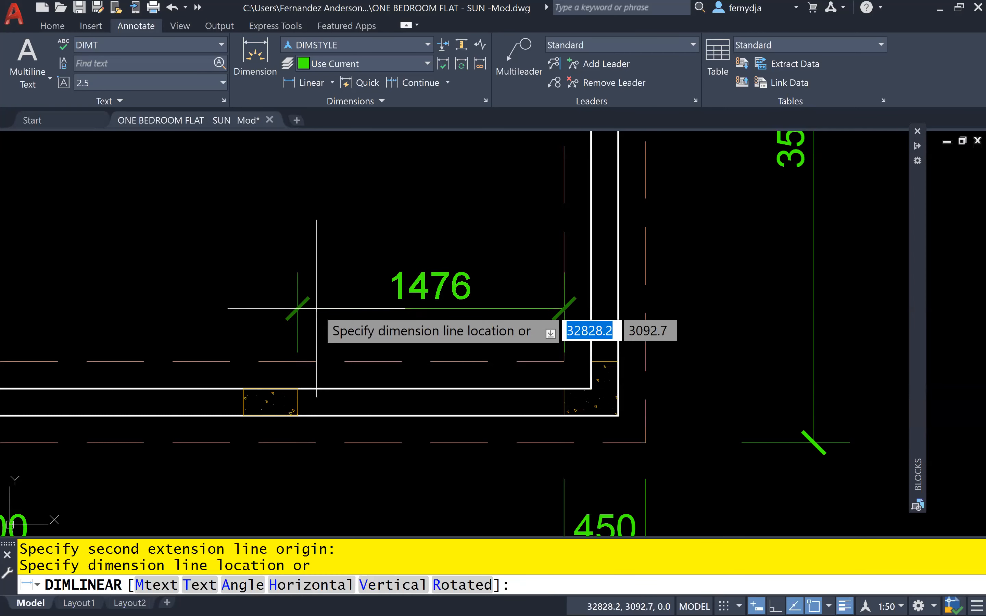
{"action": "left_click", "coordinate": [321, 263]}
Dimension the foundation edge below the bathroom horizontally from its kitchen-side corner to the bedroom-wall foundation corner, placing the line above the PASSAGE label
{"action": "scroll", "coordinate": [397, 282], "scroll_direction": "down", "scroll_amount": 6}
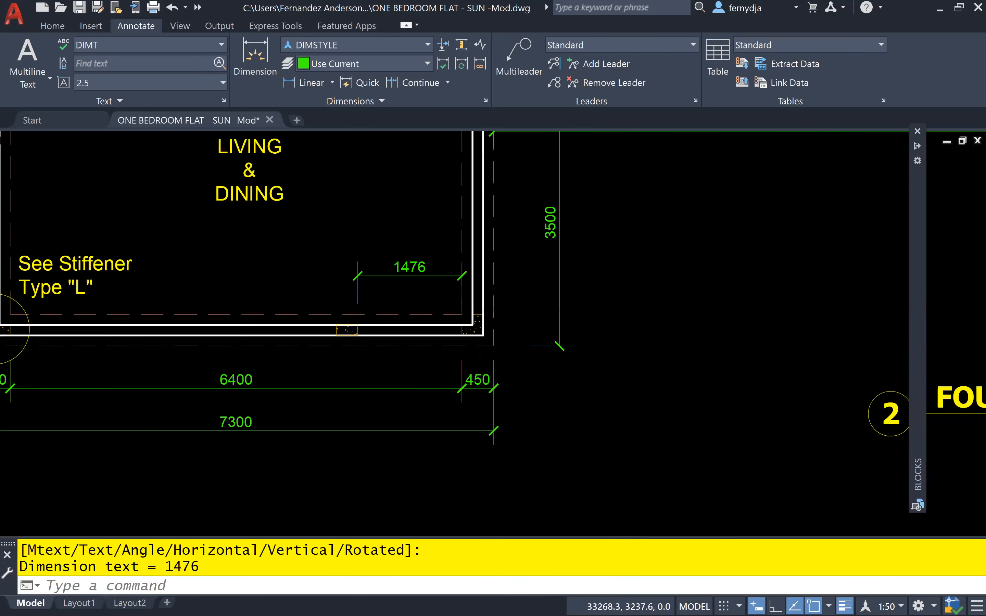
{"action": "middle_click_drag", "start_coordinate": [408, 184], "coordinate": [398, 347]}
{"action": "mouse_move", "coordinate": [395, 241]}
{"action": "middle_mouse_down"}
{"action": "mouse_move", "coordinate": [390, 319]}
{"action": "mouse_move", "coordinate": [287, 248]}
{"action": "middle_mouse_up"}
{"action": "scroll", "coordinate": [340, 238], "scroll_direction": "up", "scroll_amount": 4}
{"action": "scroll", "coordinate": [343, 249], "scroll_direction": "up", "scroll_amount": 2}
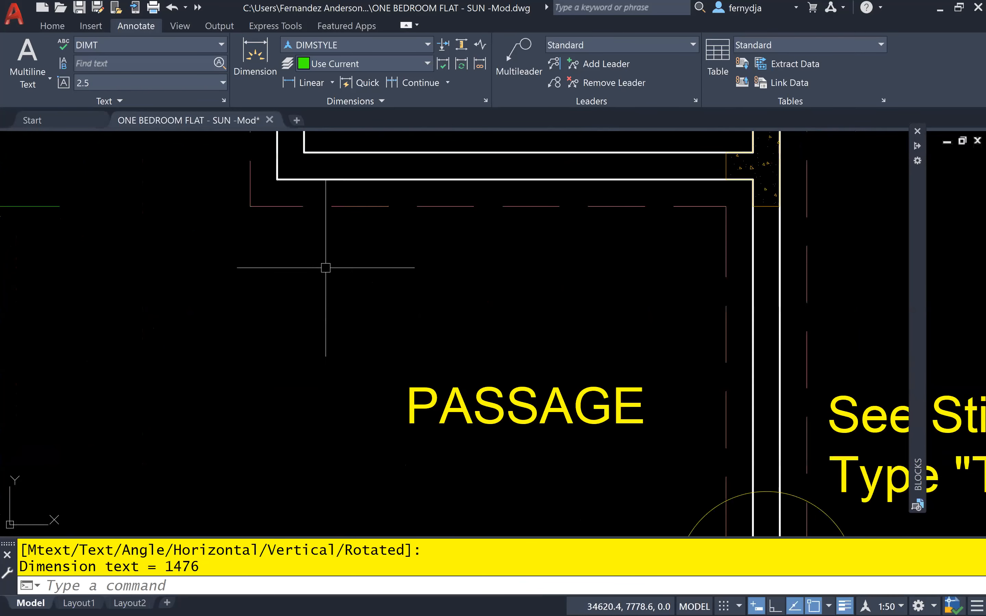
{"action": "left_click", "coordinate": [311, 83]}
{"action": "left_click", "coordinate": [250, 206]}
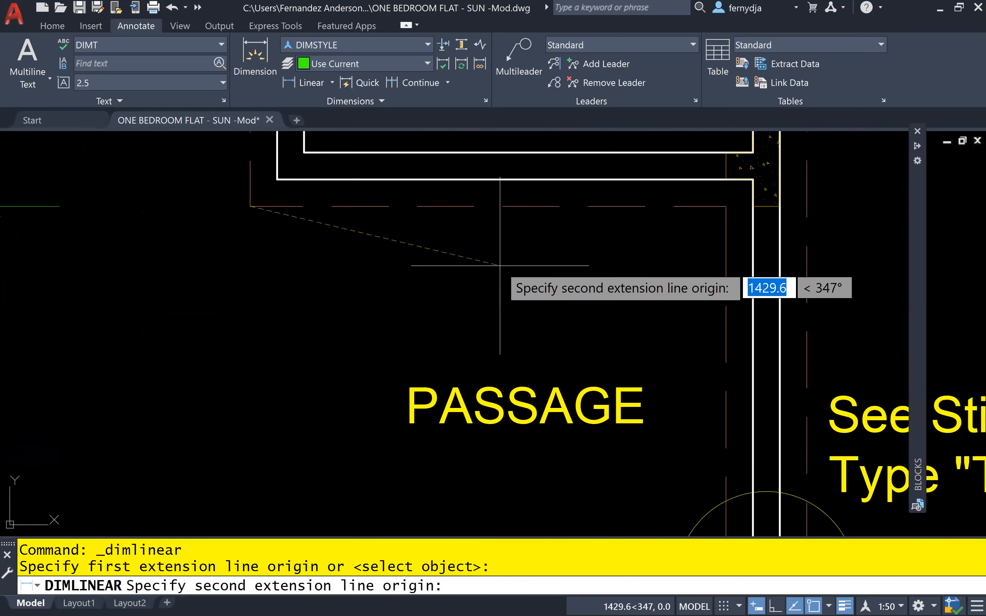
{"action": "left_click", "coordinate": [726, 206]}
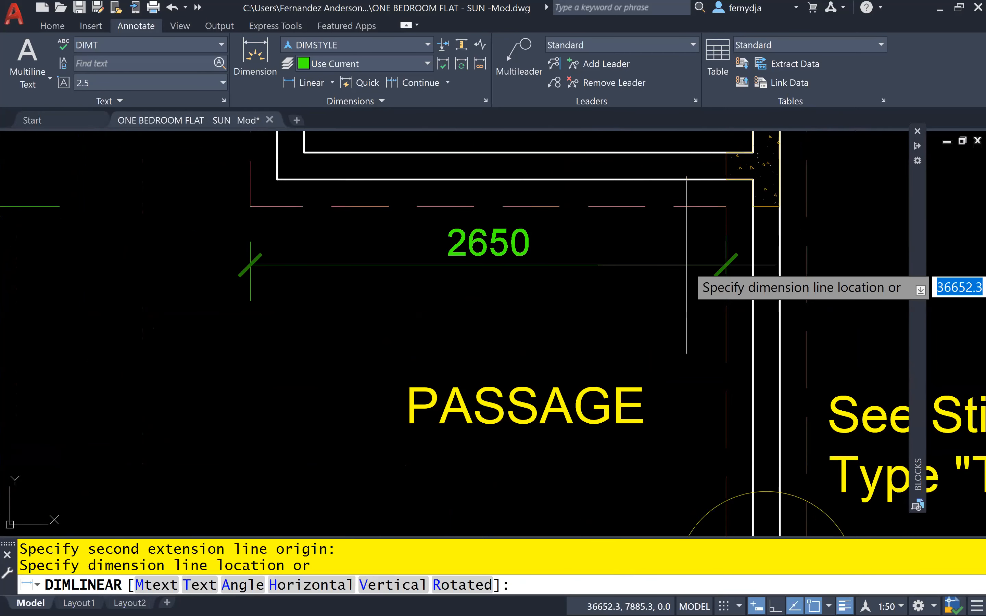
{"action": "left_click", "coordinate": [678, 303]}
Review the whole foundation plan, examining its interior and overall dimensions, stiffener labels and foundation outline
{"action": "scroll", "coordinate": [519, 376], "scroll_direction": "down", "scroll_amount": 4}
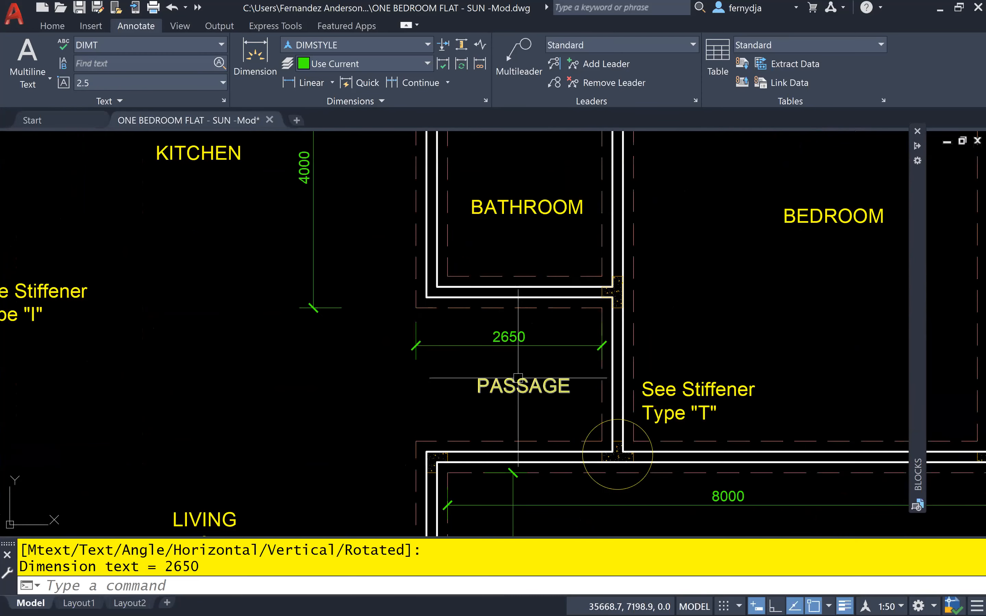
{"action": "scroll", "coordinate": [516, 341], "scroll_direction": "down", "scroll_amount": 3}
{"action": "middle_click_drag", "start_coordinate": [556, 378], "coordinate": [452, 323]}
{"action": "middle_click_drag", "start_coordinate": [514, 339], "coordinate": [585, 353]}
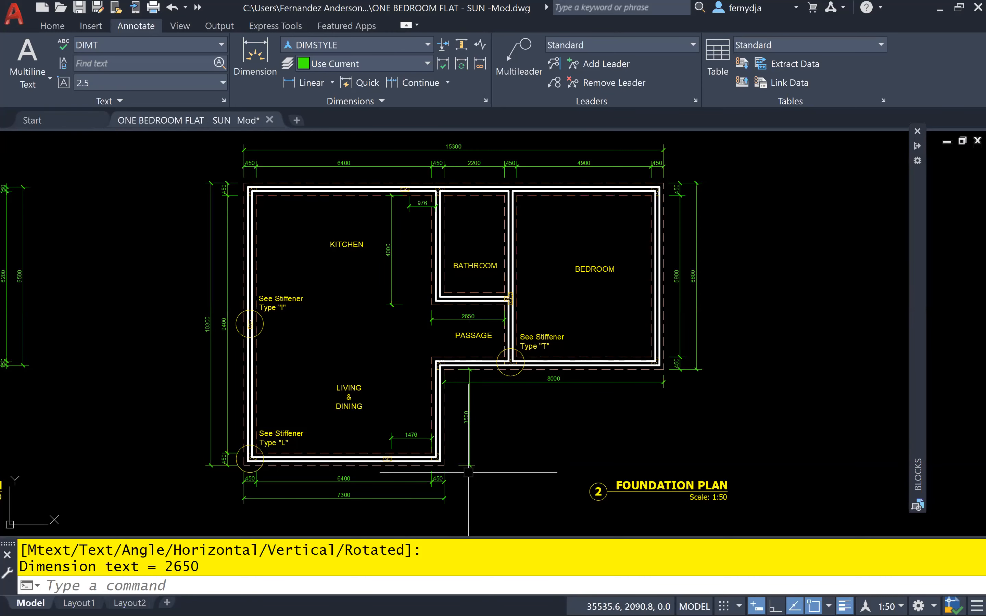
{"action": "middle_click_drag", "start_coordinate": [641, 499], "coordinate": [639, 488]}
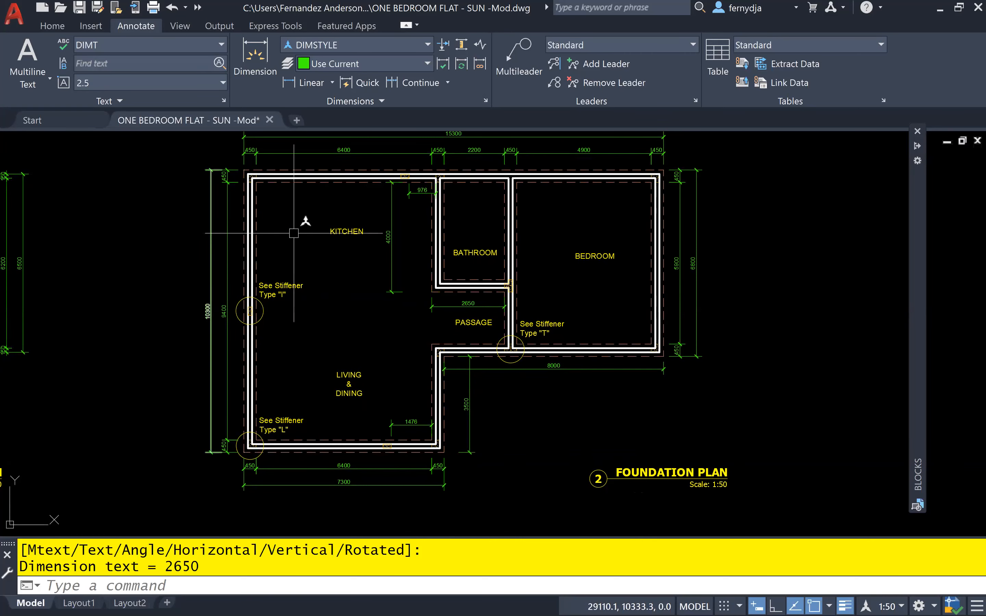
{"action": "scroll", "coordinate": [239, 225], "scroll_direction": "up", "scroll_amount": 2}
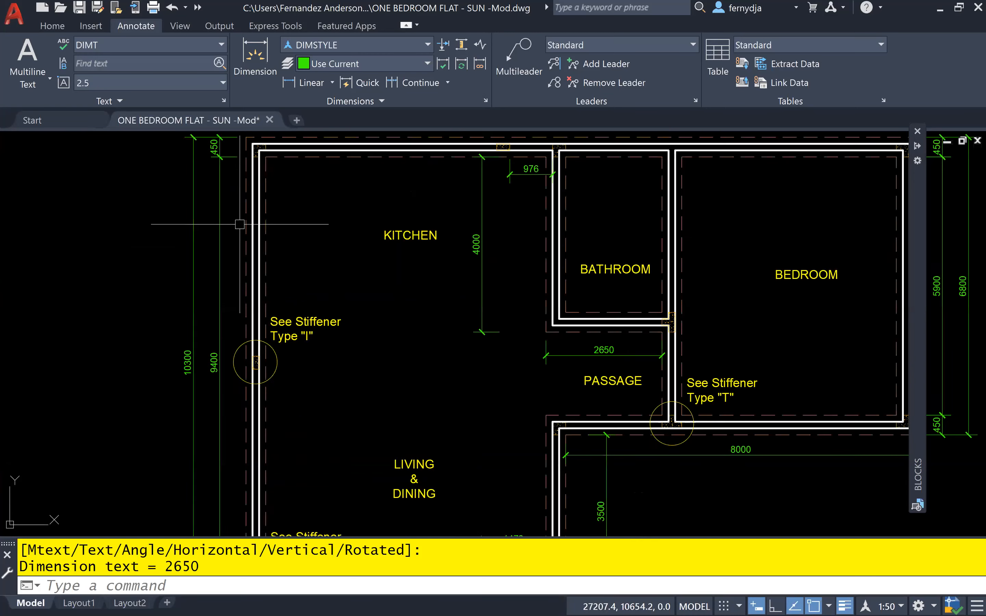
{"action": "scroll", "coordinate": [239, 225], "scroll_direction": "up", "scroll_amount": 2}
{"action": "scroll", "coordinate": [240, 224], "scroll_direction": "down", "scroll_amount": 2}
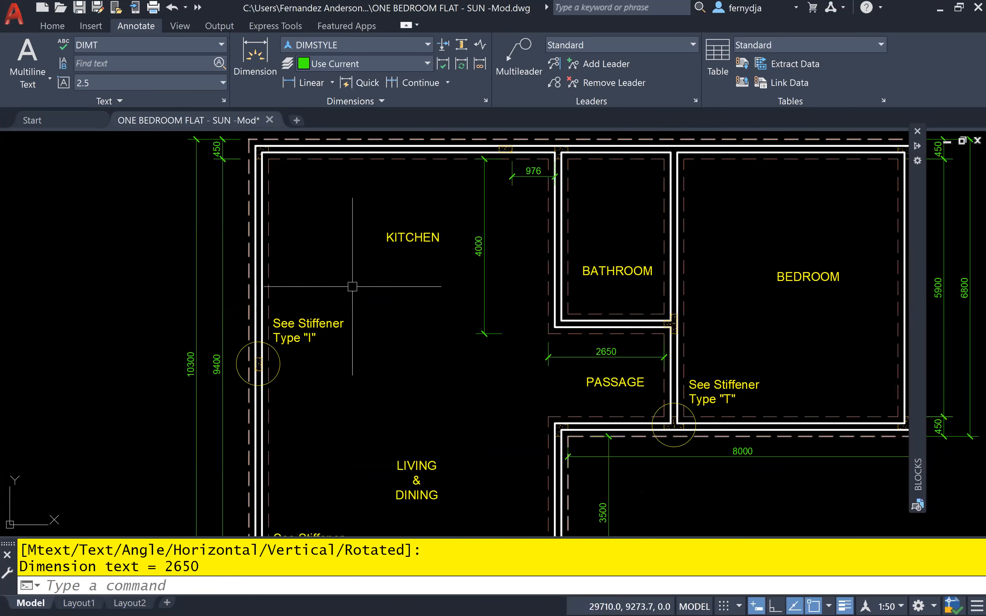
{"action": "scroll", "coordinate": [352, 286], "scroll_direction": "down", "scroll_amount": 2}
{"action": "middle_click_drag", "start_coordinate": [371, 303], "coordinate": [319, 298]}
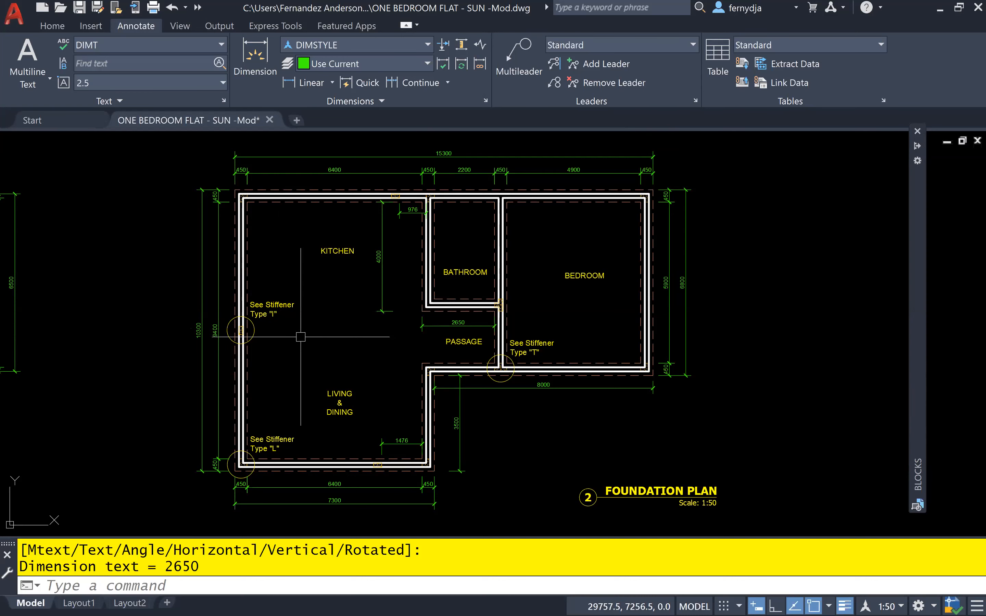
Insert the Section Callout - Metric block from the tool palettes in the kitchen, above the "See Stiffener Type "I"" label, and select it
{"action": "type", "text": "TP"}
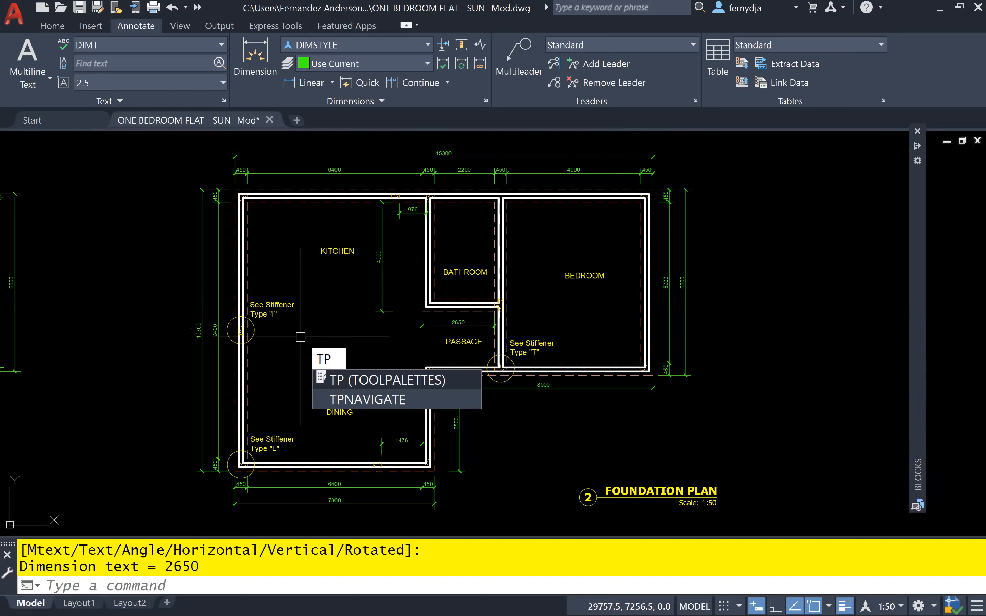
{"action": "key", "text": "Return"}
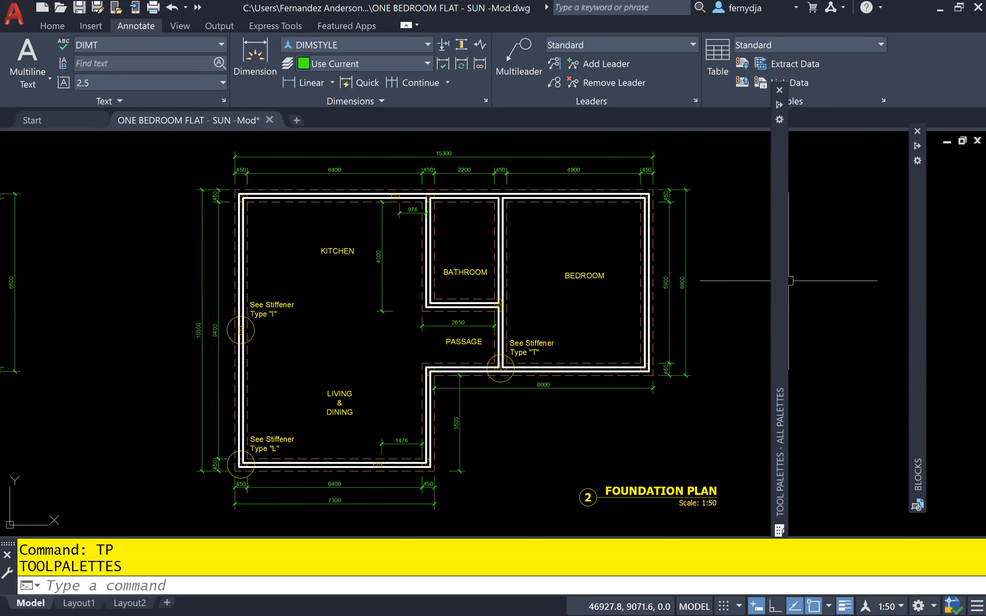
{"action": "mouse_move", "coordinate": [778, 280]}
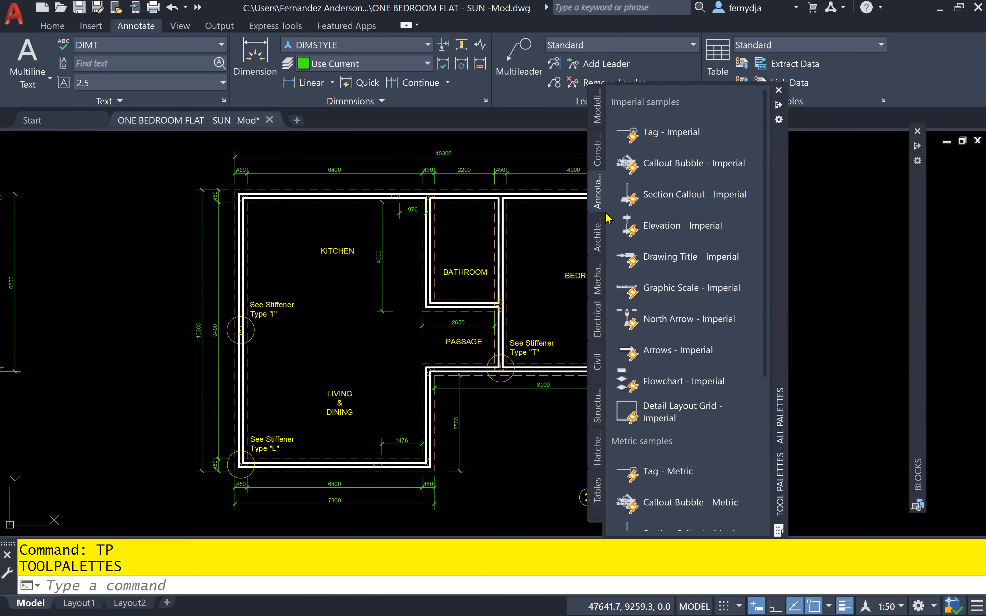
{"action": "scroll", "coordinate": [693, 367], "scroll_direction": "down", "scroll_amount": 5}
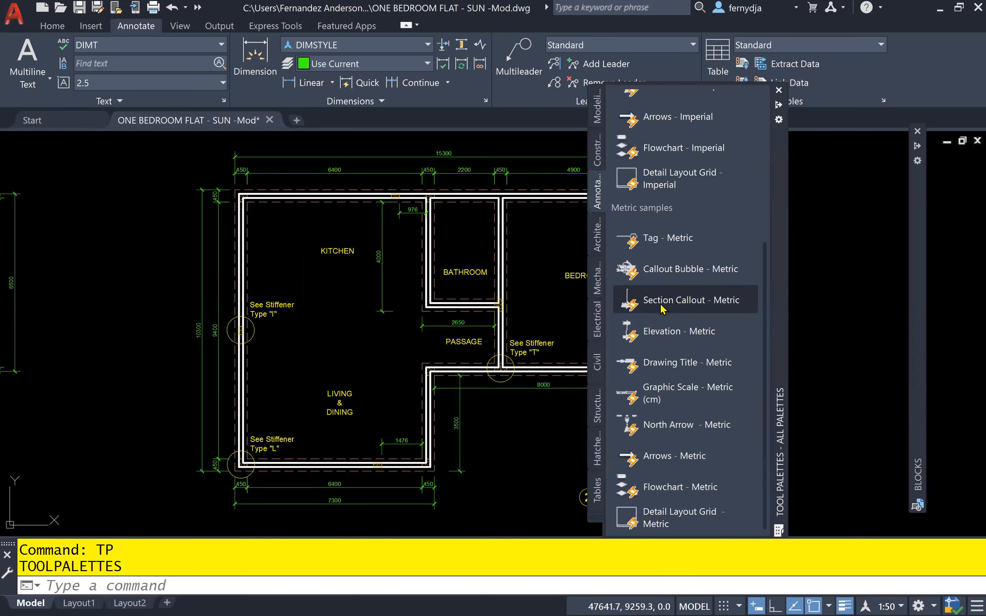
{"action": "left_click", "coordinate": [648, 302]}
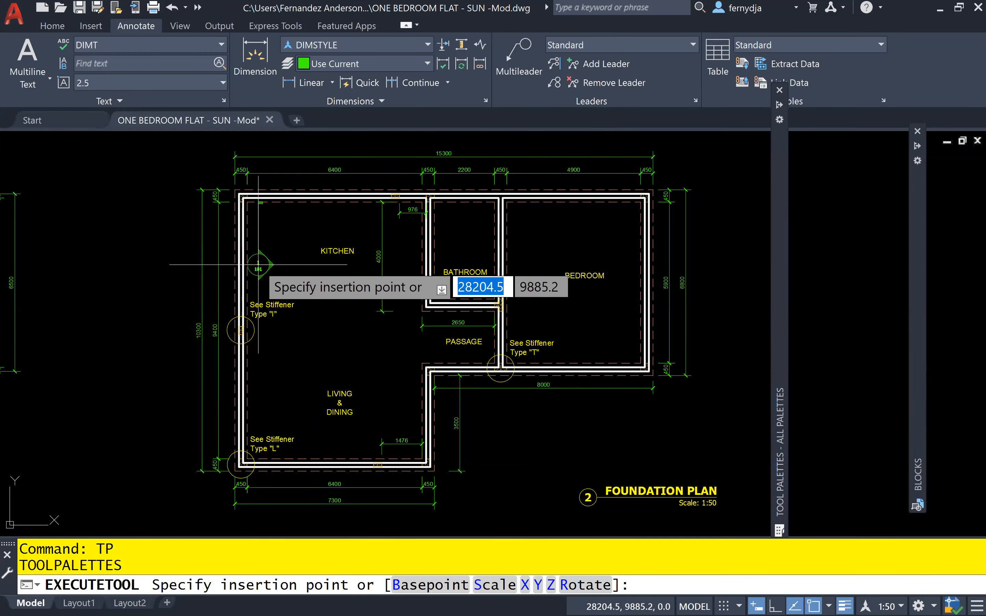
{"action": "scroll", "coordinate": [326, 285], "scroll_direction": "up", "scroll_amount": 4}
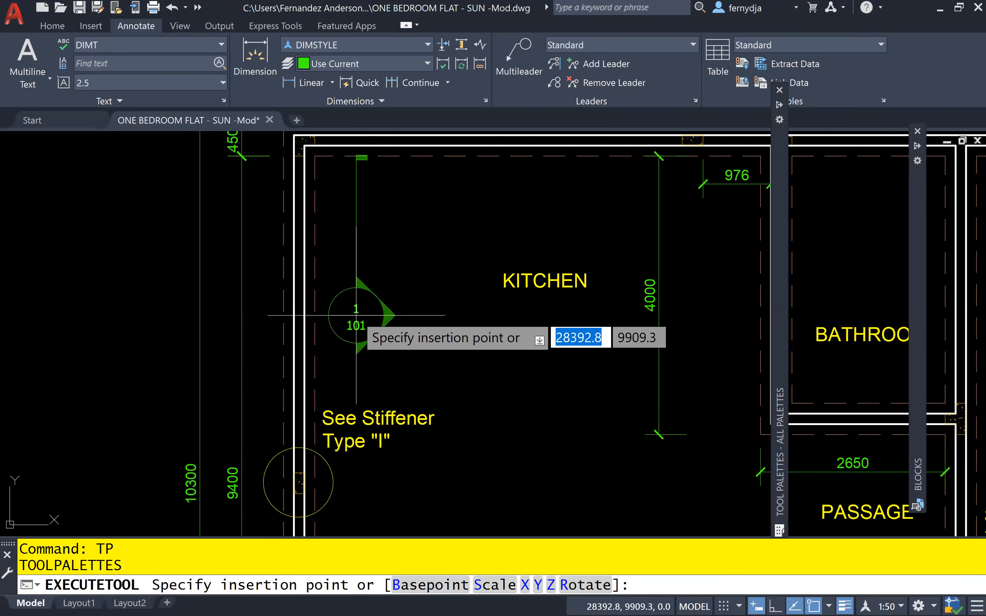
{"action": "left_click", "coordinate": [355, 317]}
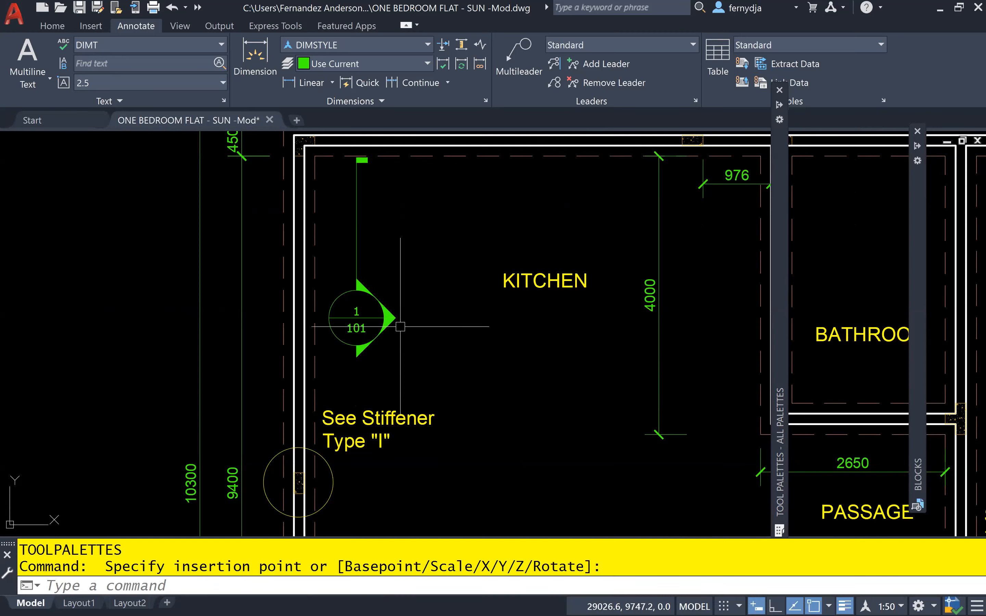
{"action": "left_click", "coordinate": [394, 318]}
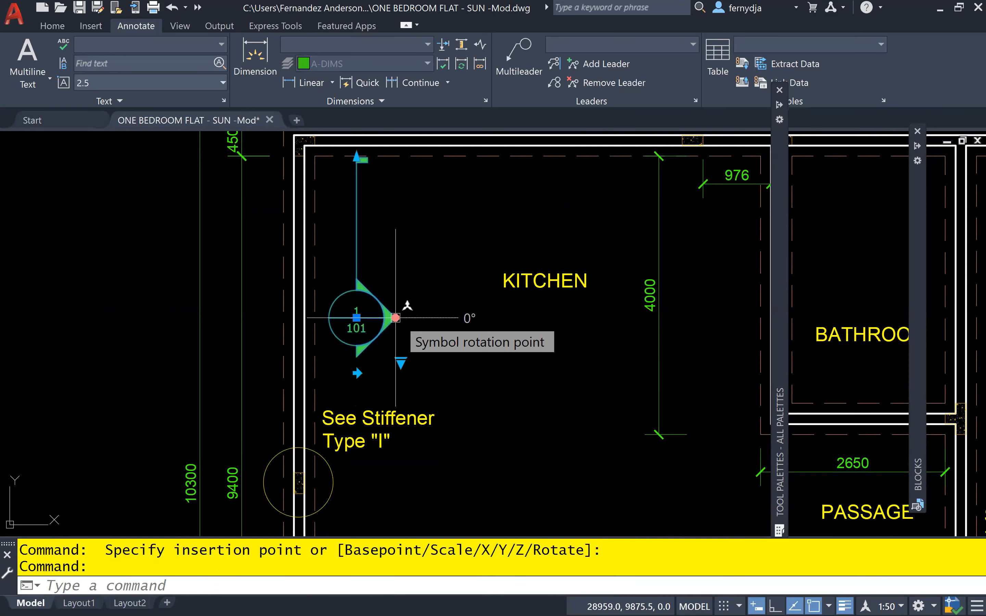
Rotate the kitchen's section callout so its arrow points up the plan, and move the symbol to the A-TEXT layer
{"action": "left_click", "coordinate": [395, 317]}
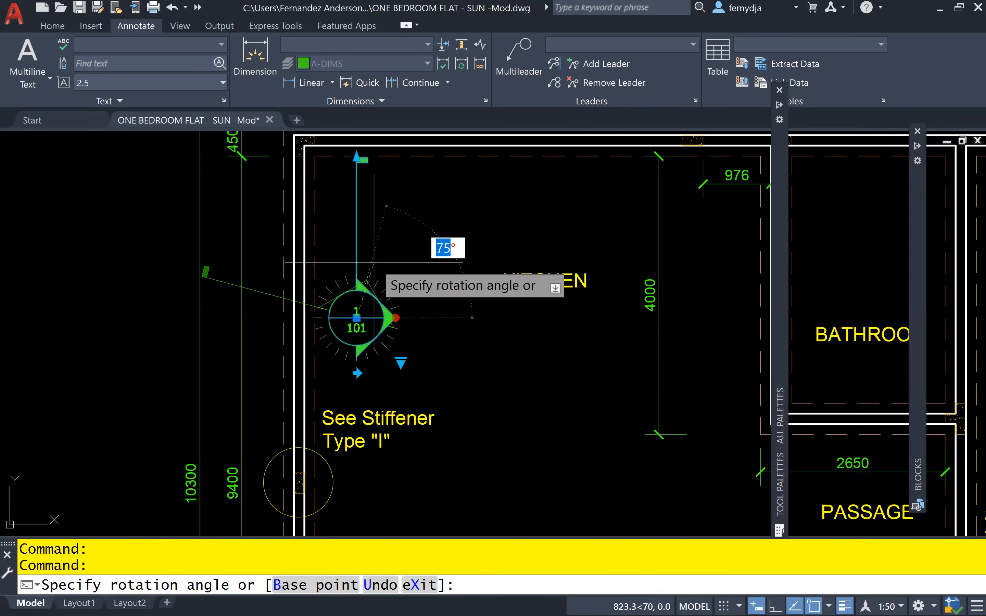
{"action": "left_click", "coordinate": [356, 258]}
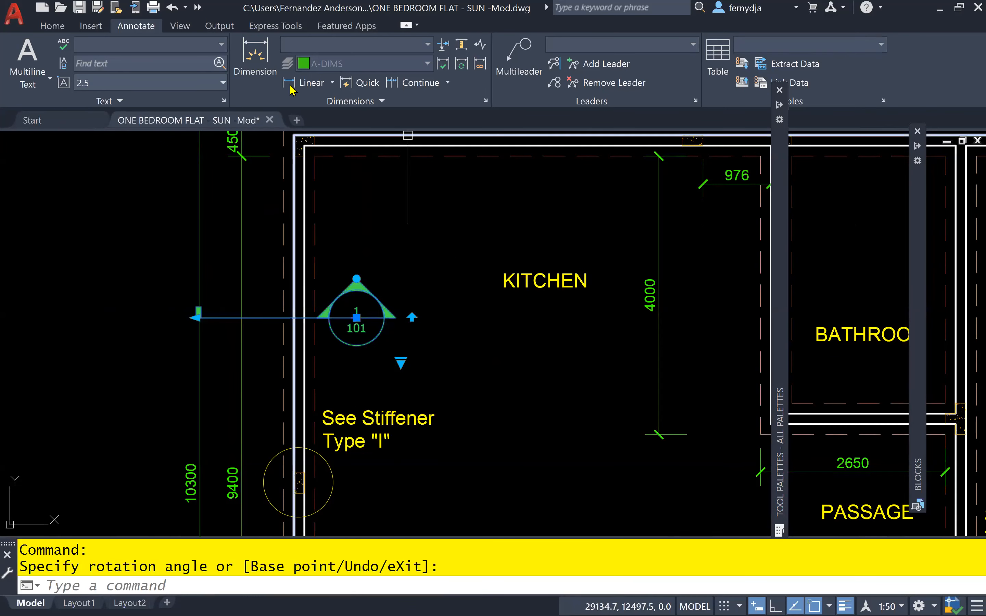
{"action": "left_click", "coordinate": [52, 25]}
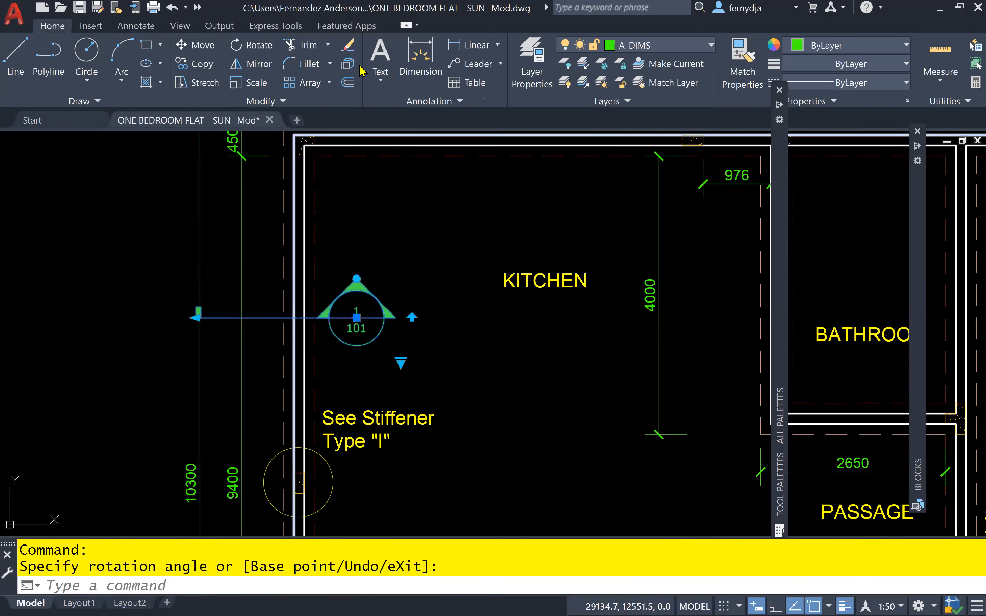
{"action": "left_click", "coordinate": [651, 45]}
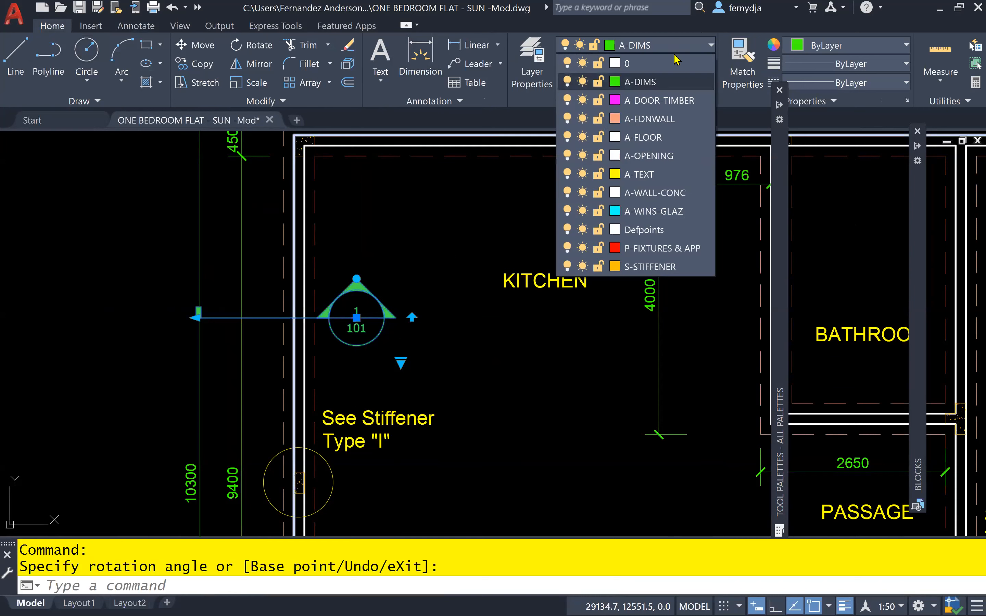
{"action": "left_click", "coordinate": [639, 174]}
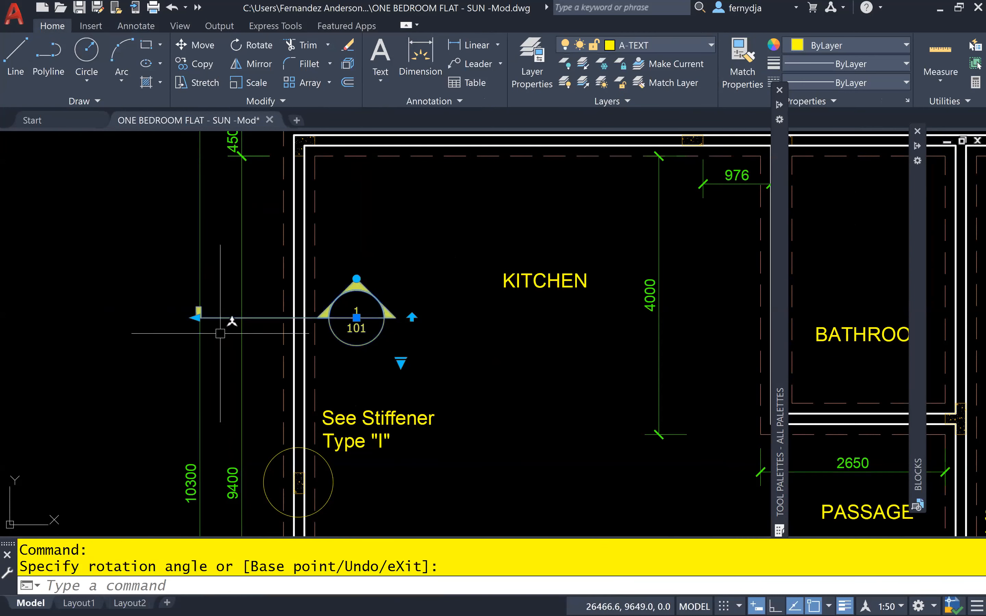
Shorten the section callout's cutting line so its tail ends just outside the kitchen's outer foundation line
{"action": "scroll", "coordinate": [198, 314], "scroll_direction": "up", "scroll_amount": 2}
{"action": "left_click", "coordinate": [200, 313]}
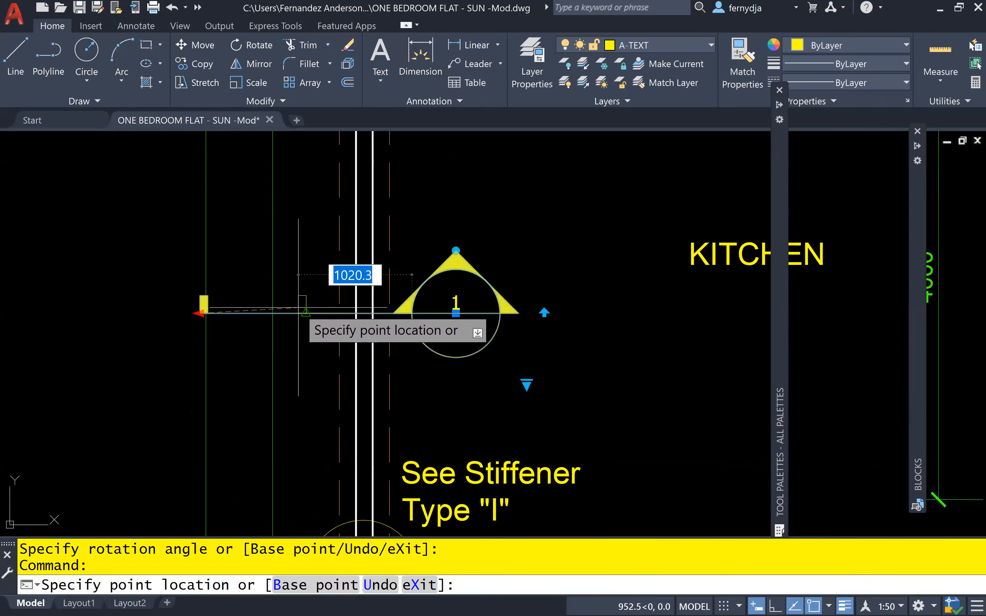
{"action": "left_click", "coordinate": [309, 313]}
{"action": "key", "text": "Escape"}
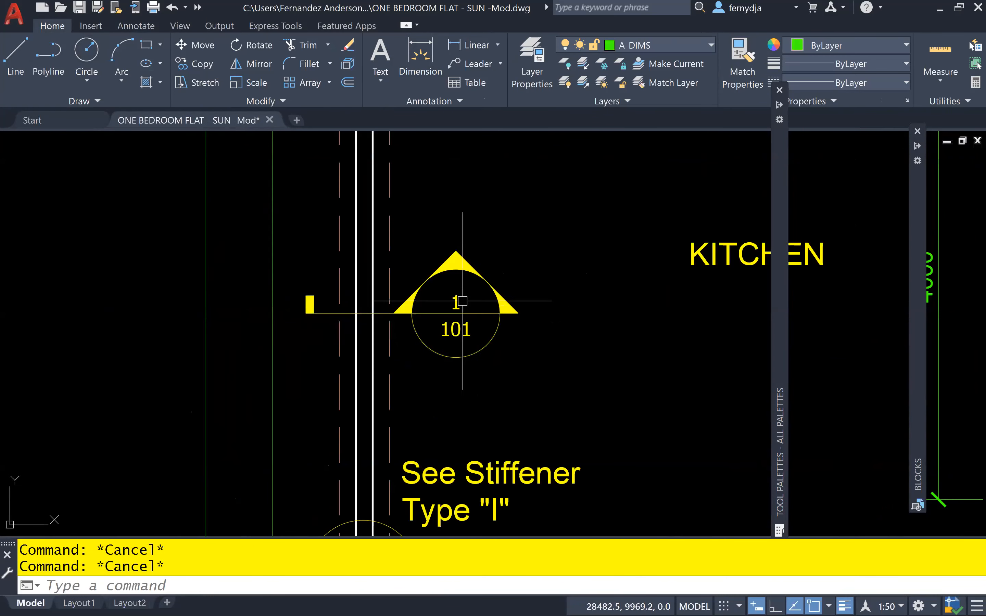
Set the section callout's view number to A-A and its text style to RT50
{"action": "double_click", "coordinate": [448, 328]}
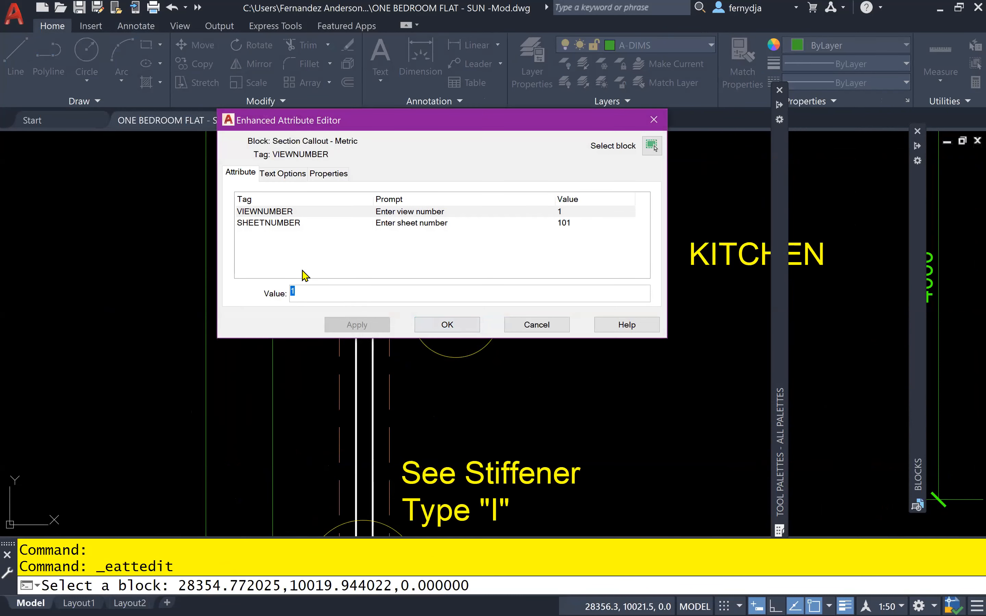
{"action": "type", "text": "A-A"}
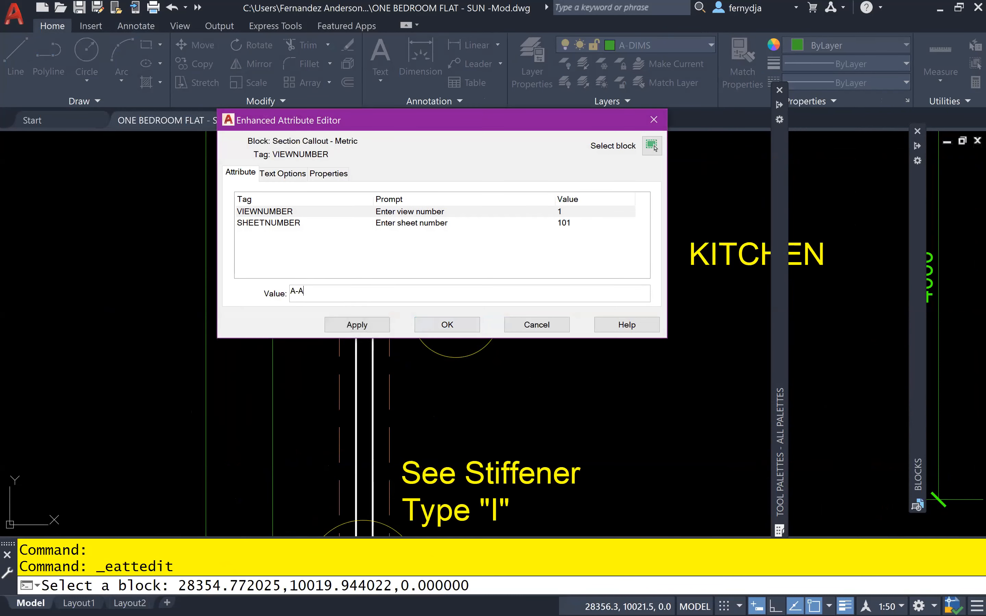
{"action": "left_click", "coordinate": [295, 176]}
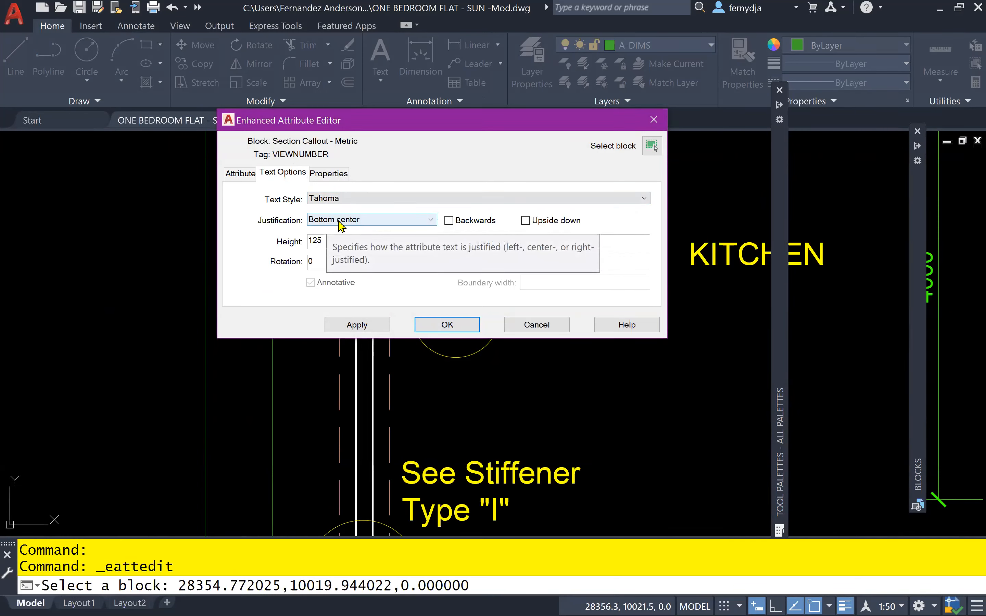
{"action": "left_click", "coordinate": [367, 198]}
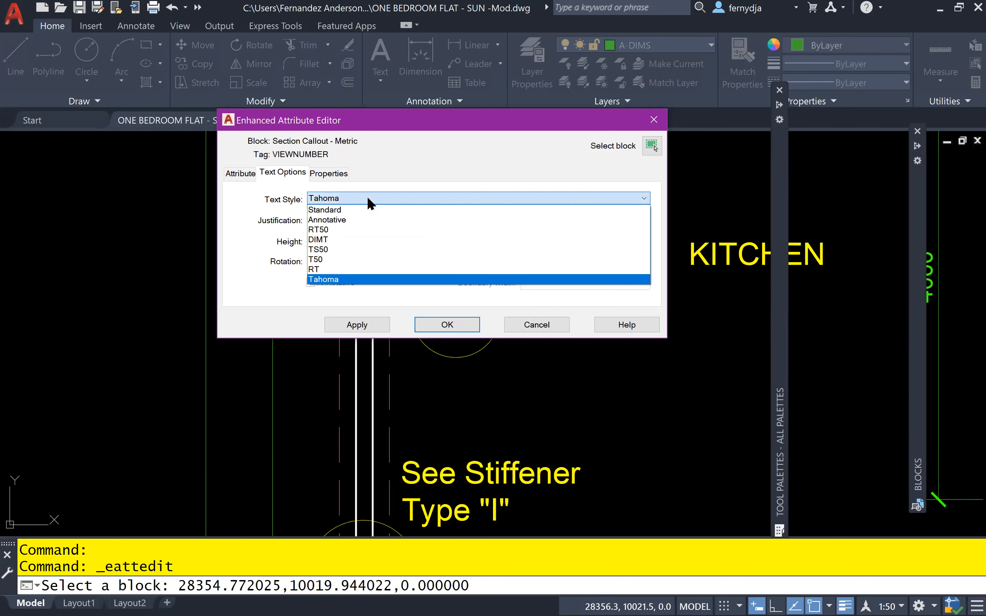
{"action": "left_click", "coordinate": [362, 229]}
Justify the callout's view number text to Bottom center and accept the attribute changes
{"action": "left_click", "coordinate": [359, 219]}
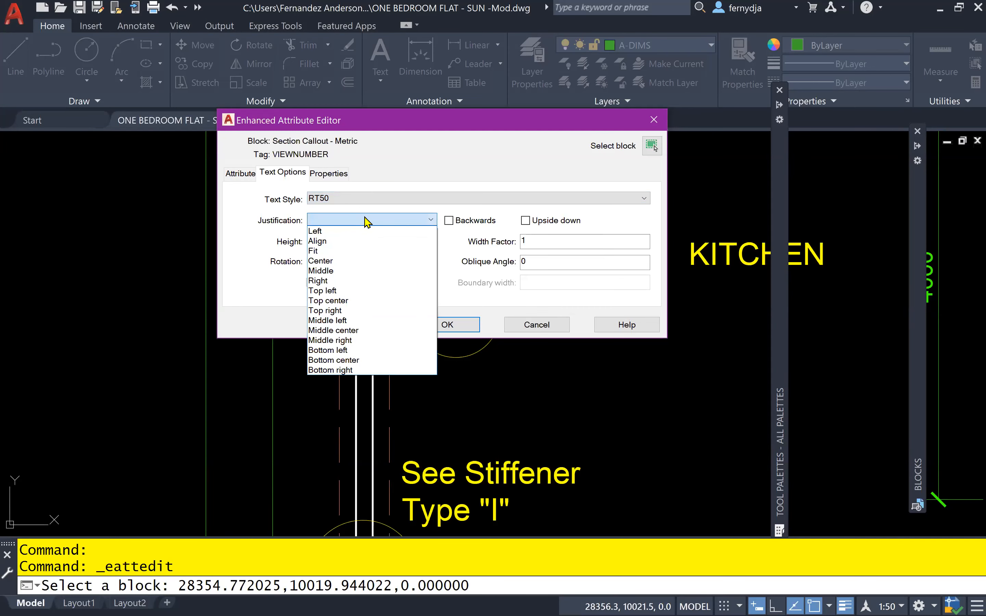
{"action": "left_click", "coordinate": [414, 117]}
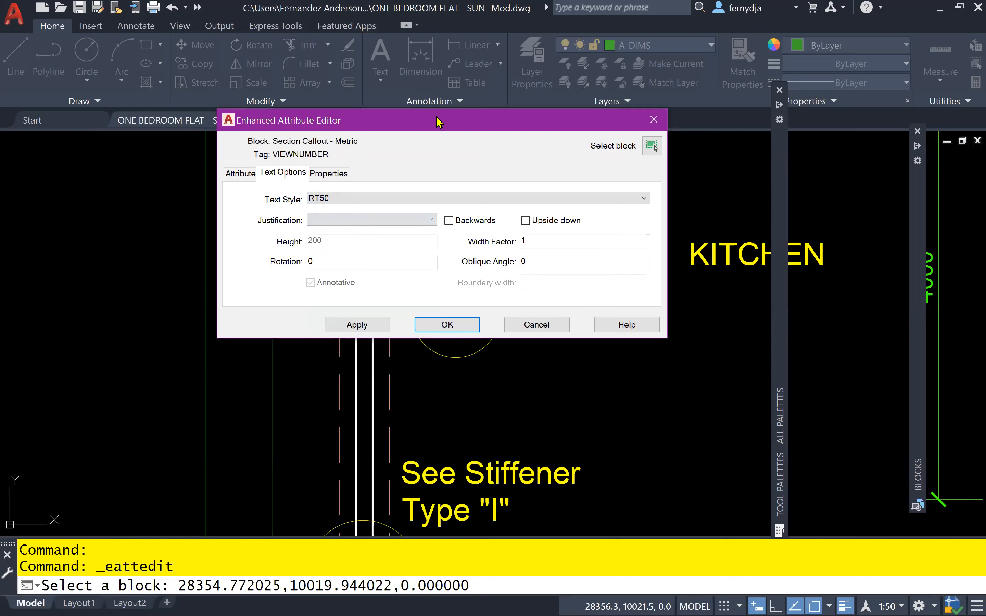
{"action": "left_click_drag", "start_coordinate": [437, 121], "coordinate": [416, 97]}
{"action": "left_click", "coordinate": [366, 195]}
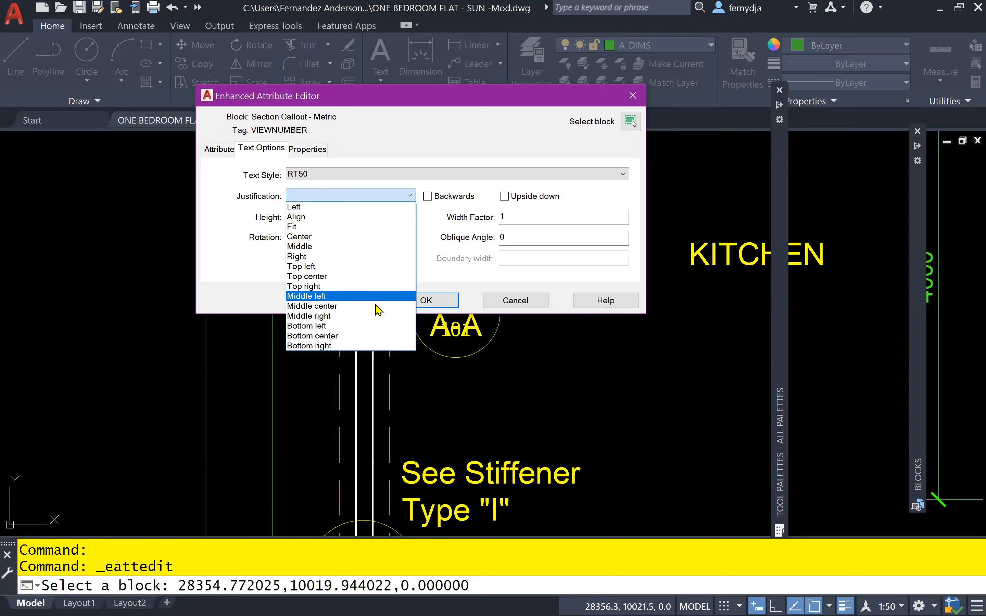
{"action": "left_click", "coordinate": [372, 339]}
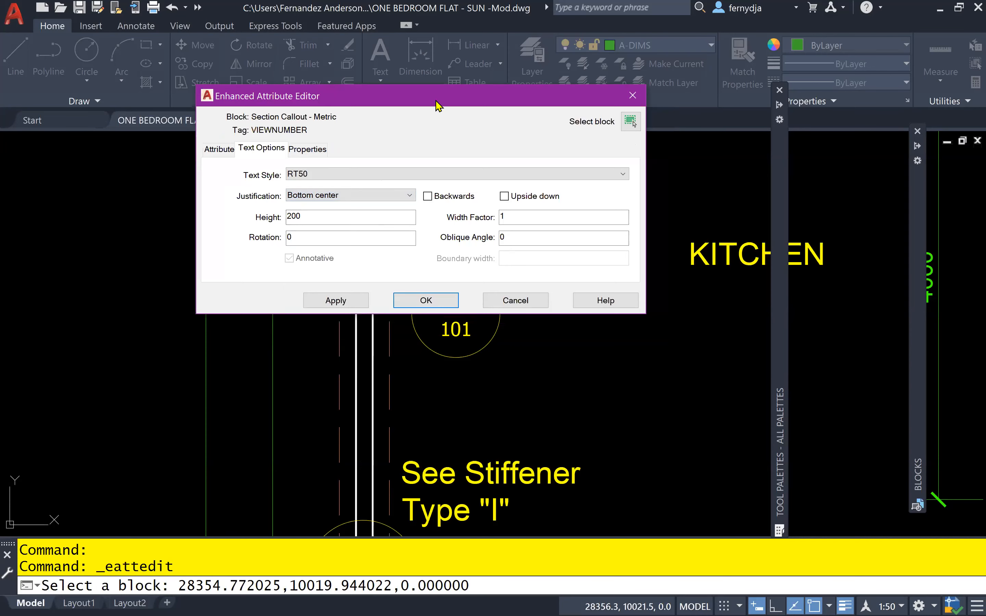
{"action": "left_click_drag", "start_coordinate": [437, 105], "coordinate": [424, 33]}
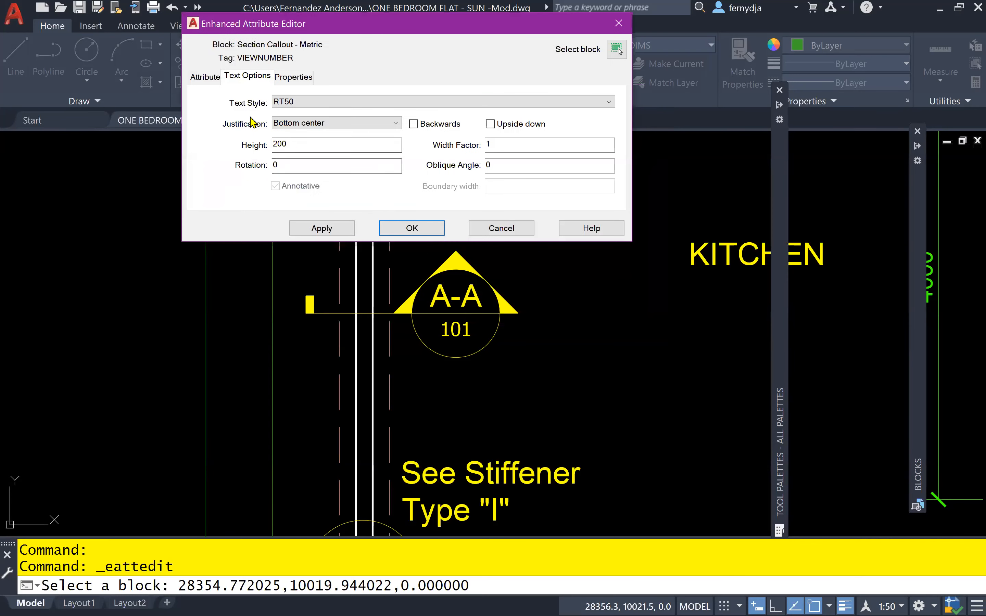
{"action": "left_click", "coordinate": [206, 77]}
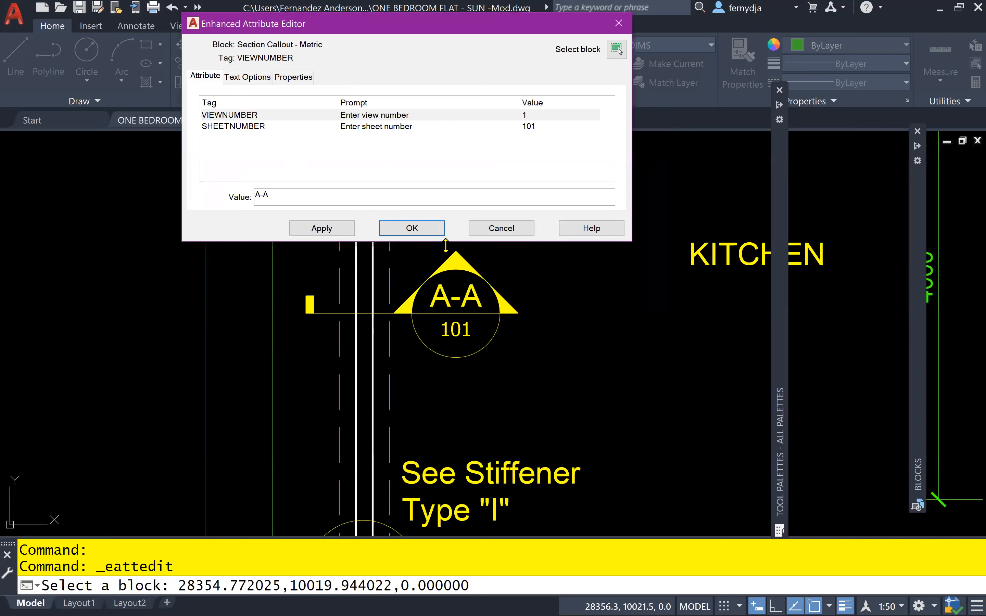
{"action": "left_click", "coordinate": [414, 229]}
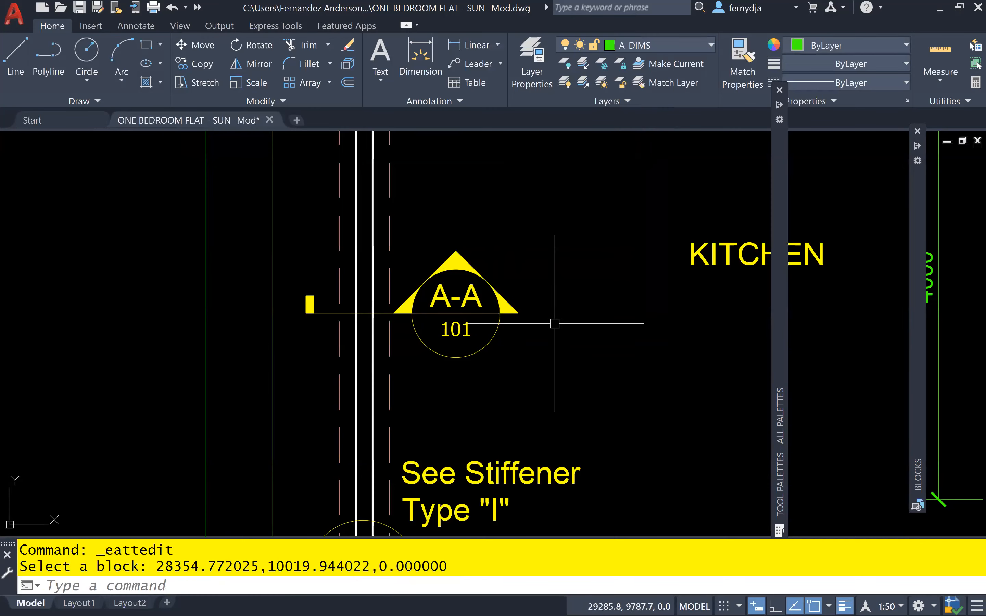
Review the foundation plan around the kitchen, bathroom and bedroom walls, and check the available annotation scales
{"action": "scroll", "coordinate": [574, 359], "scroll_direction": "down", "scroll_amount": 3}
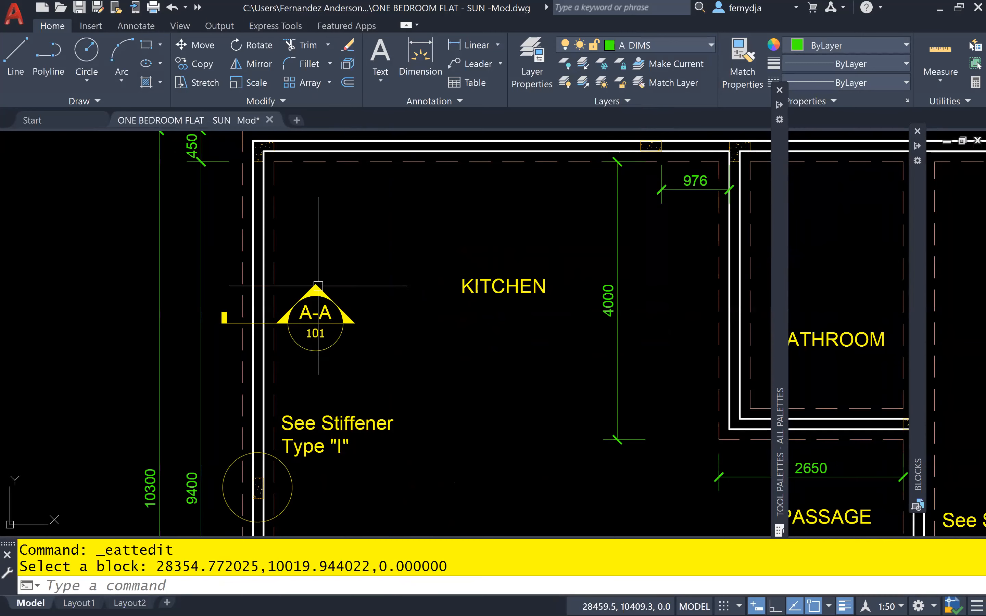
{"action": "scroll", "coordinate": [324, 328], "scroll_direction": "down", "scroll_amount": 4}
{"action": "middle_click_drag", "start_coordinate": [379, 350], "coordinate": [287, 298]}
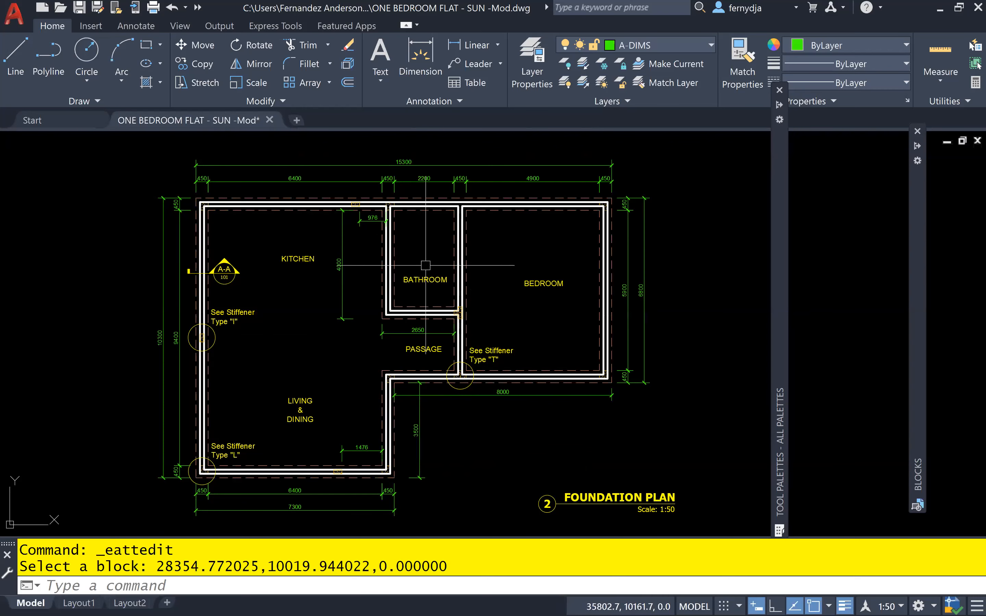
{"action": "scroll", "coordinate": [424, 210], "scroll_direction": "up", "scroll_amount": 5}
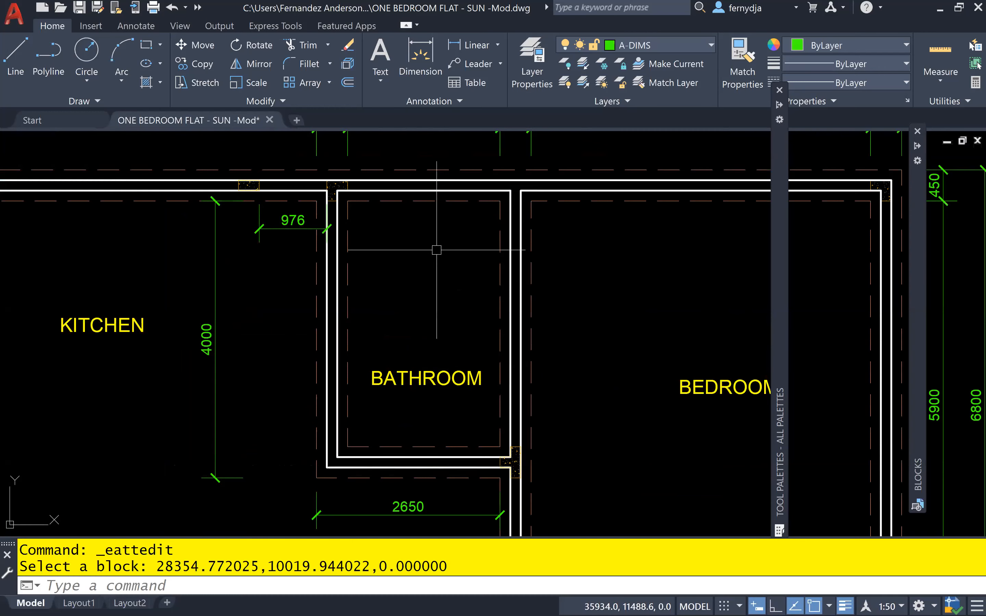
{"action": "scroll", "coordinate": [438, 248], "scroll_direction": "down", "scroll_amount": 4}
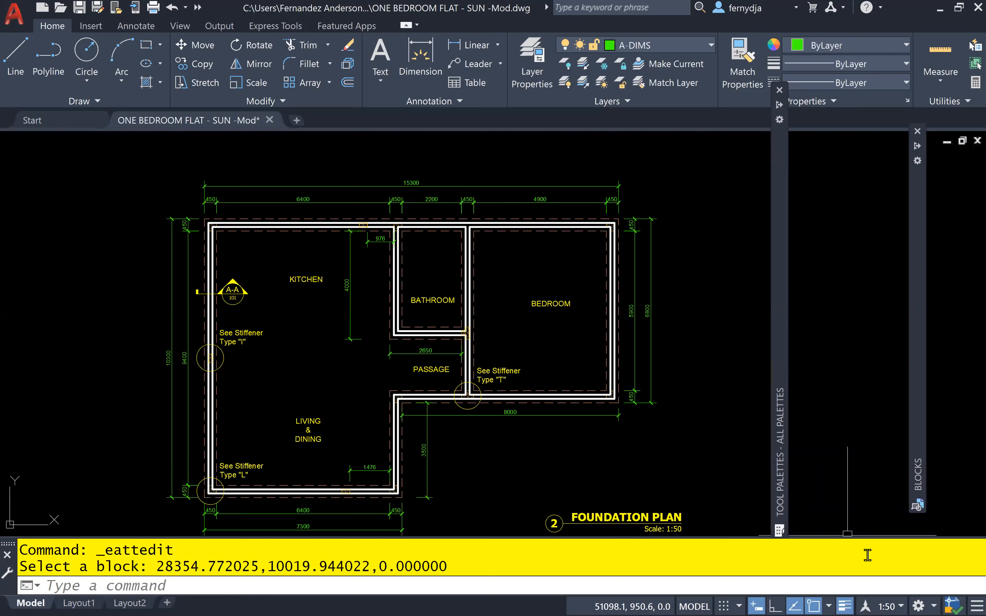
{"action": "left_click", "coordinate": [890, 607]}
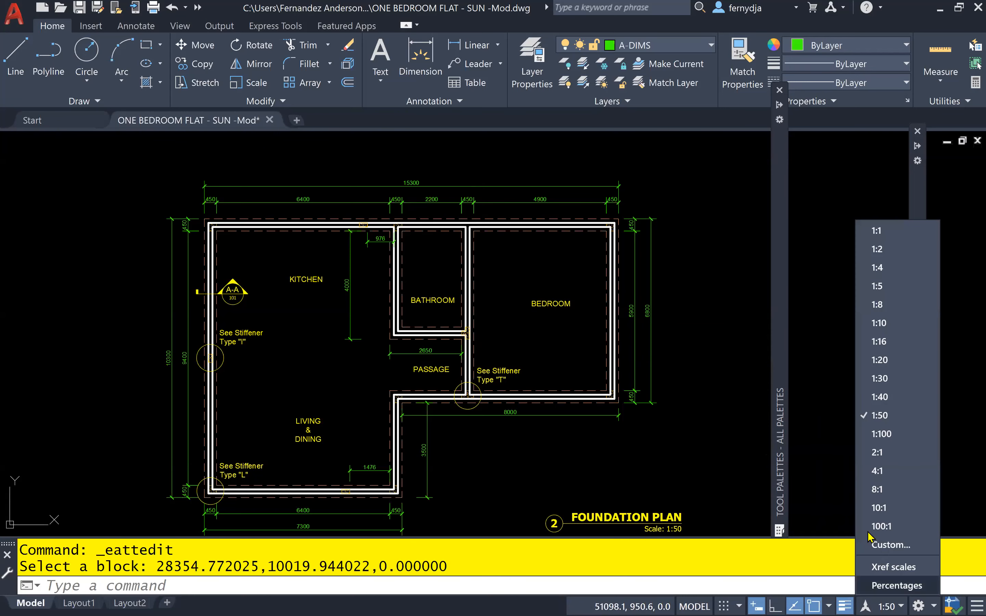
{"action": "key", "text": "Escape"}
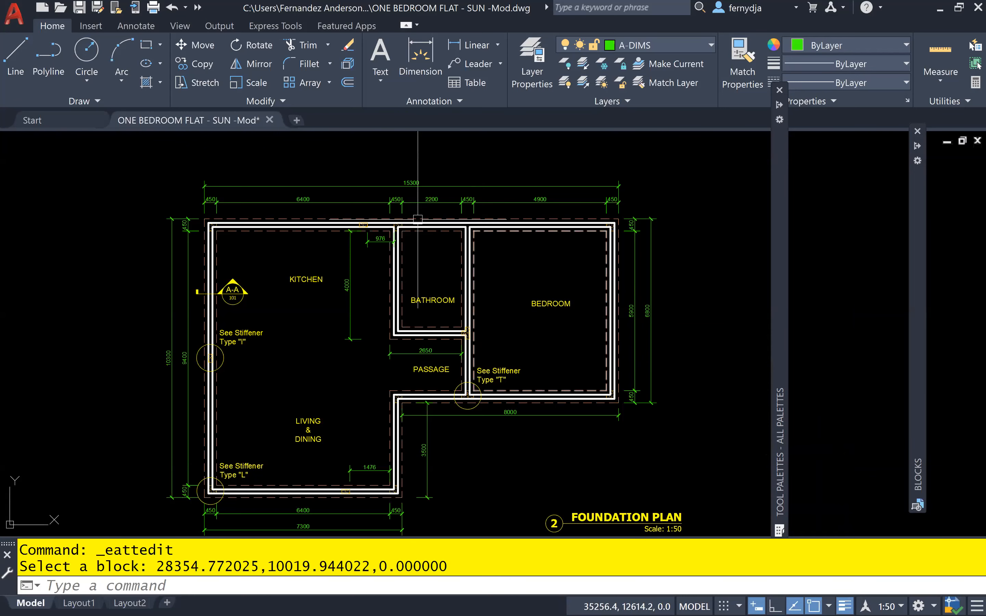
{"action": "scroll", "coordinate": [335, 222], "scroll_direction": "up", "scroll_amount": 4}
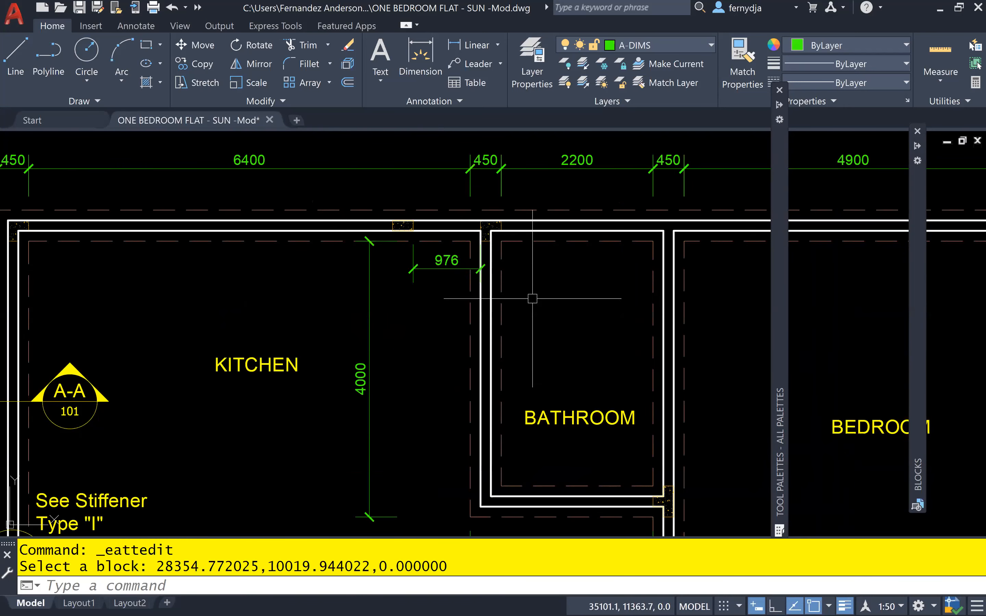
{"action": "scroll", "coordinate": [528, 292], "scroll_direction": "down", "scroll_amount": 4}
{"action": "mouse_move", "coordinate": [634, 321]}
{"action": "middle_mouse_down"}
{"action": "mouse_move", "coordinate": [512, 289]}
{"action": "mouse_move", "coordinate": [495, 257]}
{"action": "middle_mouse_up"}
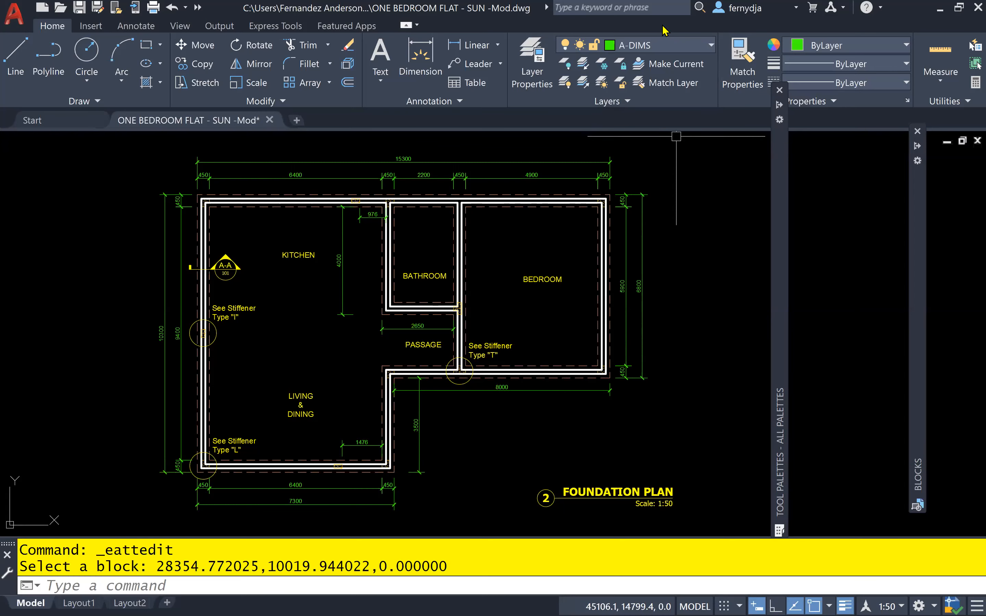
Bring up the Section Callout - Metric block in the tool palettes' metric annotation samples
{"action": "mouse_move", "coordinate": [780, 171]}
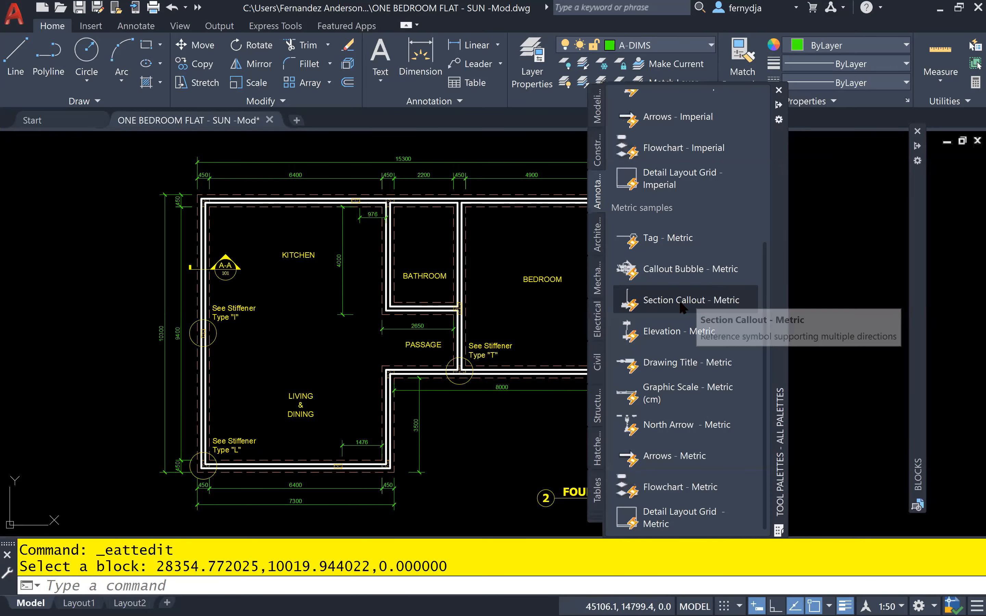